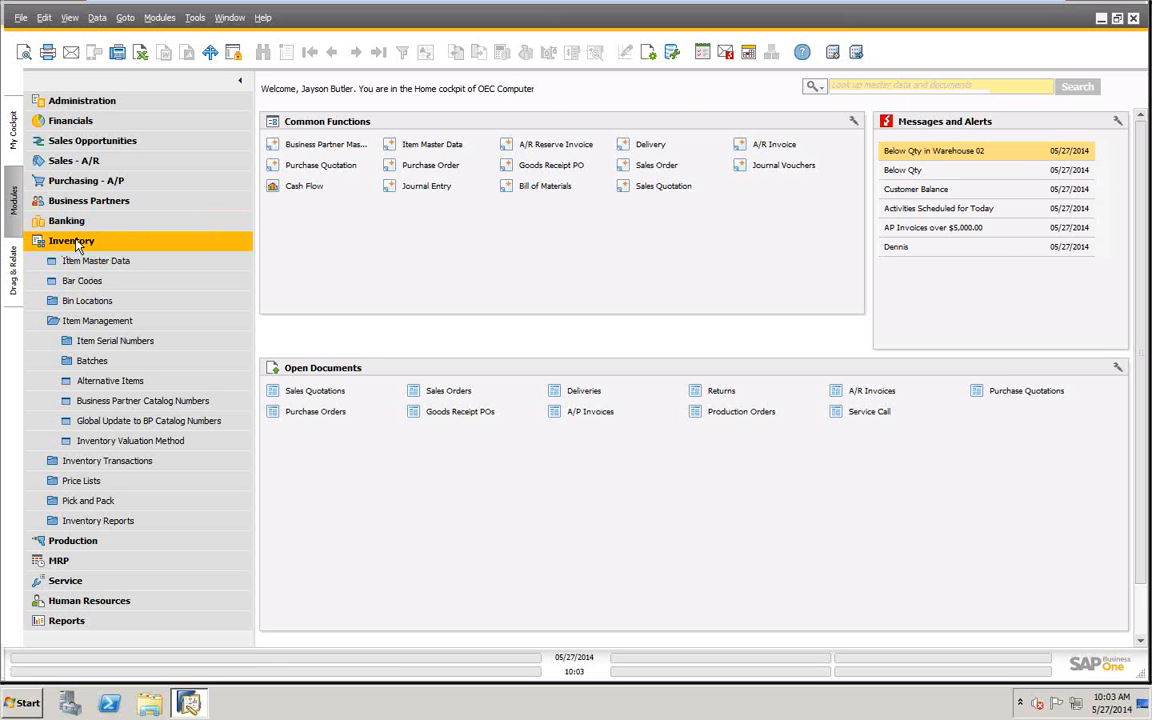
# - Start a new record in Item Master Data and set the item to be managed by Serial Numbers
pyautogui.click(95, 261)
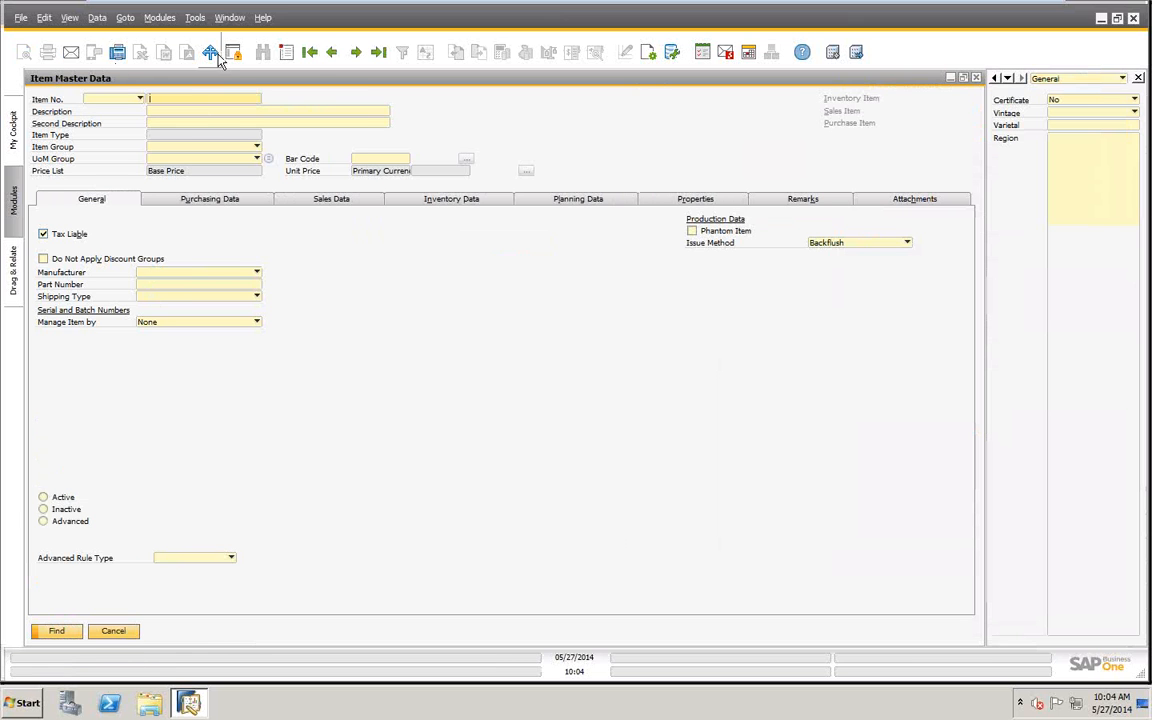
pyautogui.click(286, 52)
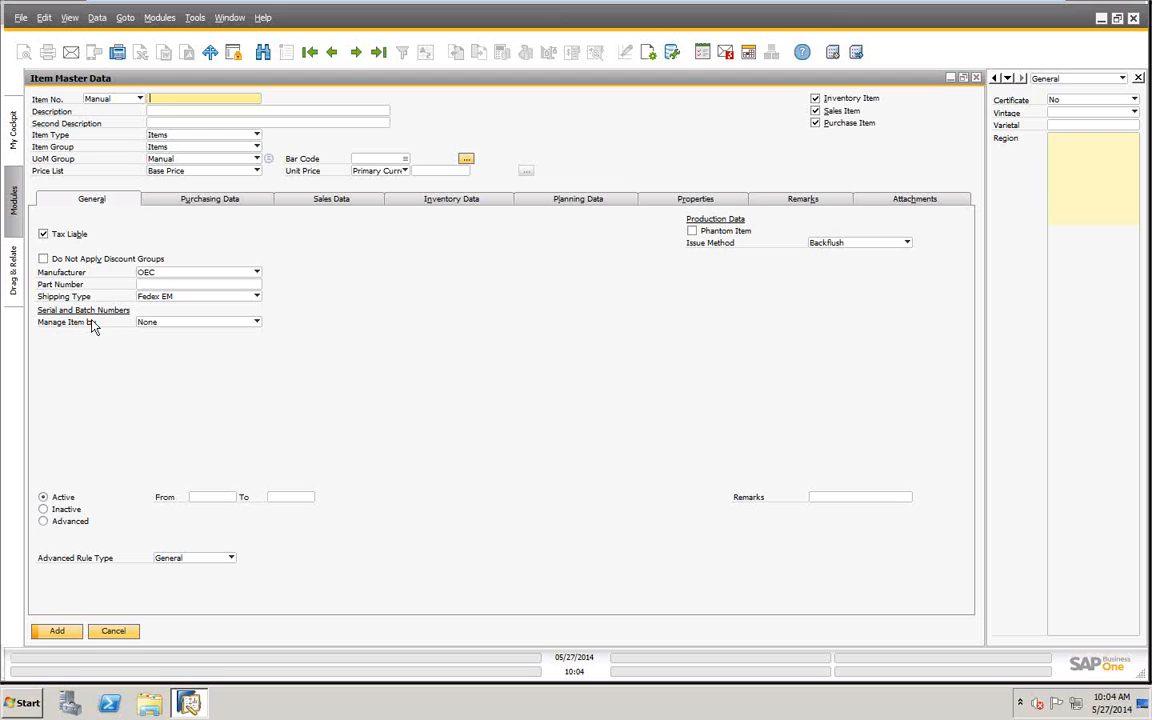
pyautogui.click(256, 323)
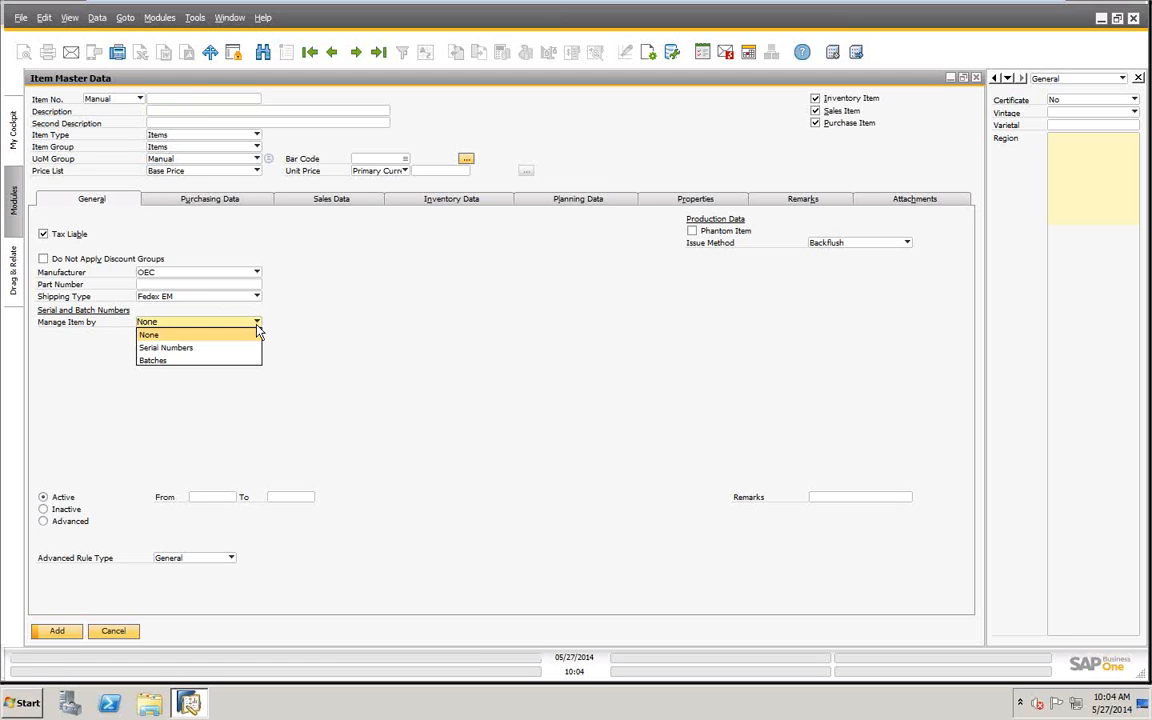
pyautogui.click(175, 347)
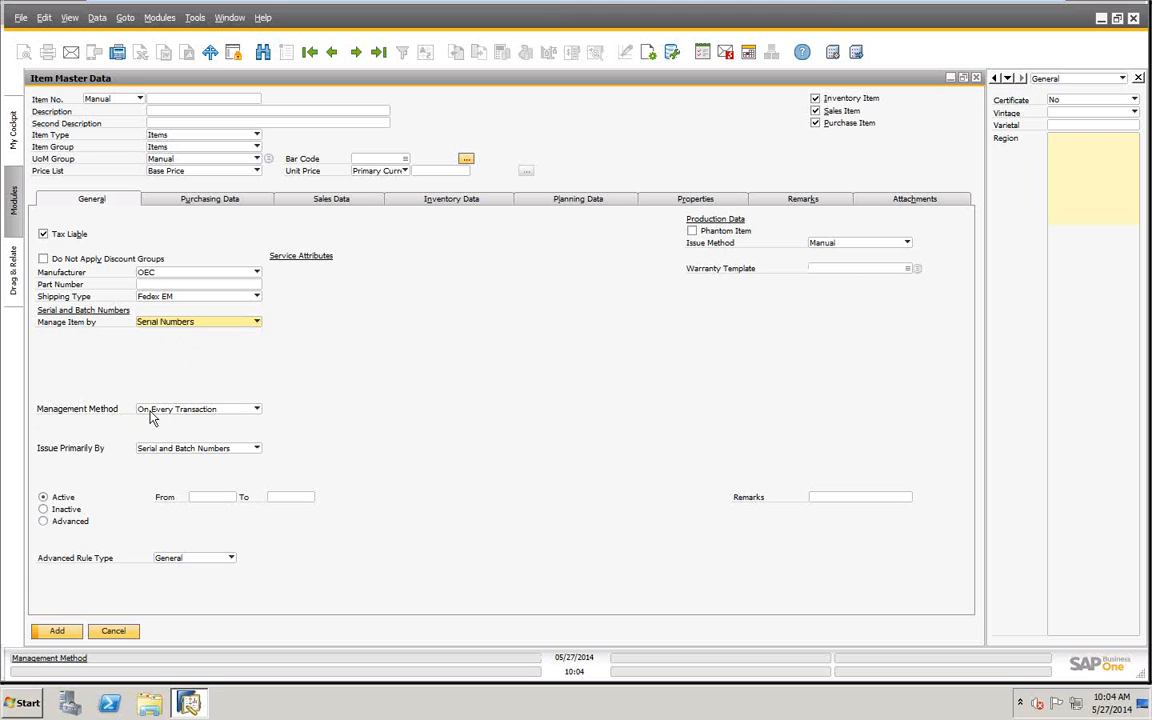
# - Review the available Management Method and Issue Primarily By options for the serial-numbered item
pyautogui.click(257, 410)
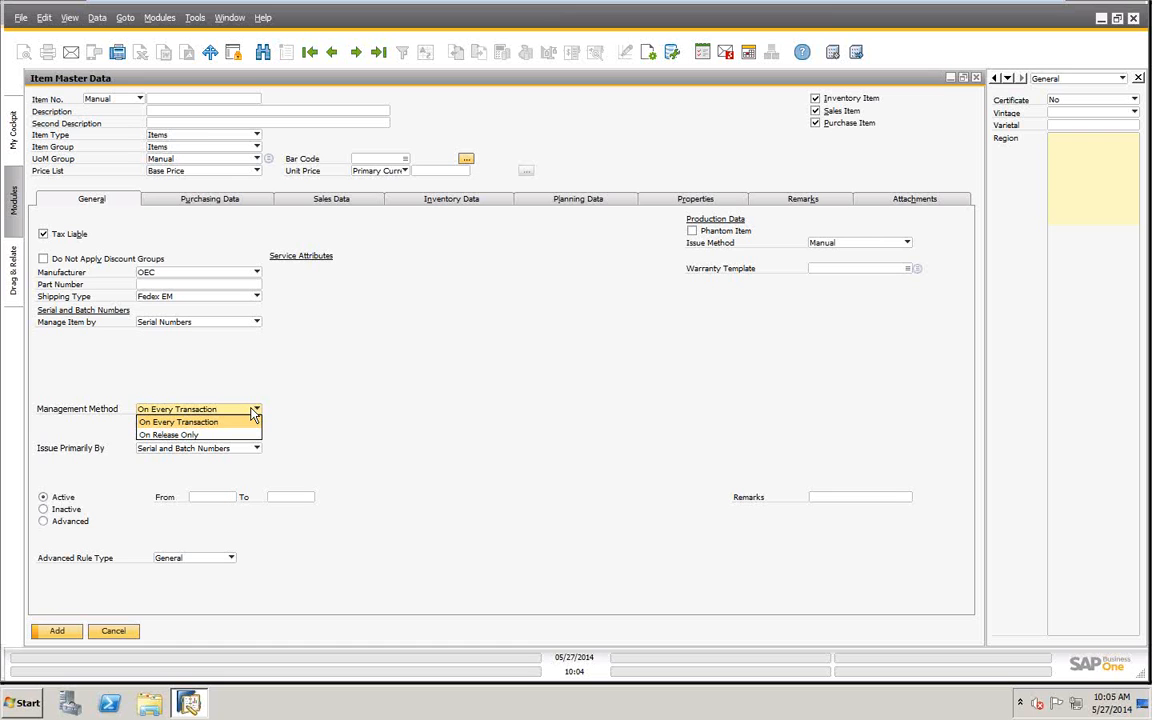
pyautogui.click(251, 418)
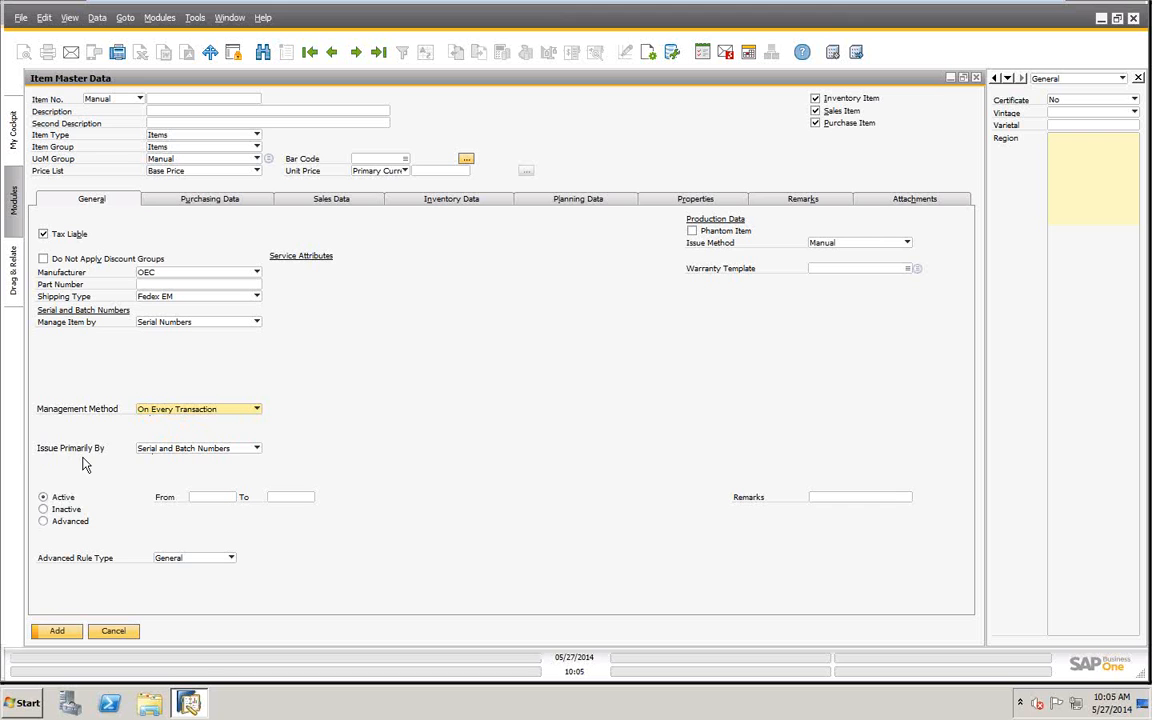
pyautogui.click(257, 450)
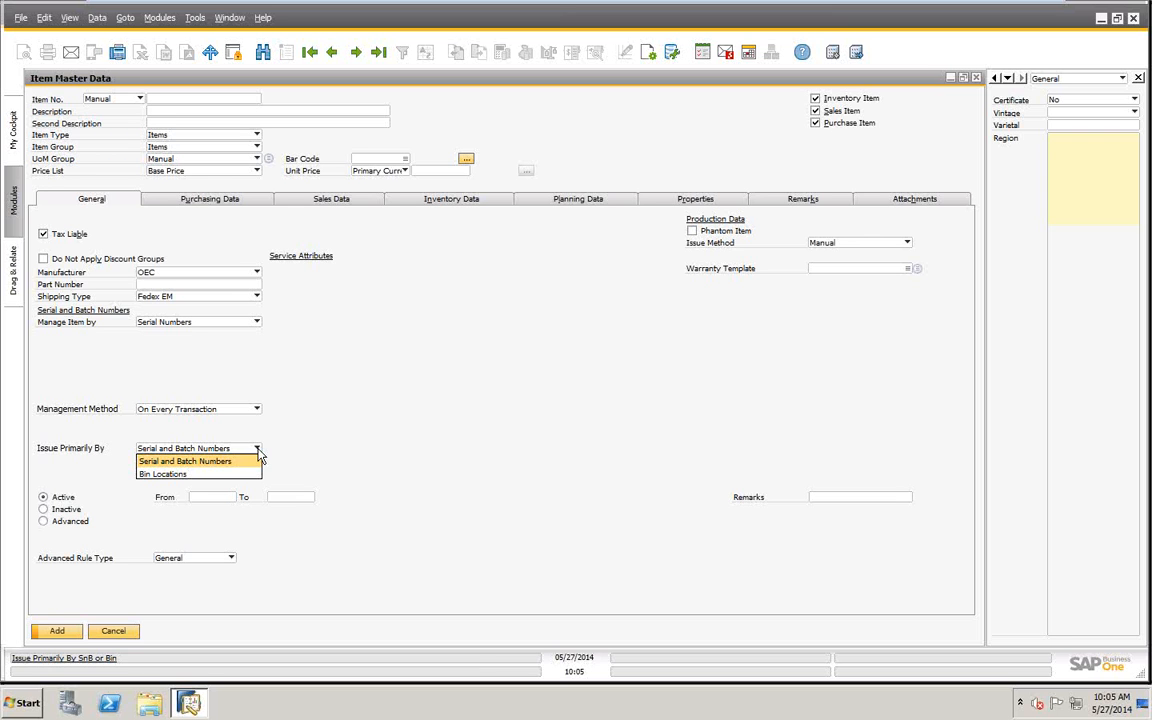
pyautogui.click(342, 414)
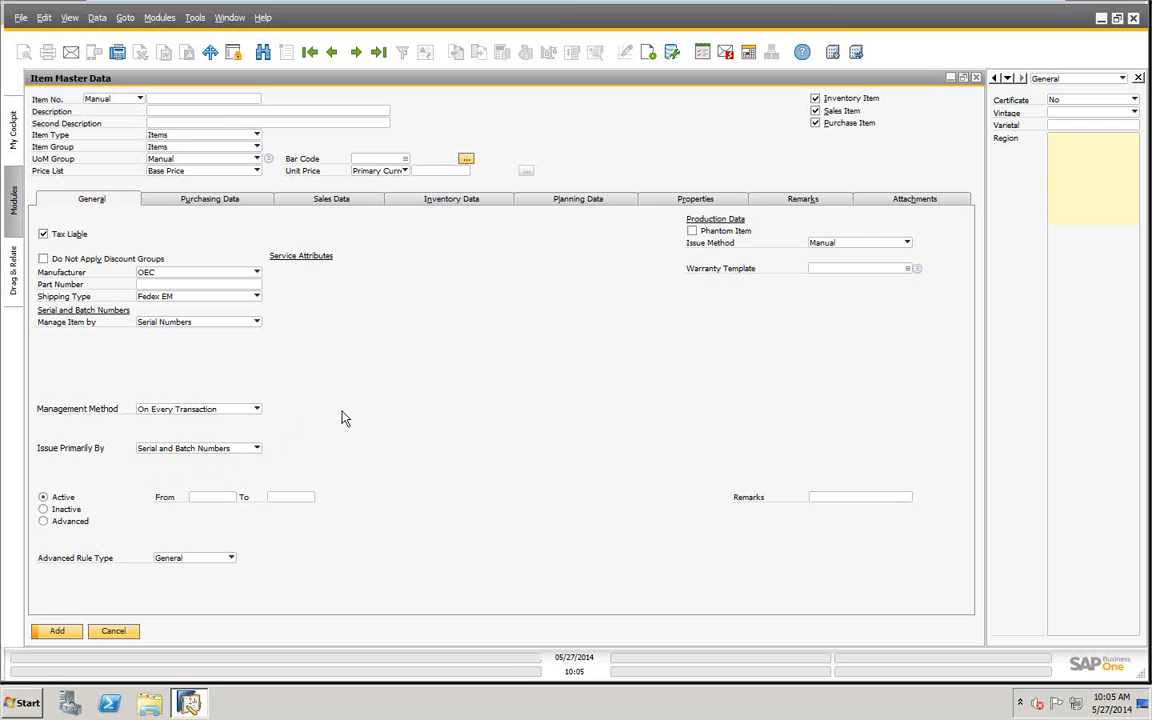
# - Set the Management Method to On Release Only and turn off Automatic Serial Number Creation on Receipt
pyautogui.click(256, 409)
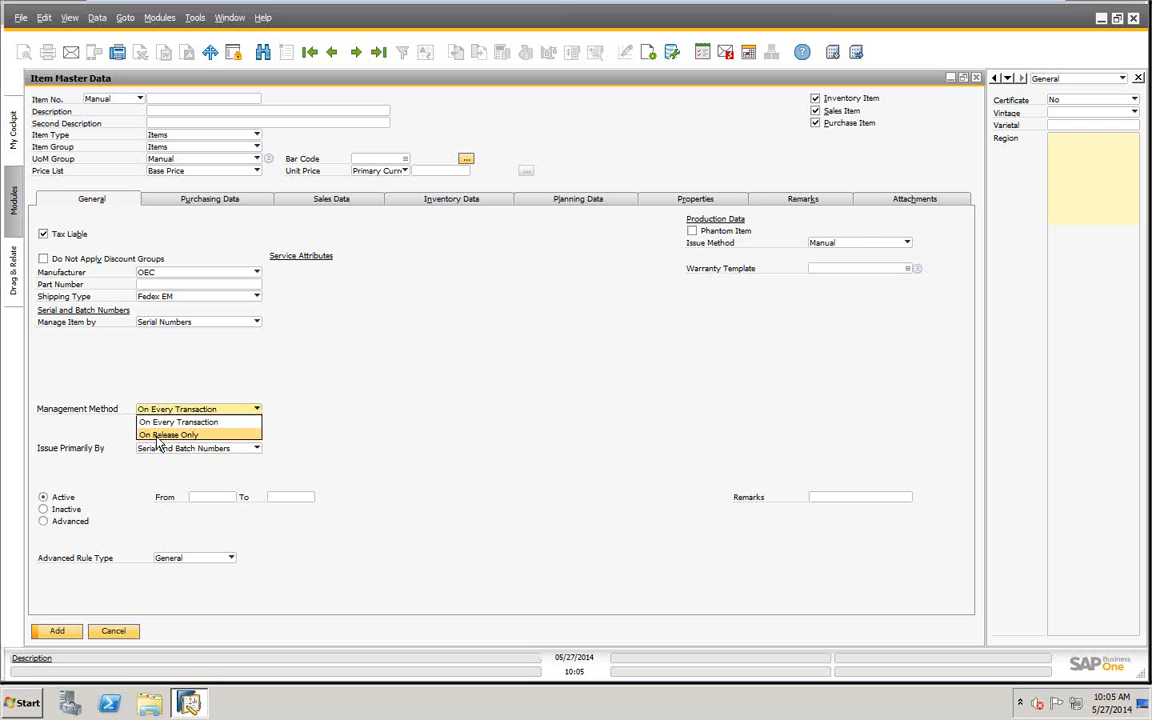
pyautogui.click(158, 437)
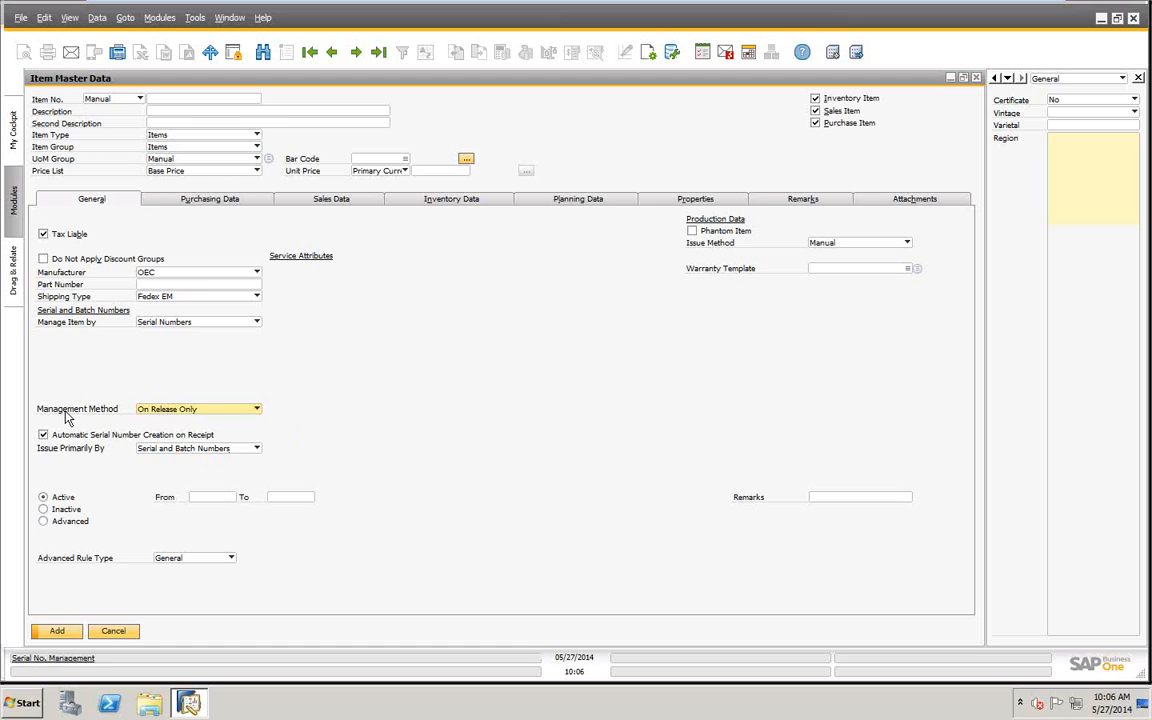
pyautogui.click(43, 435)
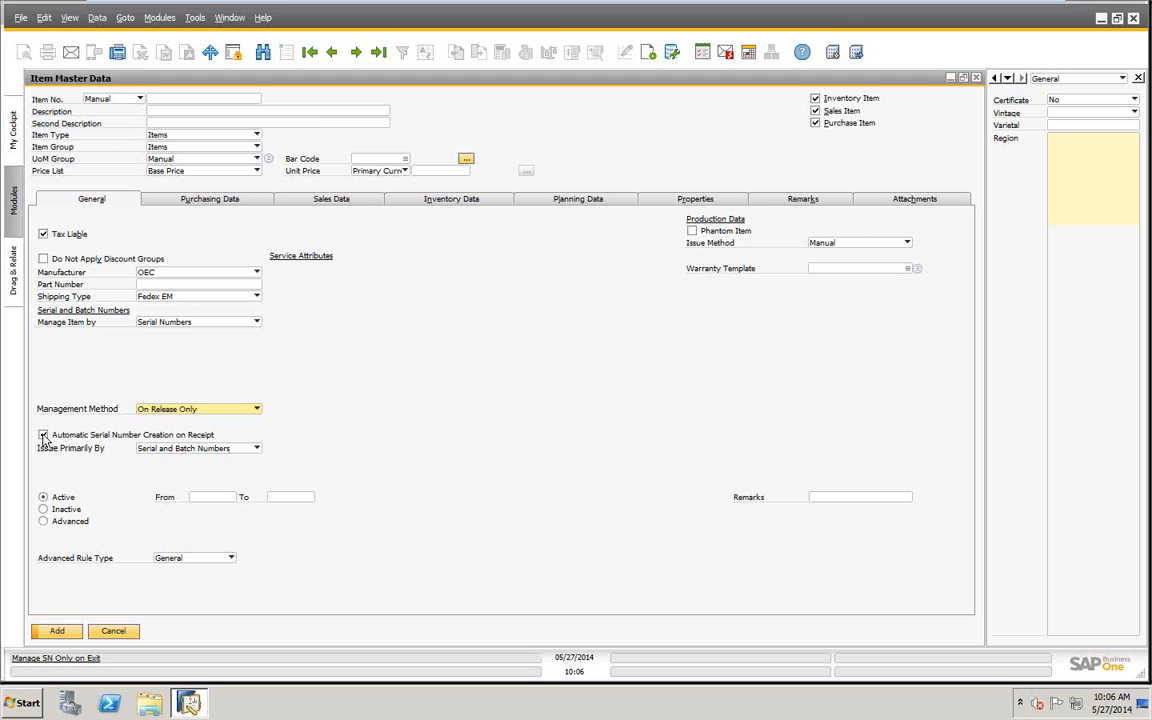
# - Manage the item by Batches, try On Every Transaction as the Management Method, and set it to On Release Only
pyautogui.click(256, 321)
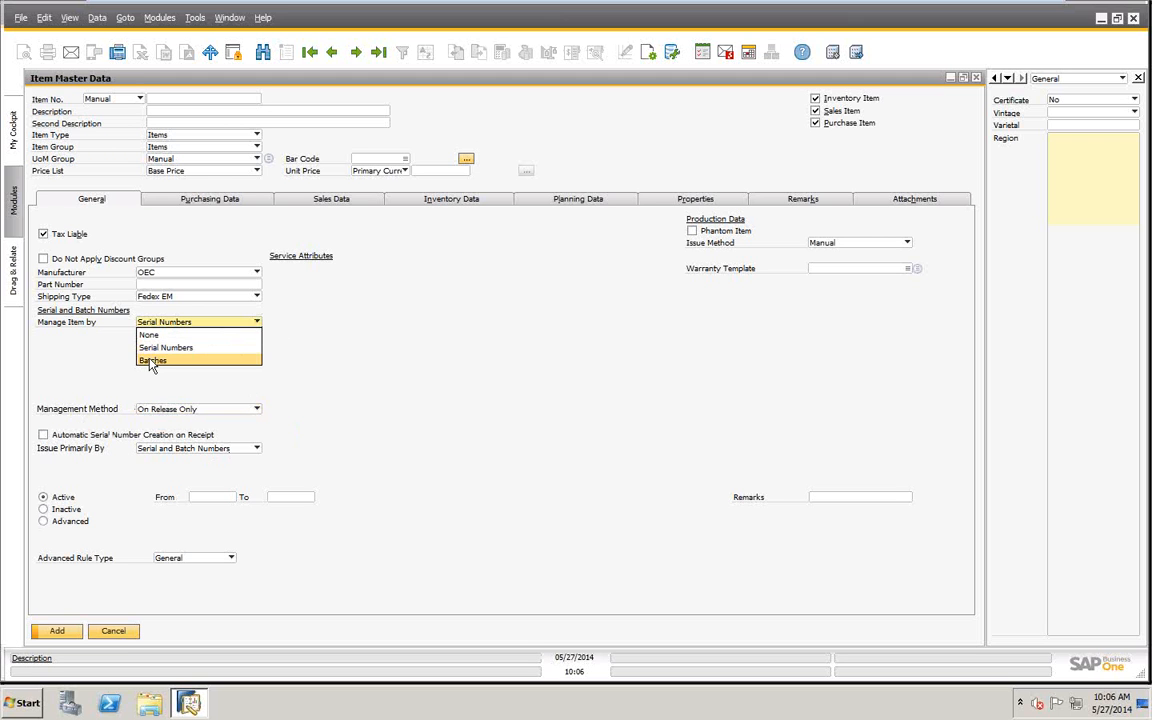
pyautogui.click(151, 361)
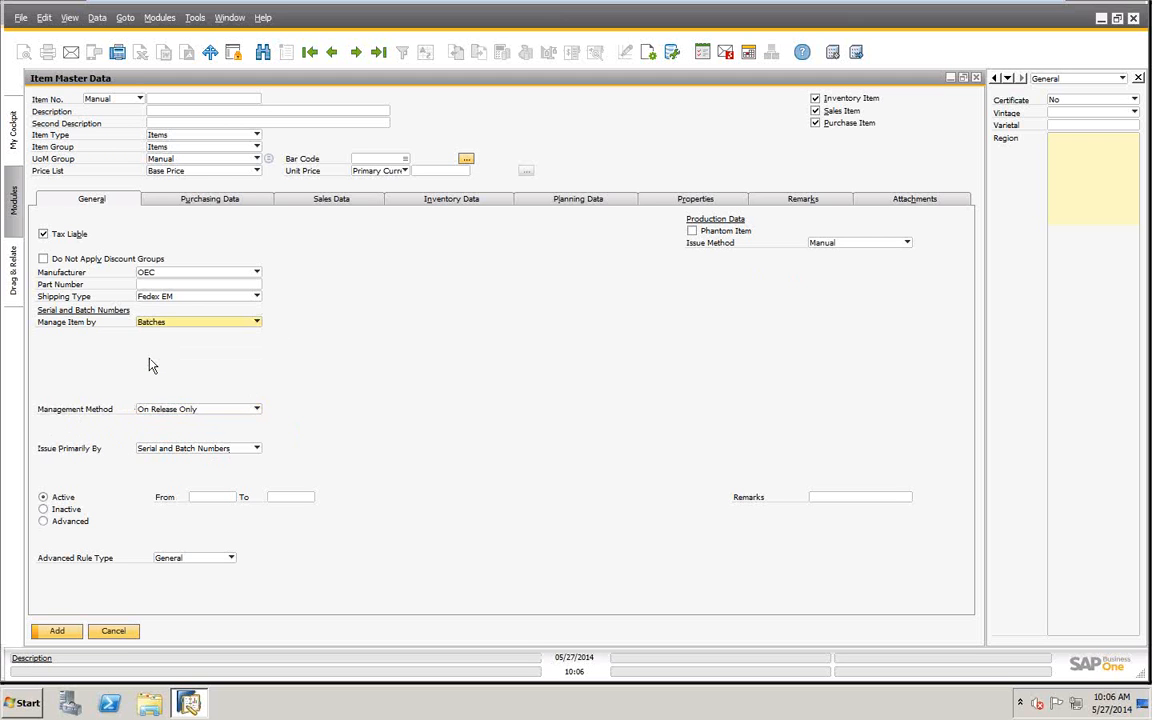
pyautogui.click(257, 410)
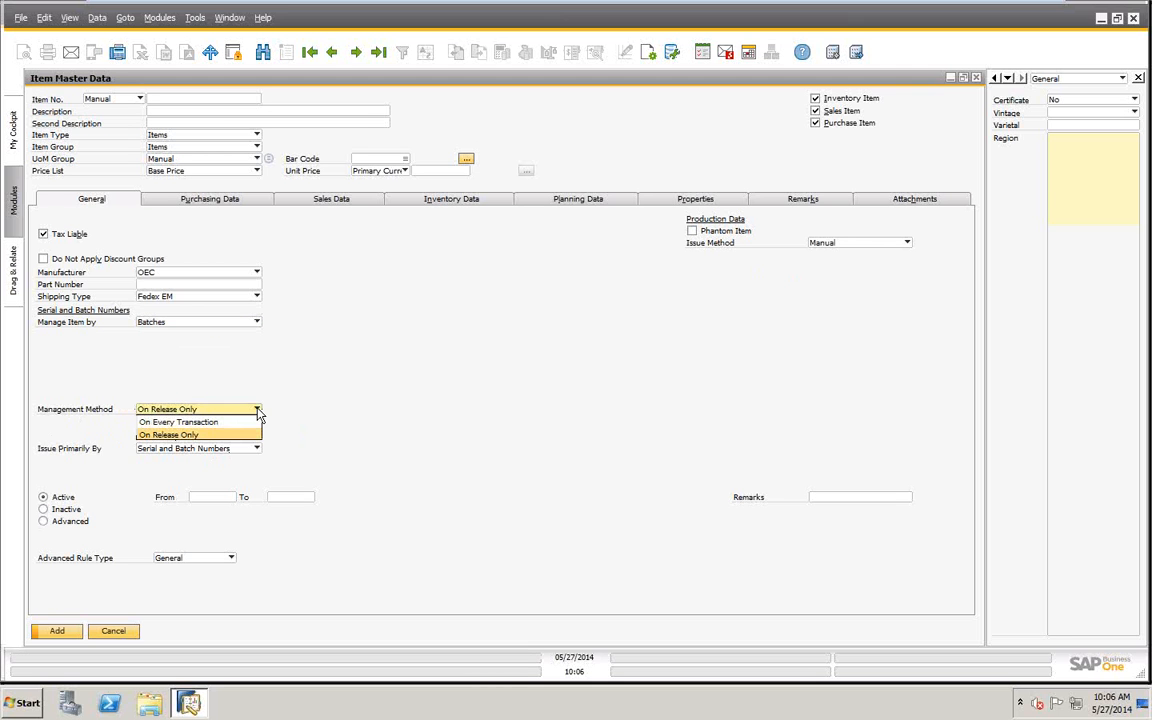
pyautogui.click(190, 422)
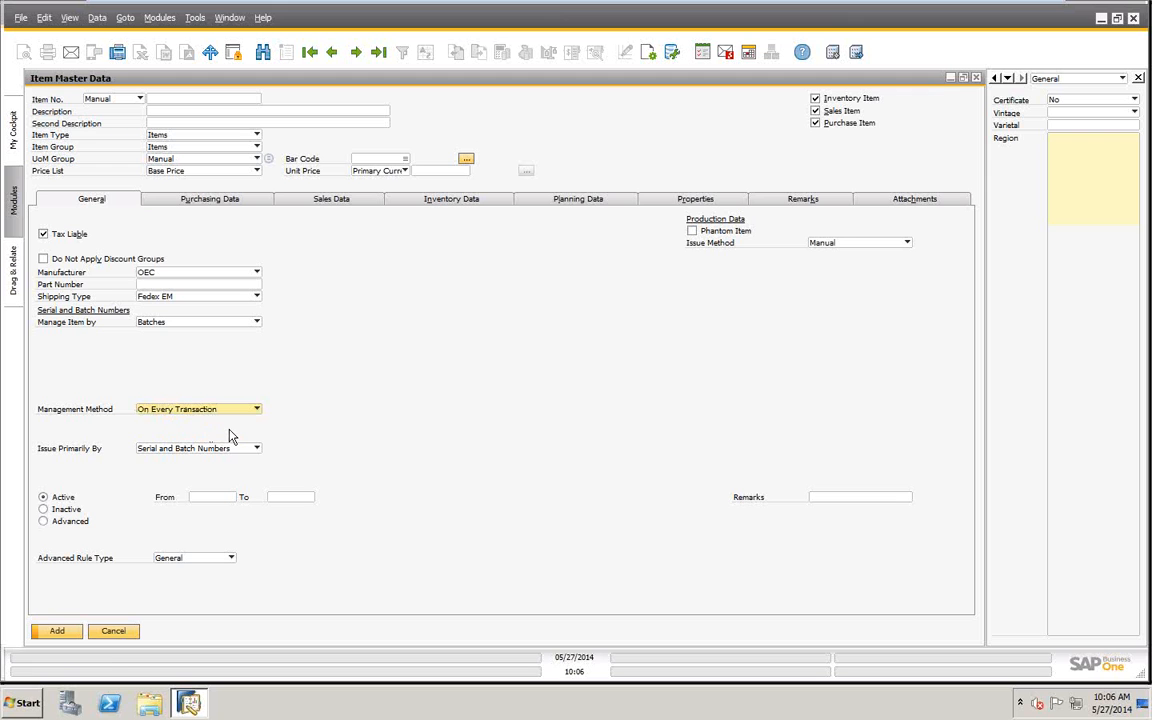
pyautogui.click(256, 448)
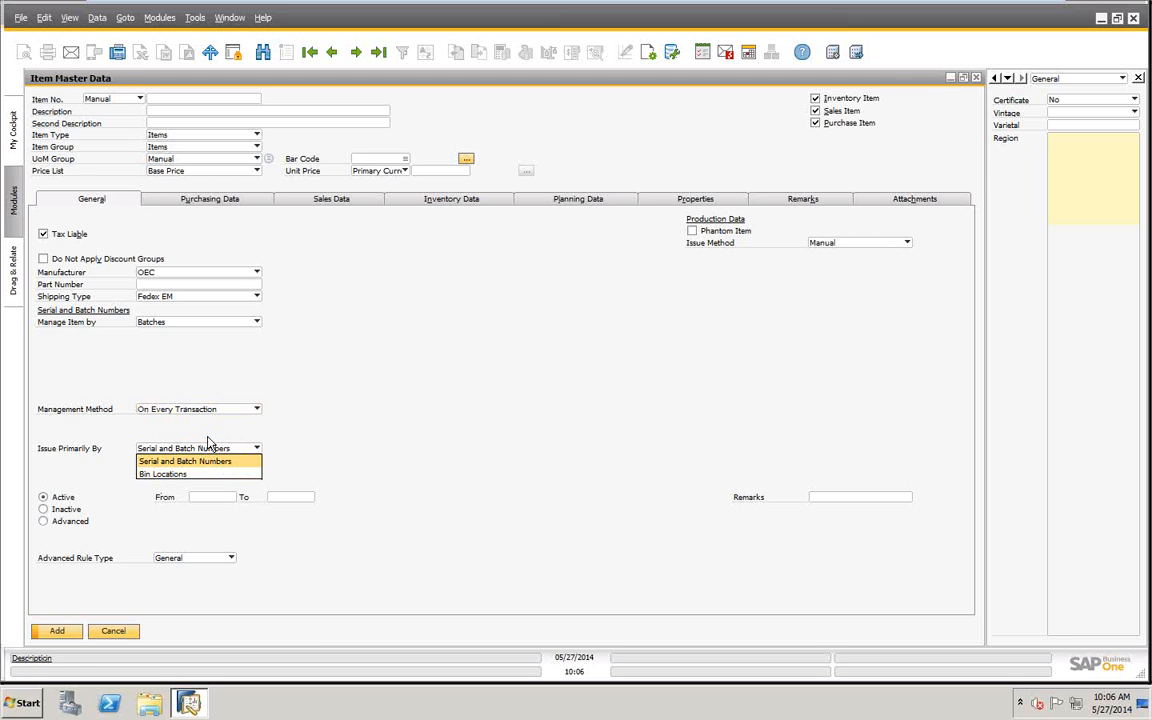
pyautogui.click(255, 409)
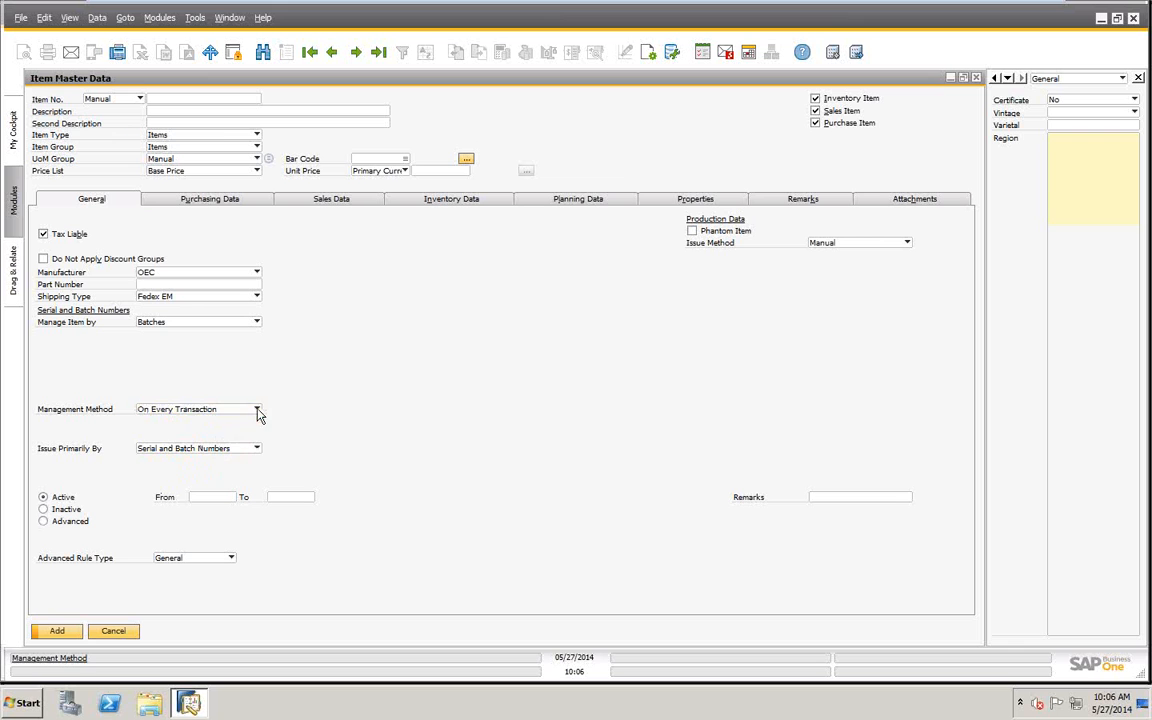
pyautogui.click(254, 409)
pyautogui.click(185, 436)
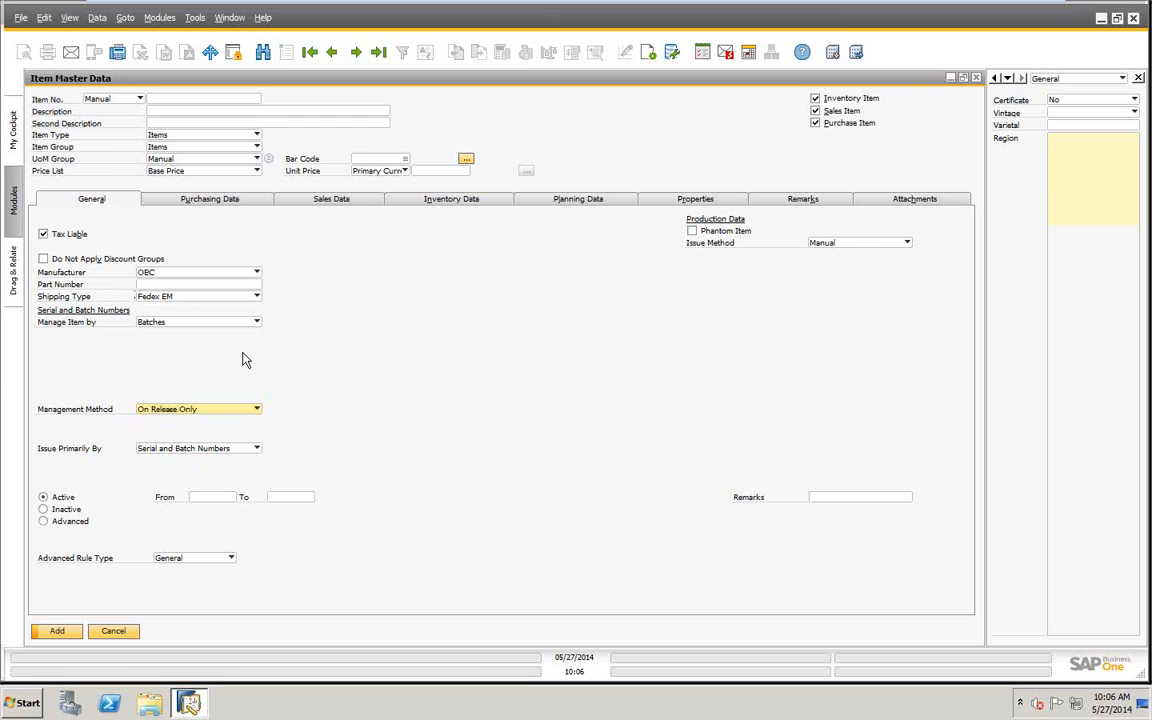
# - Discard the unsaved item and search for existing items managed by Serial Numbers
pyautogui.click(263, 56)
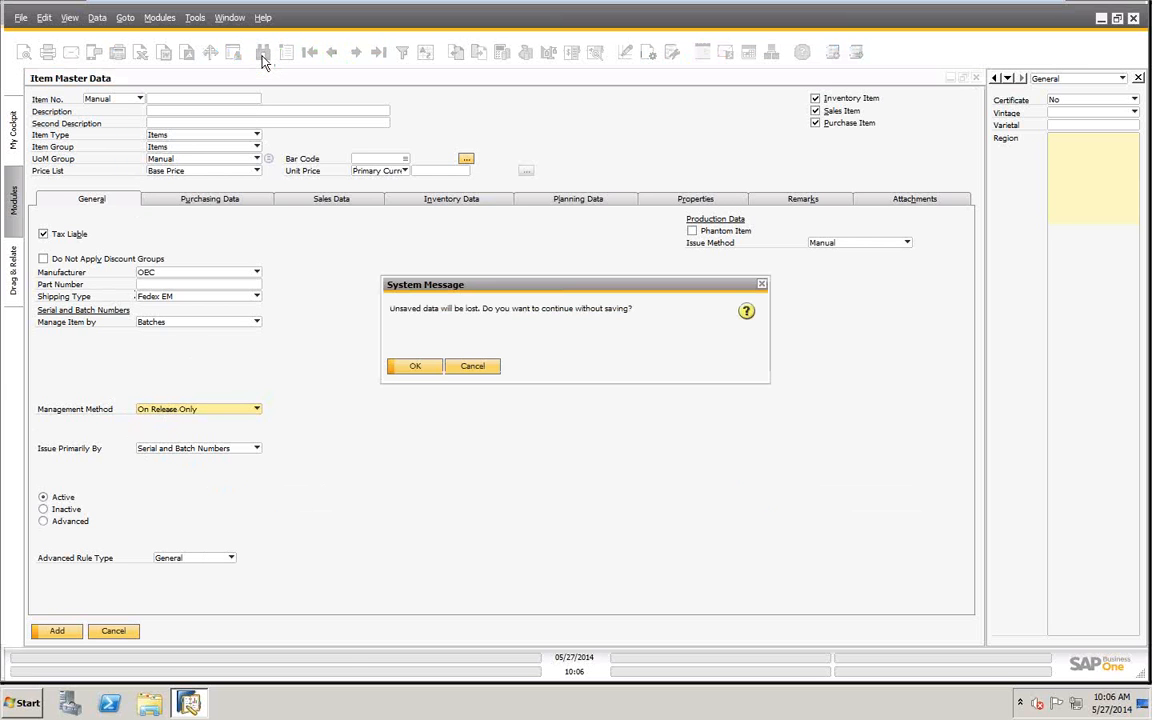
pyautogui.click(416, 367)
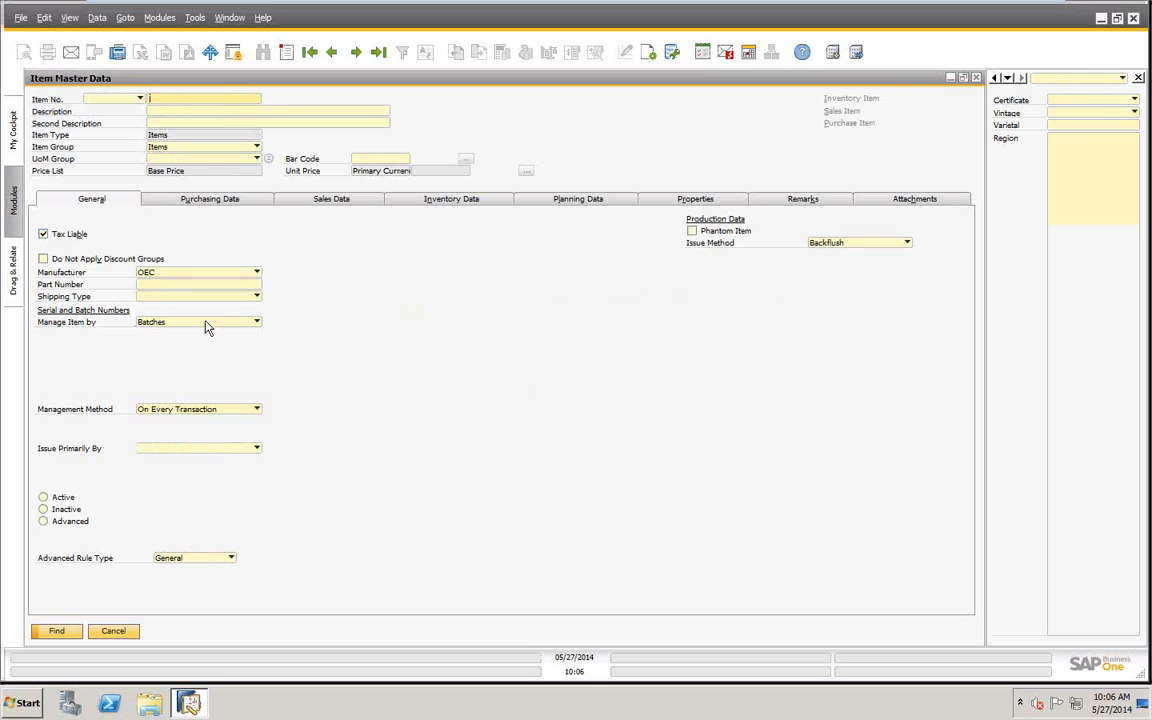
pyautogui.click(58, 630)
pyautogui.click(257, 322)
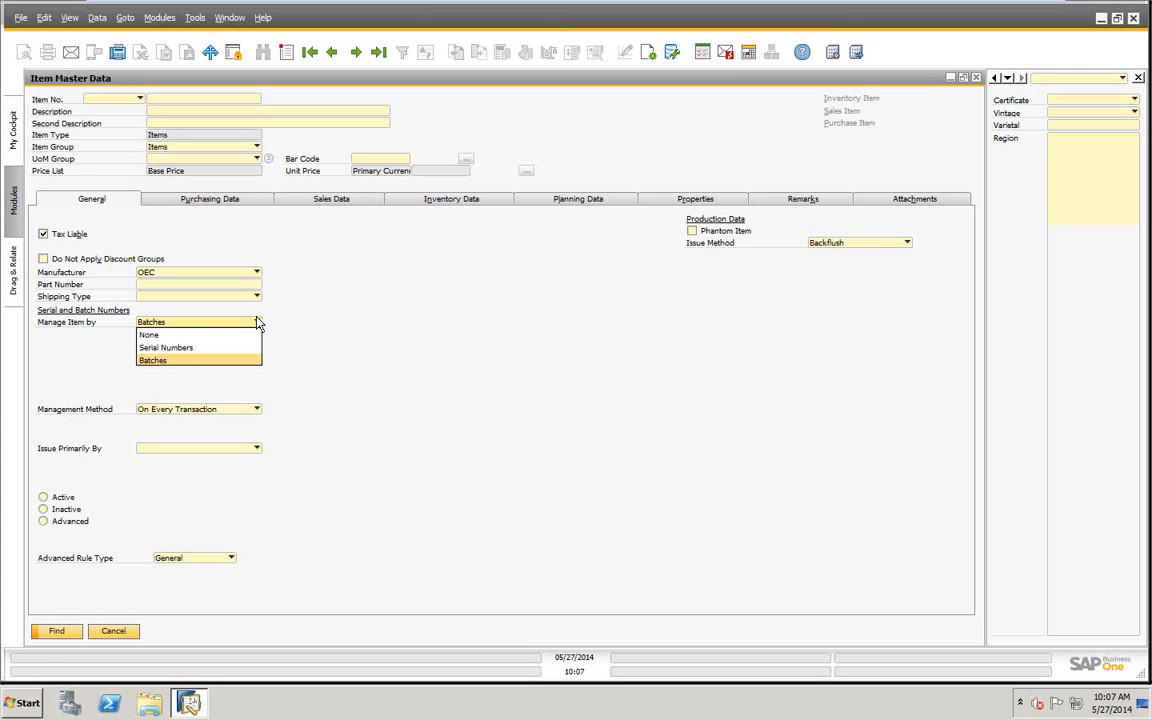
pyautogui.click(190, 361)
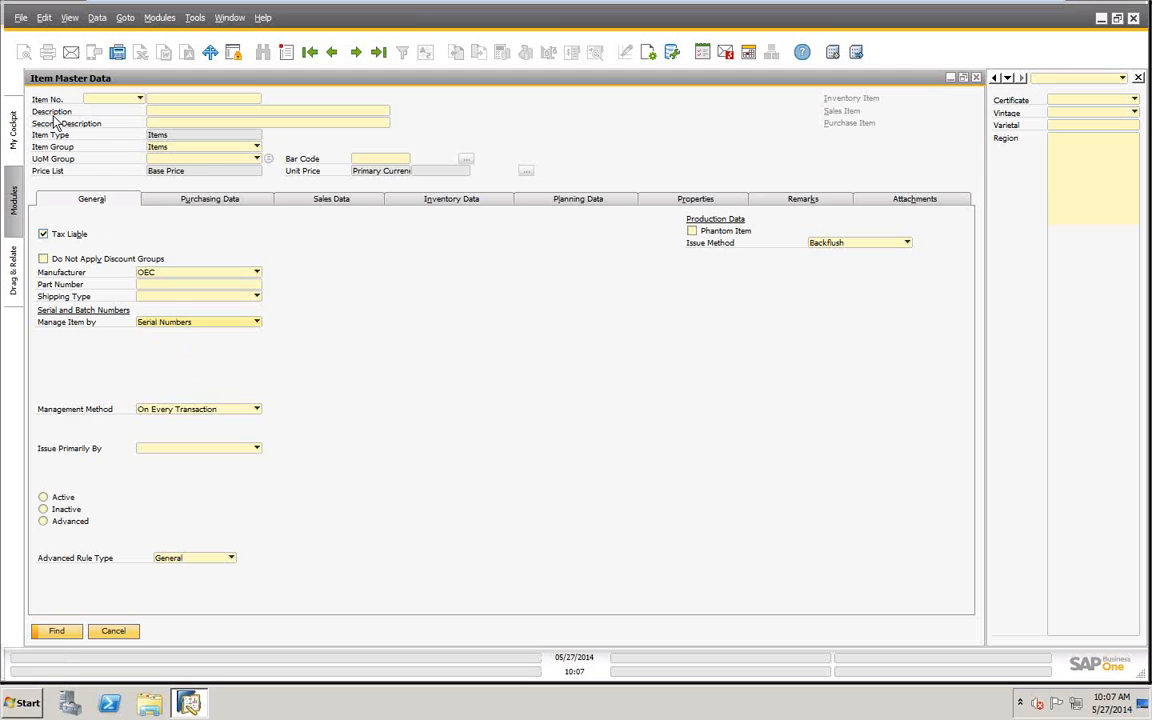
pyautogui.click(55, 631)
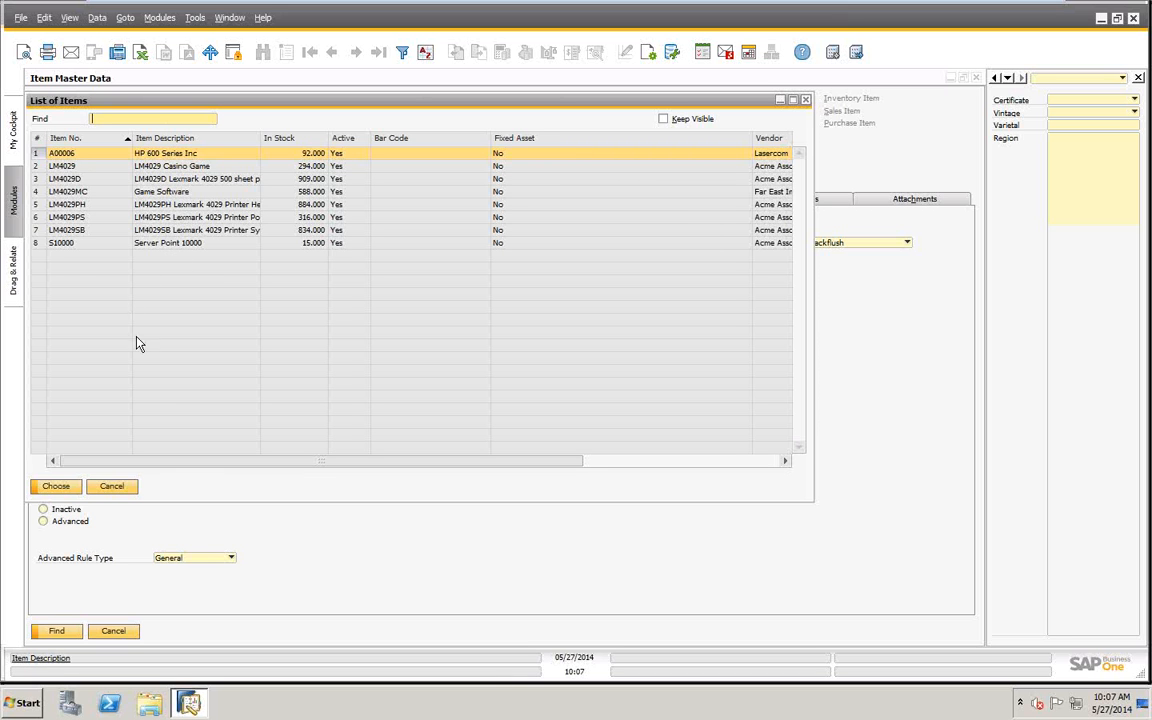
# - Open item S10000, Server Point 10000, from the item list and show its inventory data
pyautogui.click(155, 243)
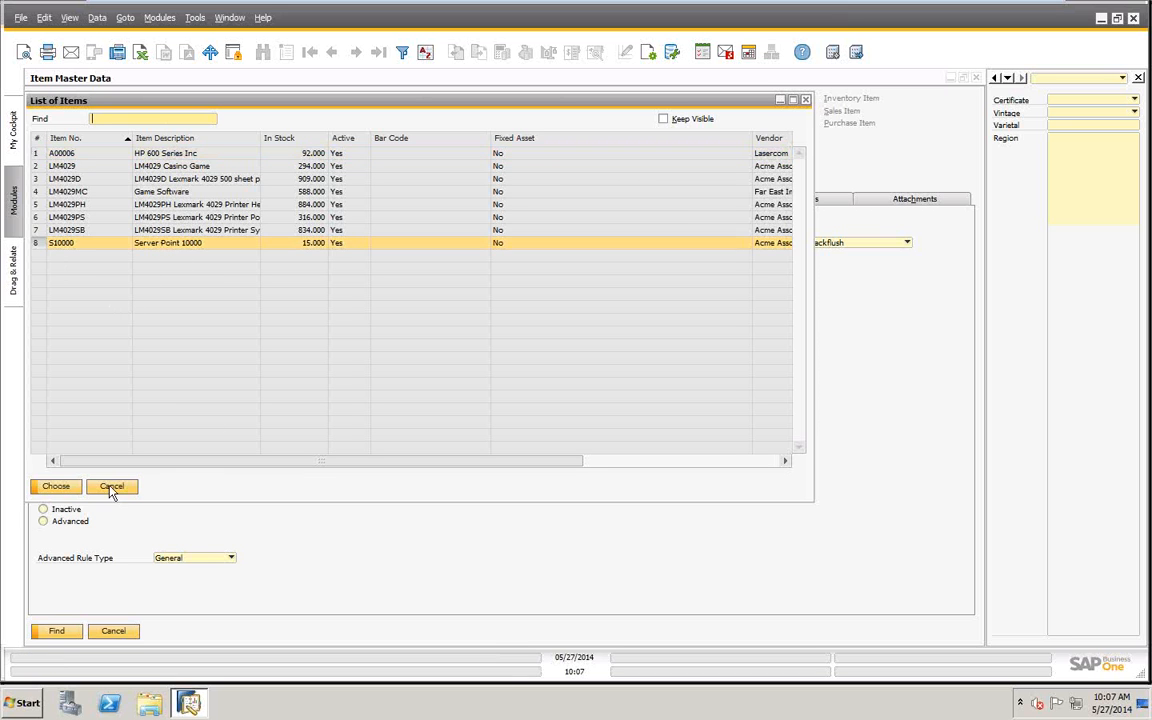
pyautogui.click(45, 487)
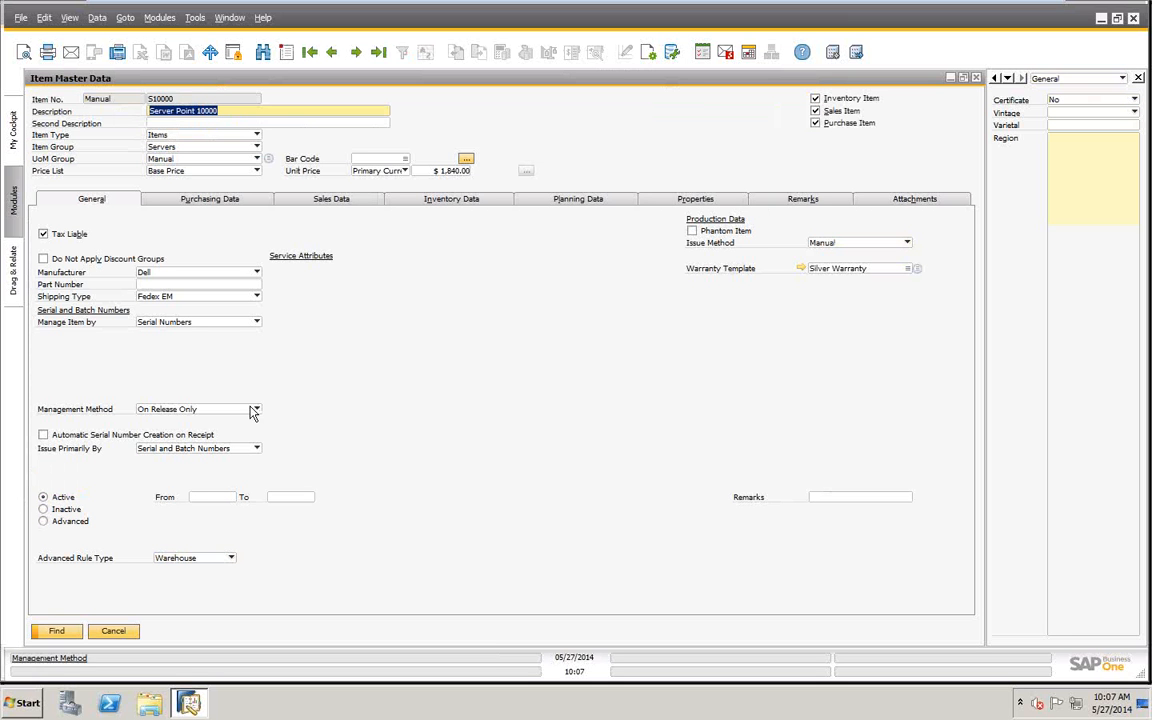
pyautogui.click(446, 199)
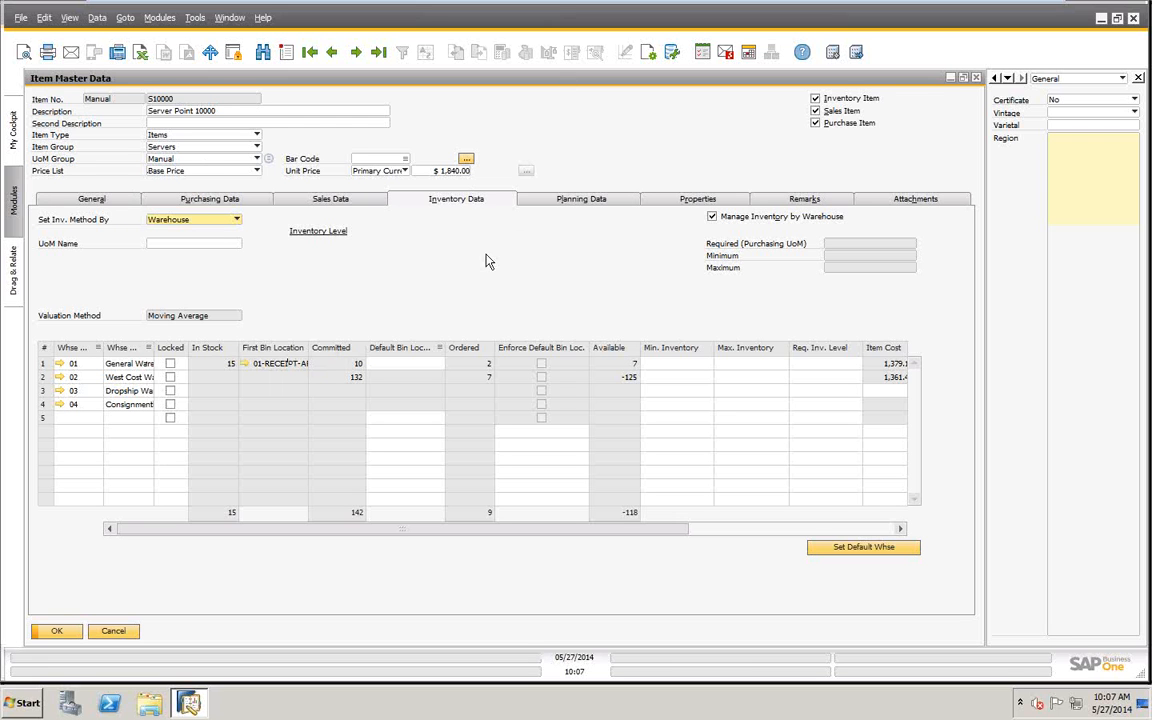
# - Open an enlarged Serial Number Transactions Report for the item and try to open document PD 2 of serial number S1-000001
pyautogui.rightClick(645, 143)
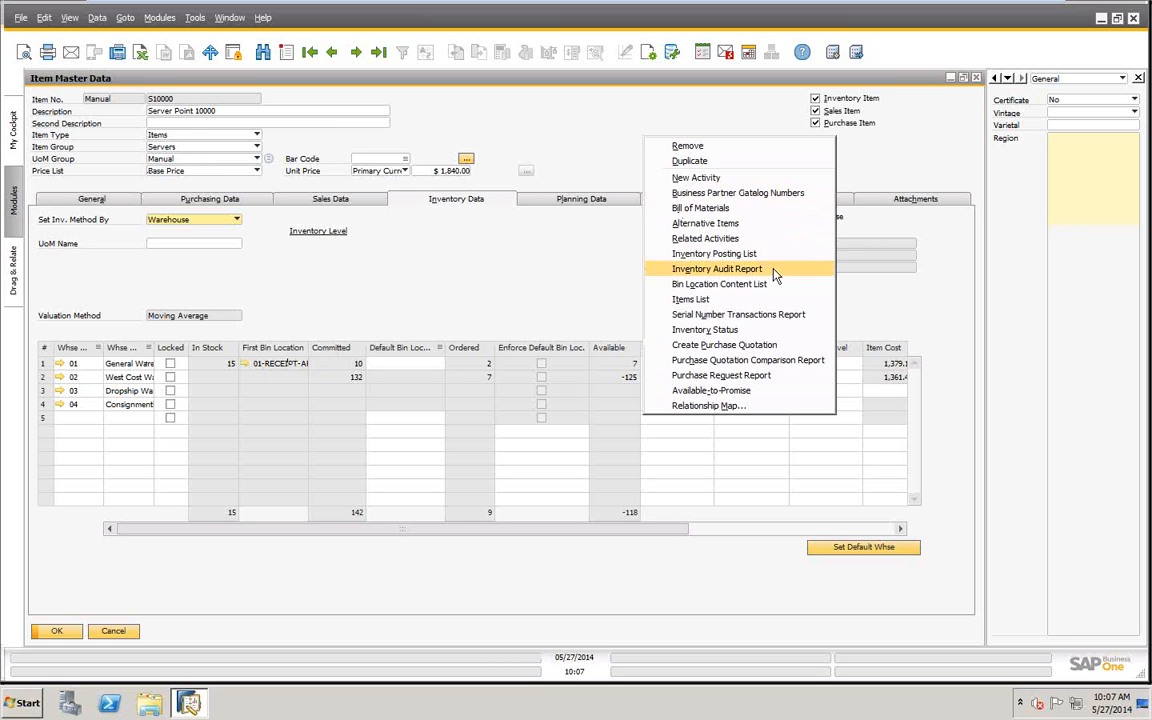
pyautogui.click(749, 316)
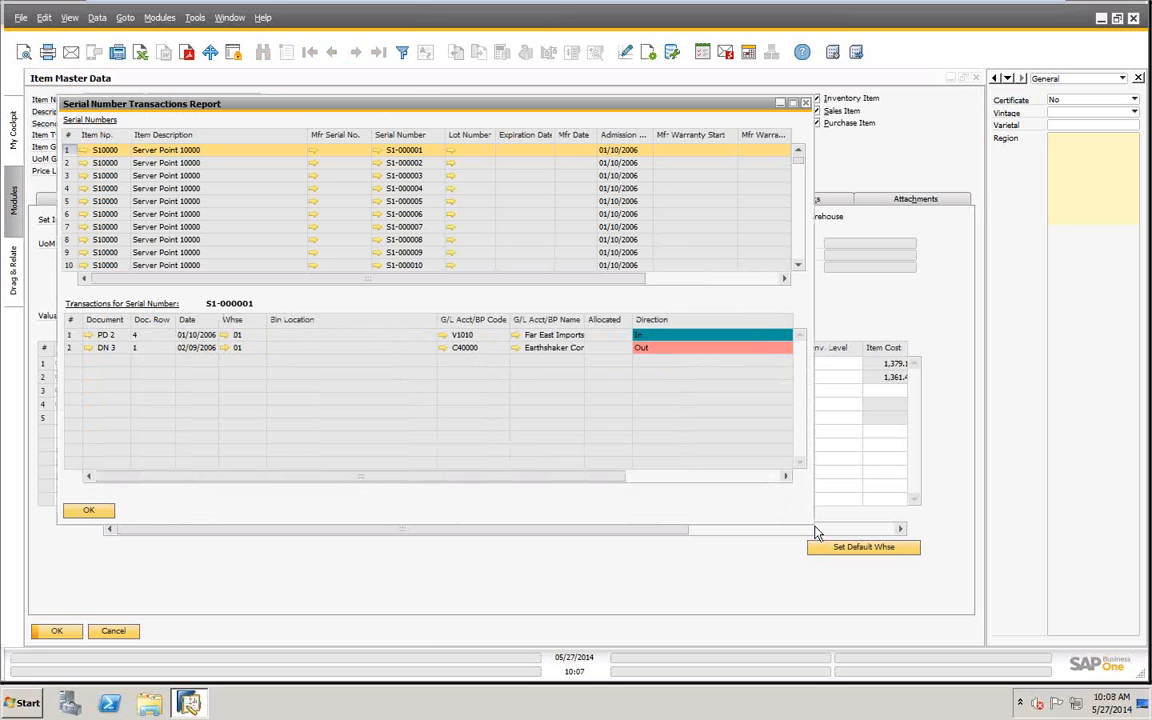
pyautogui.moveTo(813, 523); pyautogui.dragTo(926, 603)
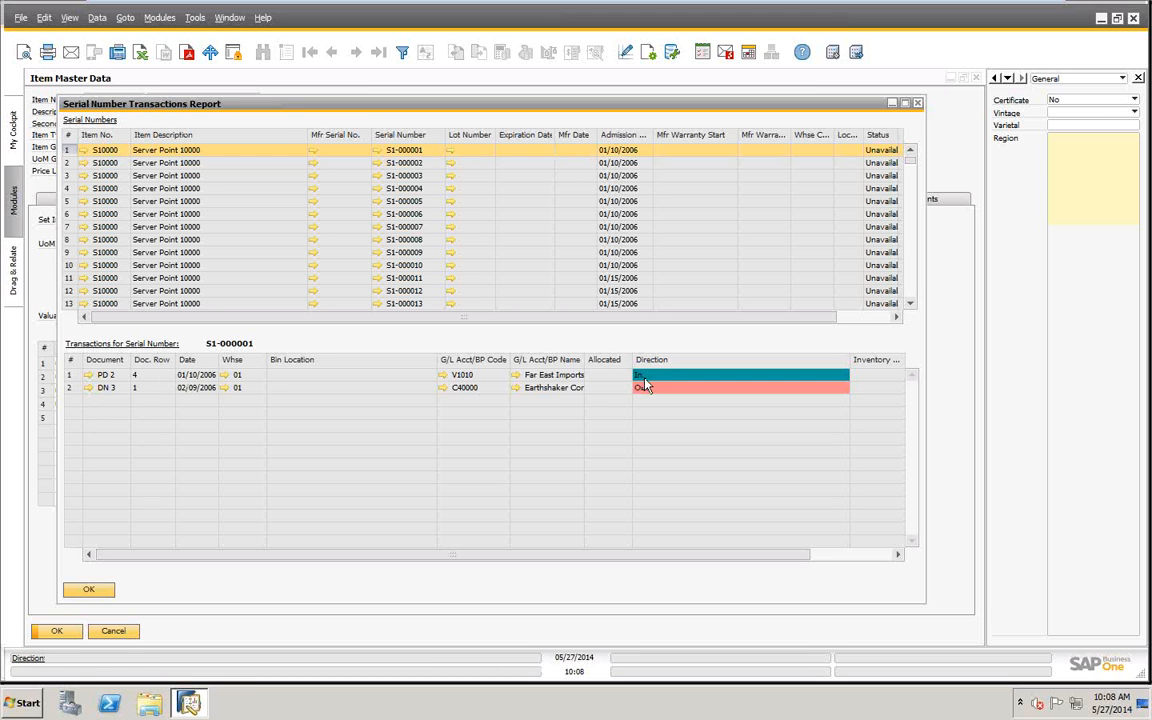
pyautogui.click(89, 376)
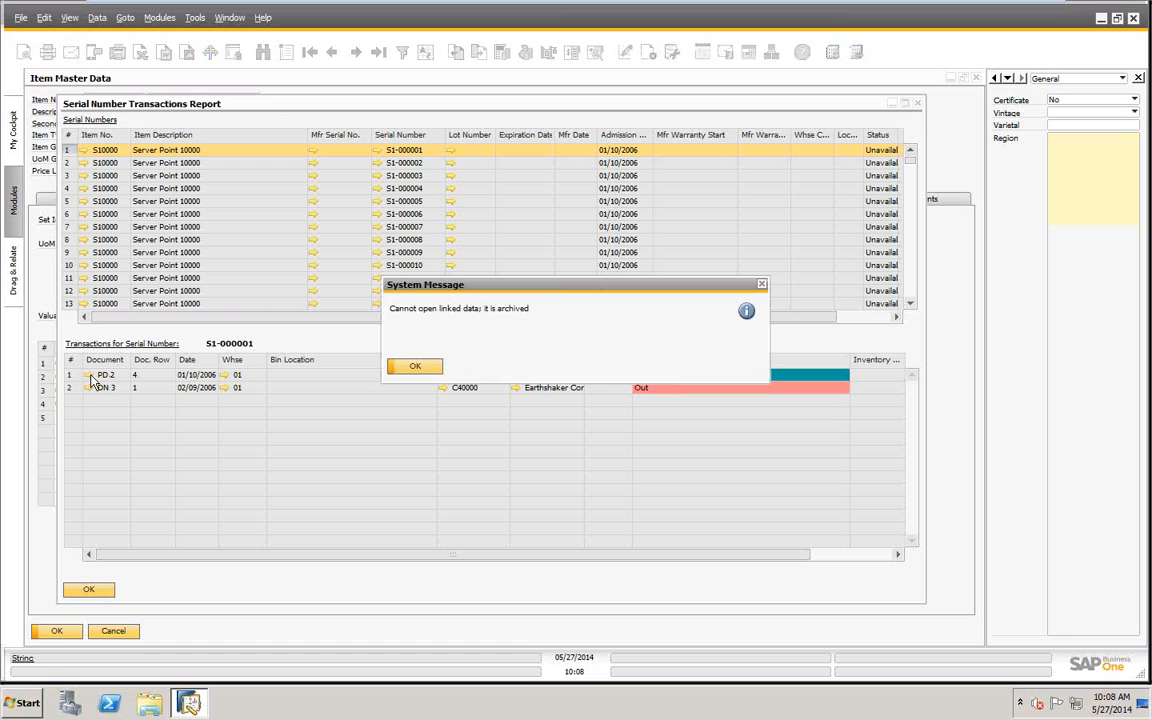
pyautogui.click(416, 367)
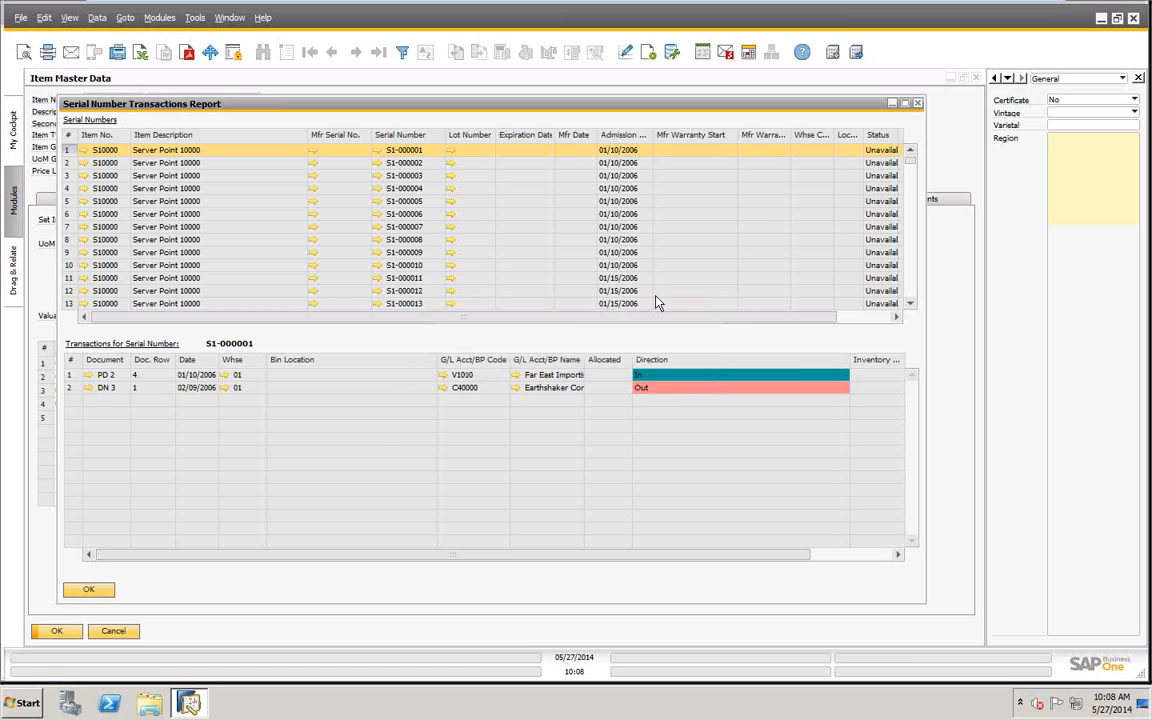
# - Examine the transactions of the recent serial numbers 3005, 3001 and 3000 near the end of the report
pyautogui.scroll(-8, 915, 200)
pyautogui.scroll(-15, 918, 250)
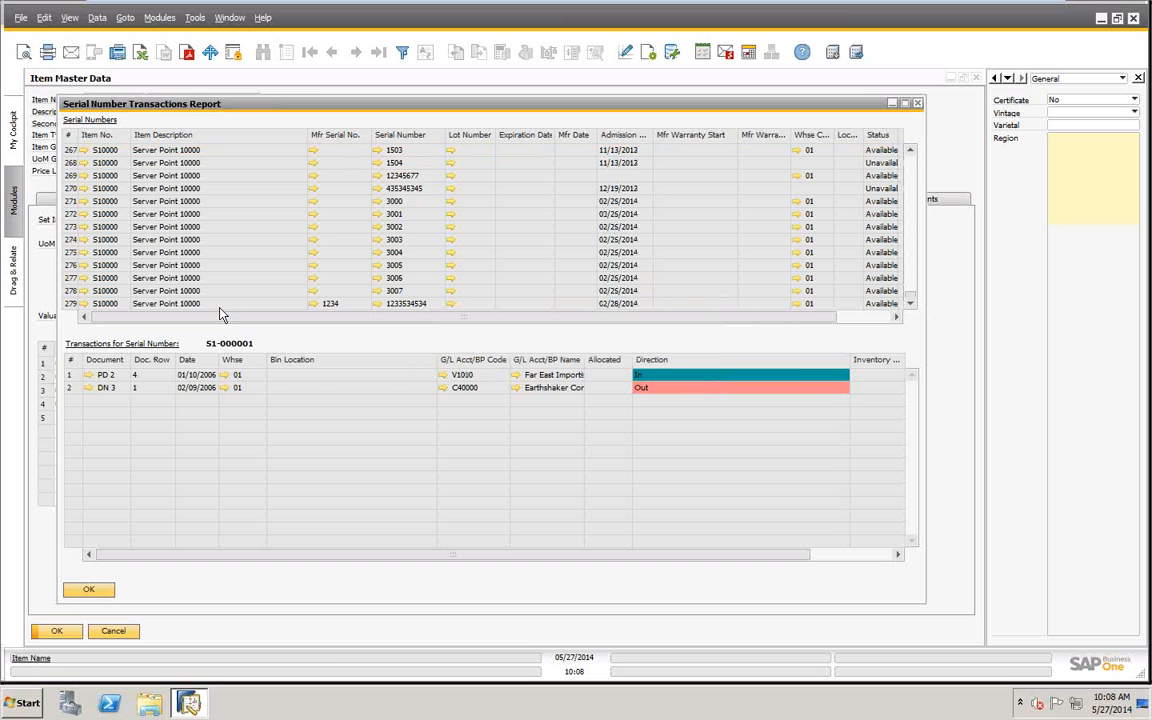
pyautogui.click(70, 266)
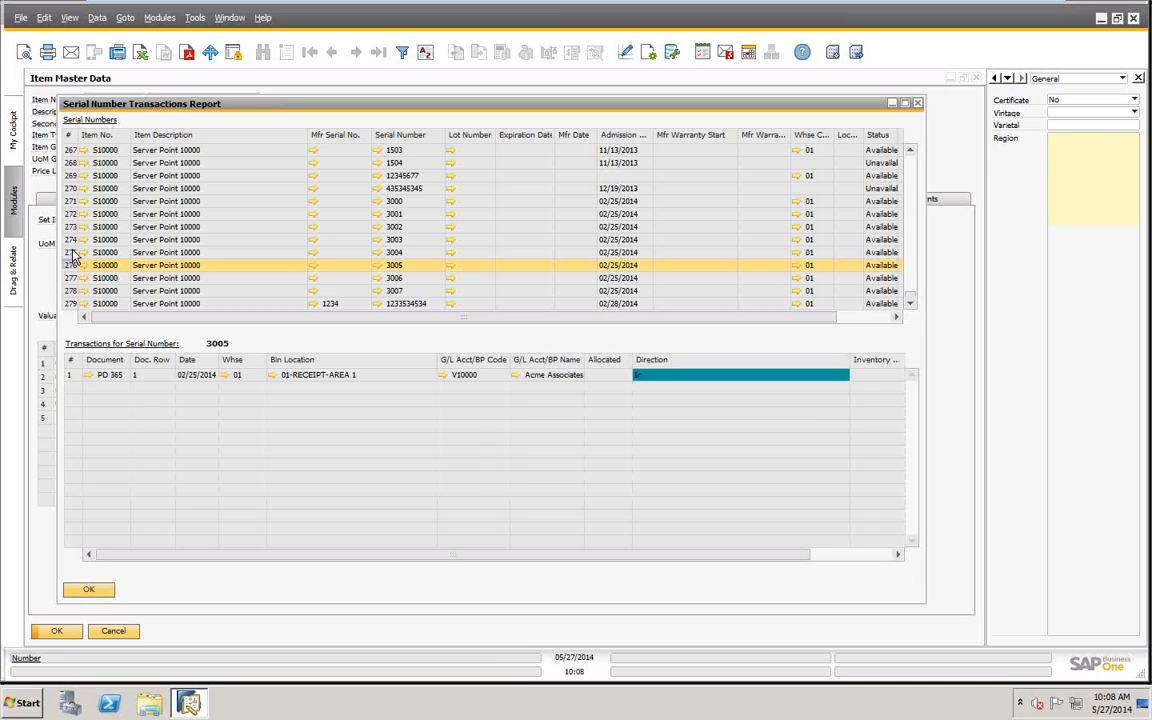
pyautogui.click(70, 213)
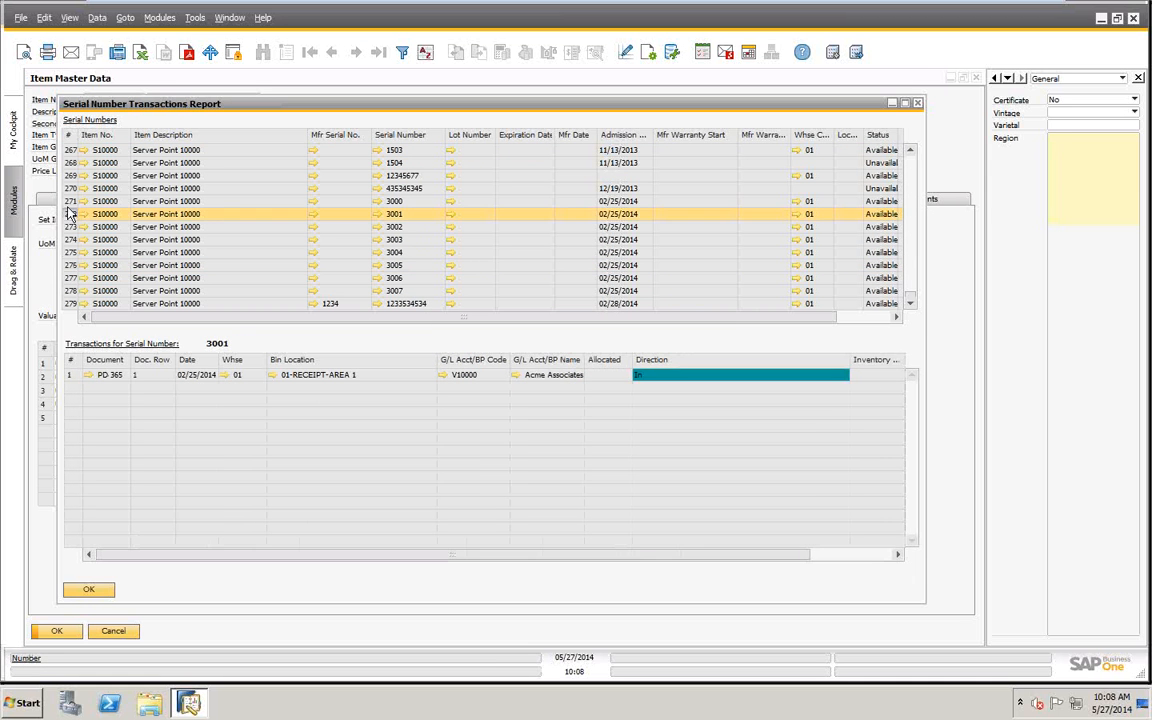
pyautogui.click(70, 201)
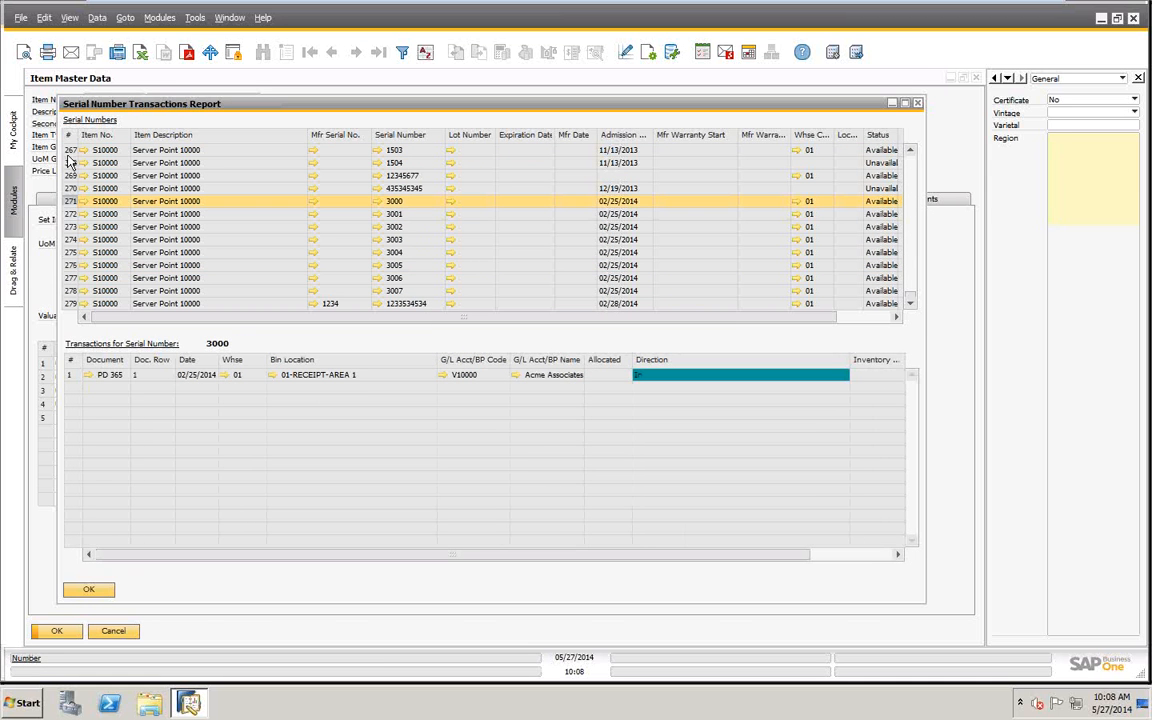
# - Open goods receipt PD 349 from serial number 1504's transactions, view its Serial Number Transactions Report, and return to the item's report
pyautogui.click(69, 162)
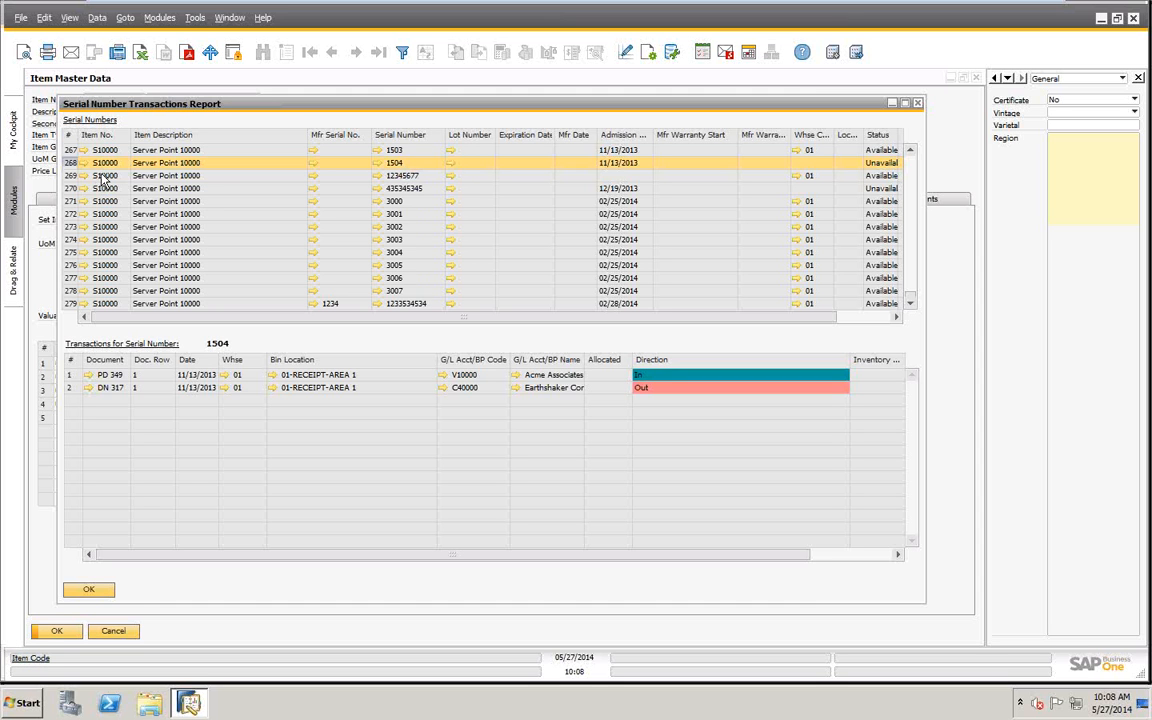
pyautogui.click(89, 375)
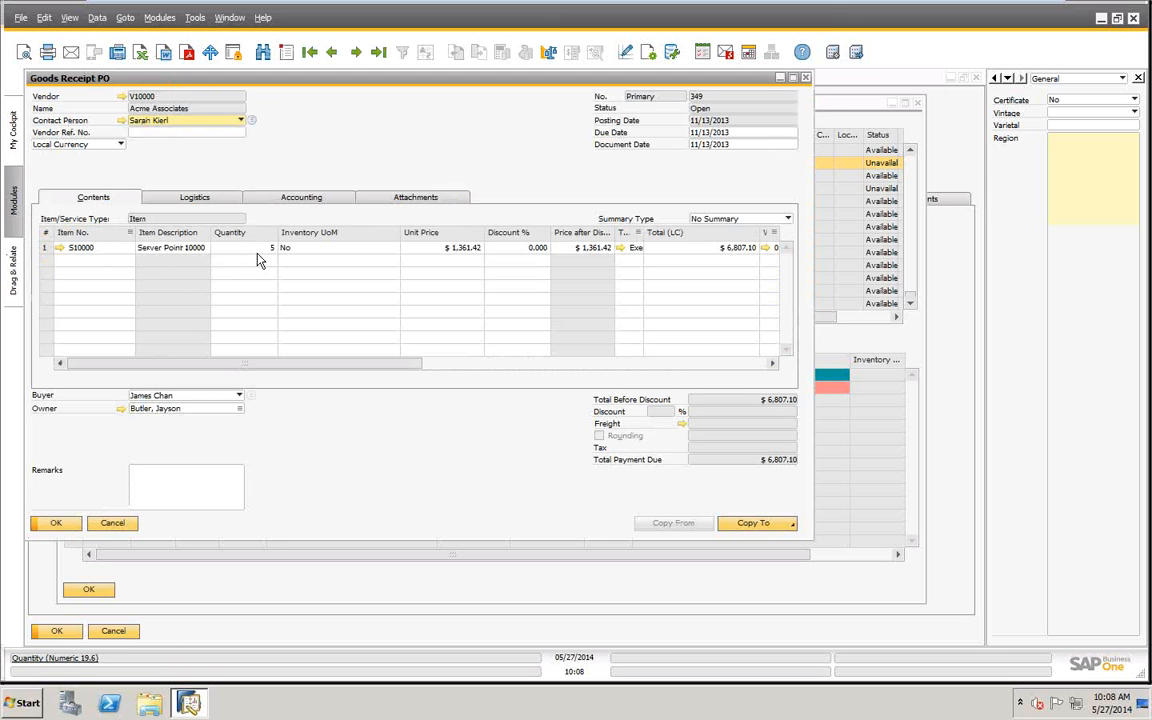
pyautogui.rightClick(453, 146)
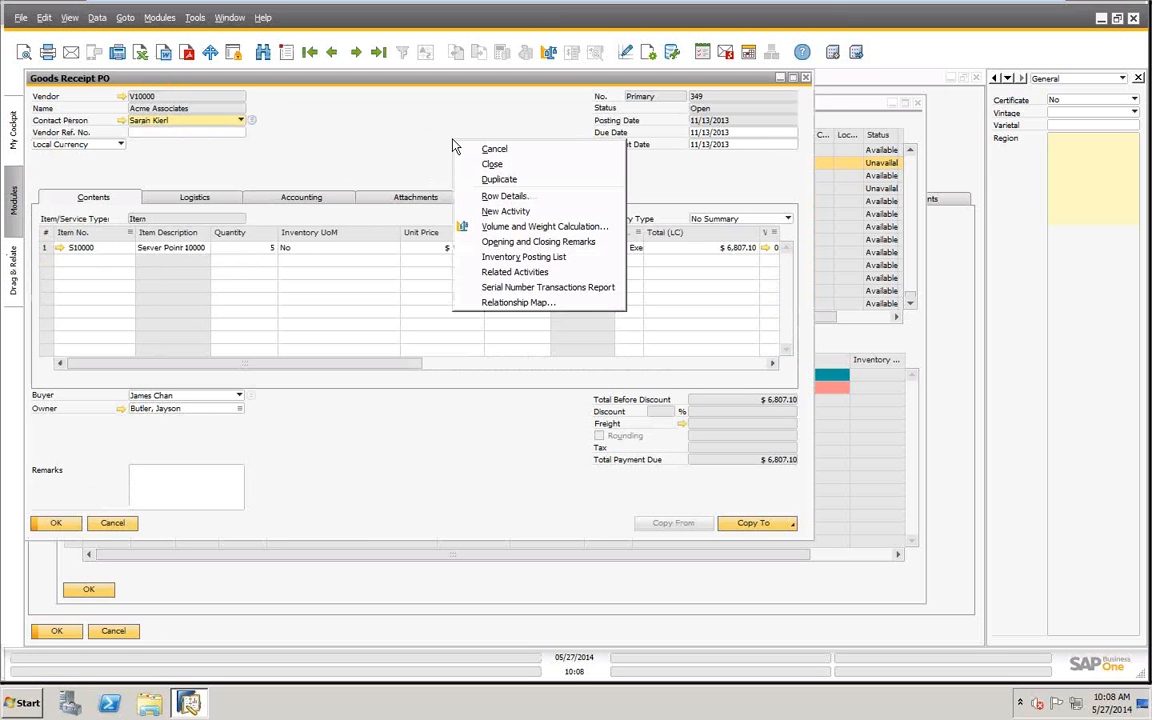
pyautogui.click(500, 288)
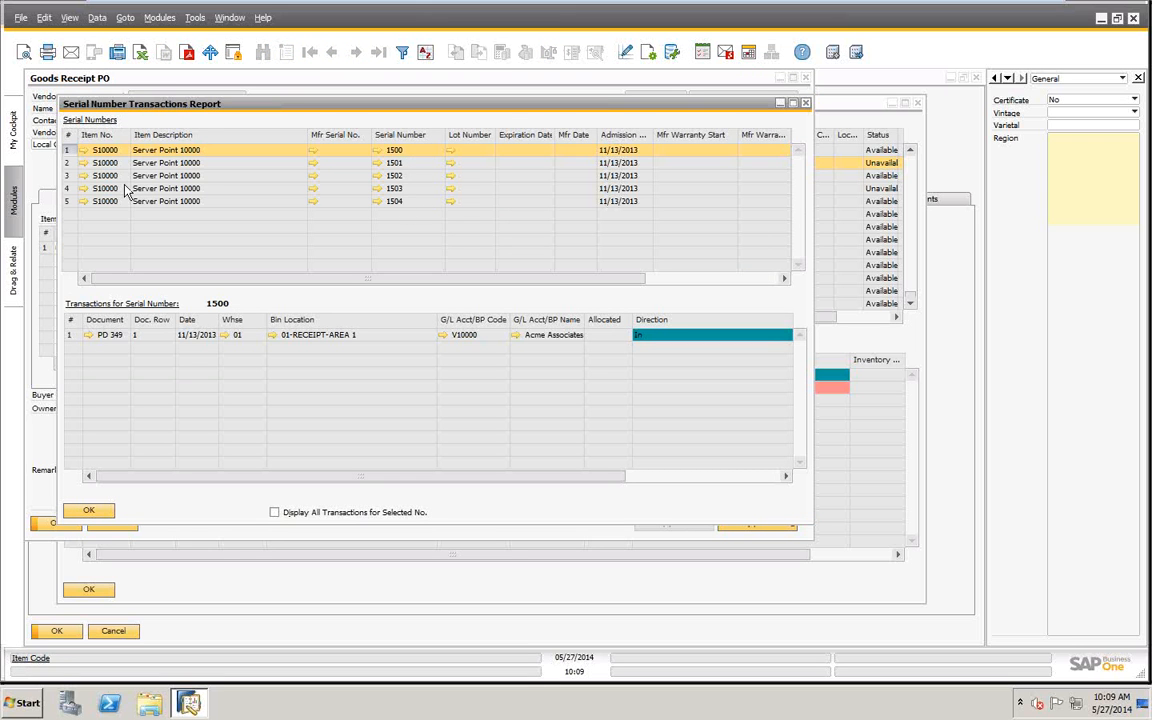
pyautogui.click(88, 512)
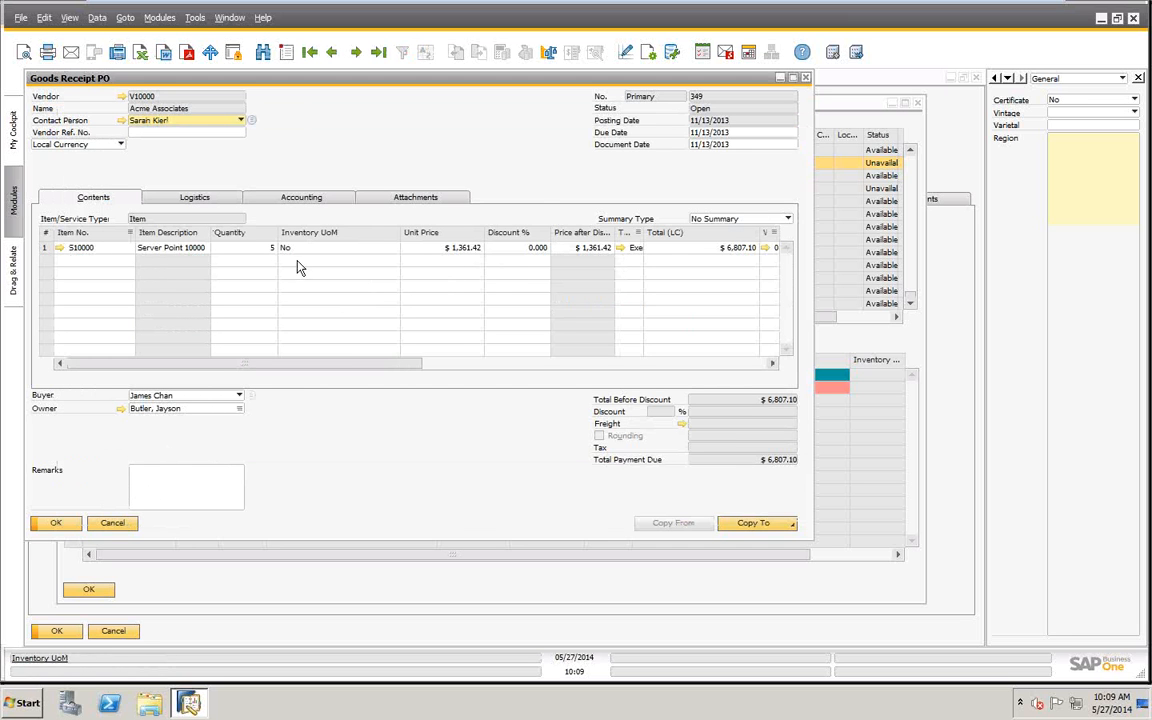
pyautogui.rightClick(404, 121)
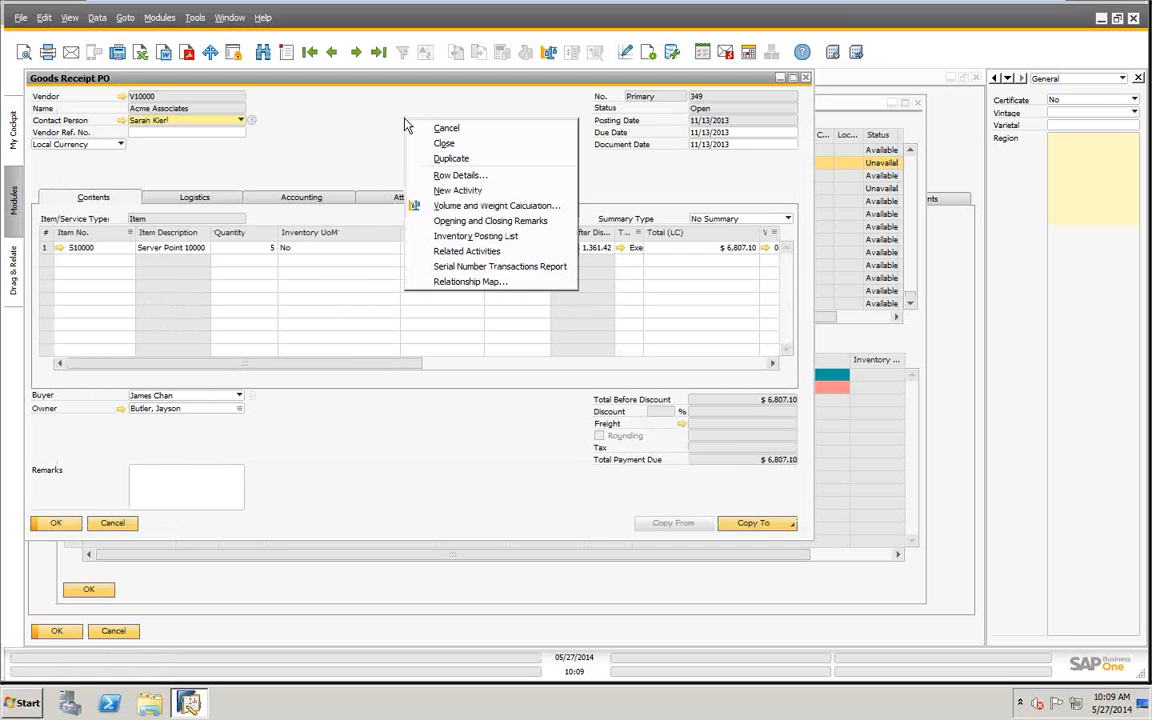
pyautogui.click(437, 272)
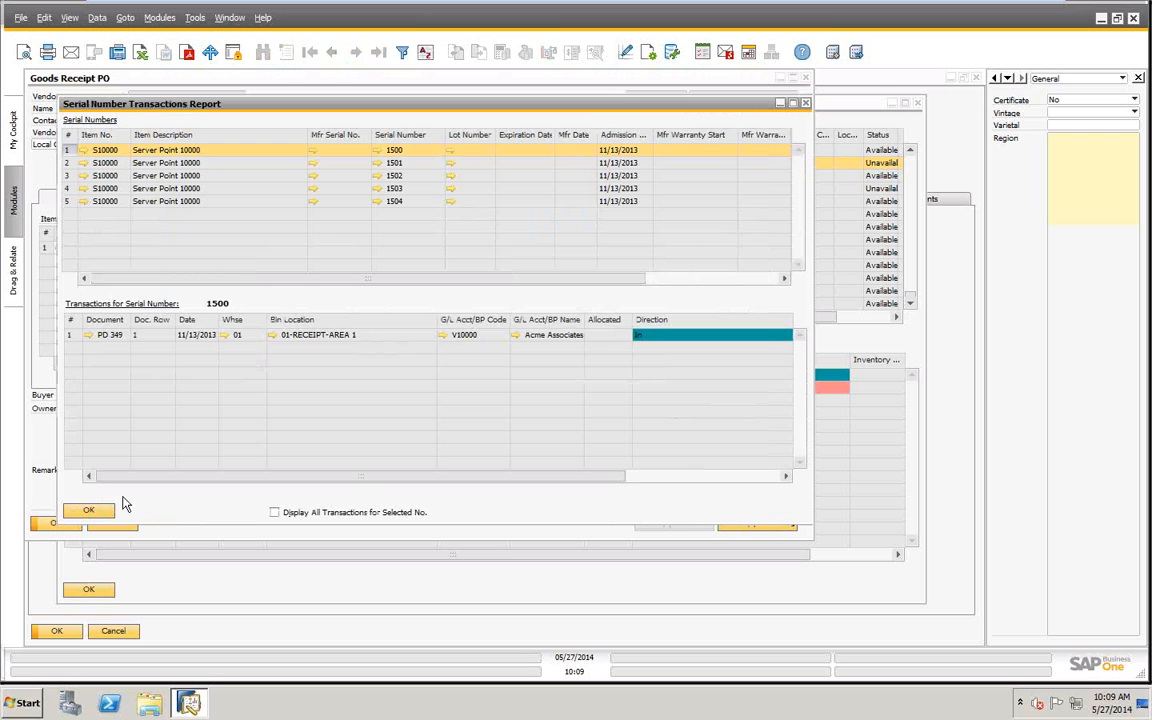
pyautogui.click(92, 511)
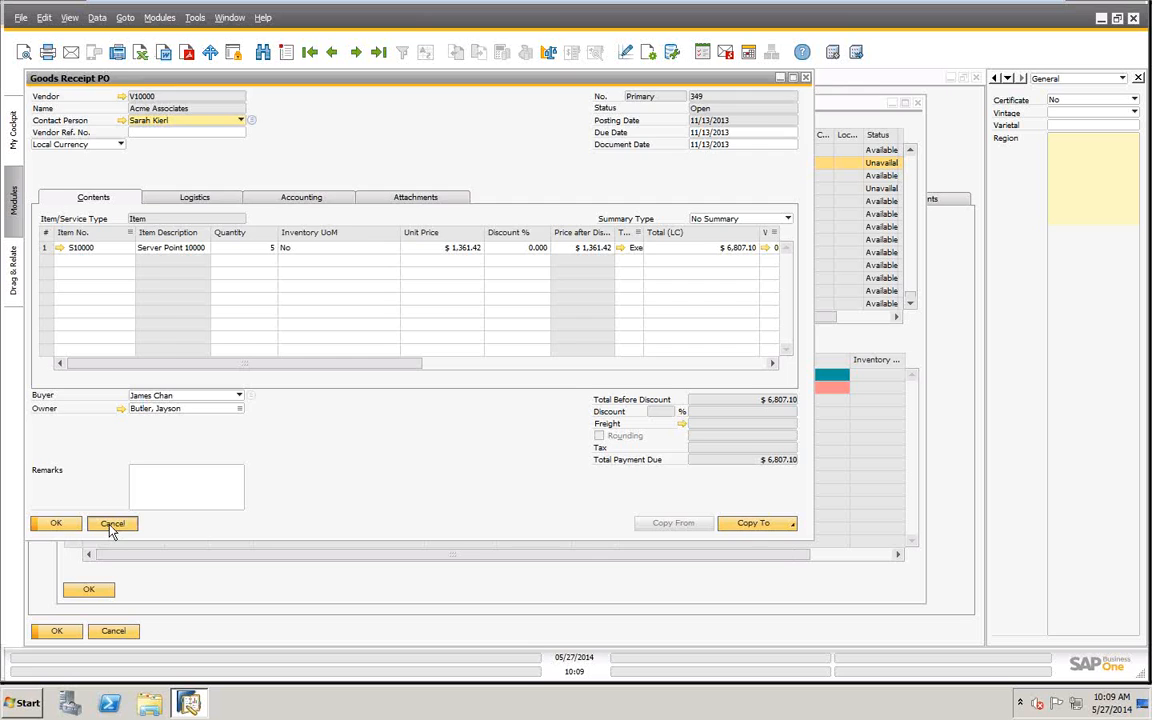
pyautogui.click(110, 524)
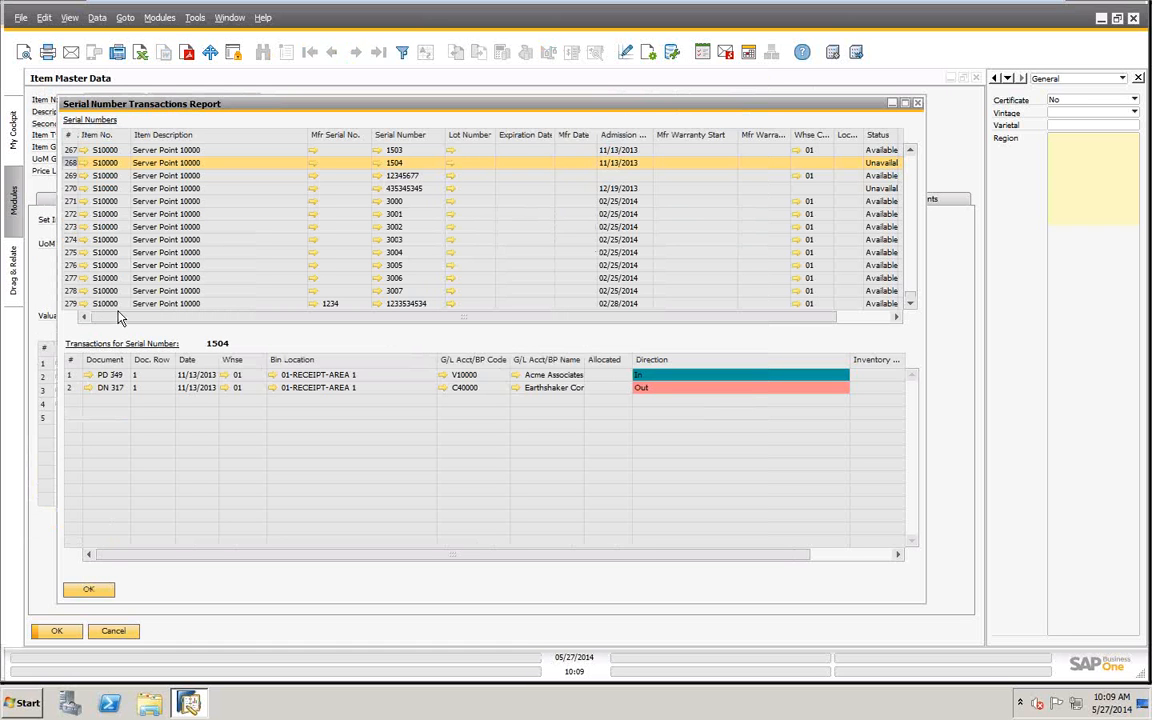
# - Open delivery DN 317 for serial number 1504, view its Serial Number Transactions Report, and close both
pyautogui.click(88, 387)
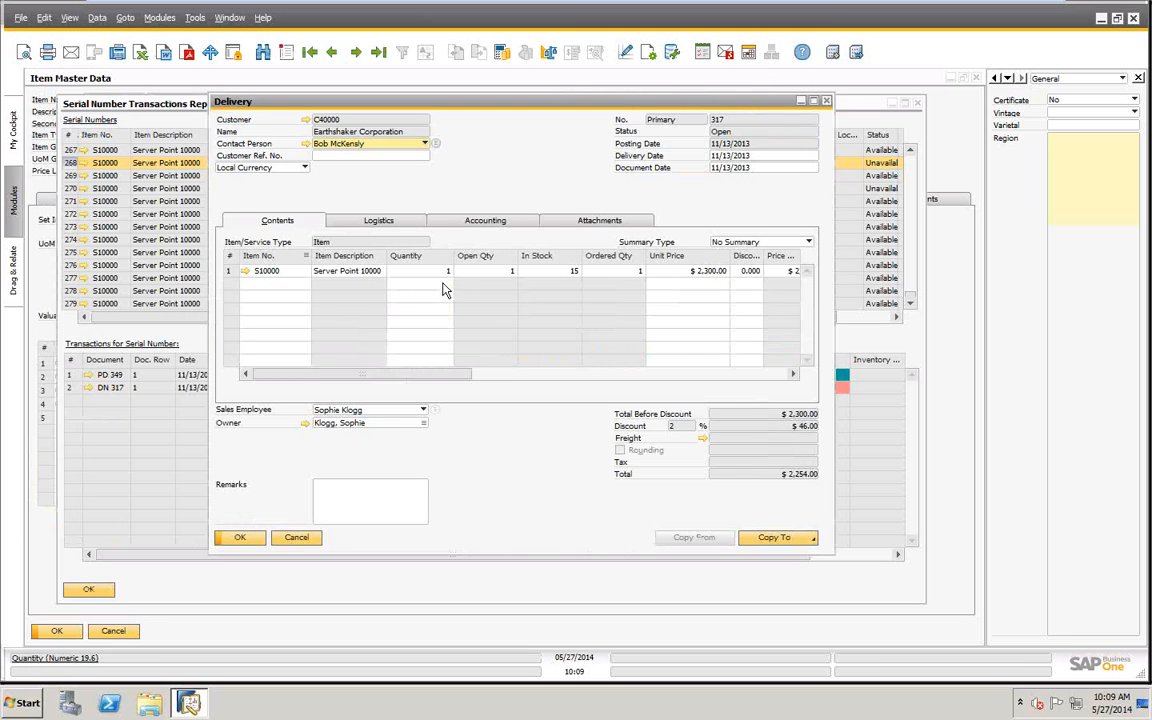
pyautogui.rightClick(515, 176)
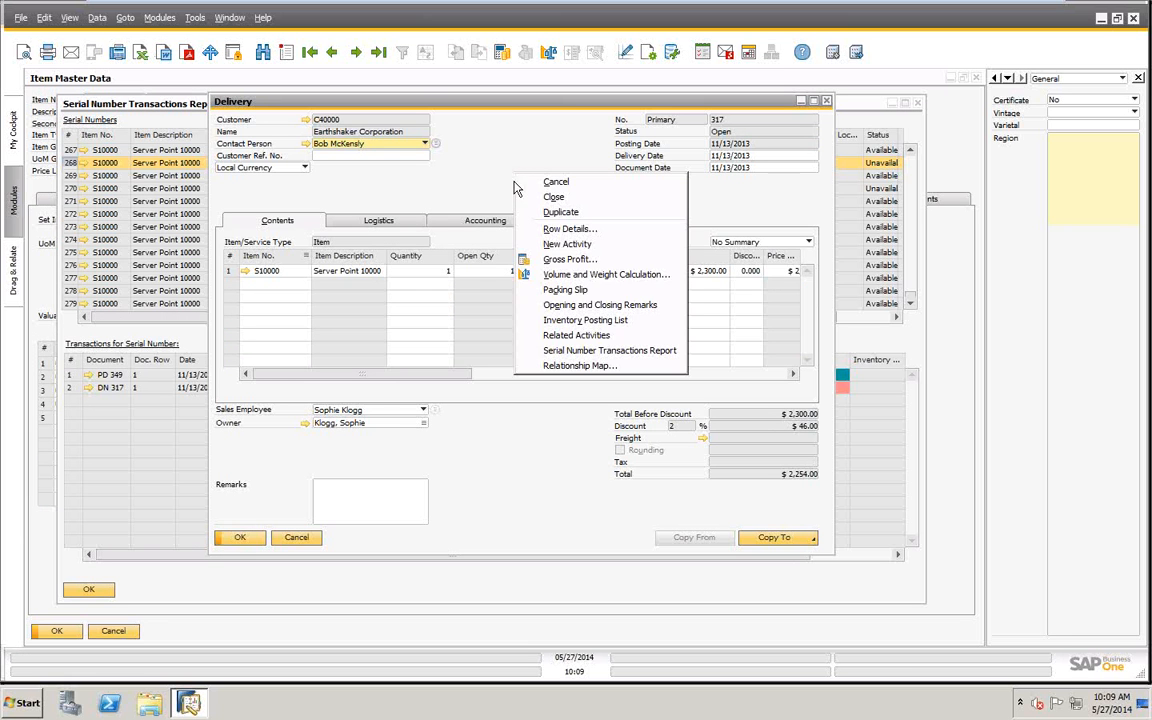
pyautogui.click(562, 356)
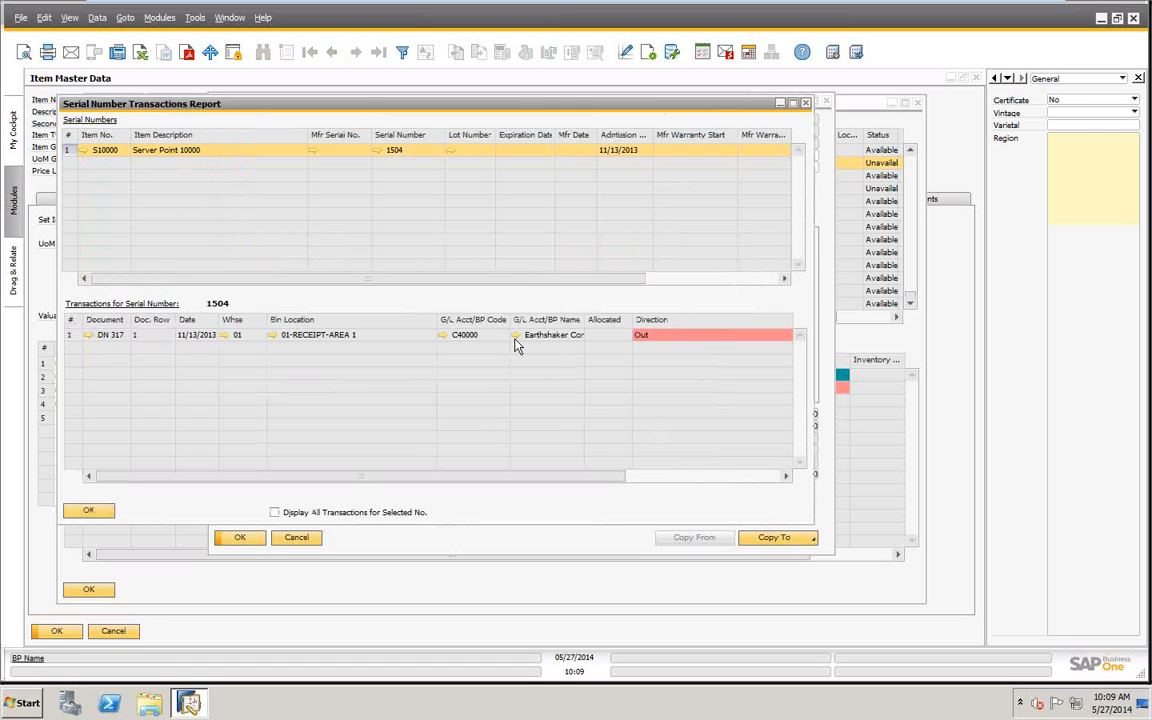
pyautogui.click(88, 511)
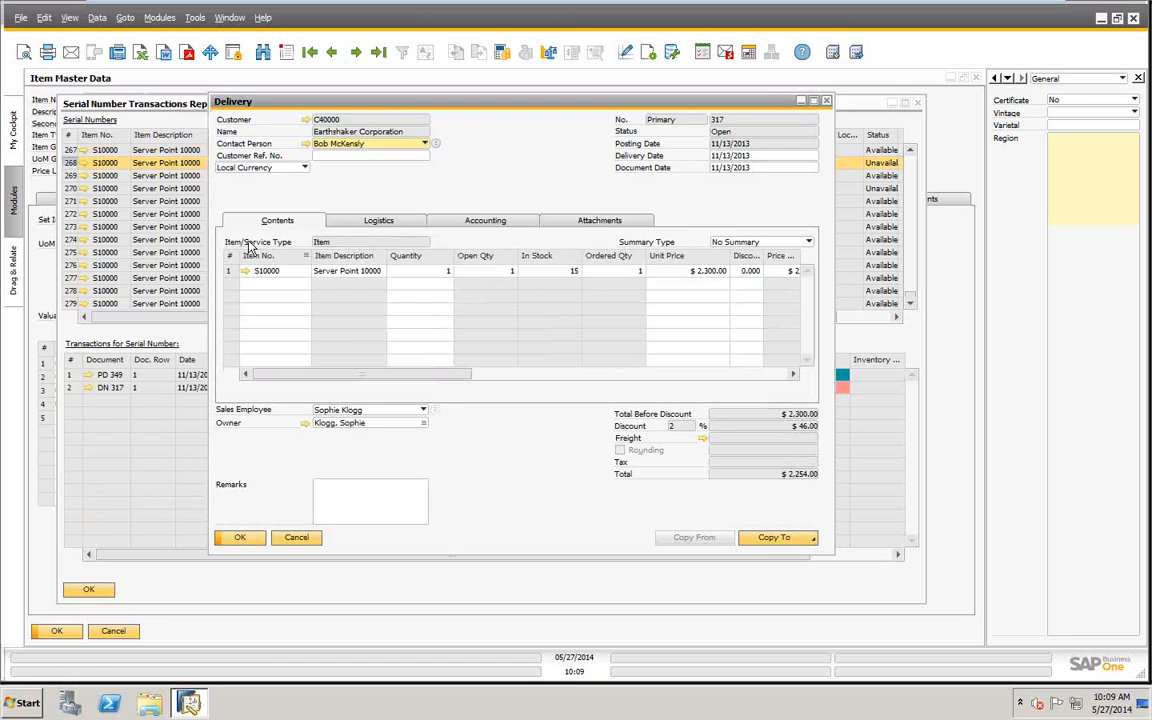
pyautogui.click(296, 538)
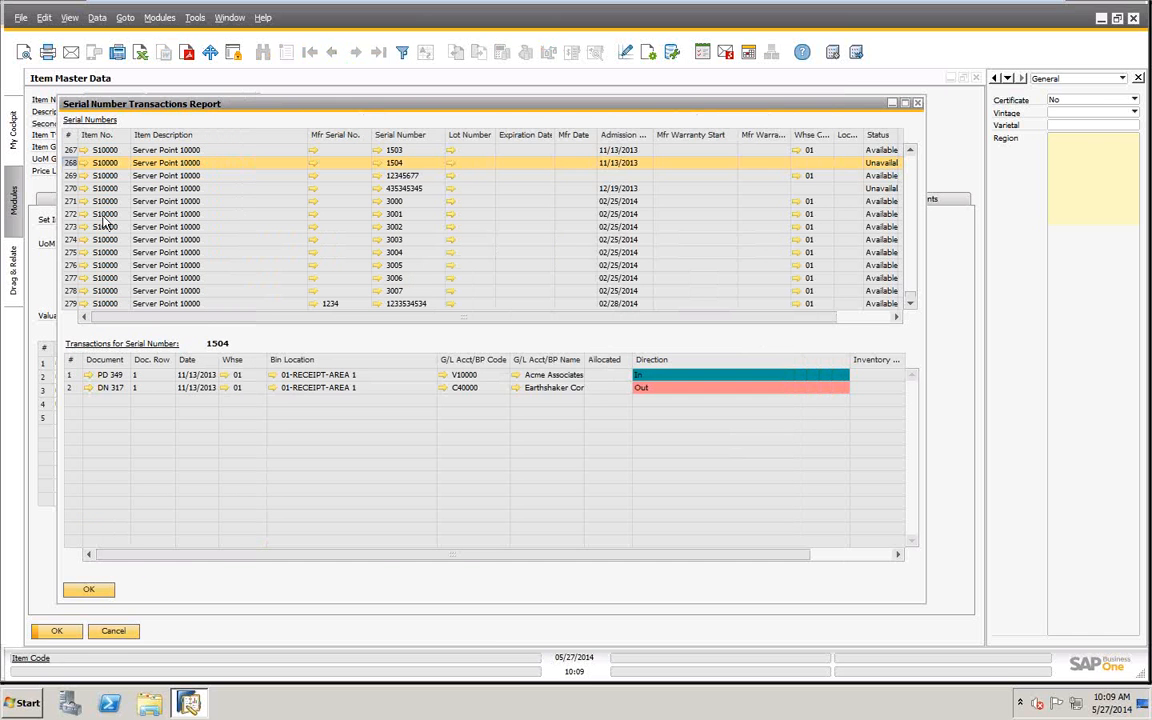
# - Close the report and item record, and start a new Goods Receipt PO for vendor Acme Associates
pyautogui.click(88, 589)
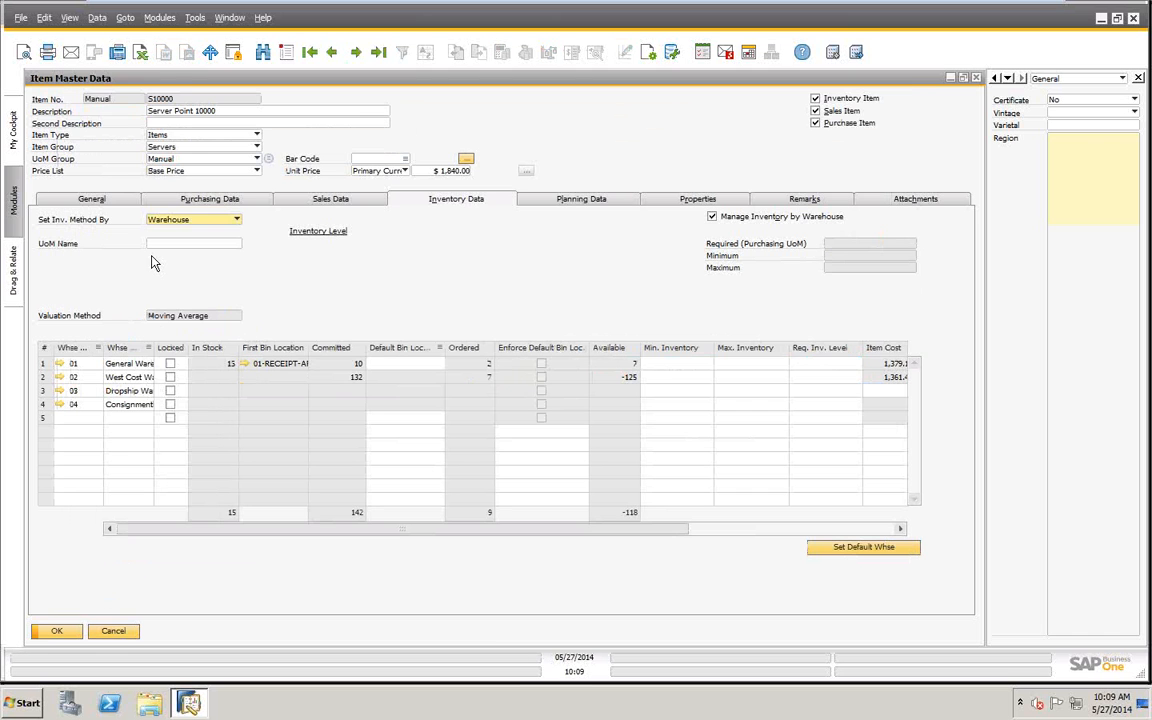
pyautogui.click(112, 632)
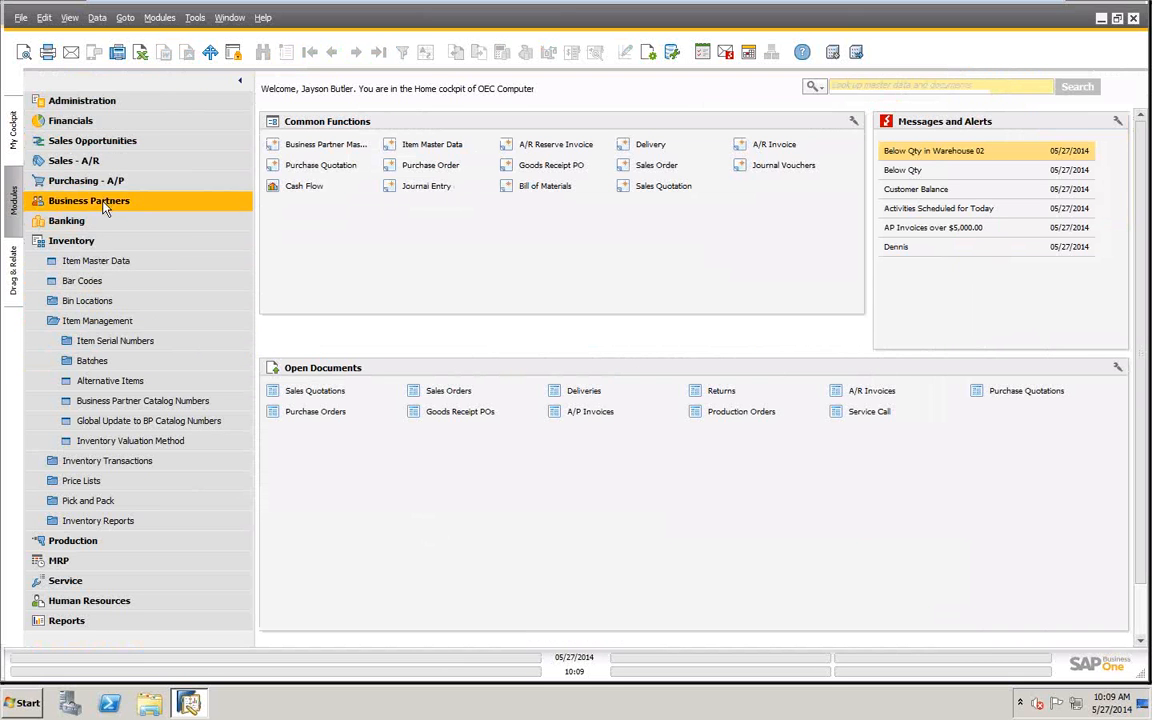
pyautogui.click(80, 185)
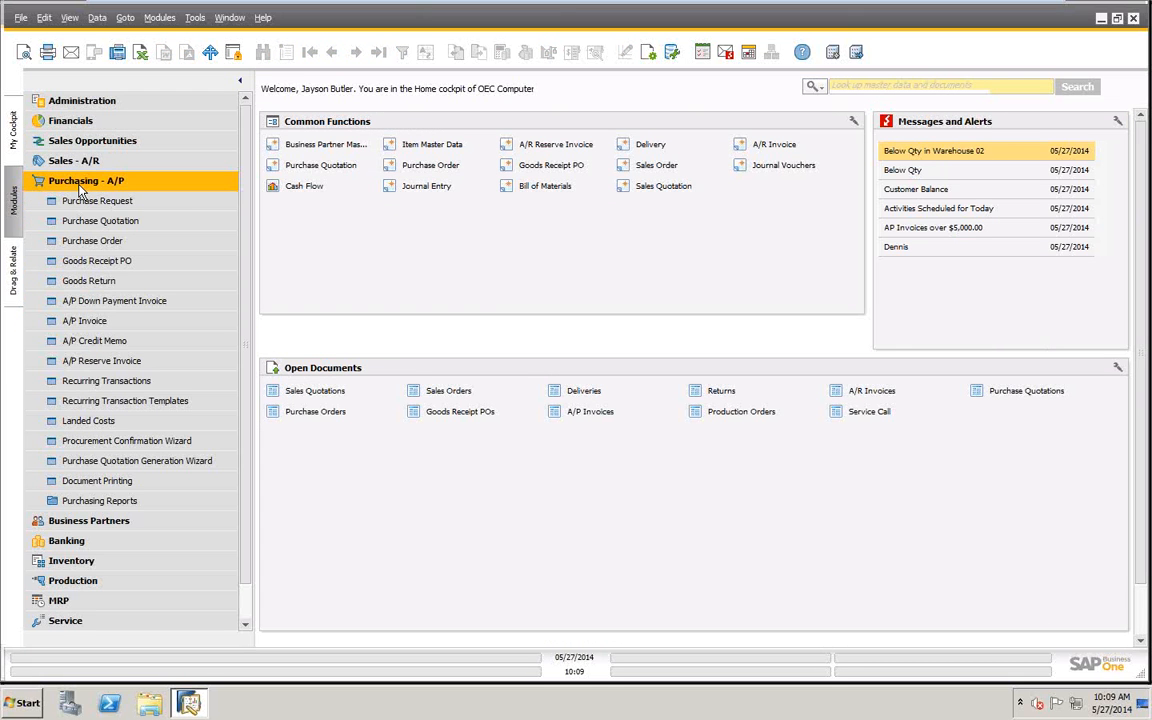
pyautogui.click(100, 262)
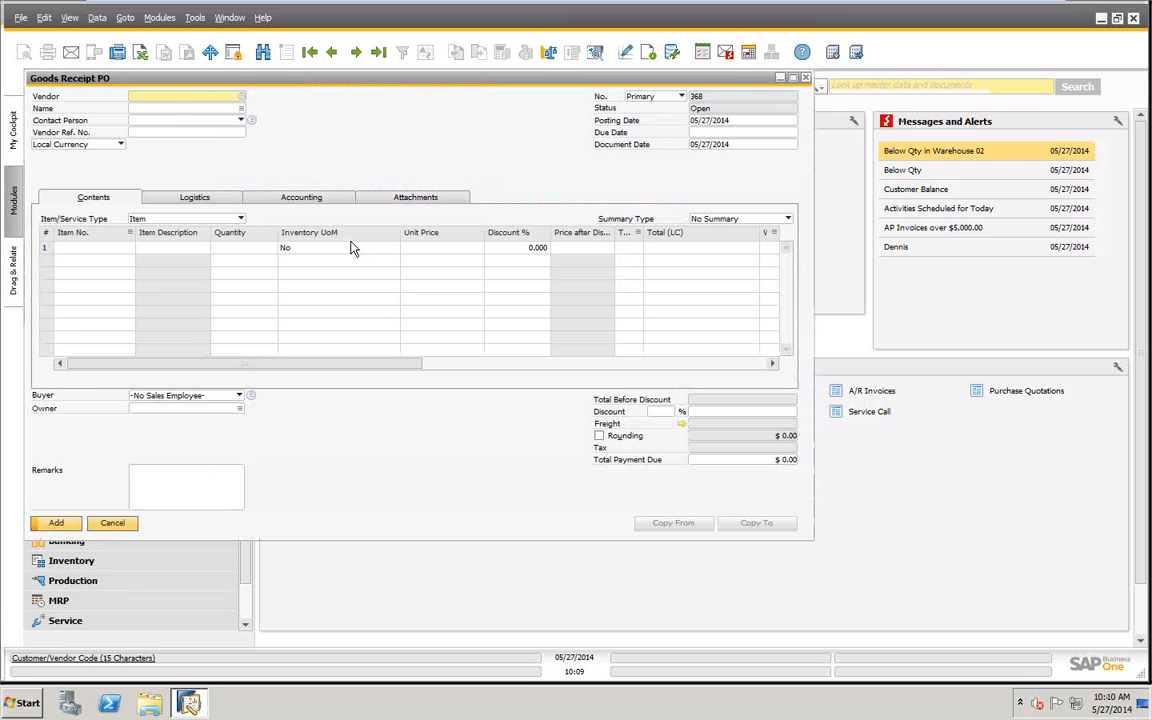
pyautogui.press('Tab')
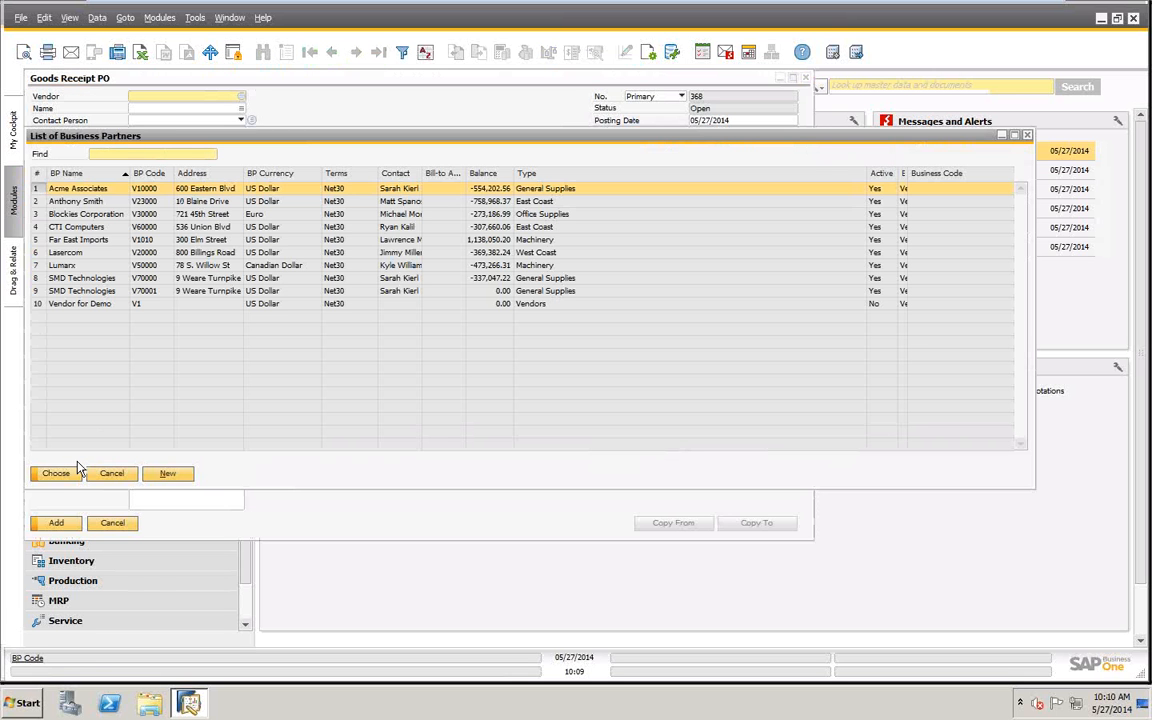
pyautogui.doubleClick(289, 191)
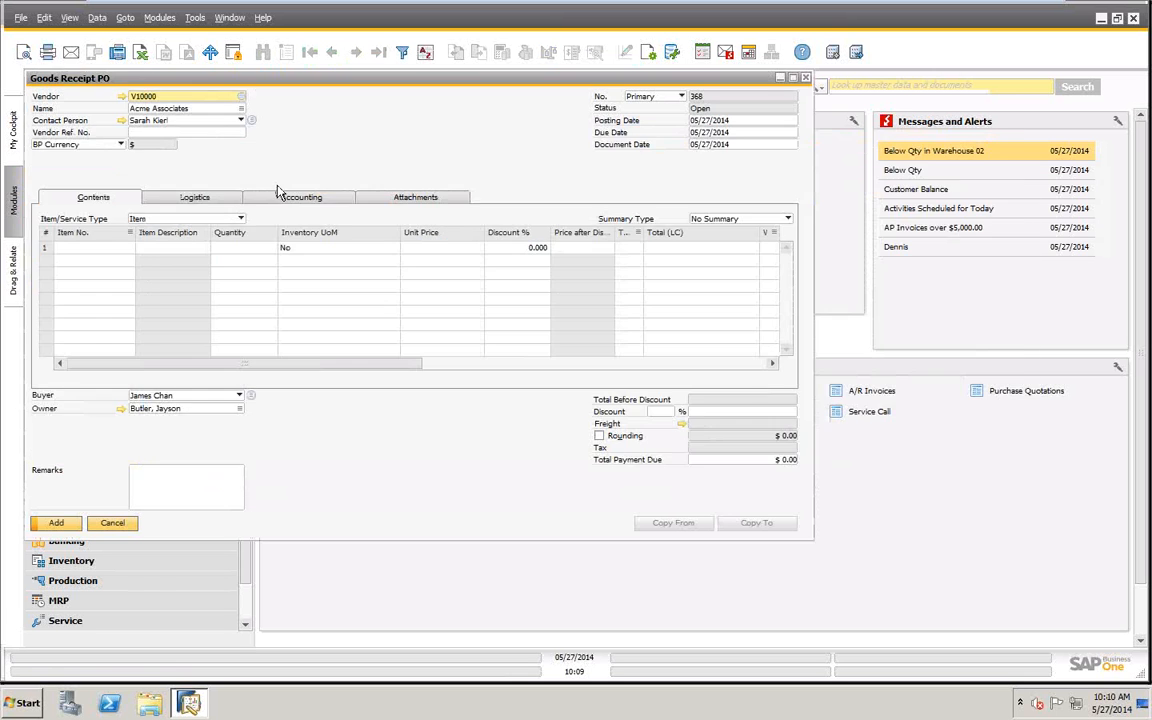
# - Add item S10000, Server Point 10000, to the first row of the goods receipt with quantity 3
pyautogui.click(101, 247)
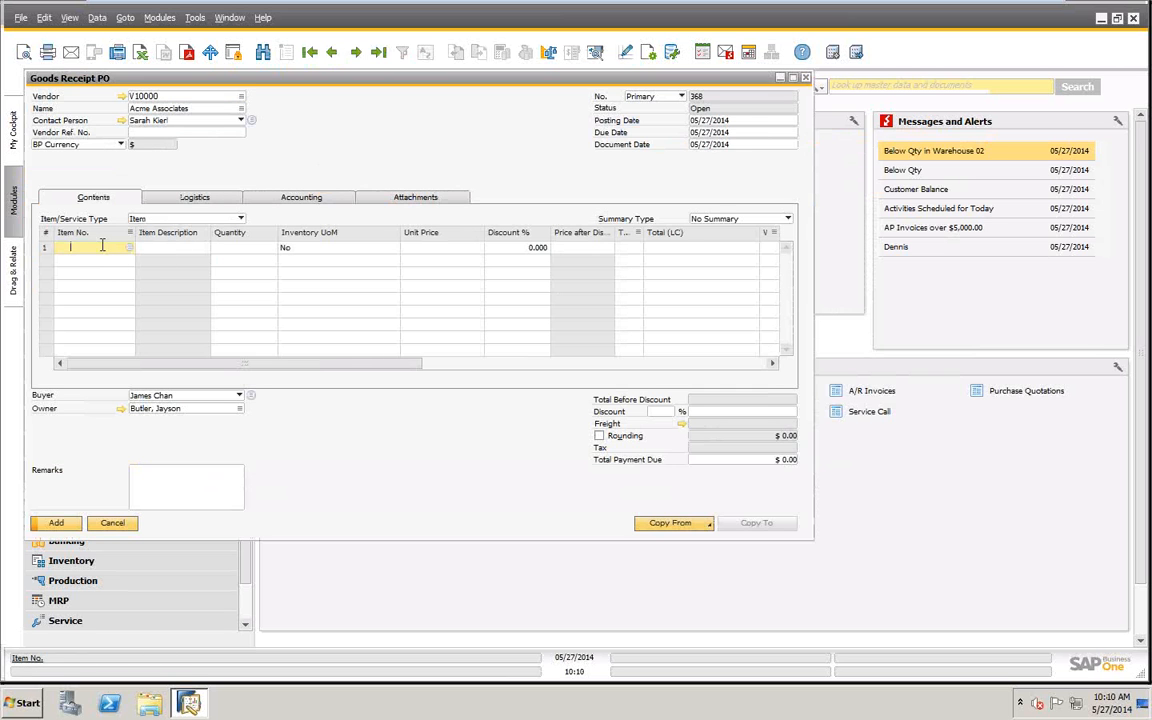
pyautogui.press('Tab')
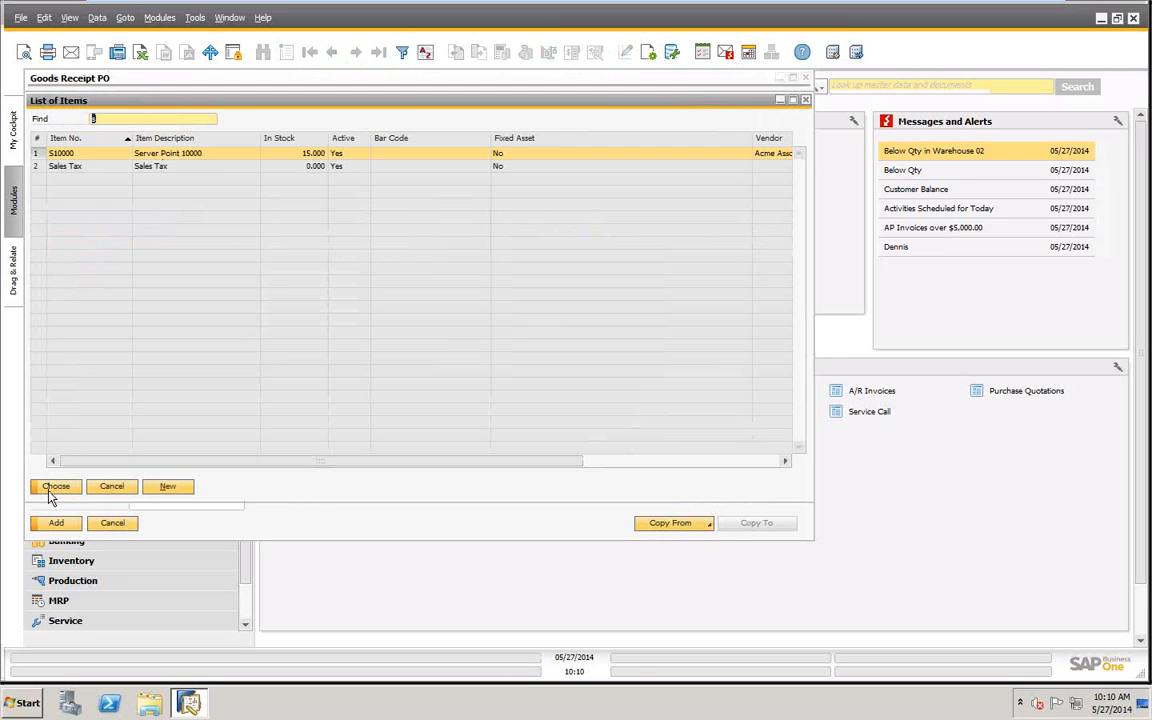
pyautogui.press('Return')
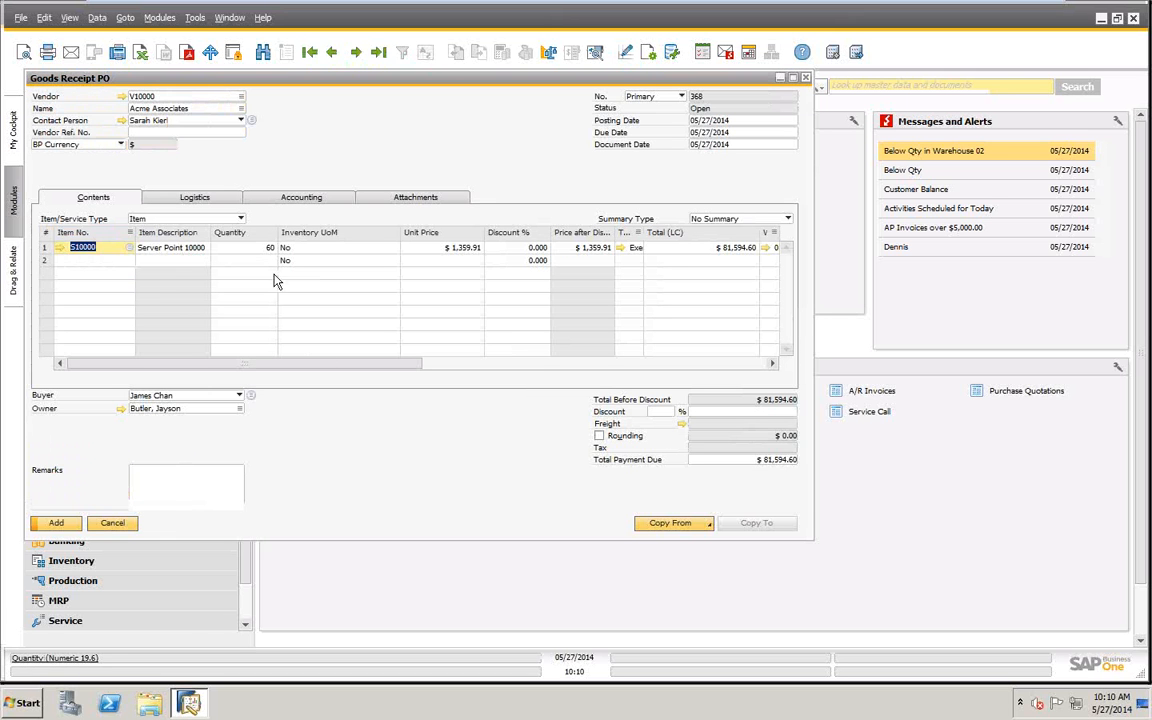
pyautogui.press('Tab')
pyautogui.write('3')
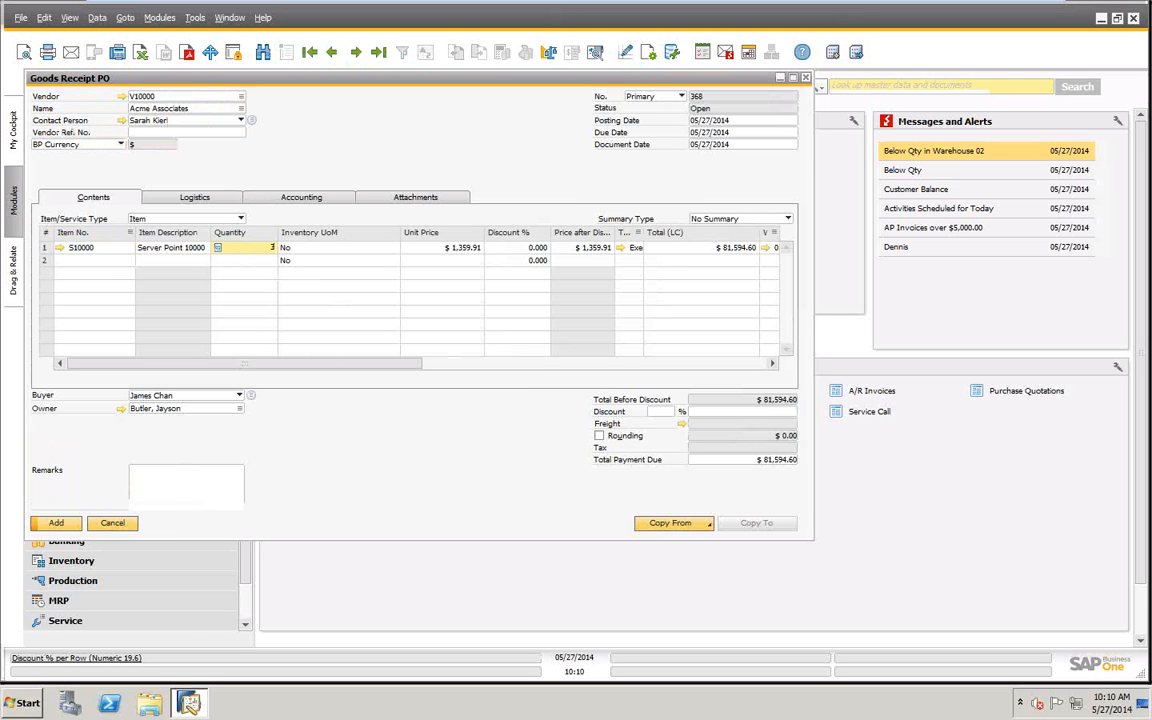
pyautogui.press('Tab')
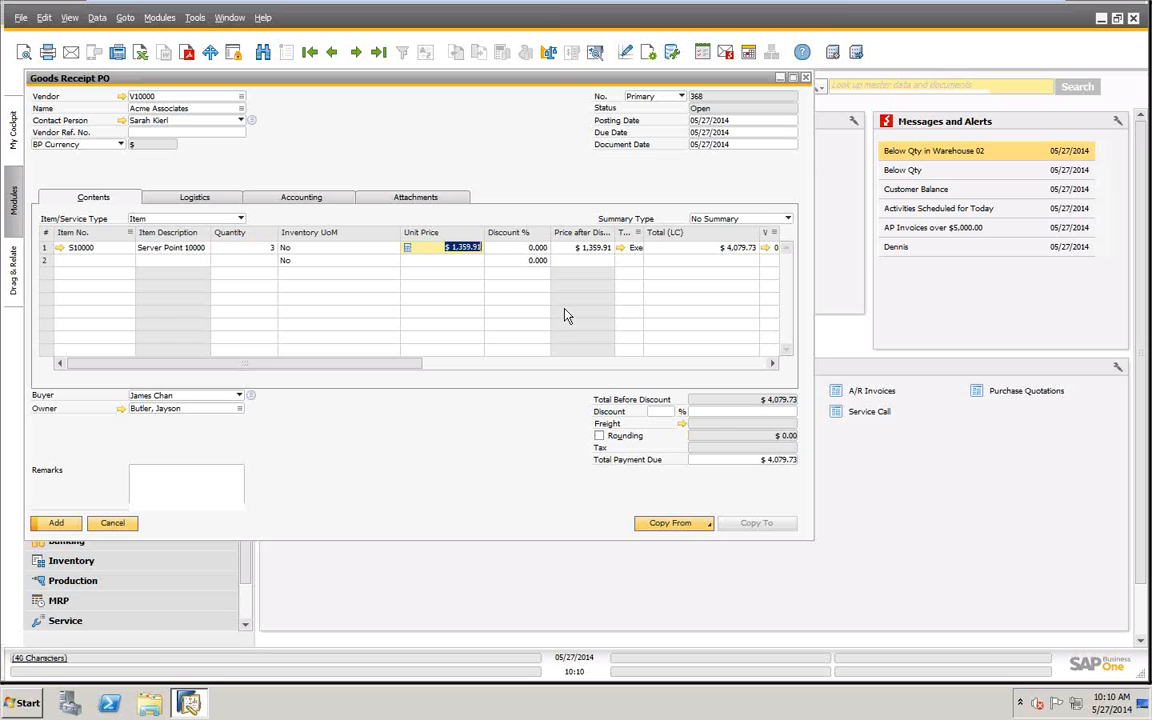
# - Post the goods receipt, accepting automatic allocation of the remaining items to receiving bin locations
pyautogui.click(57, 523)
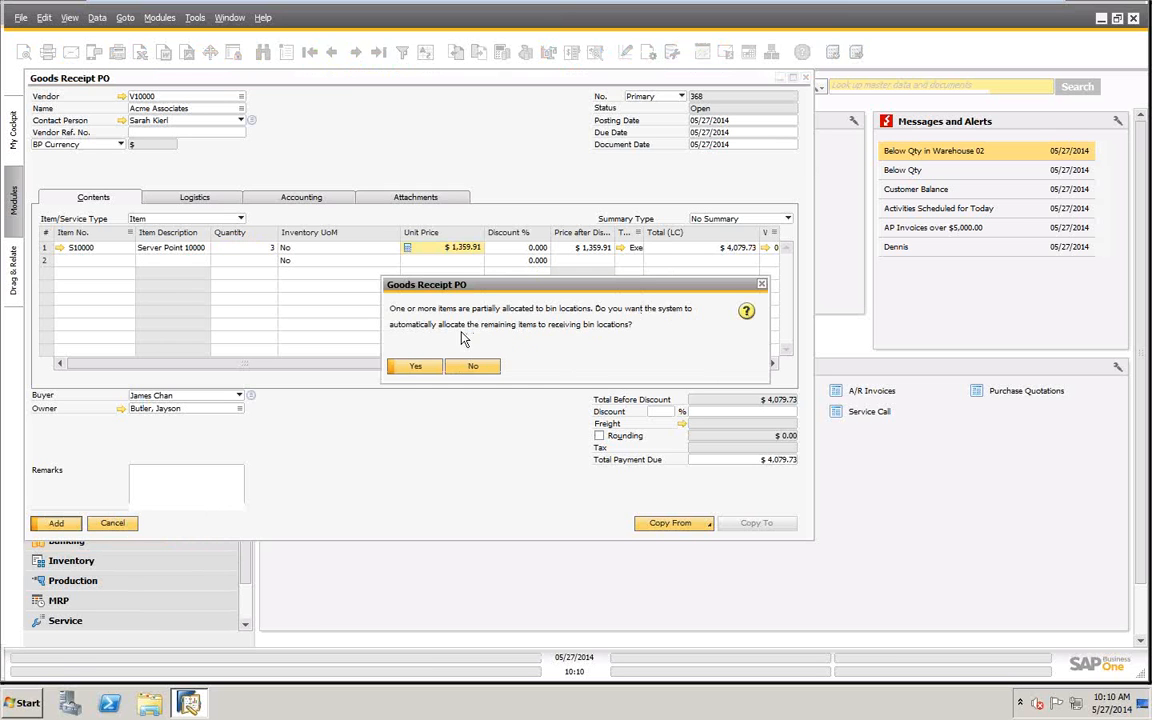
pyautogui.click(417, 368)
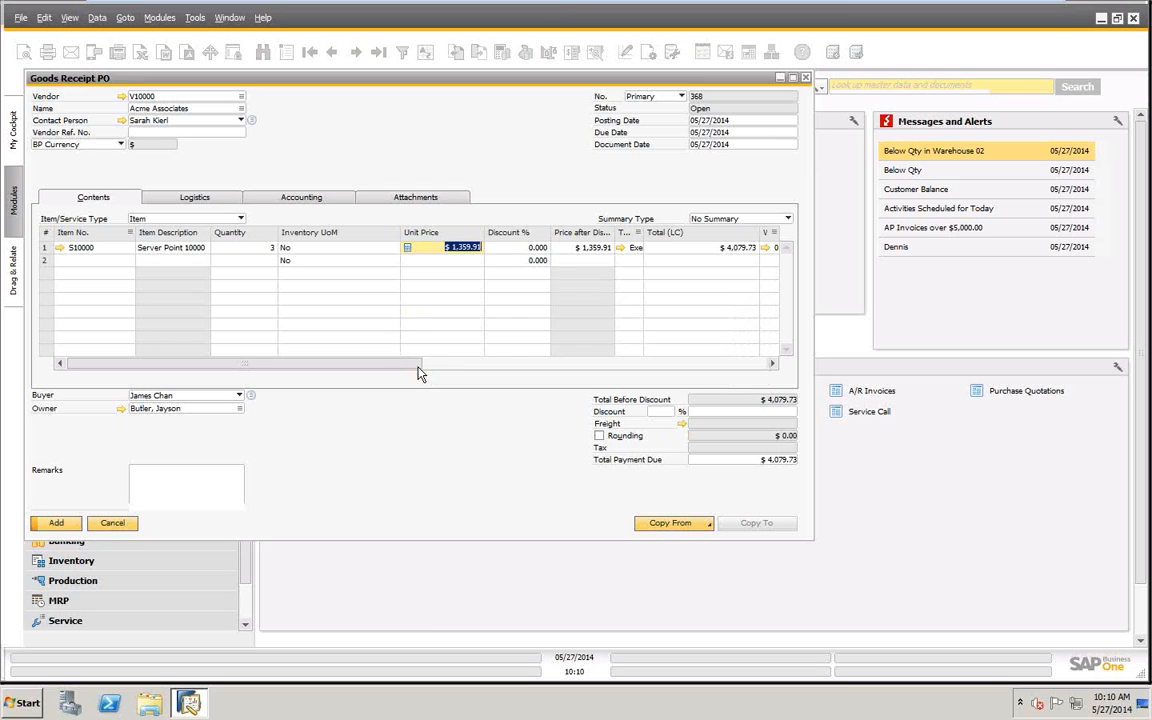
pyautogui.click(417, 367)
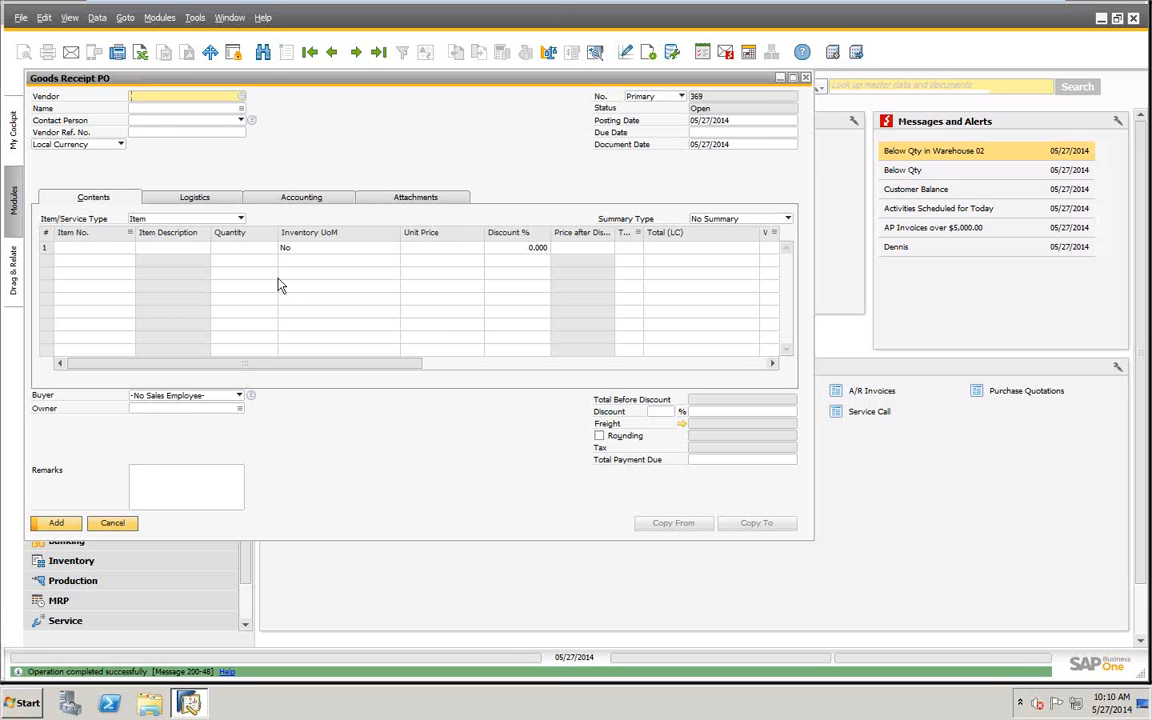
# - Display the last goods receipt and open the master data of item S10000 through its bill of materials
pyautogui.click(379, 54)
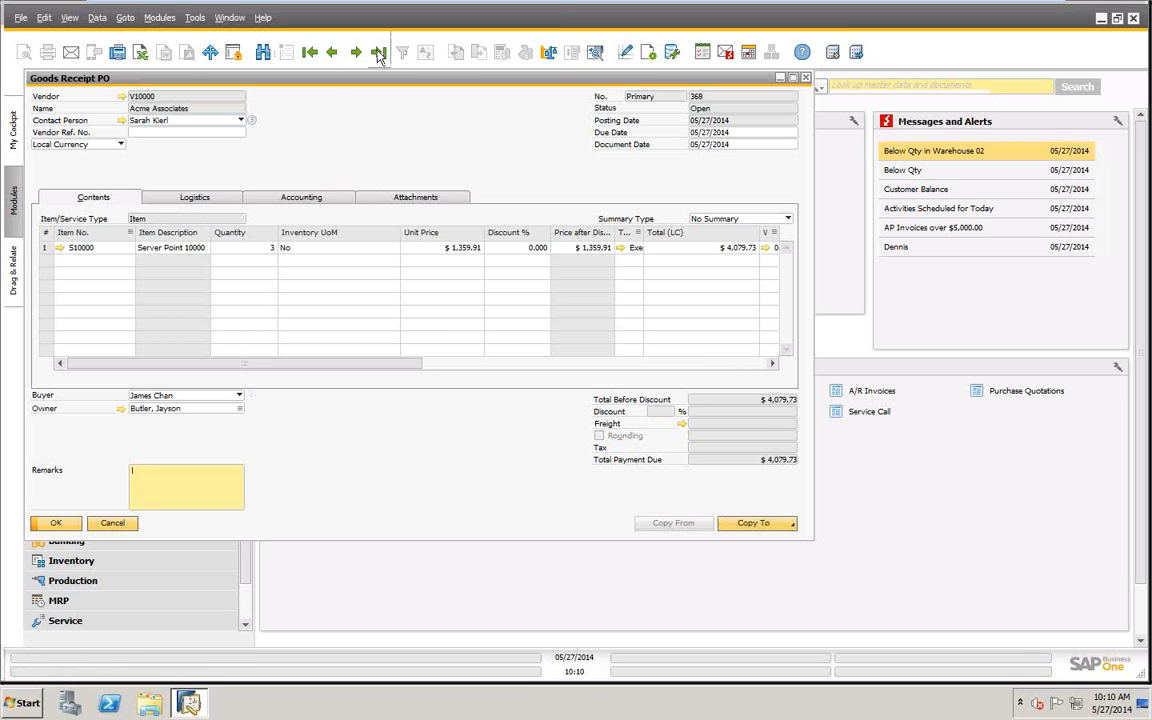
pyautogui.click(59, 248)
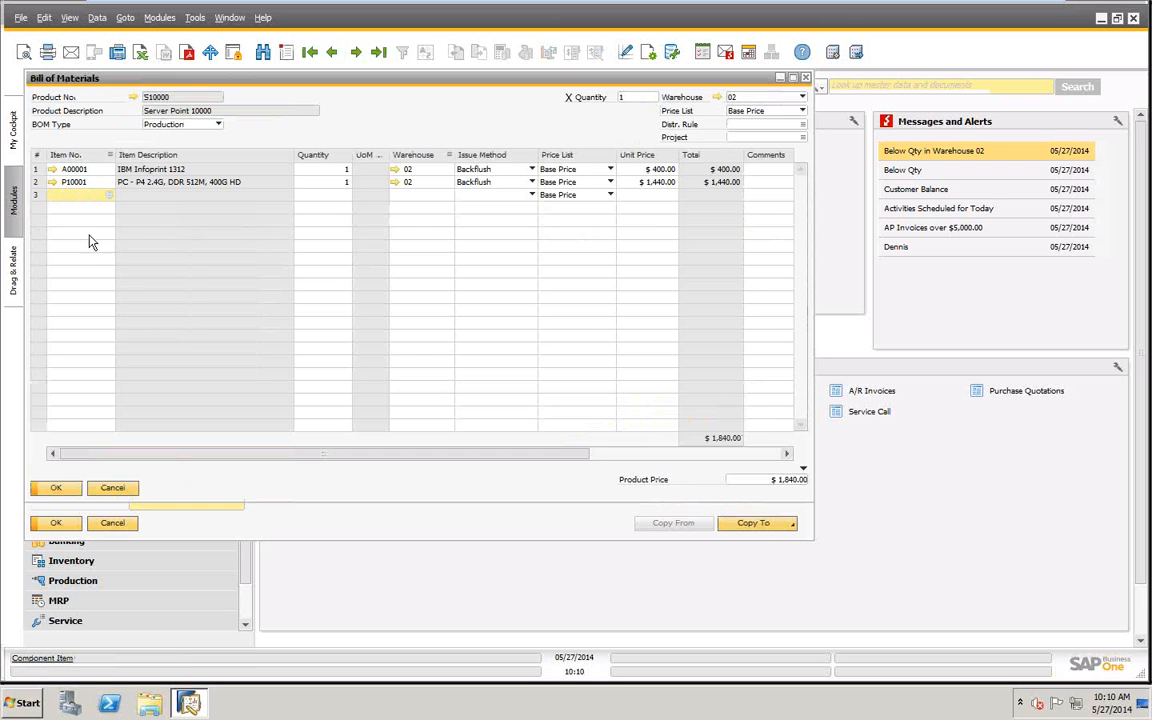
pyautogui.click(134, 98)
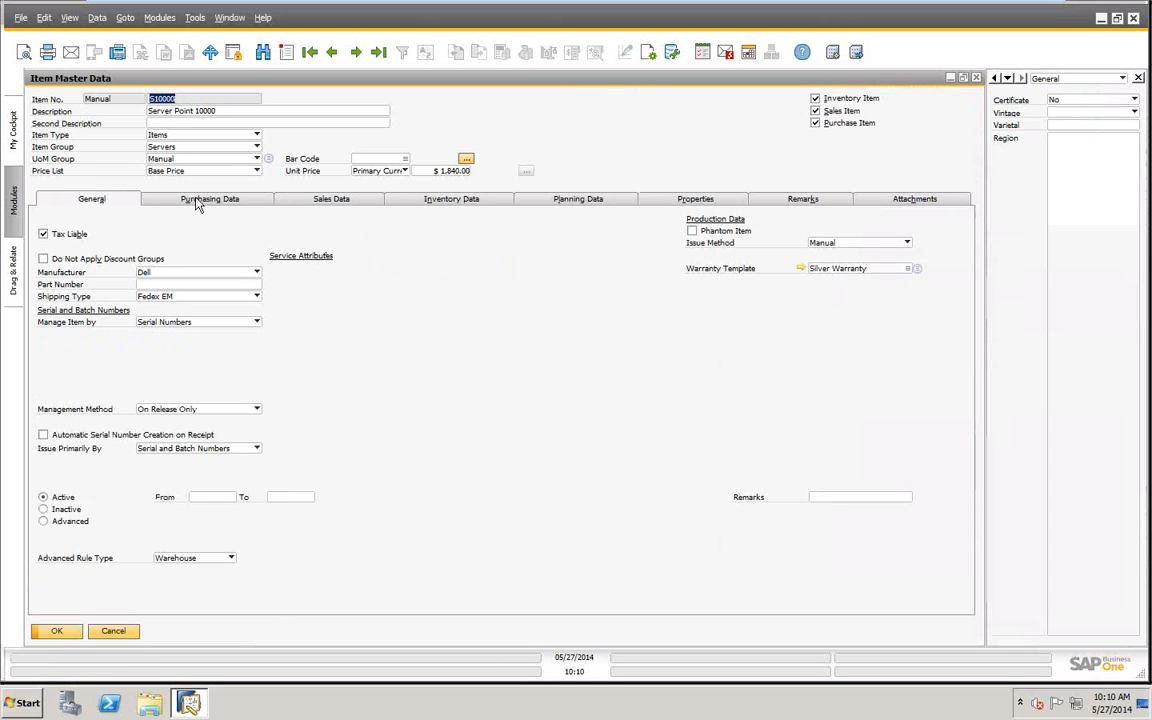
# - Enable Automatic Serial Number Creation on Receipt for item S10000, save the item, and return to the goods receipt
pyautogui.click(203, 200)
pyautogui.click(93, 200)
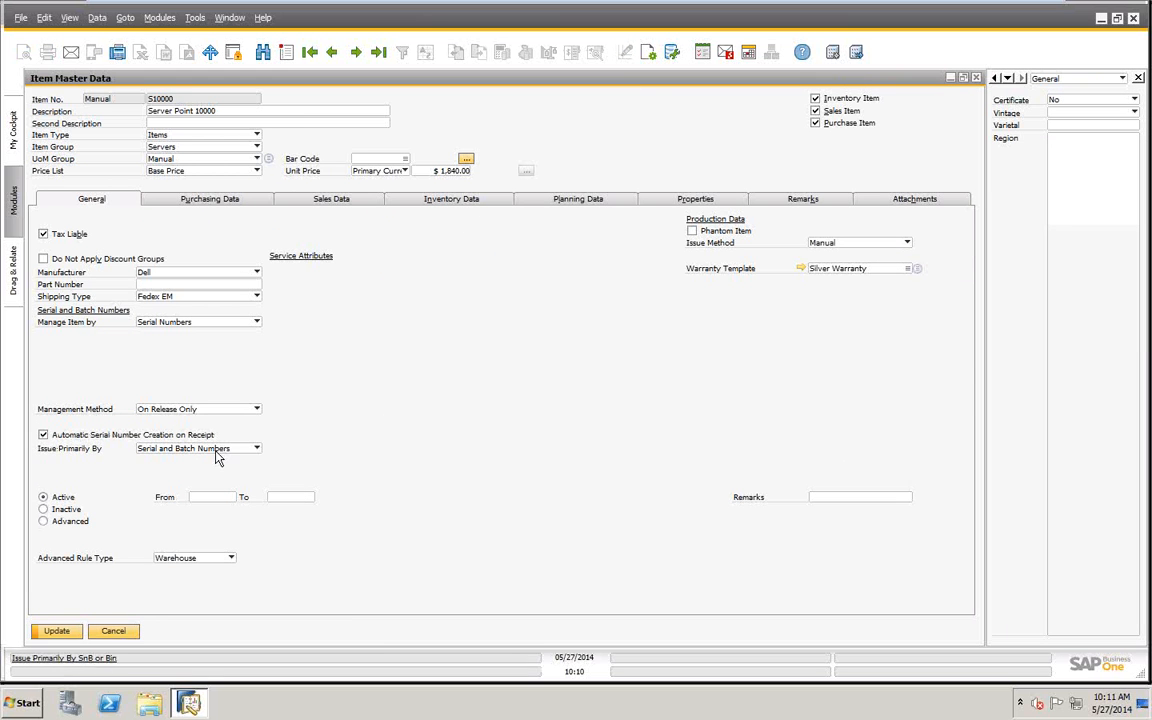
pyautogui.click(57, 632)
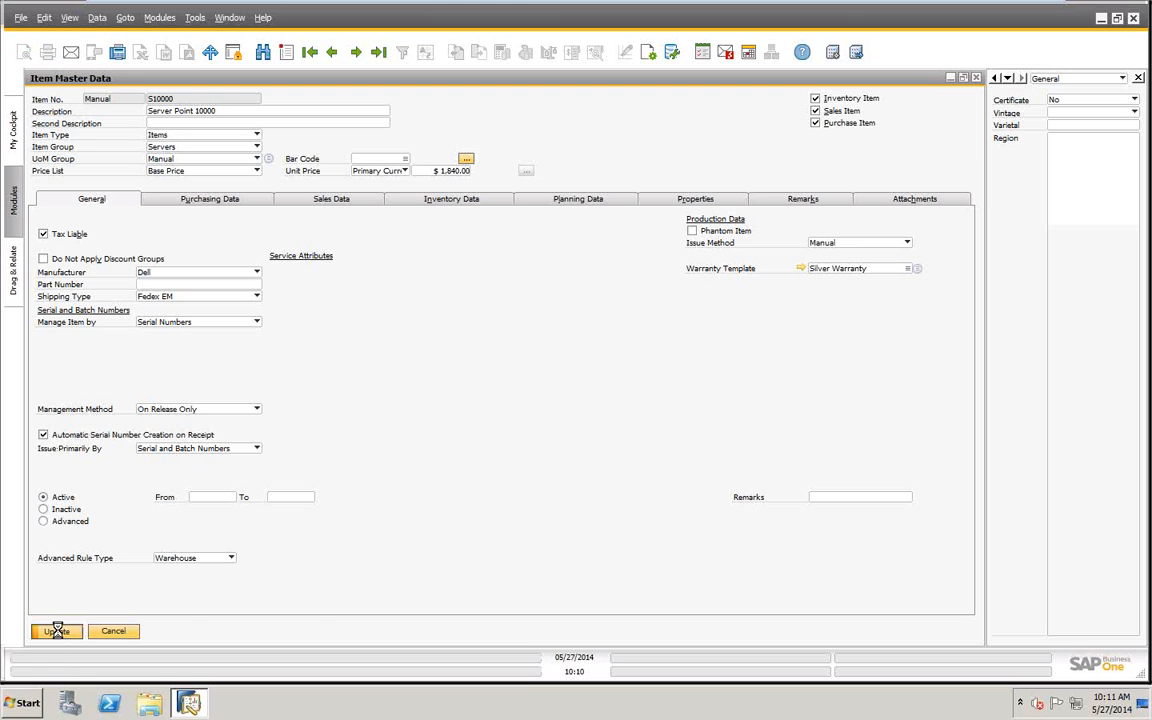
pyautogui.click(57, 631)
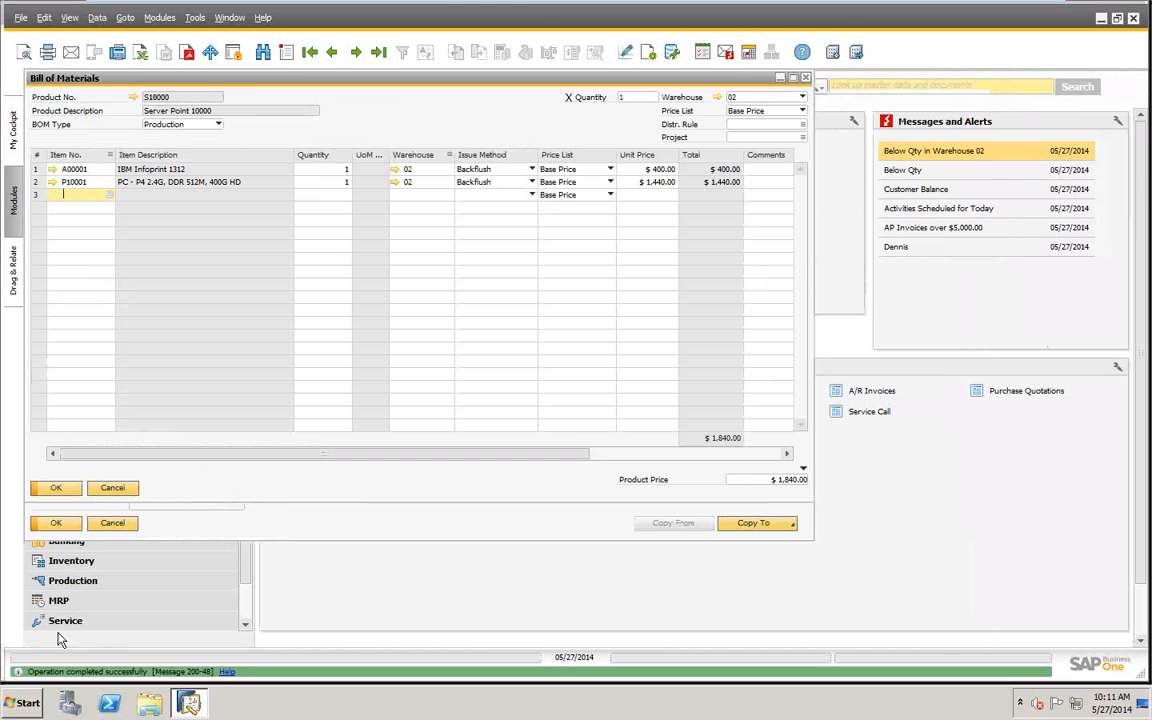
pyautogui.click(116, 487)
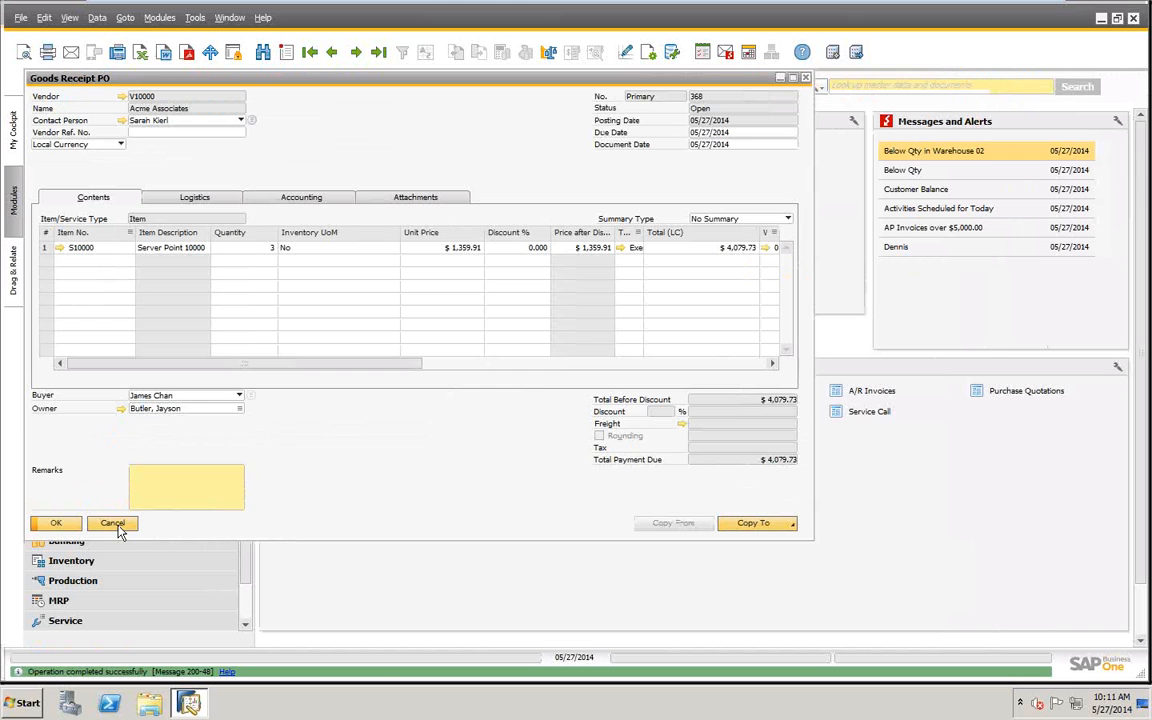
# - Close the displayed goods receipt and start a new Goods Receipt PO for vendor V10000, Acme Associates
pyautogui.click(116, 525)
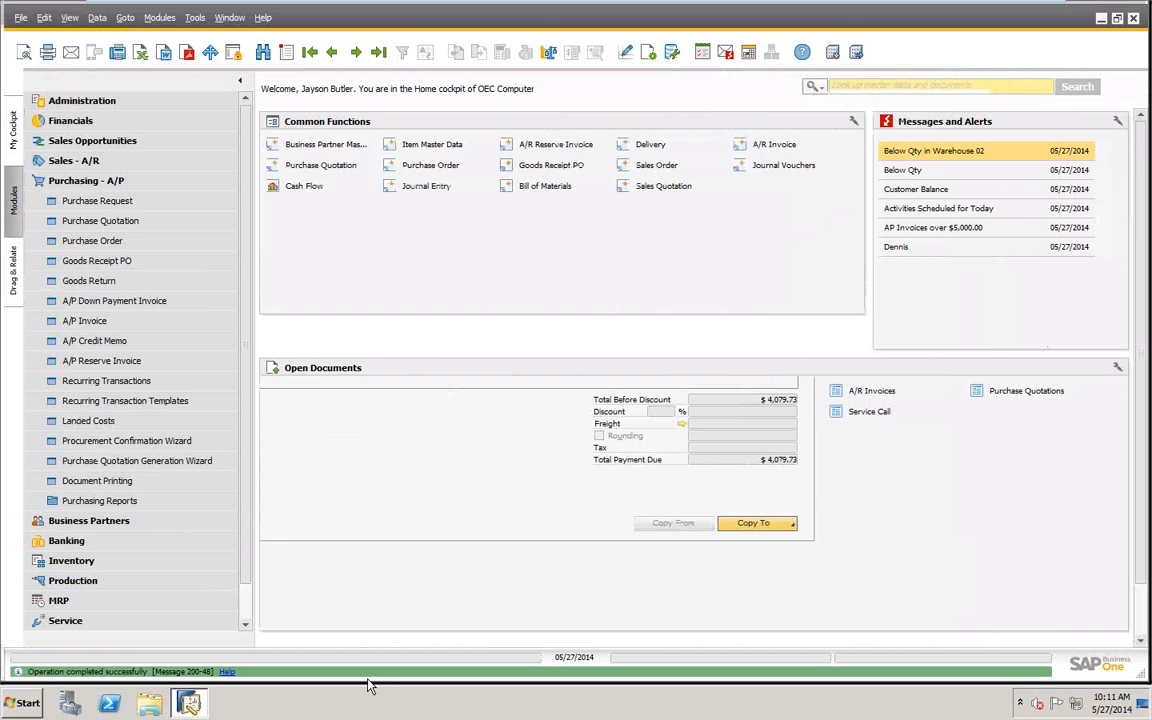
pyautogui.click(97, 262)
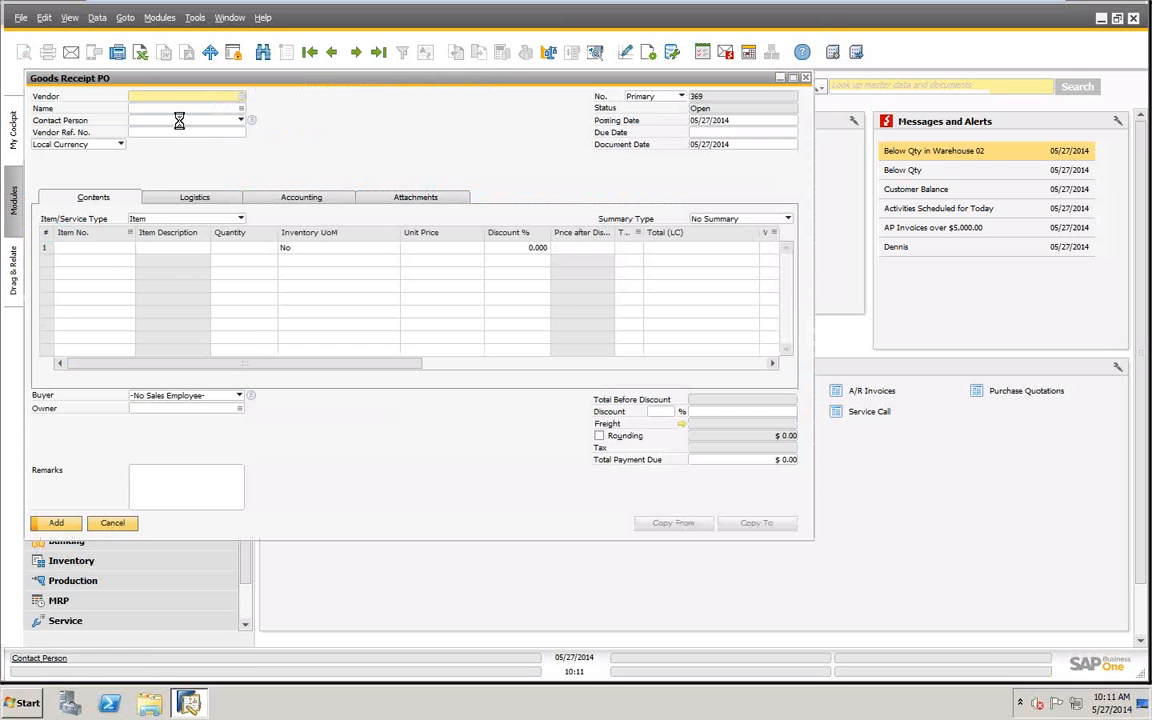
pyautogui.press('Tab')
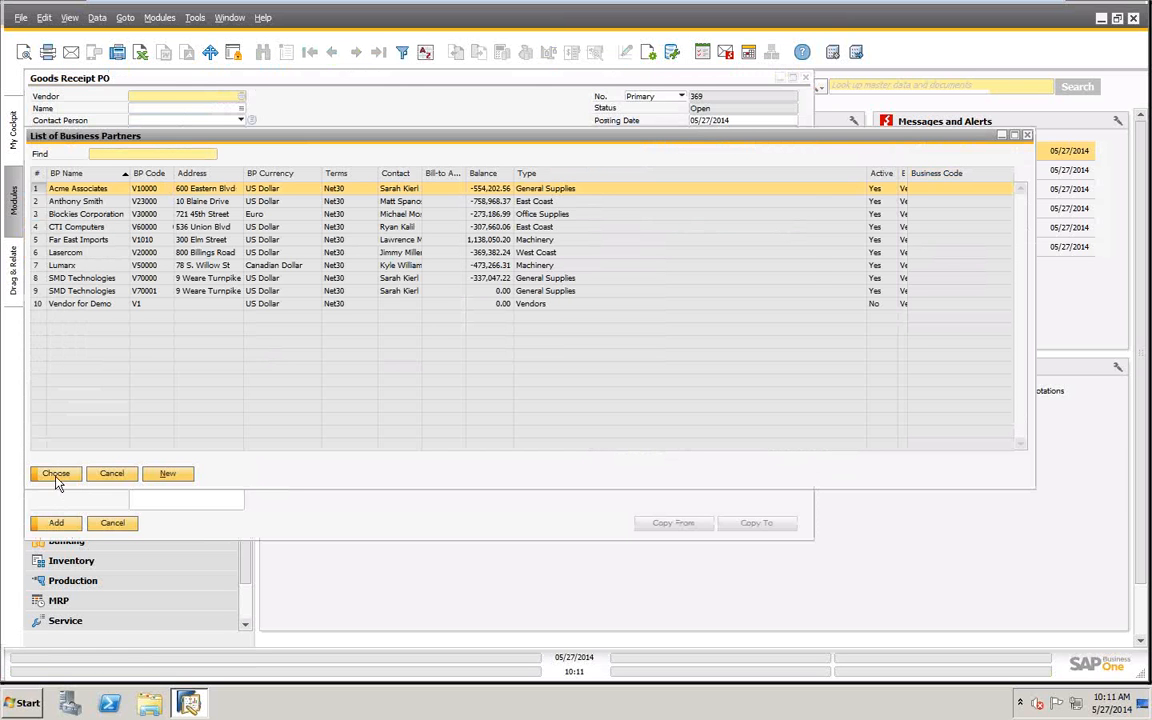
pyautogui.click(55, 474)
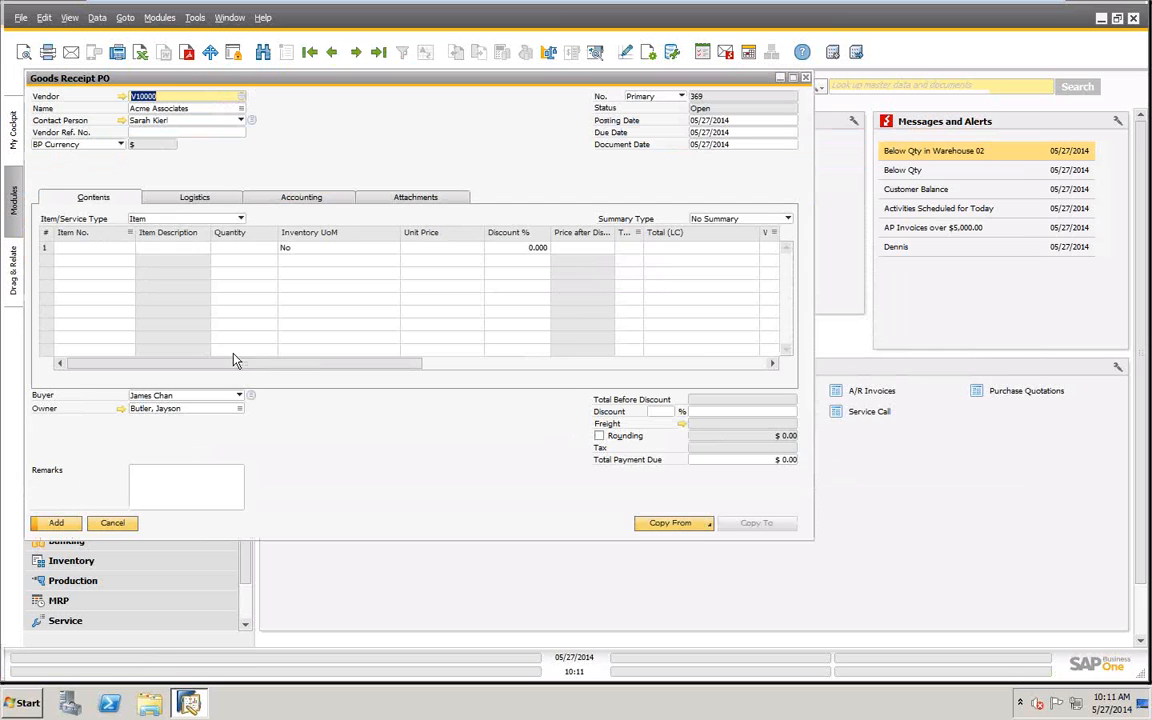
# - Add item S10000 with quantity 3 to the first row and post the goods receipt, confirming that it cannot be changed
pyautogui.click(80, 249)
pyautogui.write('s1')
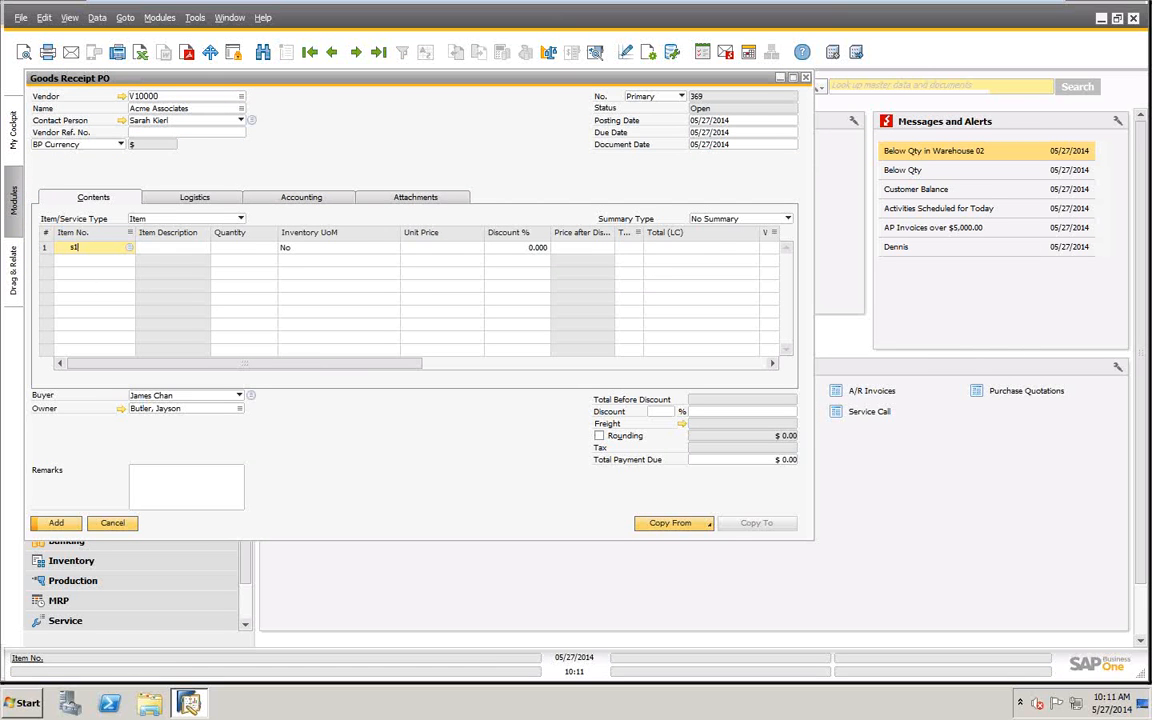
pyautogui.write('0000')
pyautogui.press('Tab')
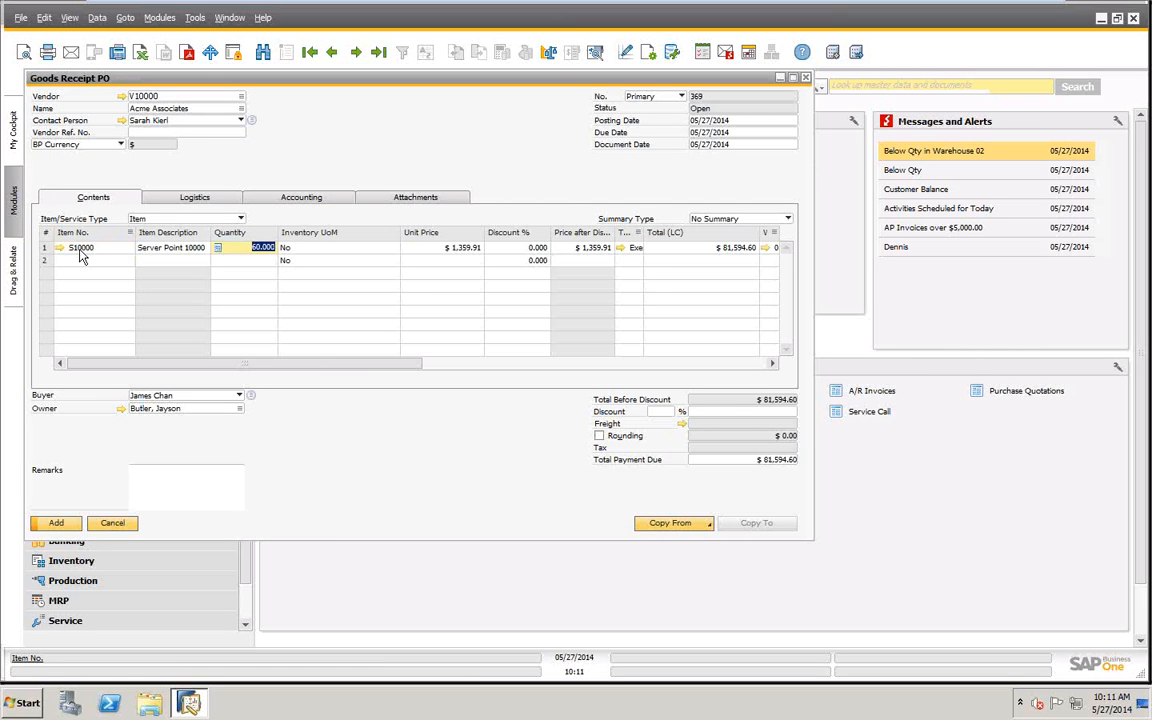
pyautogui.write('3')
pyautogui.press('Tab')
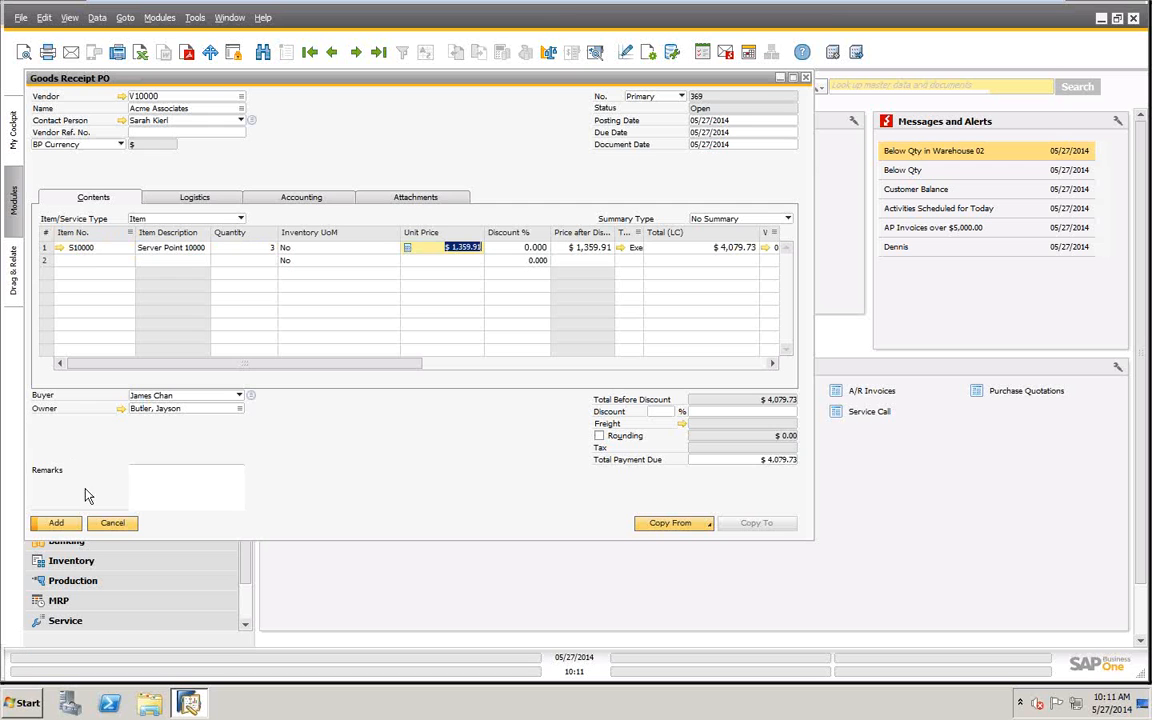
pyautogui.click(56, 523)
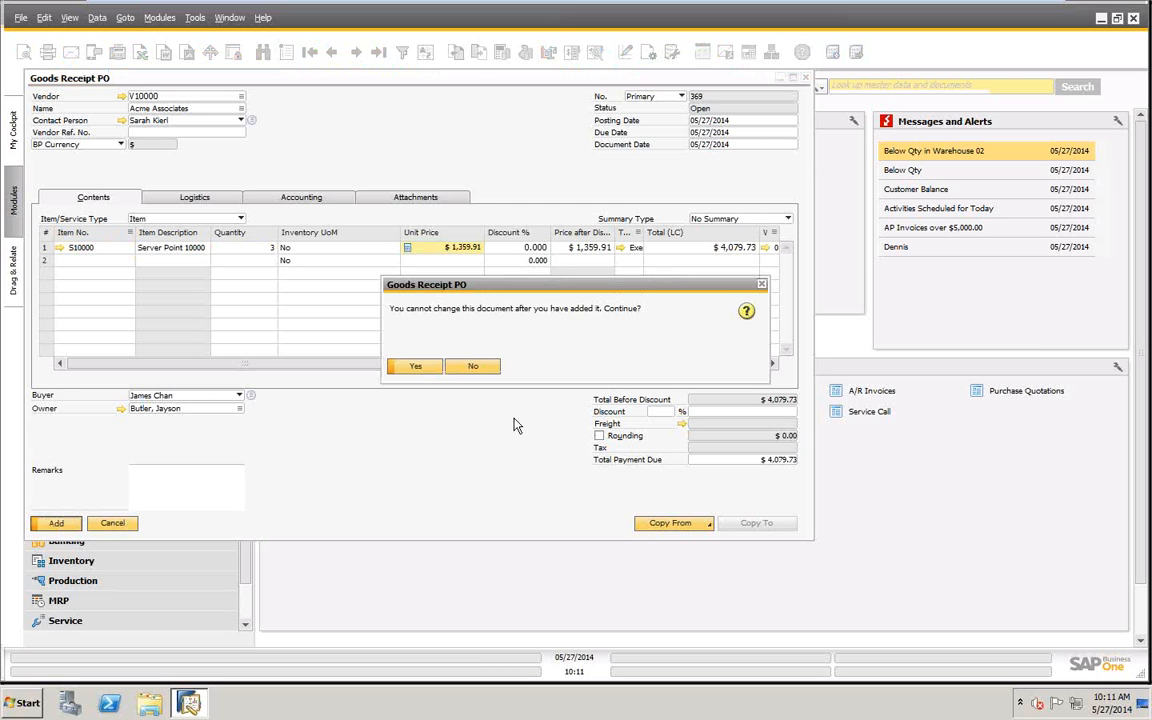
pyautogui.click(416, 367)
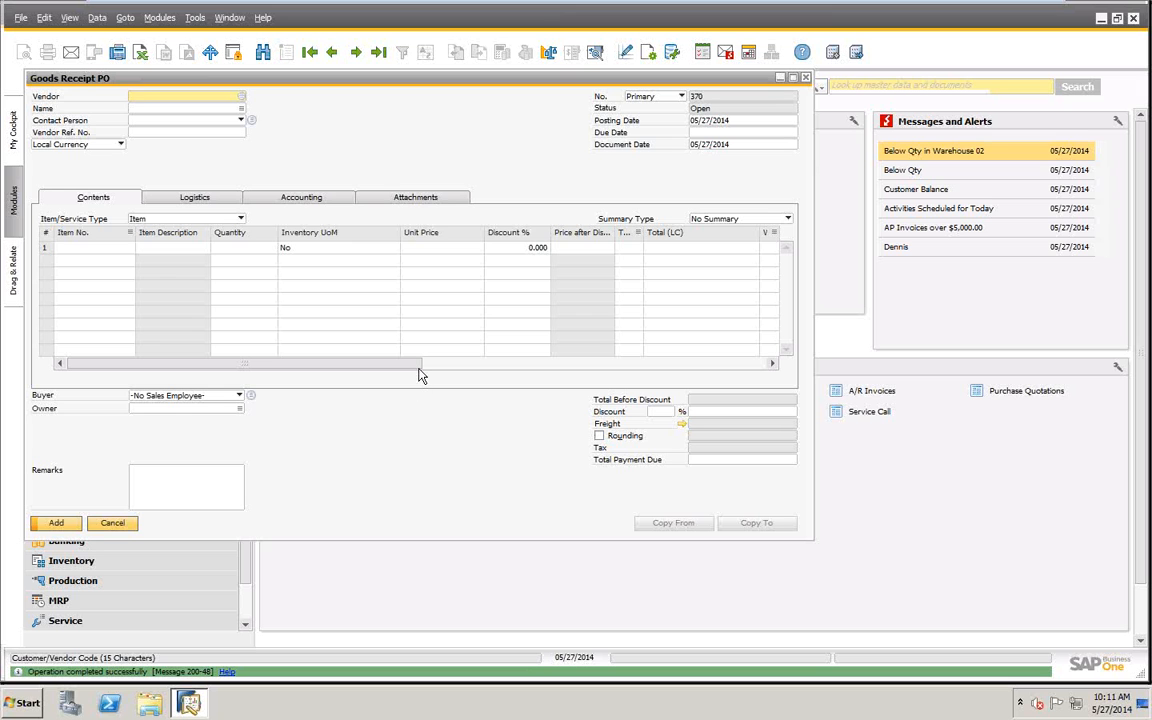
# - Browse to goods receipt 368 and view its Serial Number Transactions Report
pyautogui.click(378, 55)
pyautogui.click(333, 50)
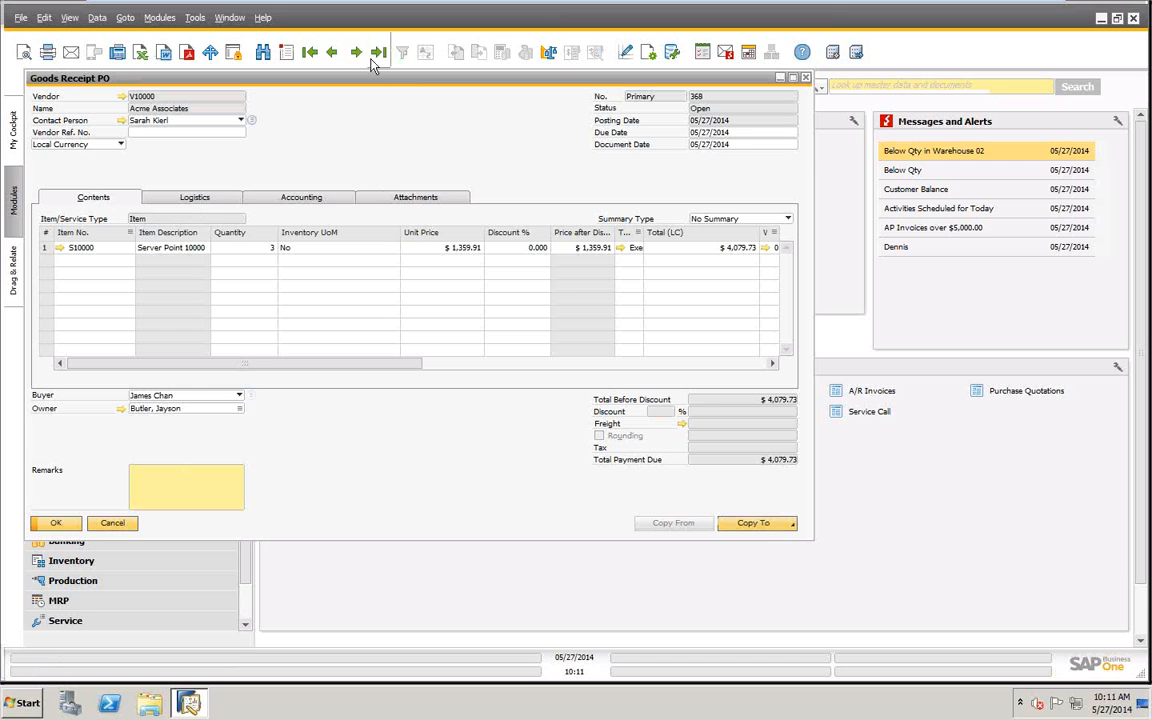
pyautogui.click(356, 52)
pyautogui.click(333, 52)
pyautogui.rightClick(420, 135)
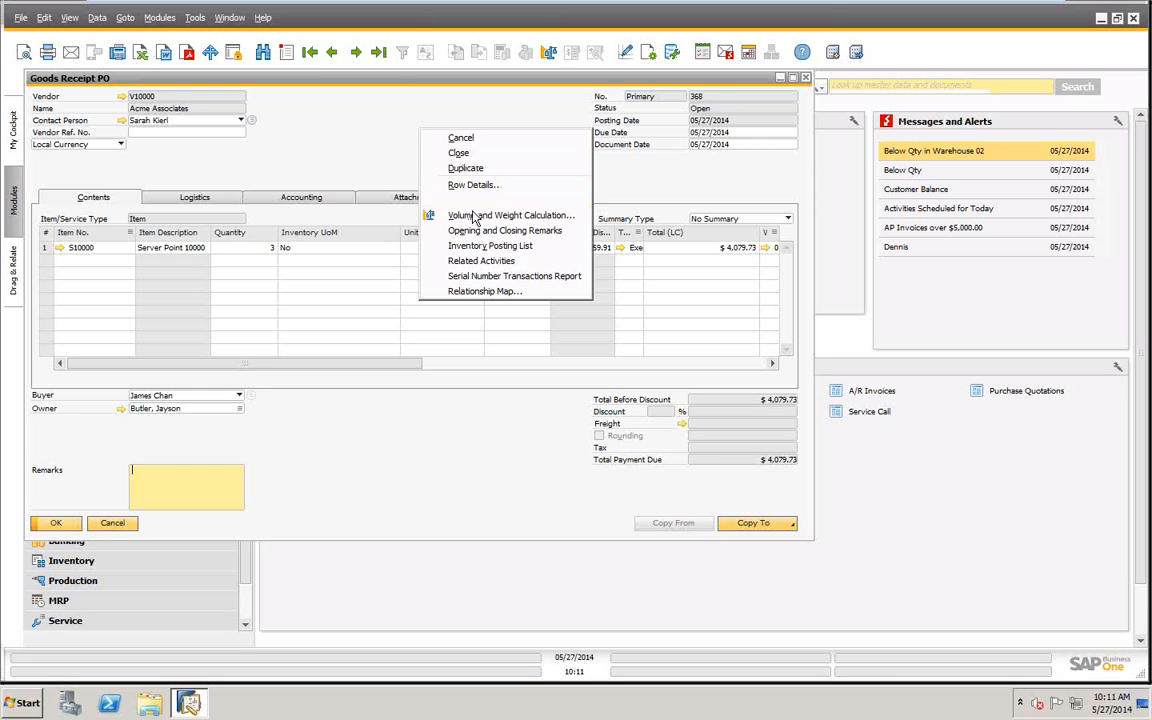
pyautogui.click(478, 276)
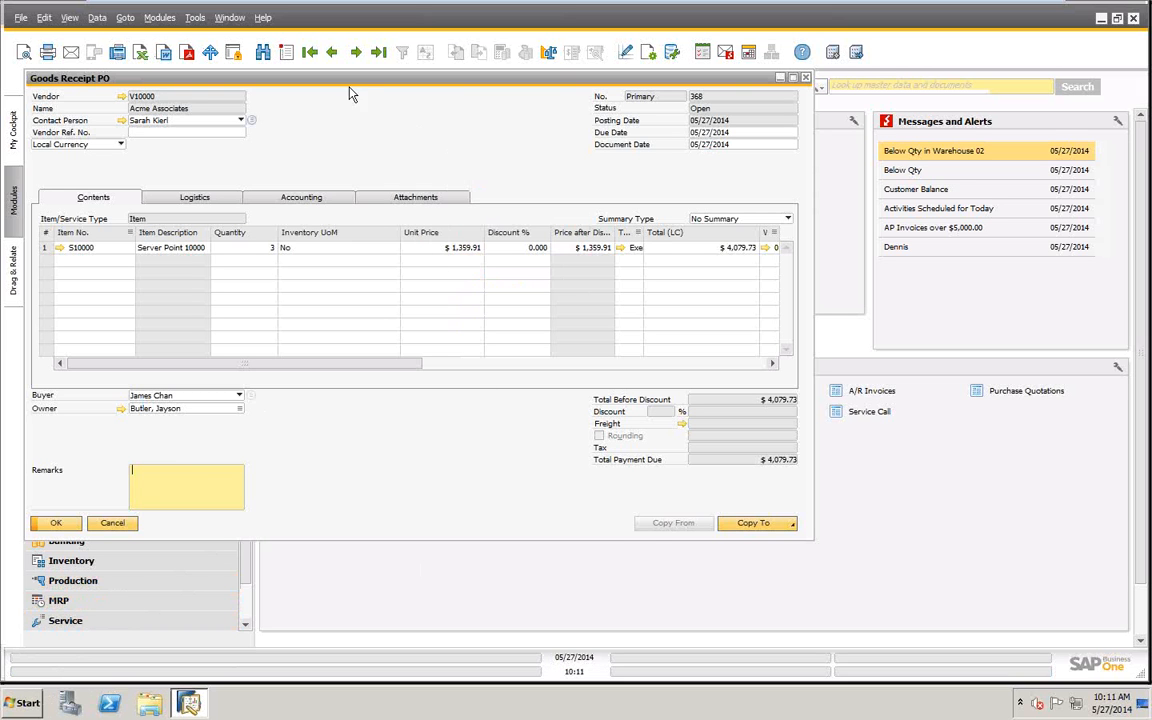
# - Display the last goods receipt and open its Serial Number Transactions Report
pyautogui.click(379, 53)
pyautogui.rightClick(470, 113)
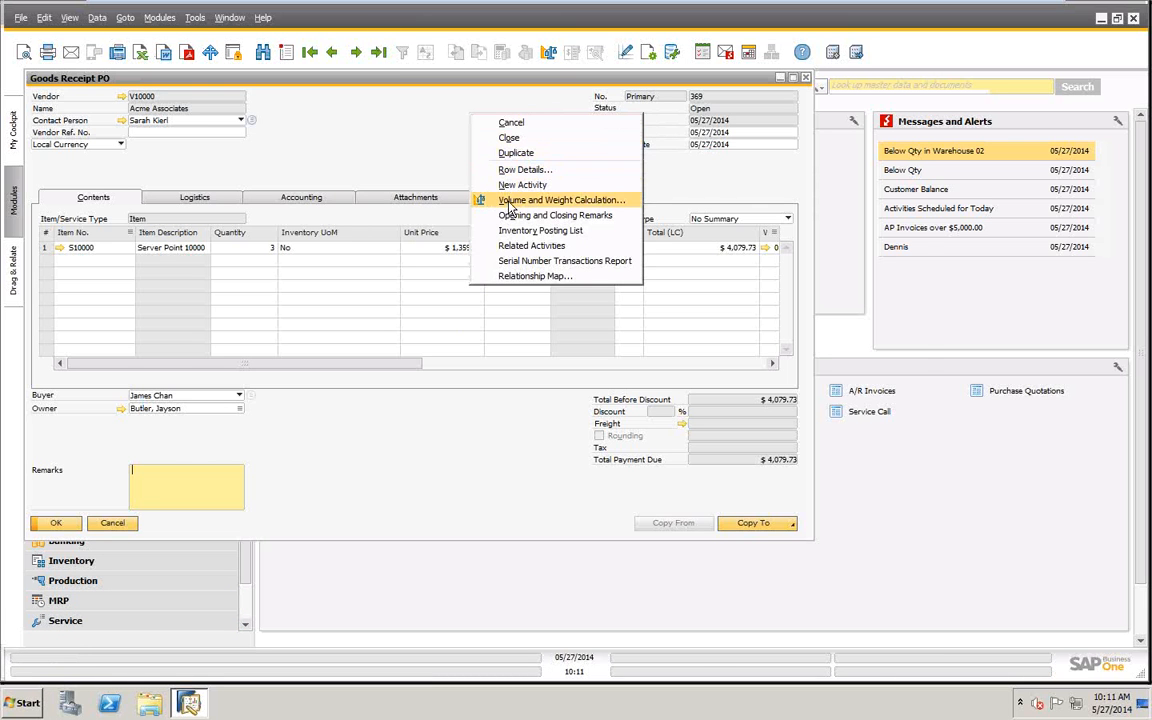
pyautogui.click(515, 261)
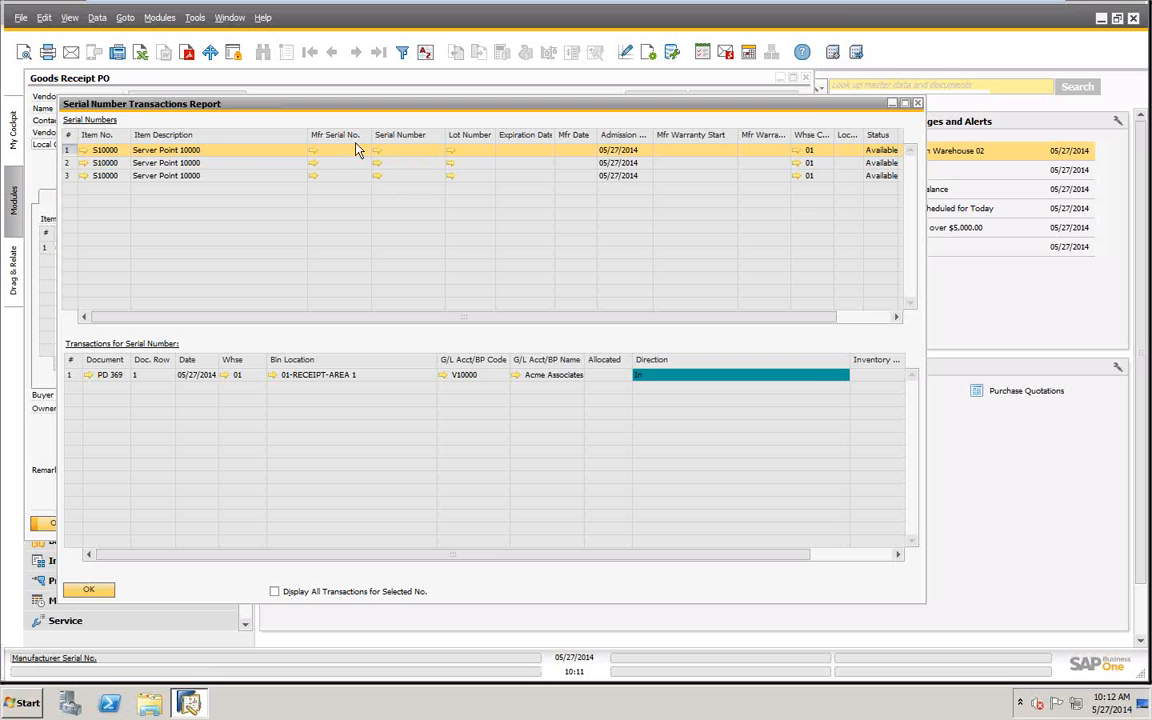
# - Examine the linked bill of materials of S10000 and the transaction row in the report, and close the report and the goods receipt
pyautogui.click(83, 150)
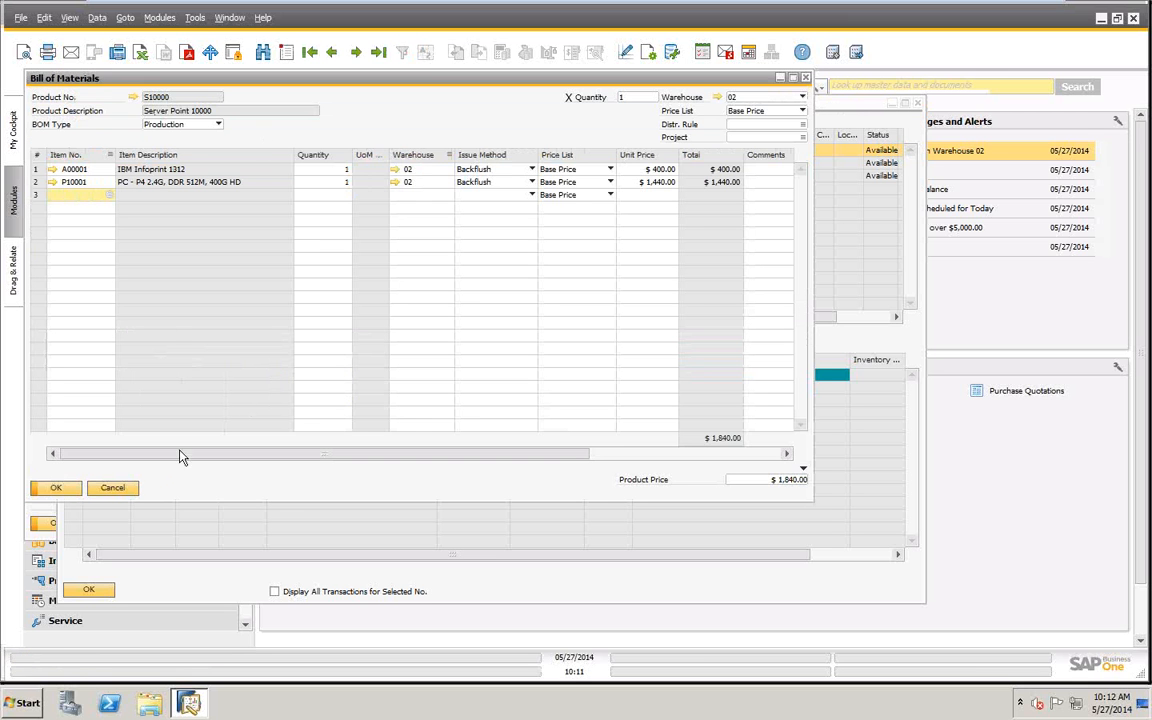
pyautogui.click(118, 487)
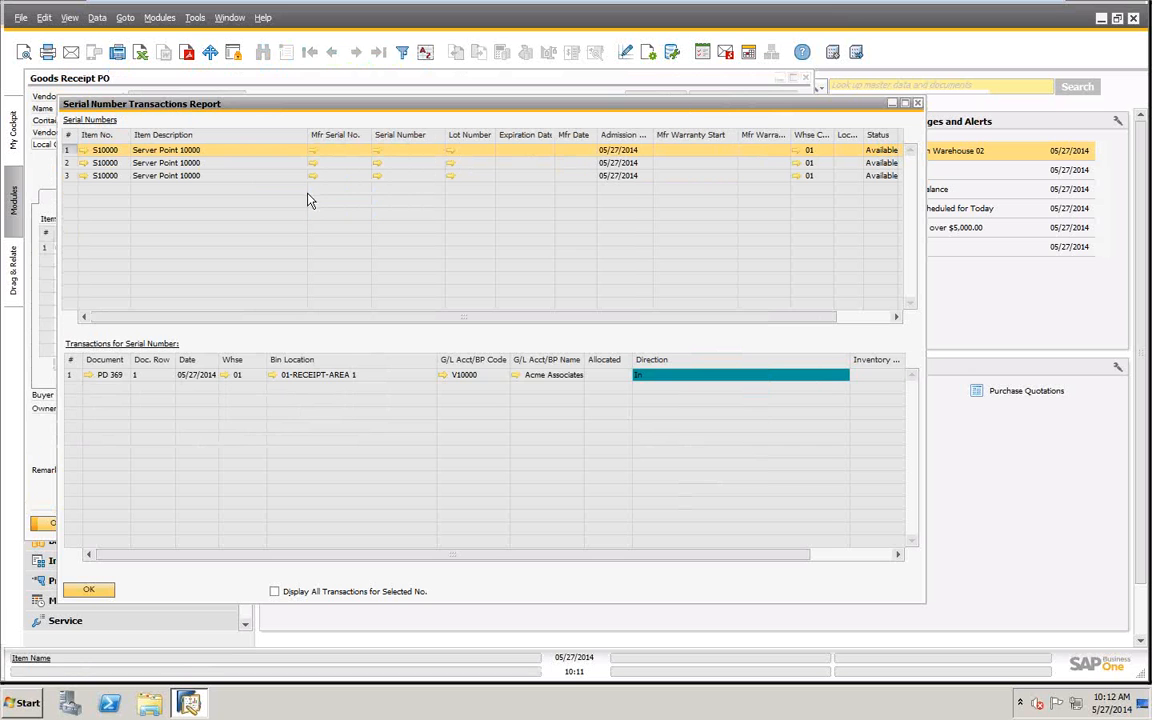
pyautogui.click(90, 376)
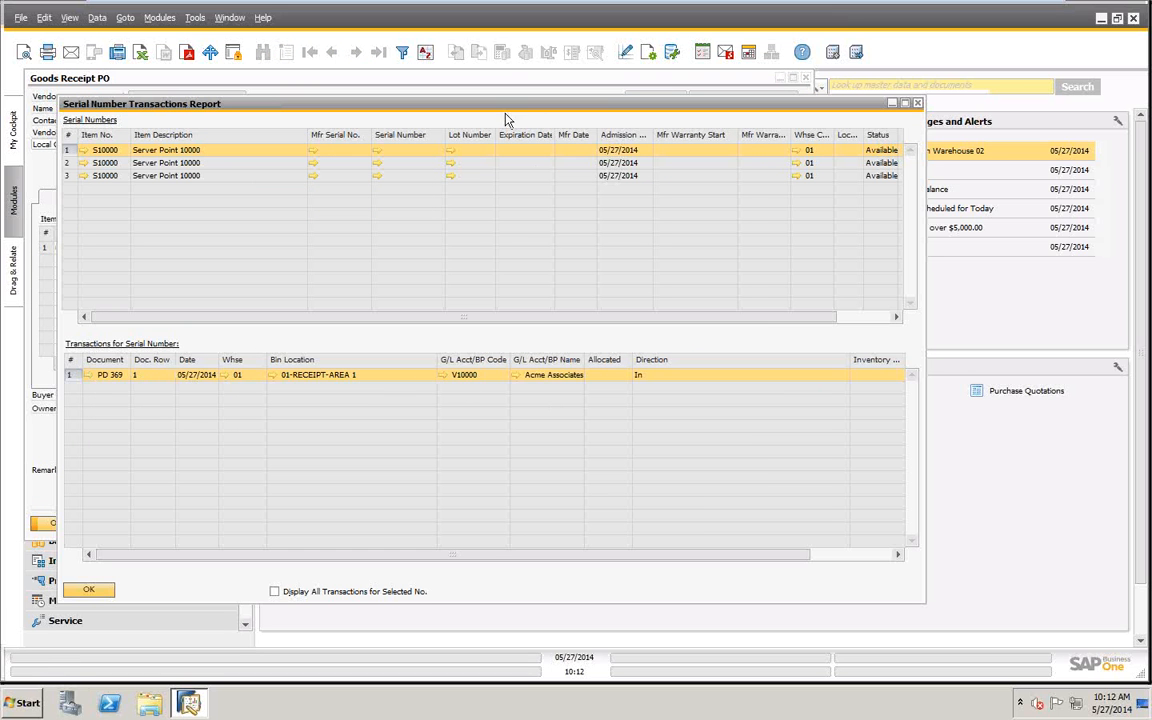
pyautogui.rightClick(458, 155)
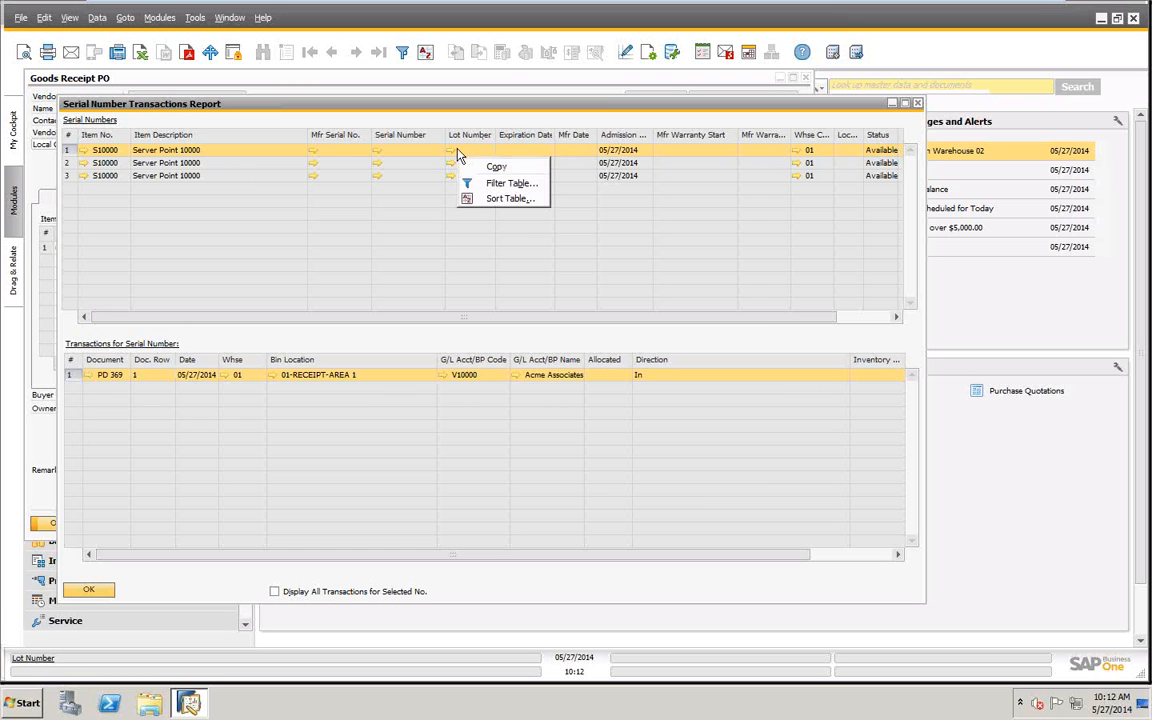
pyautogui.click(428, 153)
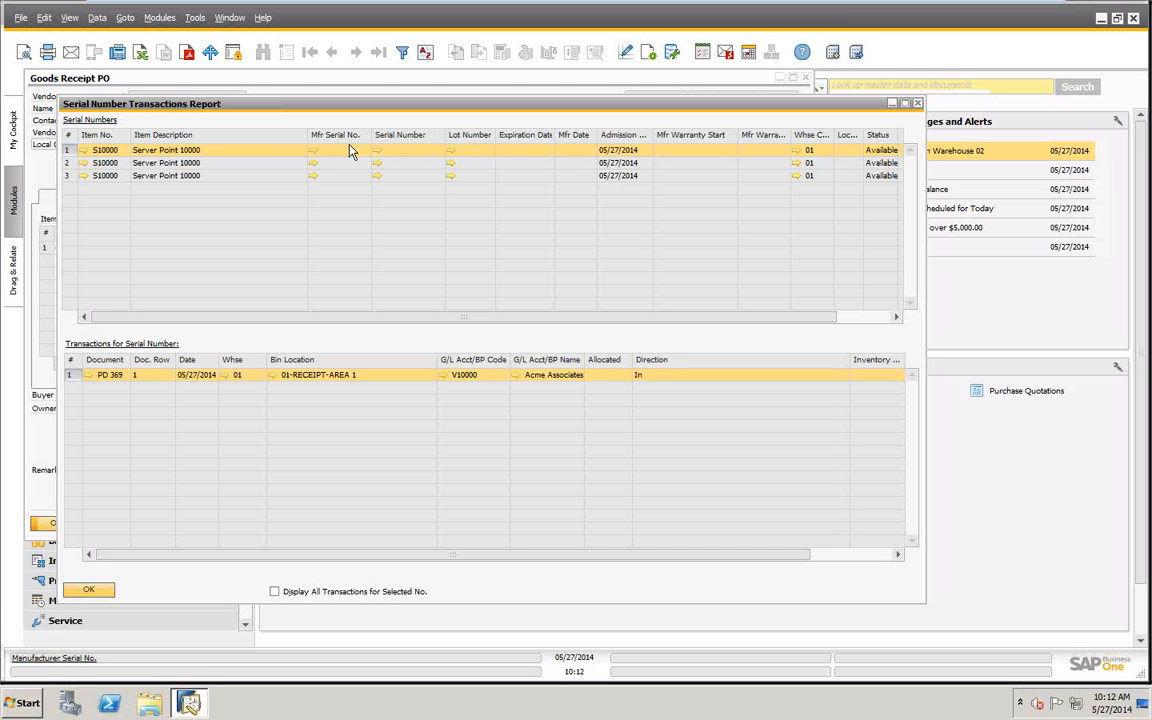
pyautogui.click(89, 589)
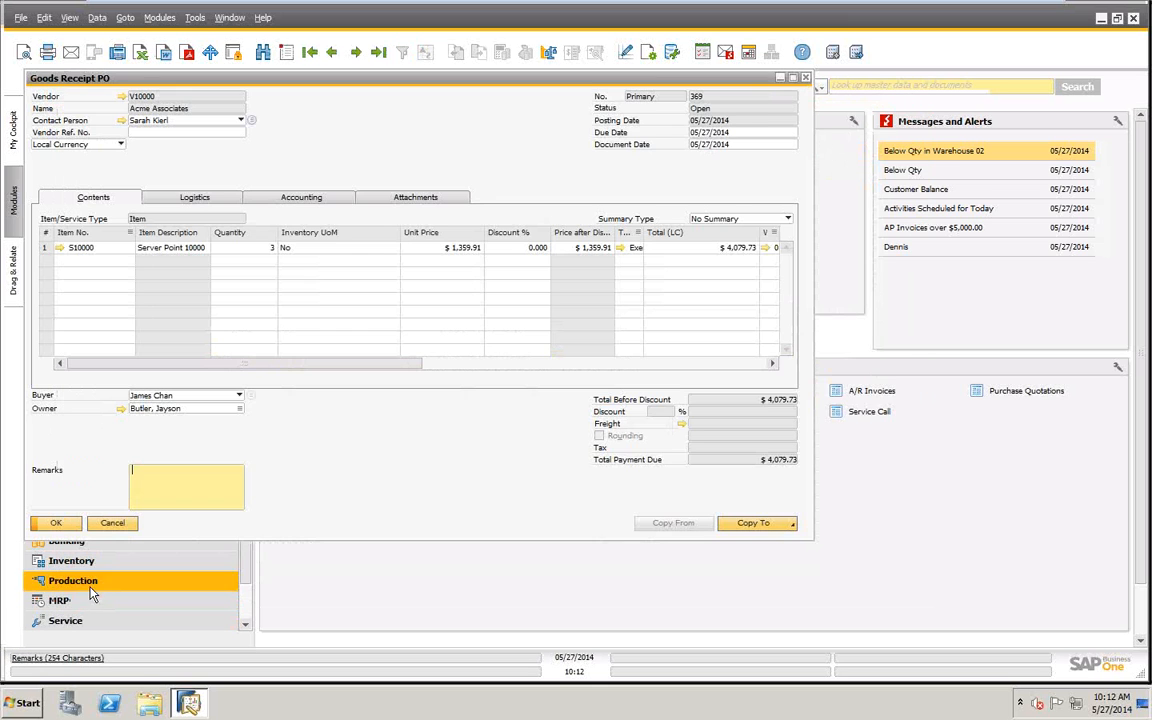
pyautogui.click(116, 529)
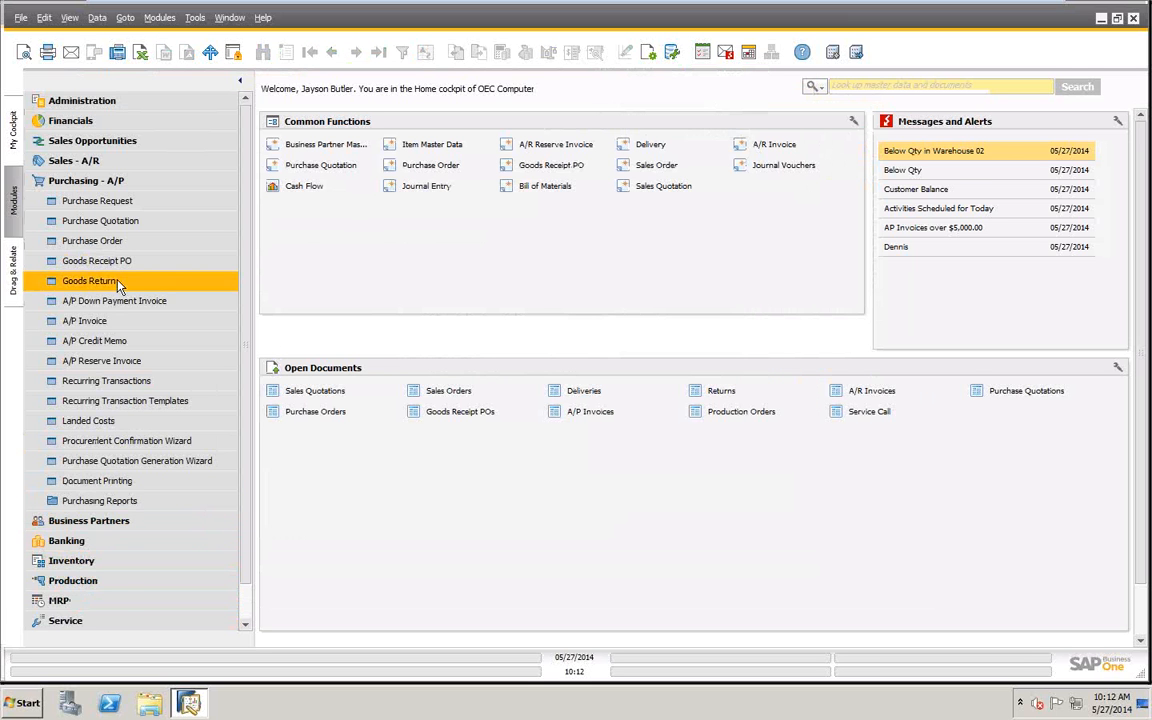
# - Open the selection criteria for Serial Number Management among the inventory item management functions
pyautogui.click(93, 182)
pyautogui.click(66, 242)
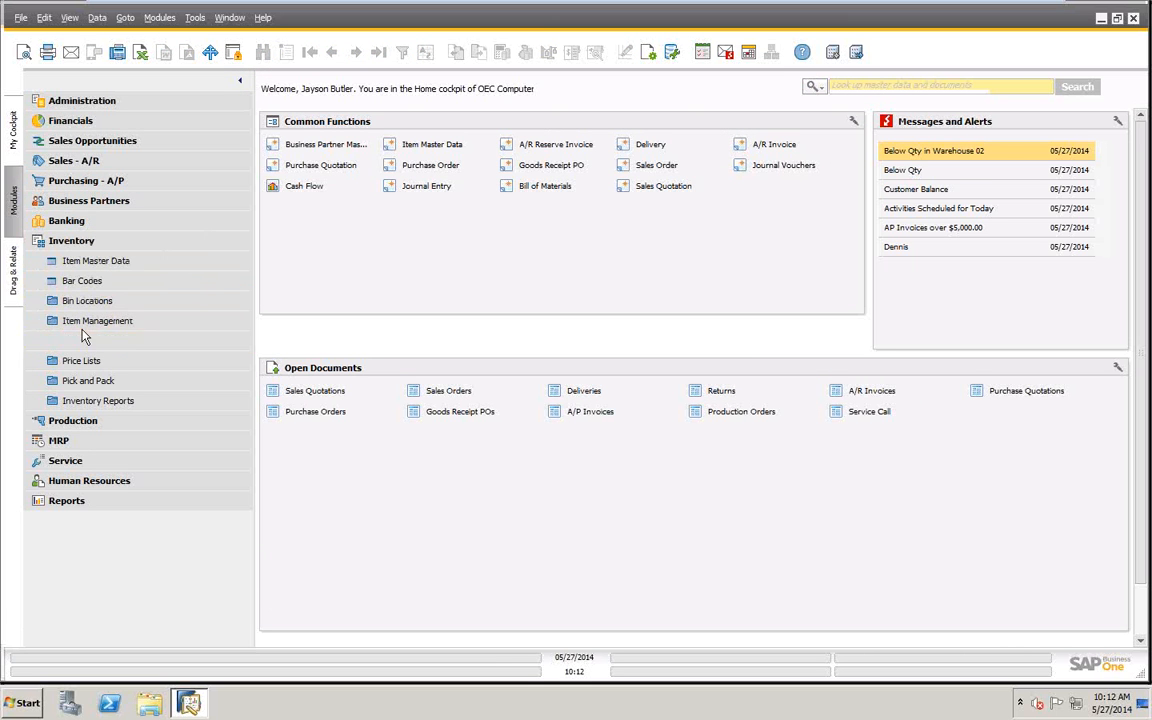
pyautogui.click(79, 324)
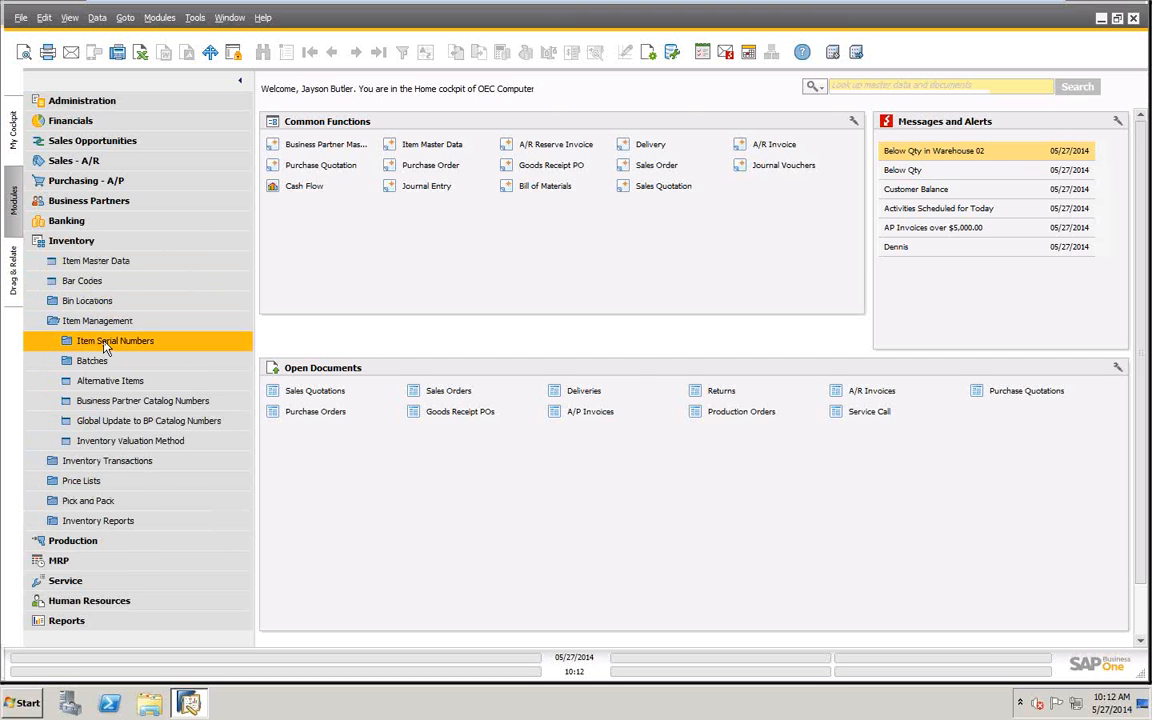
pyautogui.click(110, 340)
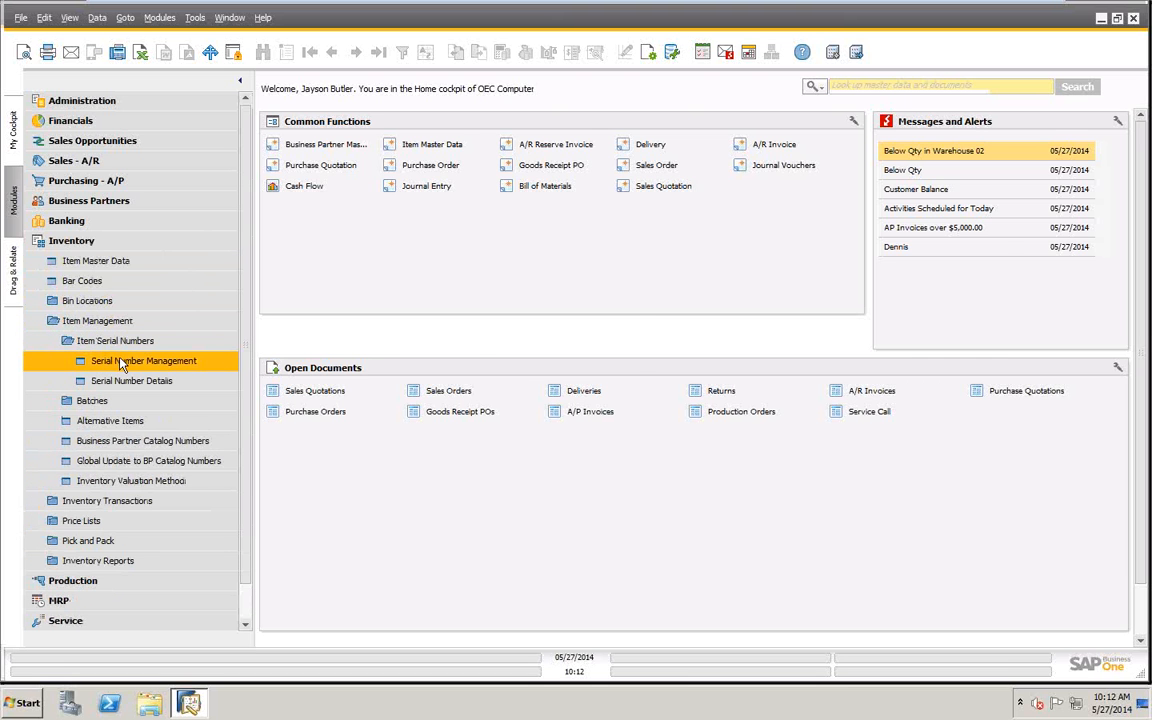
pyautogui.click(121, 365)
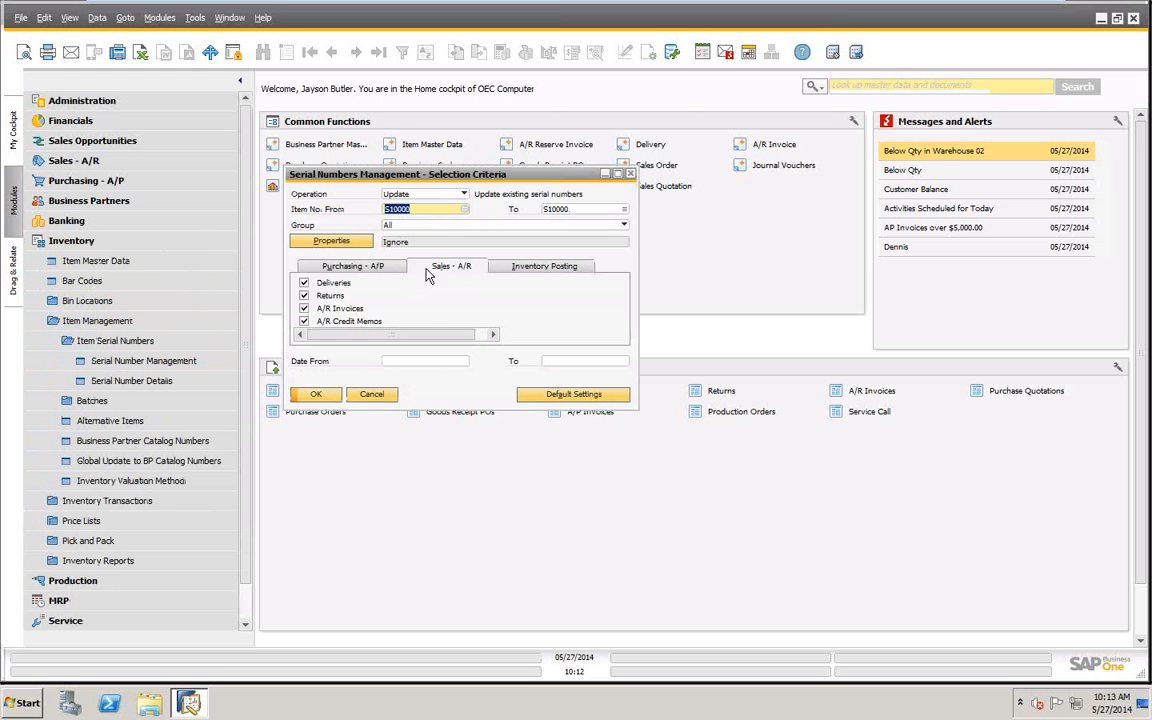
# - Exclude Goods Return, A/P Invoices and A/P Credit Memos from the purchasing documents, keep Goods Receipt PO, and run the serial number update selection
pyautogui.click(365, 267)
pyautogui.click(304, 296)
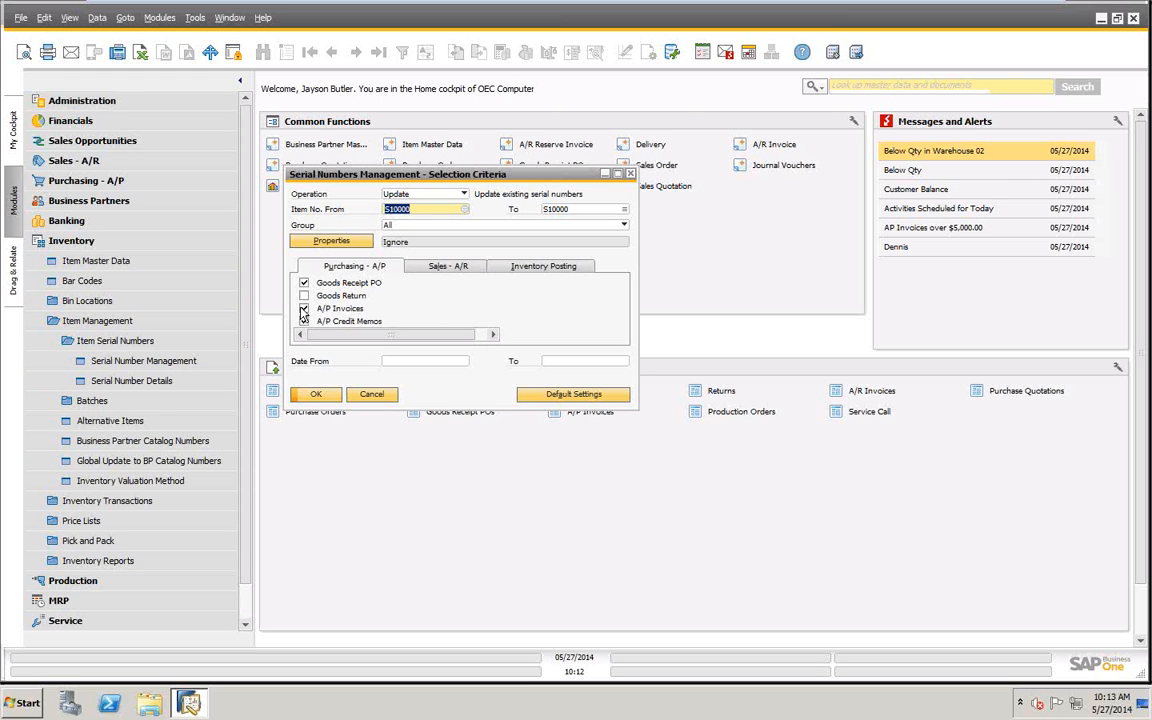
pyautogui.click(304, 309)
pyautogui.click(304, 321)
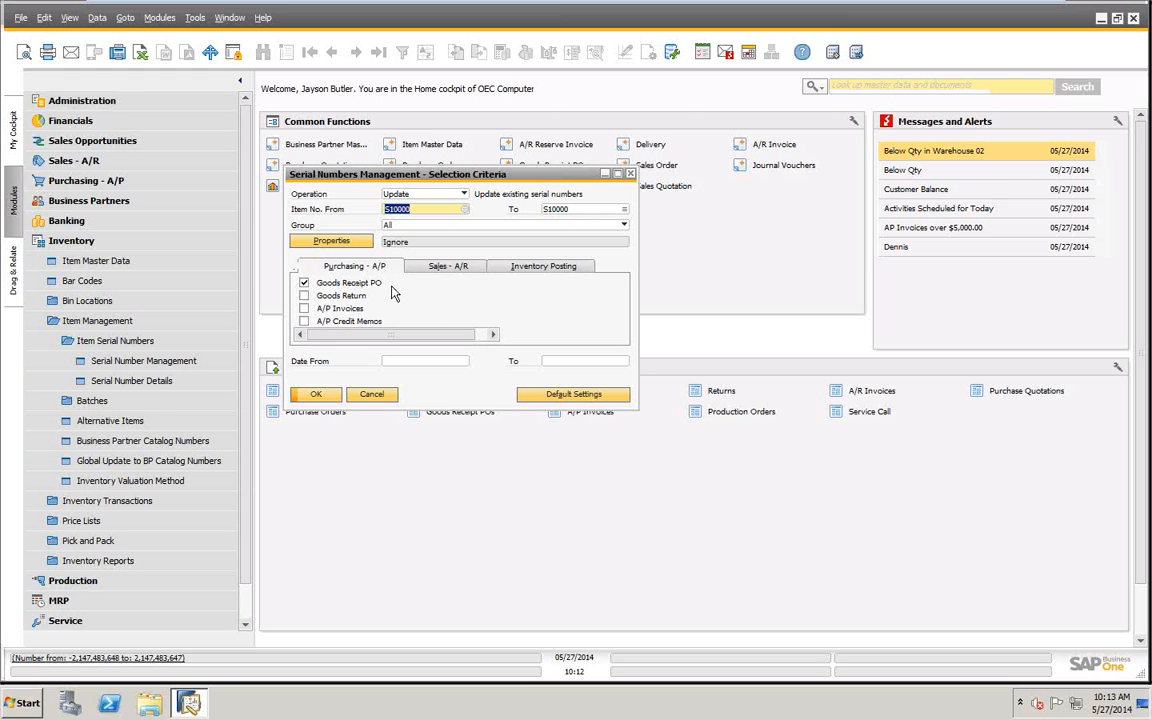
pyautogui.click(318, 394)
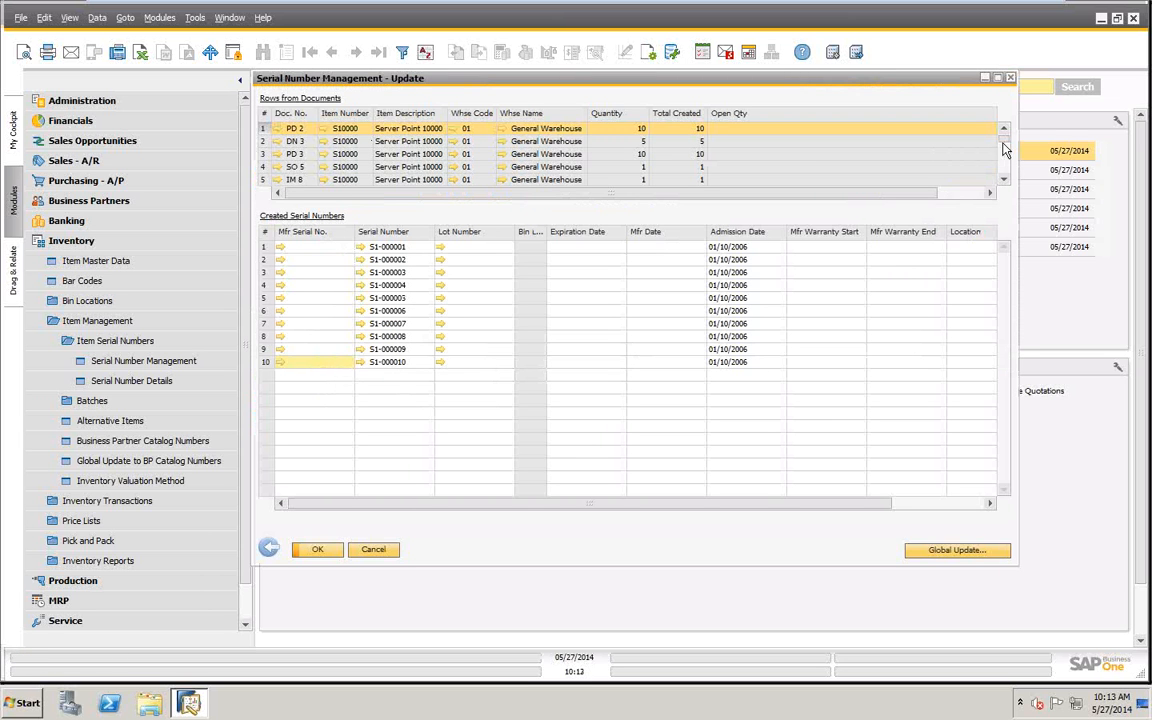
# - Look through the document rows for S10000 and display the serial numbers created for document PD 324
pyautogui.moveTo(1004, 138); pyautogui.dragTo(1009, 182)
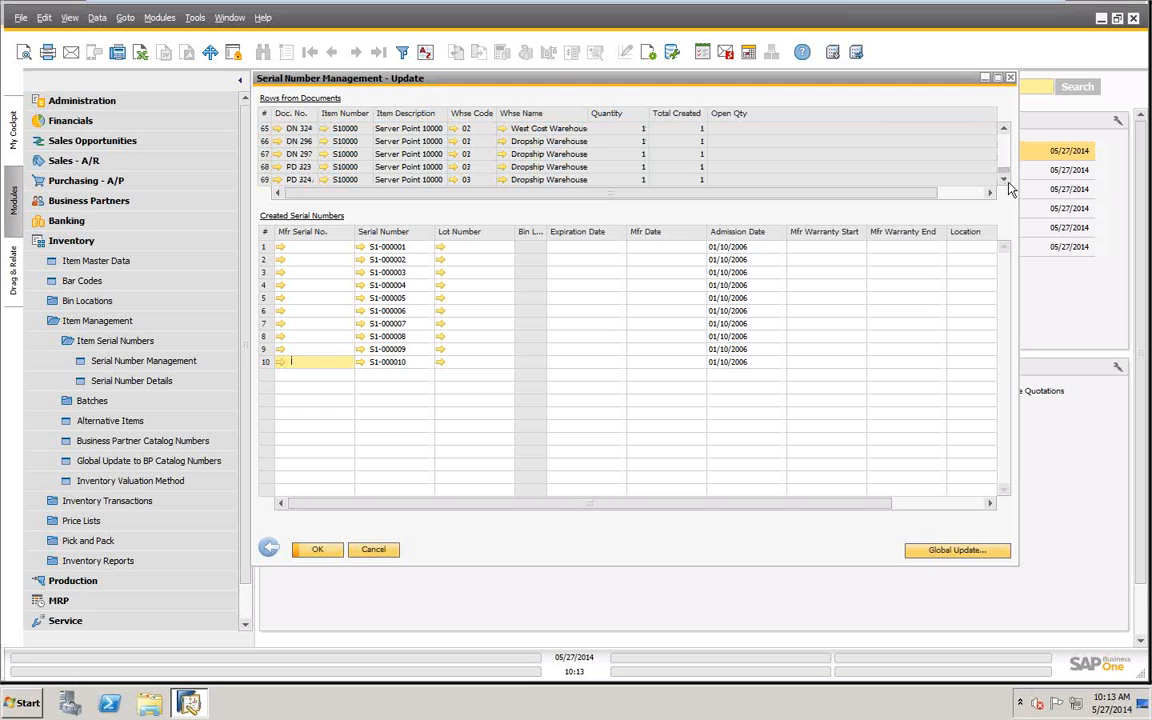
pyautogui.click(266, 180)
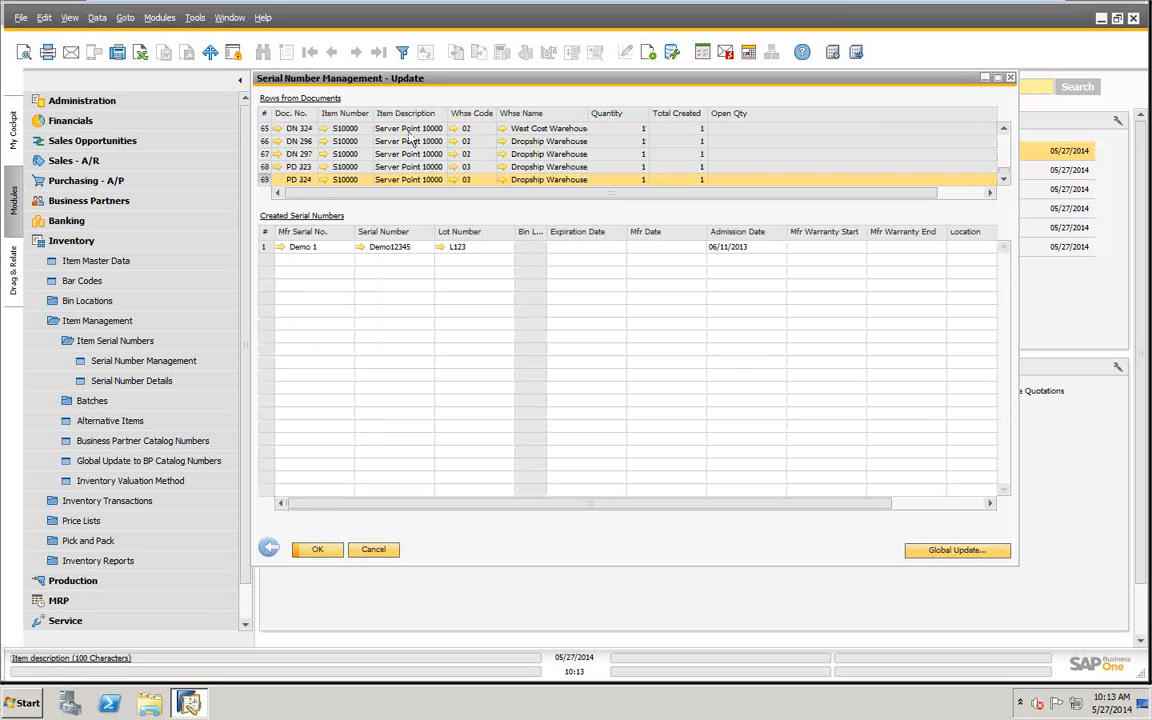
pyautogui.scroll(4, 410, 138)
pyautogui.scroll(20, 416, 140)
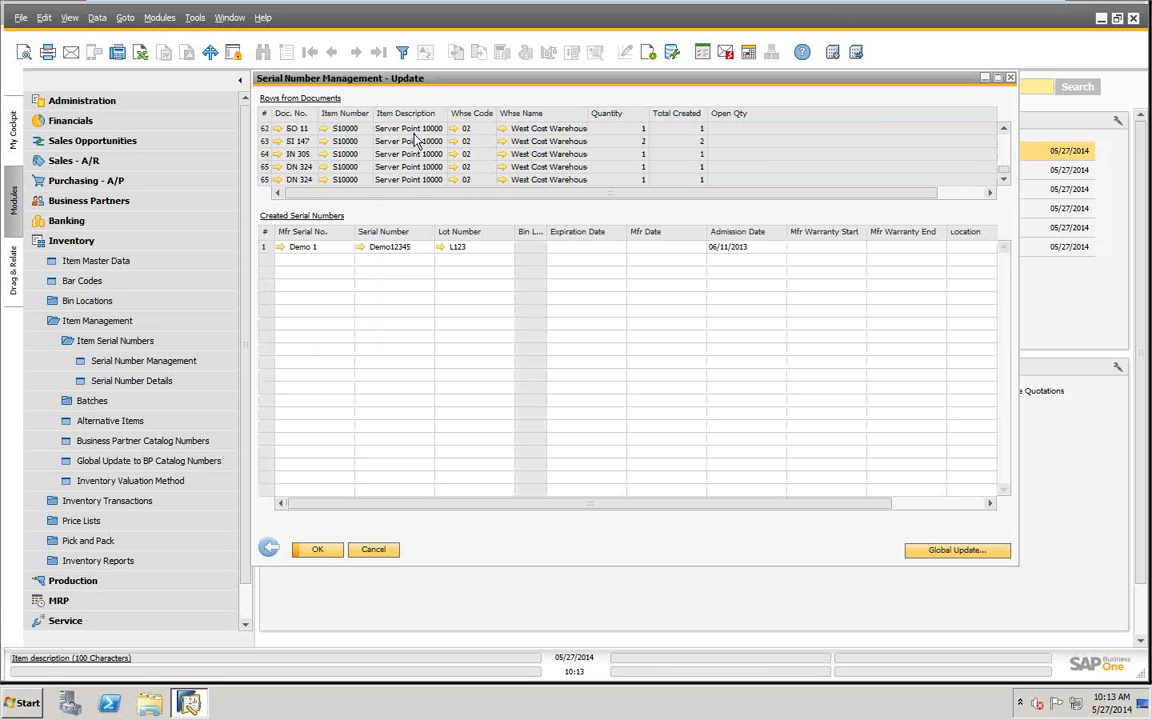
pyautogui.scroll(15, 416, 140)
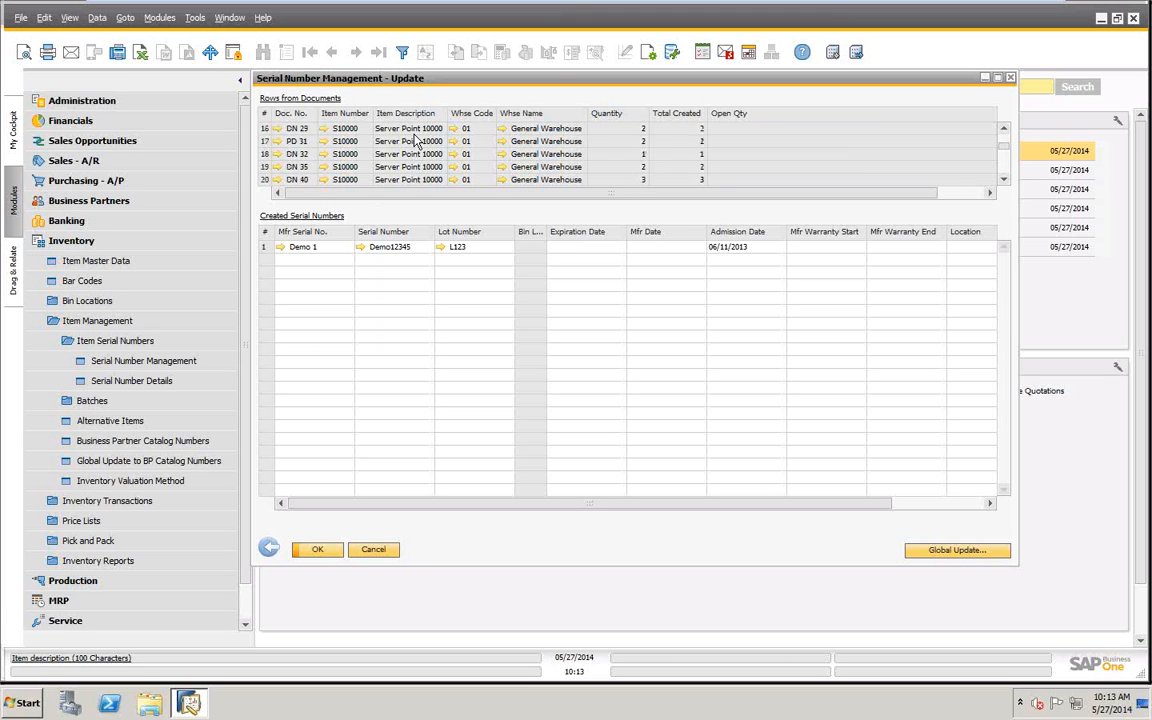
pyautogui.scroll(3, 416, 140)
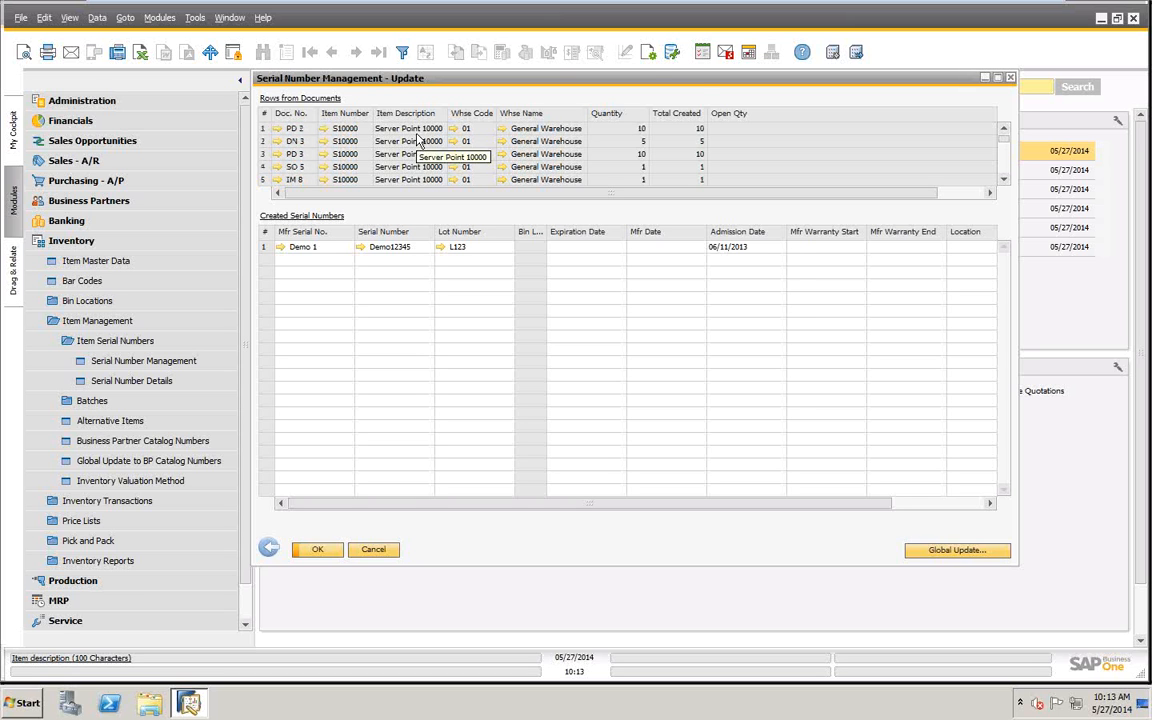
# - Make the System No. and Status columns visible in the form settings of the serial numbers table
pyautogui.click(650, 58)
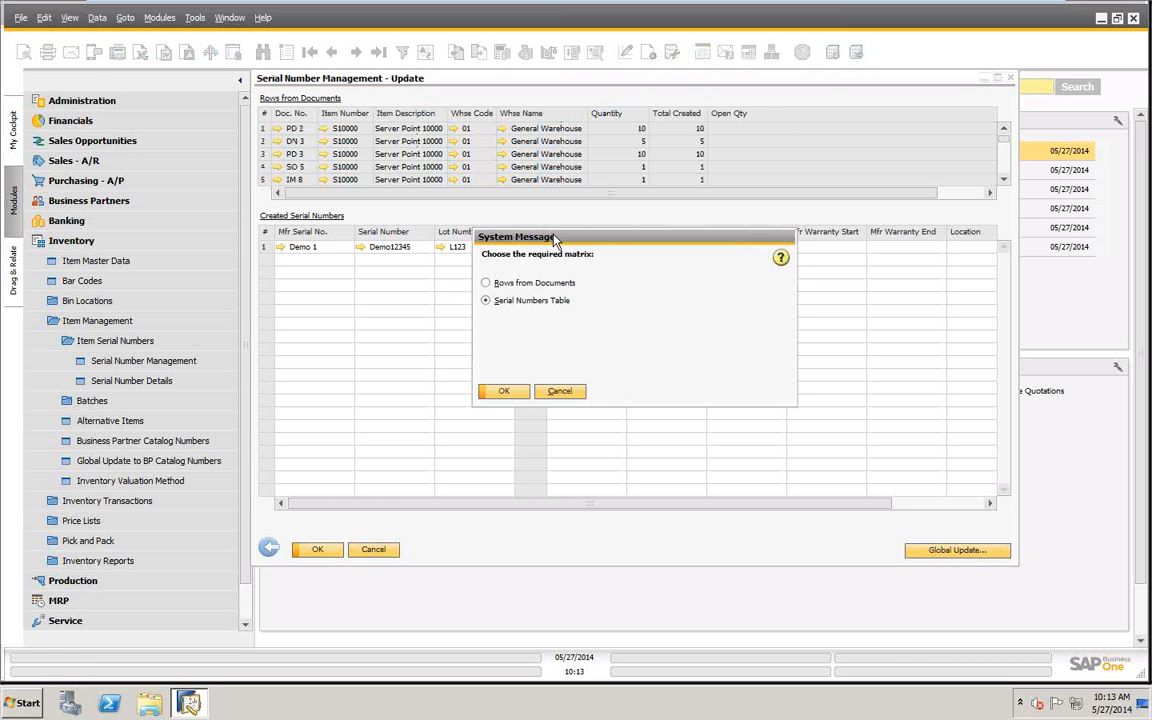
pyautogui.click(508, 391)
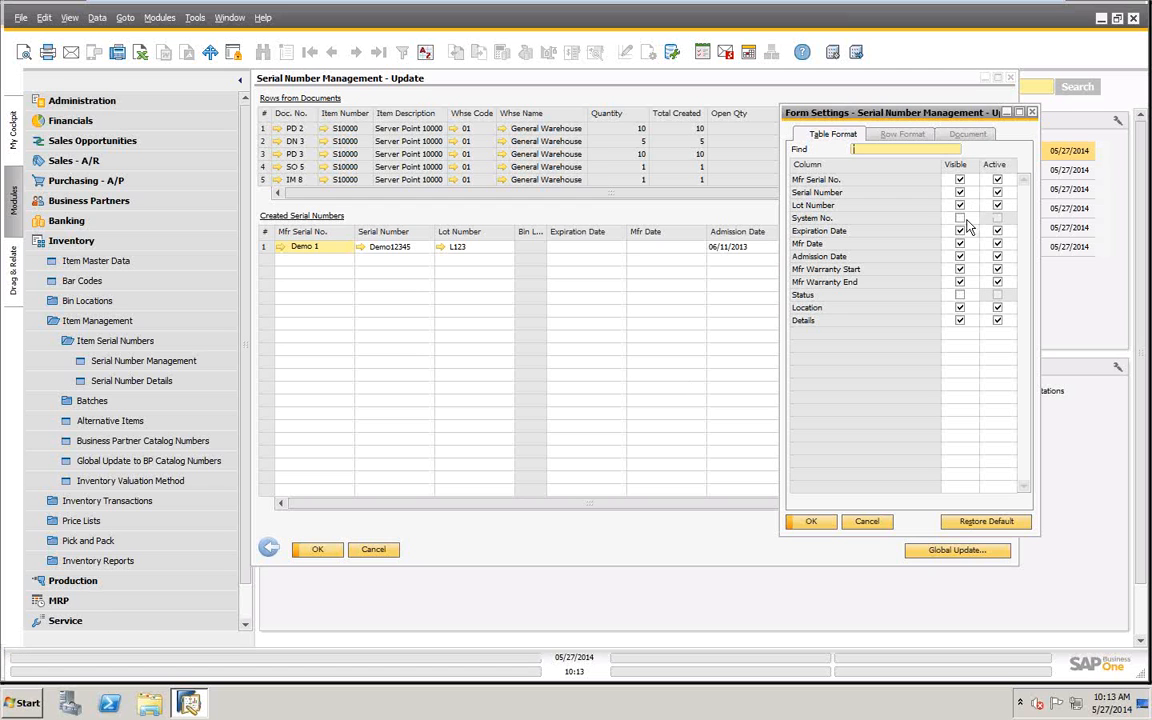
pyautogui.click(960, 218)
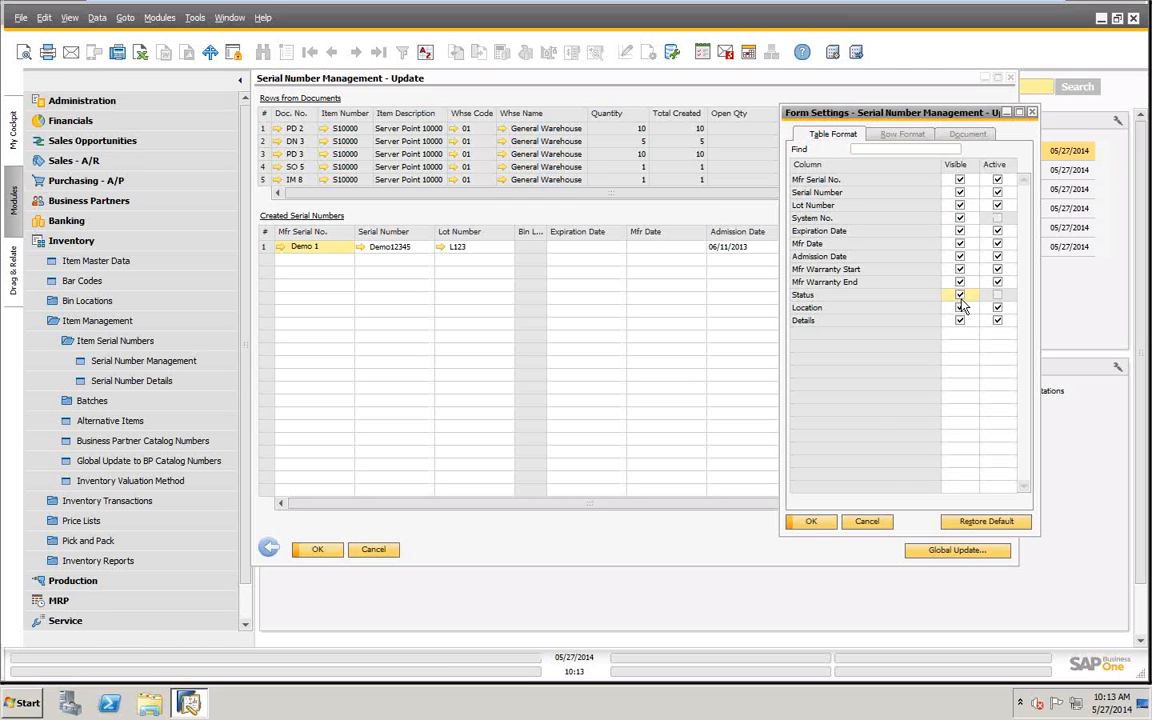
pyautogui.click(960, 295)
pyautogui.click(811, 521)
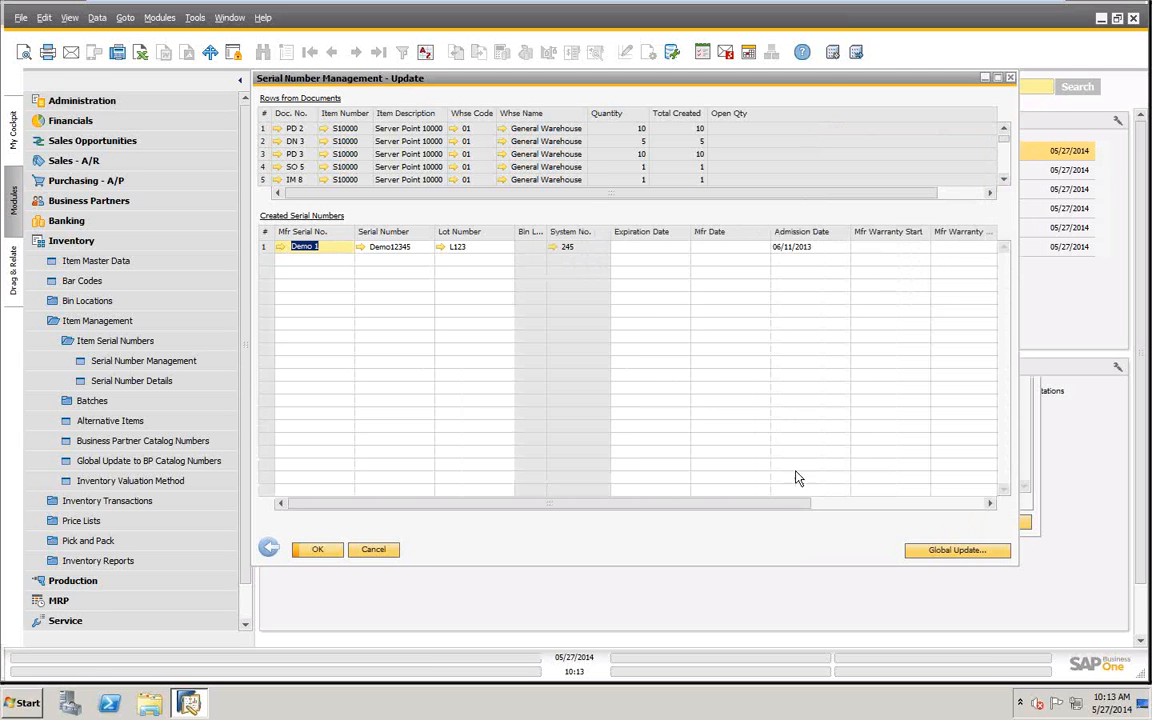
# - Review the lot number, expiration, manufacturing date, warranty date and status fields of the created serial number Demo12345
pyautogui.click(478, 250)
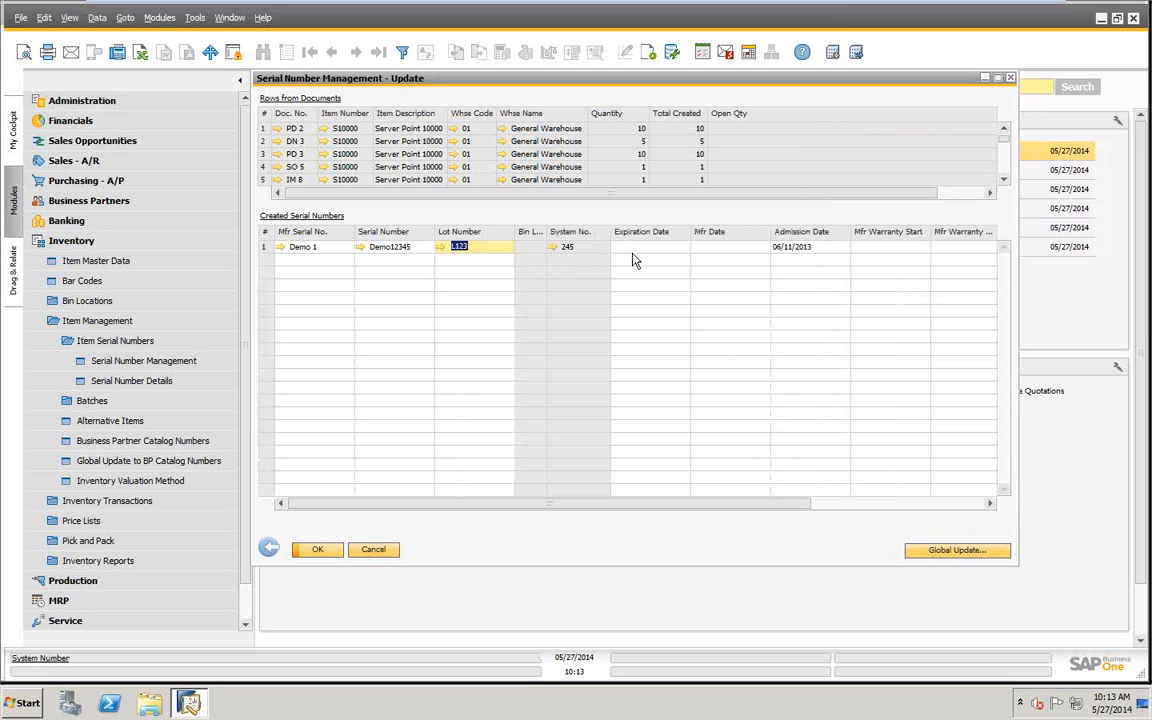
pyautogui.click(640, 248)
pyautogui.click(750, 248)
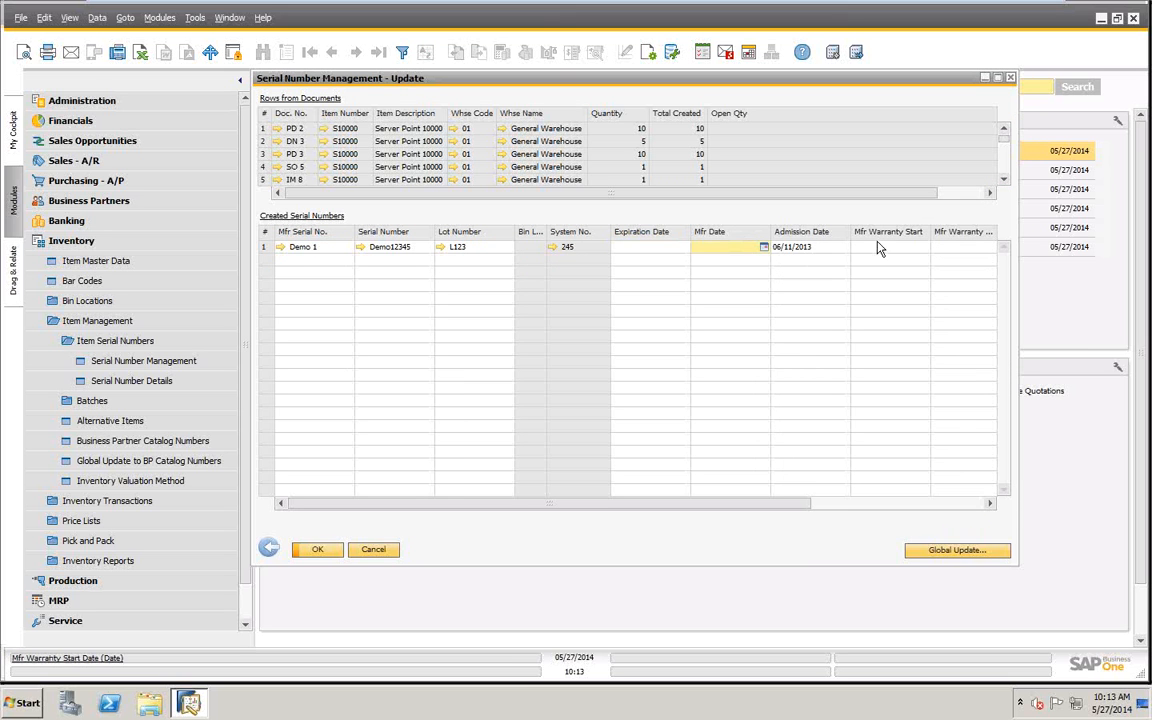
pyautogui.click(879, 247)
pyautogui.click(958, 248)
# - View the goods receipt PO behind row PD 323, close it, and display the serial numbers created for that row
pyautogui.scroll(-3, 897, 192)
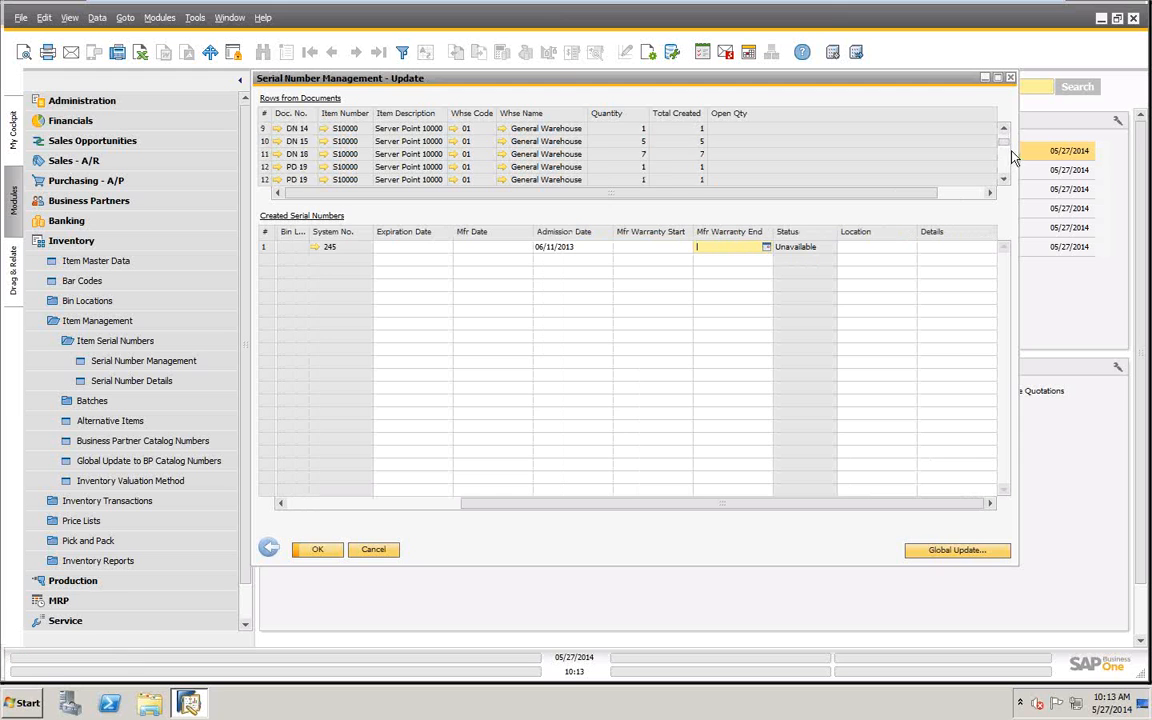
pyautogui.scroll(-18, 1005, 153)
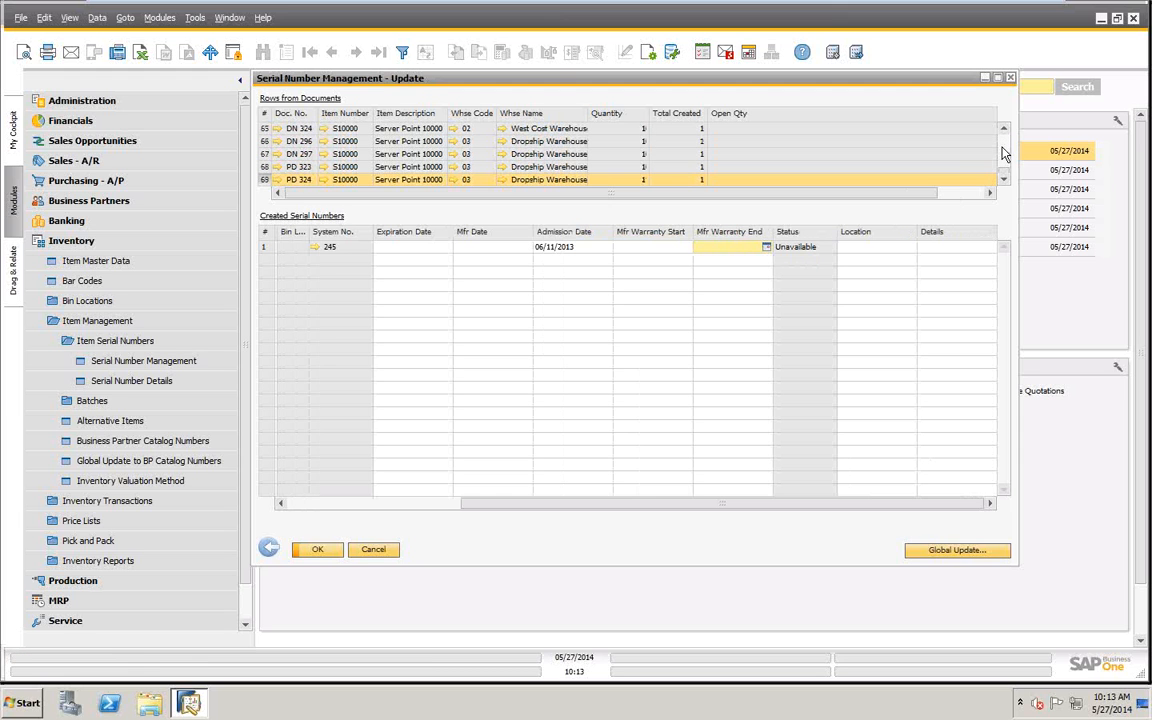
pyautogui.click(268, 167)
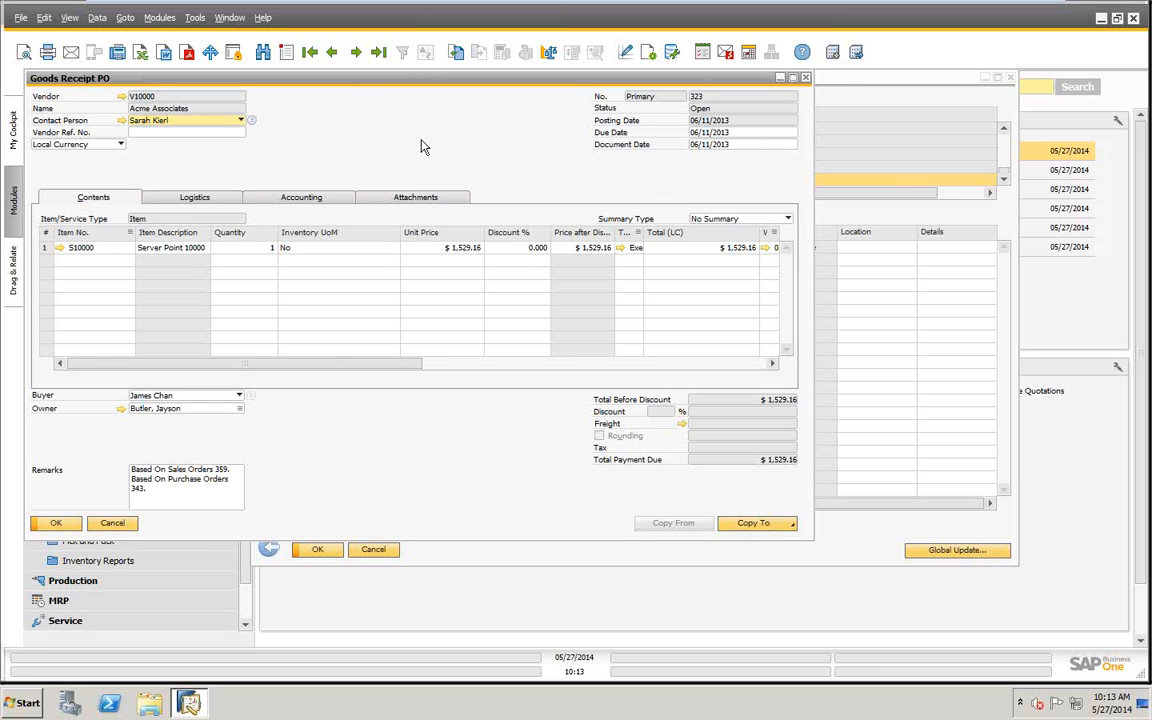
pyautogui.click(112, 524)
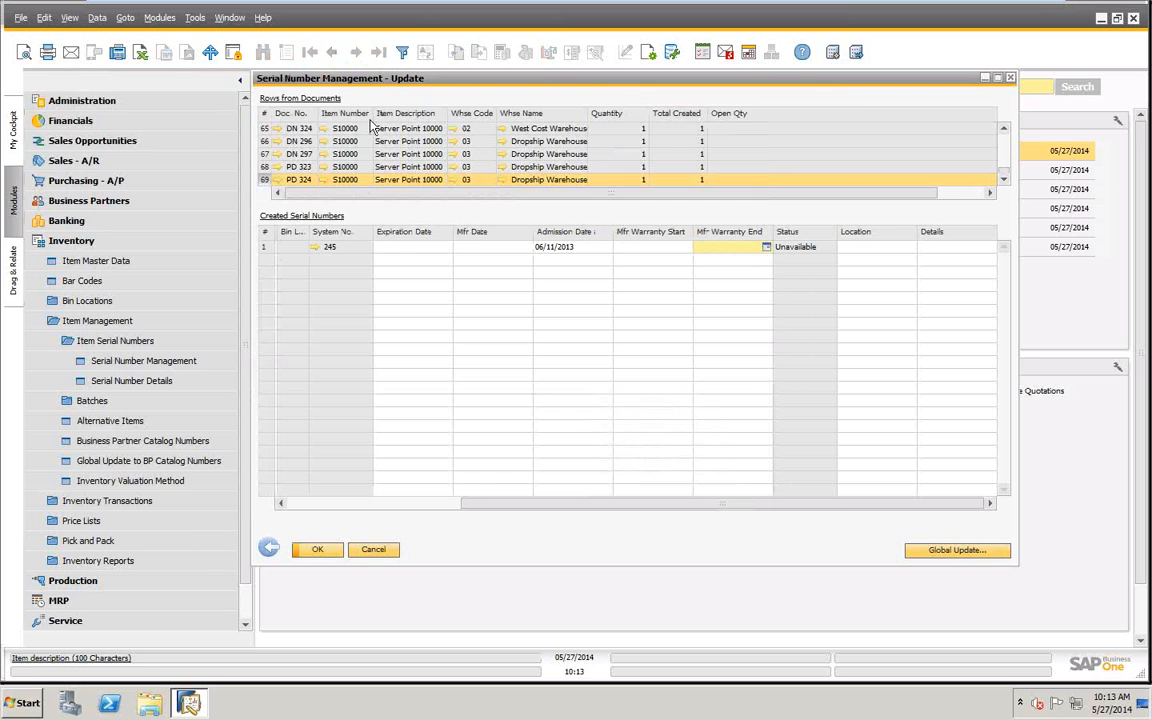
pyautogui.click(263, 169)
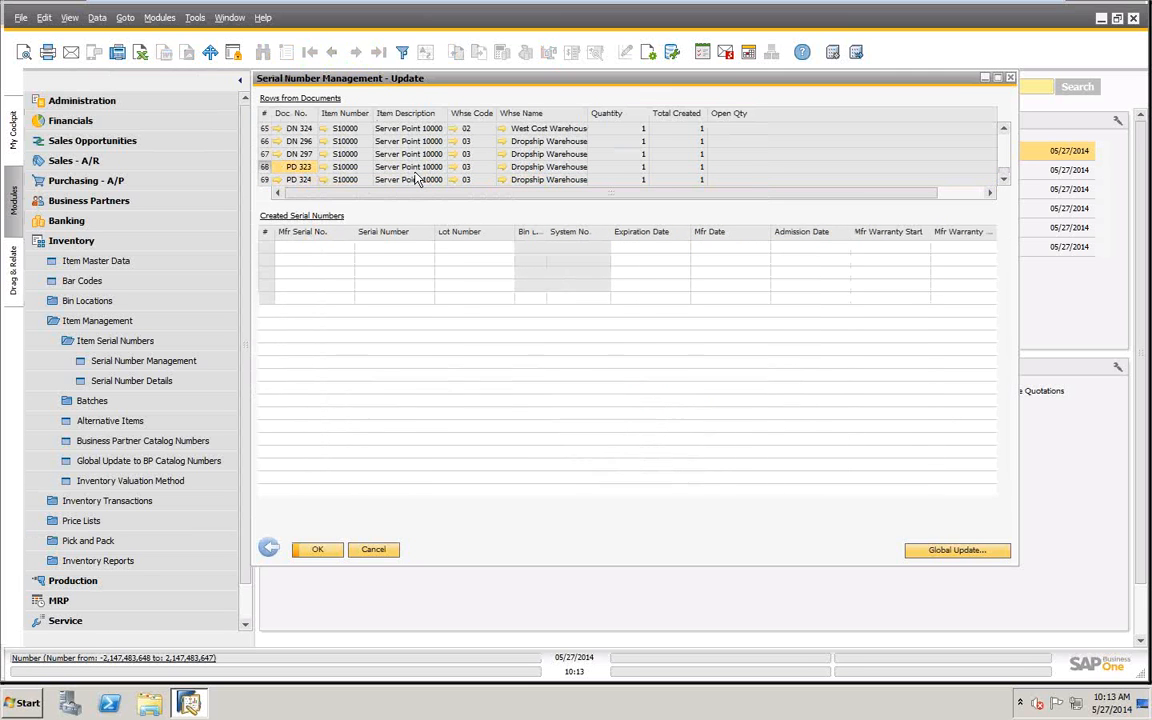
# - Look through the S10000 document rows across the warehouses and display the serial numbers created for PD 369
pyautogui.scroll(12, 415, 173)
pyautogui.scroll(9, 415, 178)
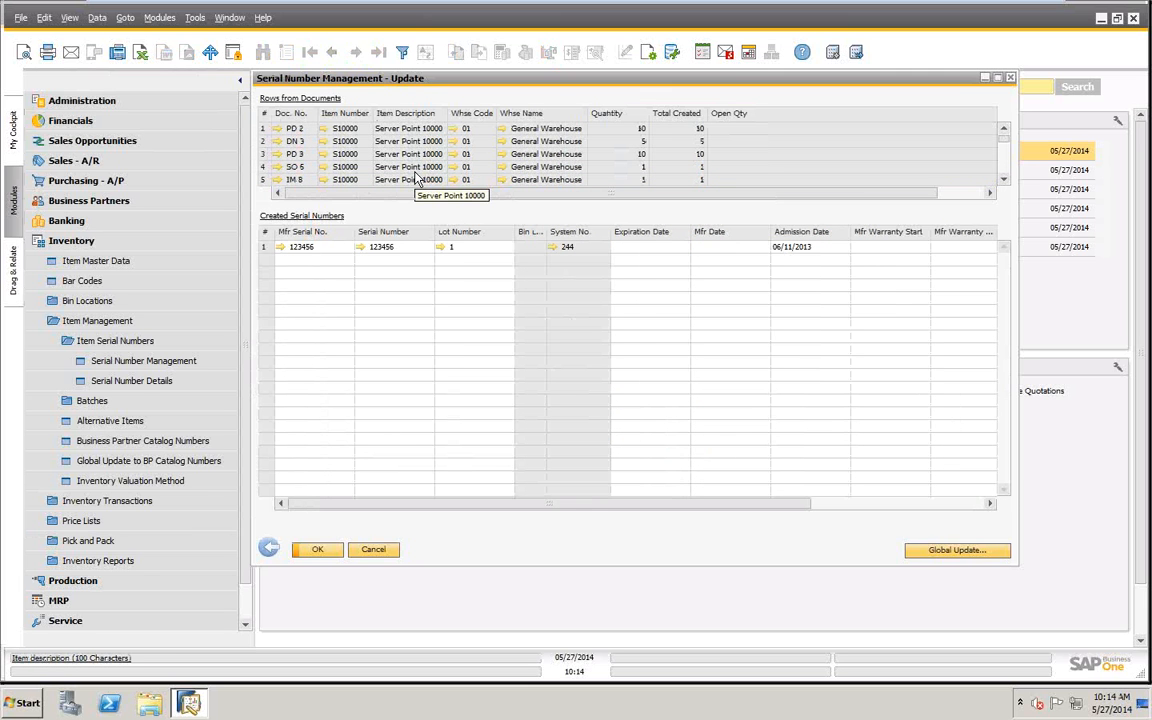
pyautogui.scroll(-3, 415, 178)
pyautogui.scroll(3, 415, 178)
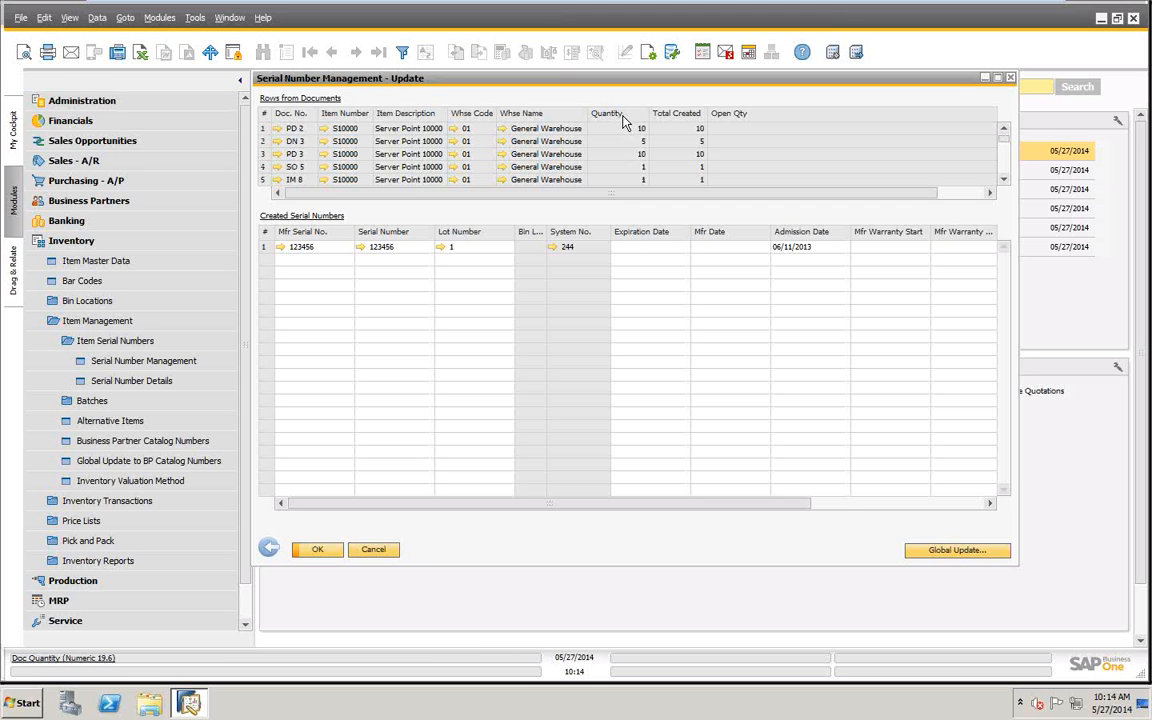
pyautogui.scroll(-4, 498, 170)
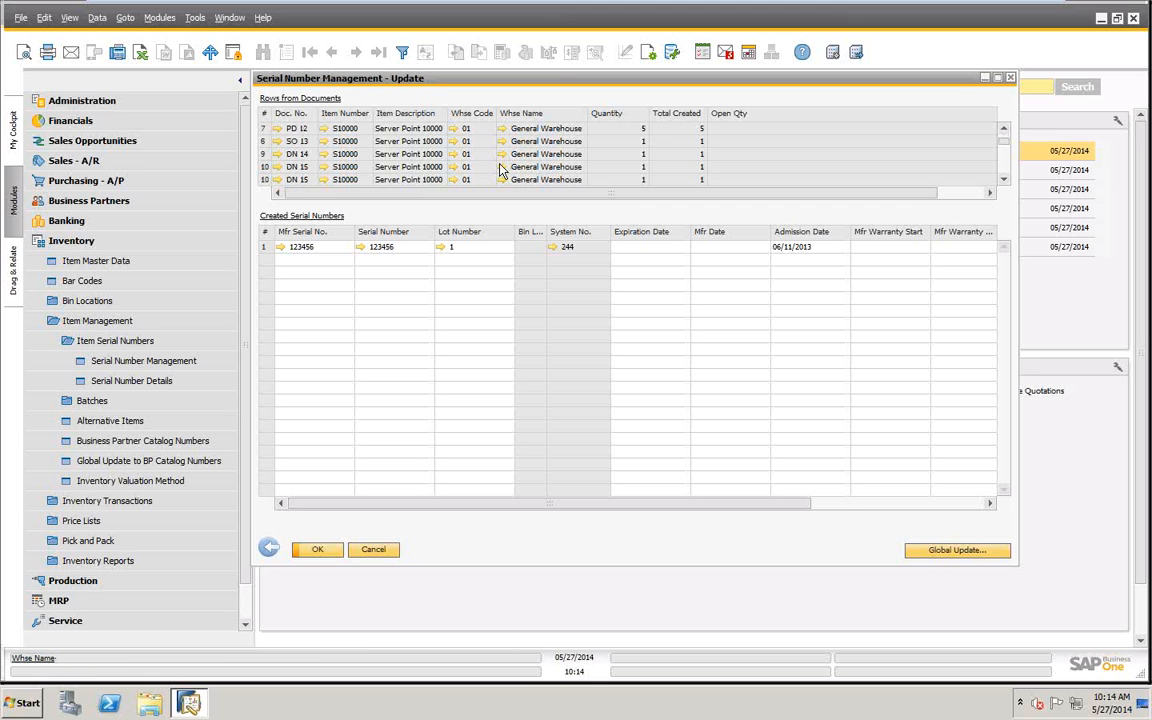
pyautogui.scroll(-15, 498, 170)
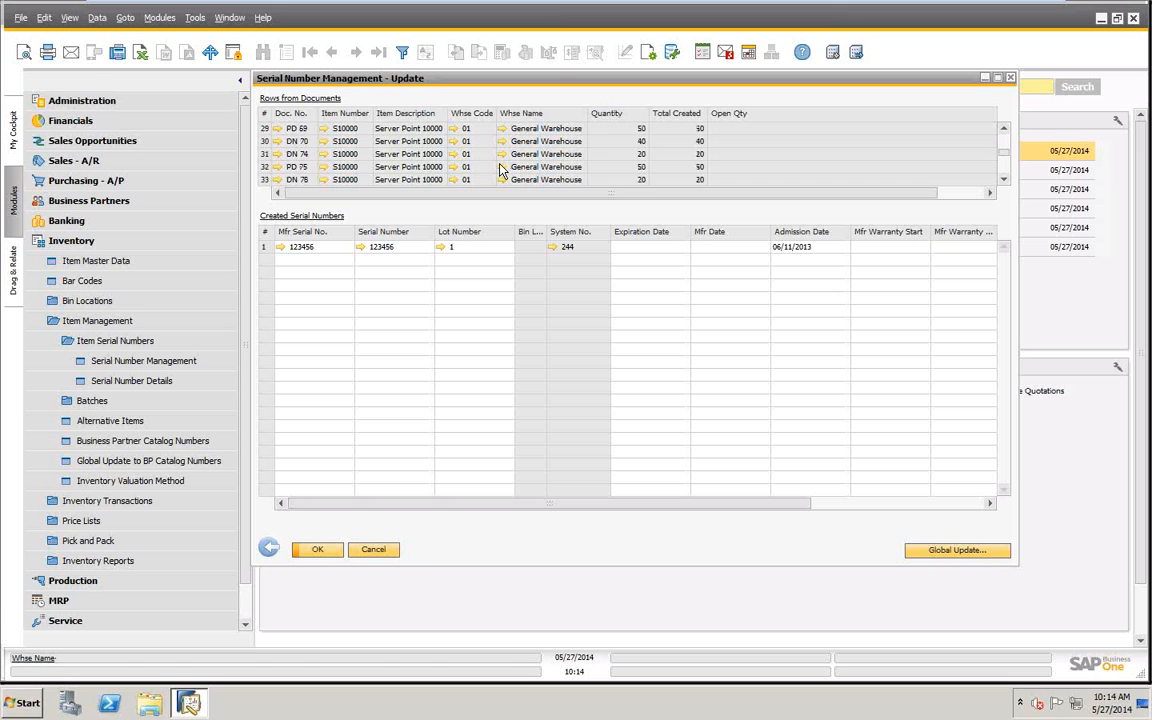
pyautogui.scroll(-6, 498, 170)
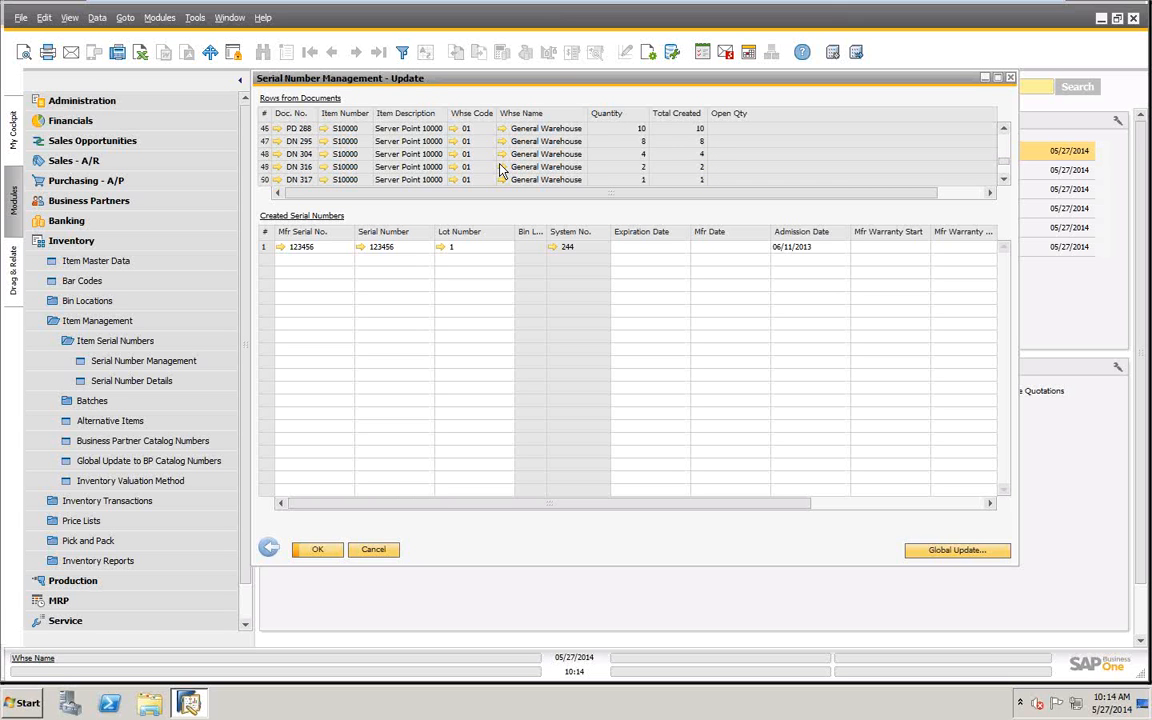
pyautogui.scroll(-12, 500, 170)
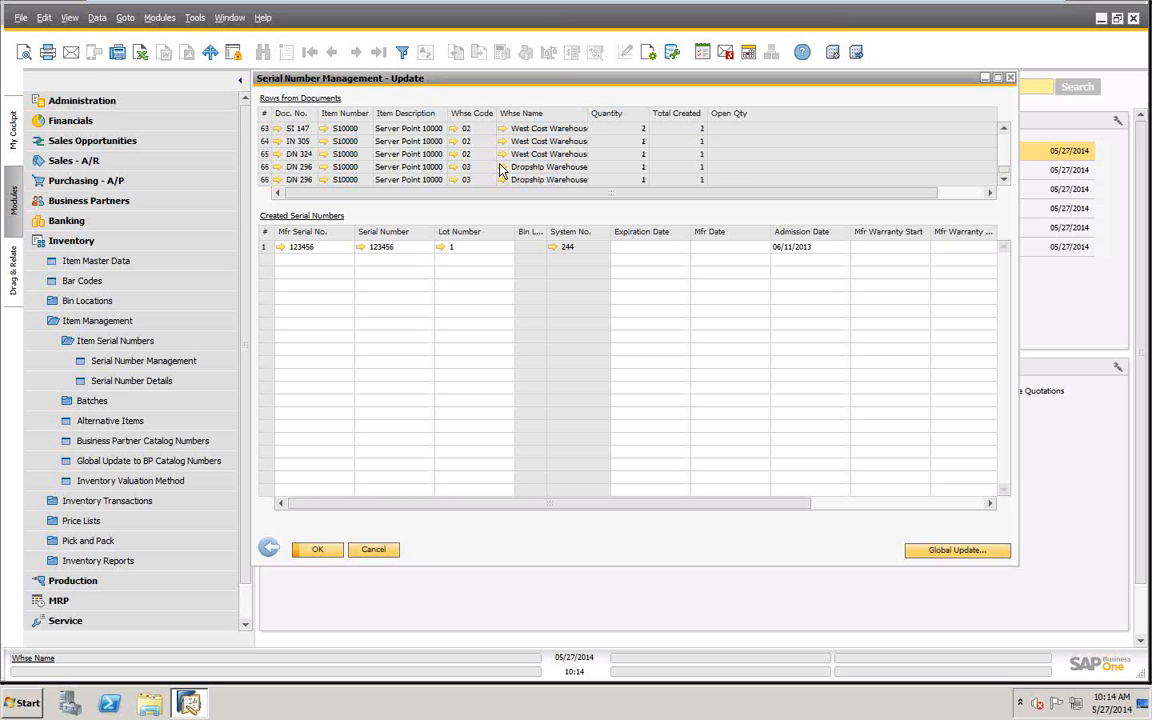
pyautogui.scroll(-2, 500, 170)
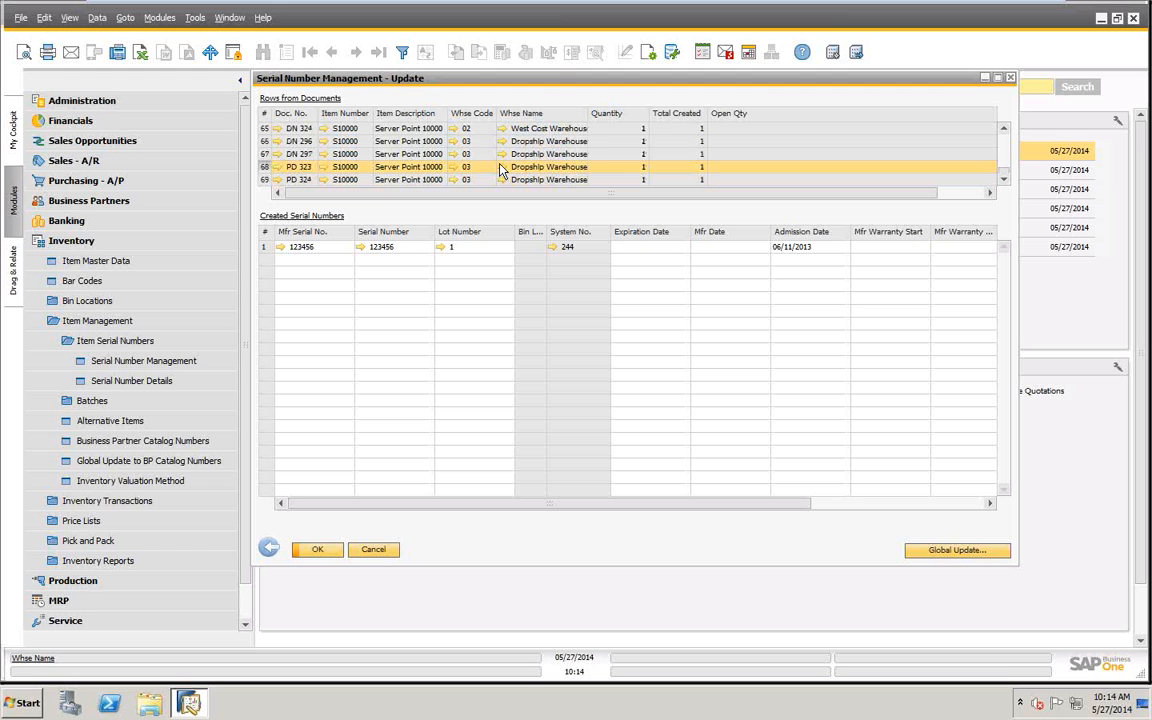
pyautogui.scroll(4, 500, 170)
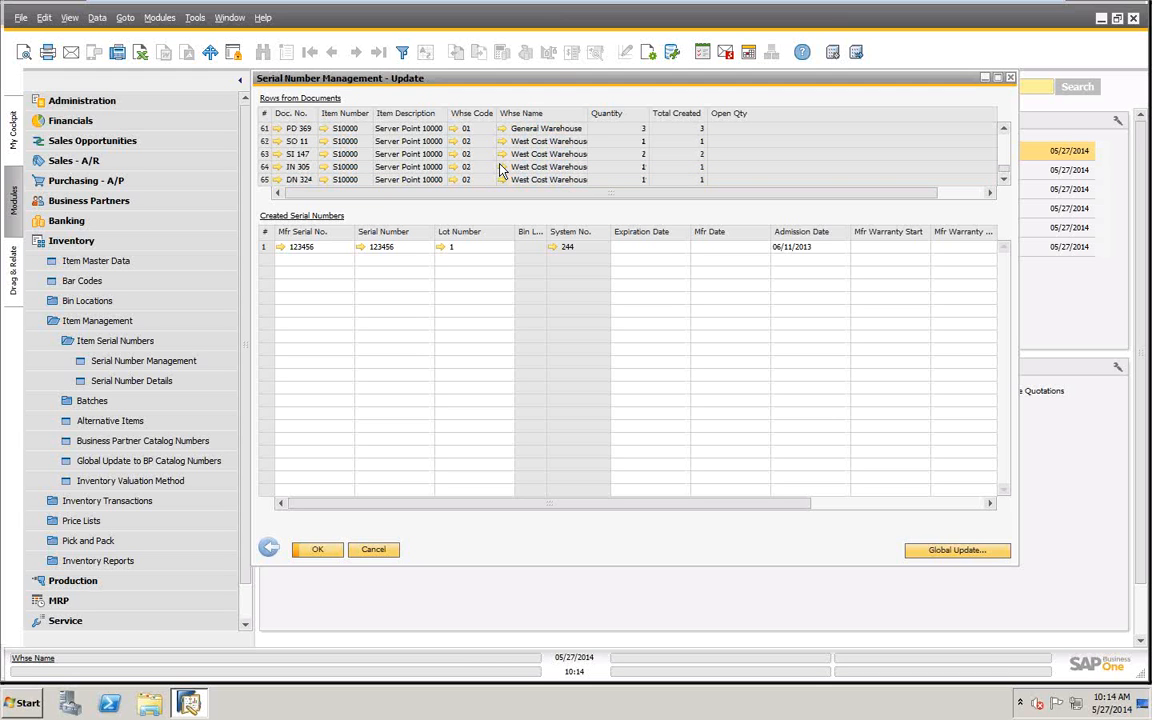
pyautogui.scroll(2, 500, 170)
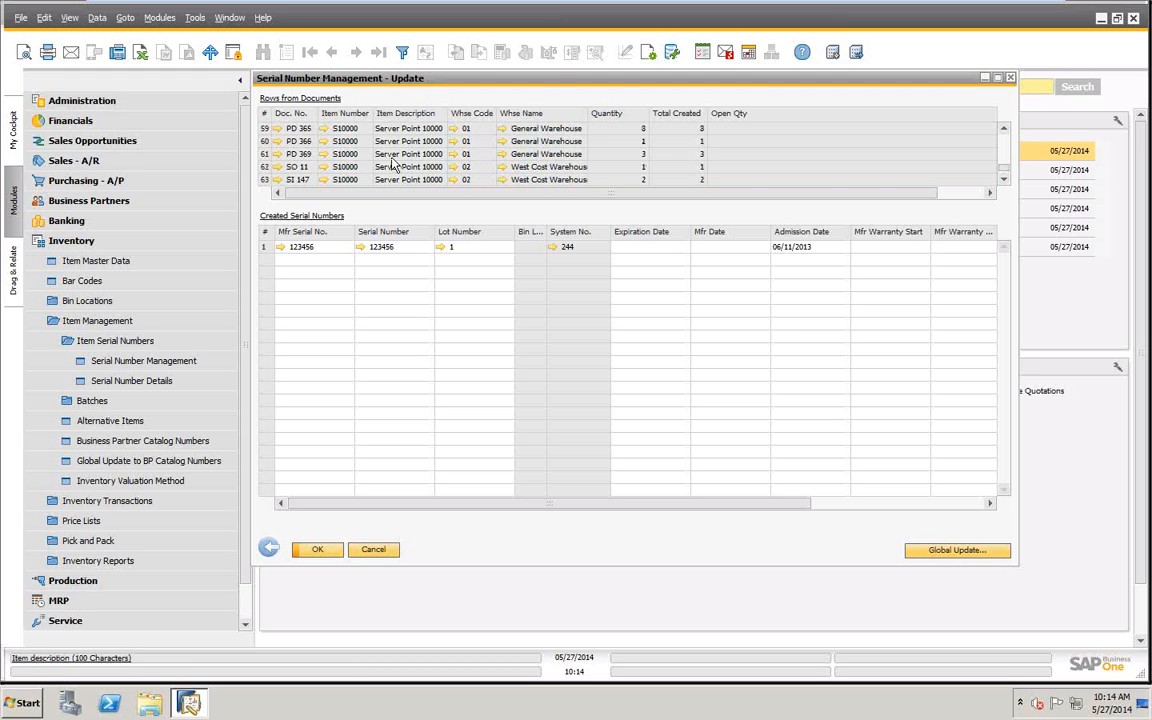
pyautogui.click(265, 155)
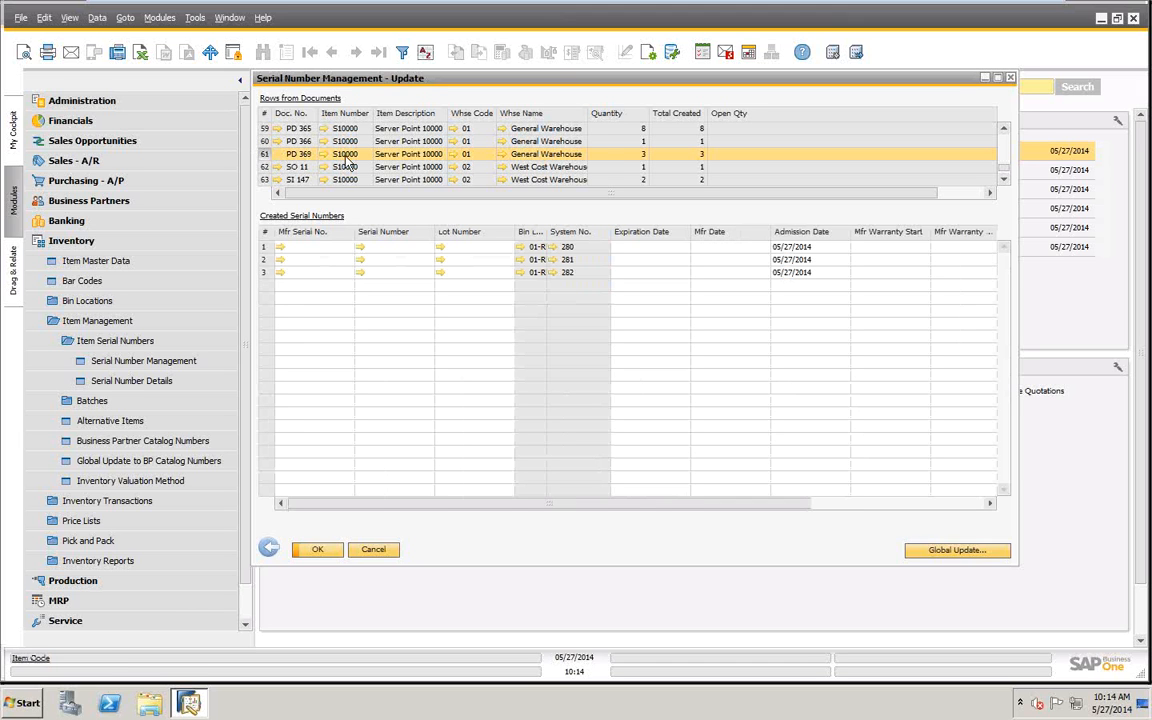
# - Enter serial numbers 1510, 1511 and 1512 for the three units of PD 369 and save the update
pyautogui.click(306, 246)
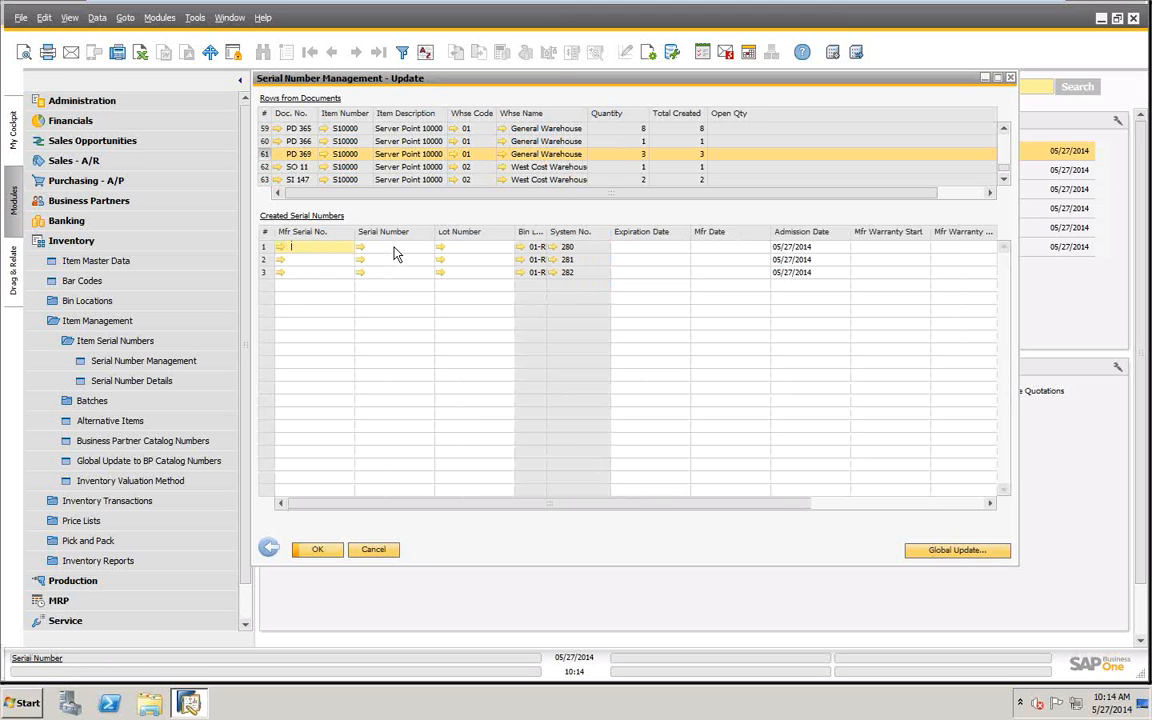
pyautogui.click(392, 248)
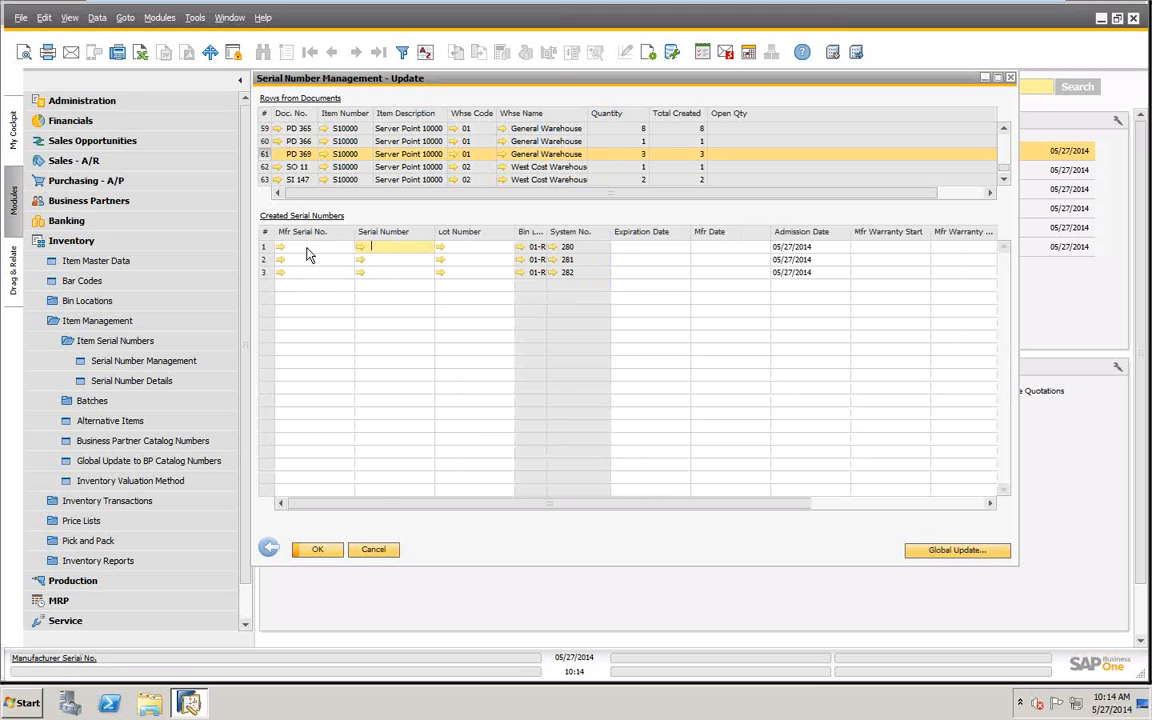
pyautogui.click(308, 249)
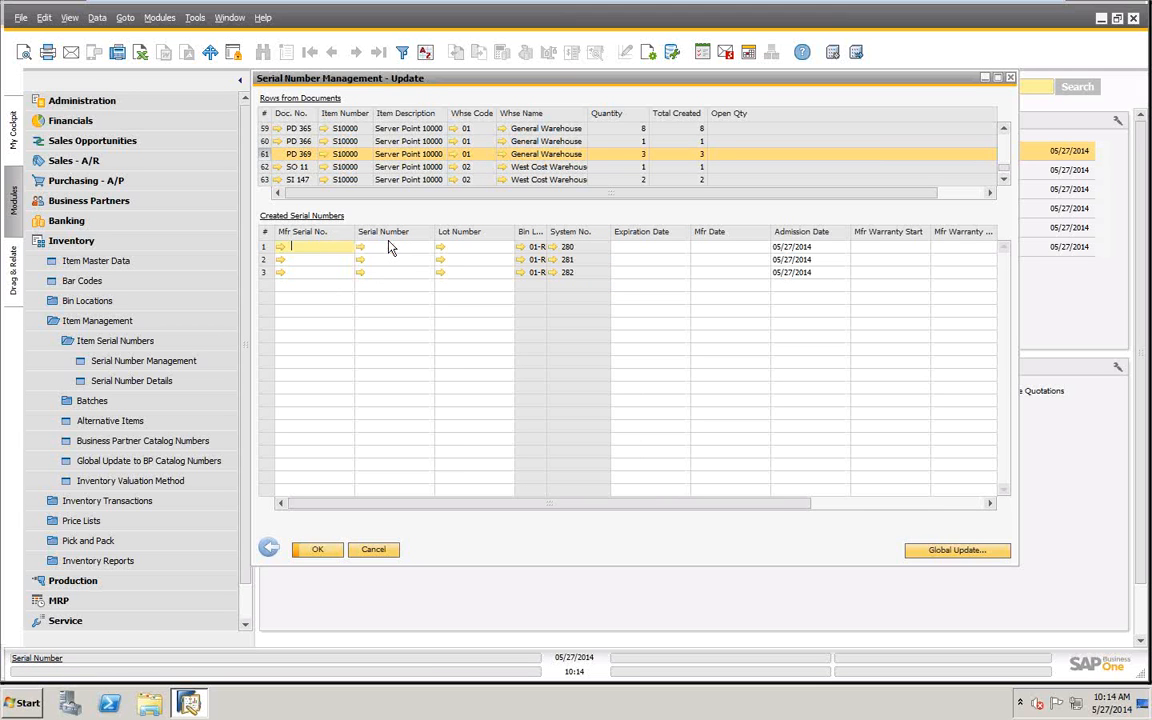
pyautogui.click(391, 245)
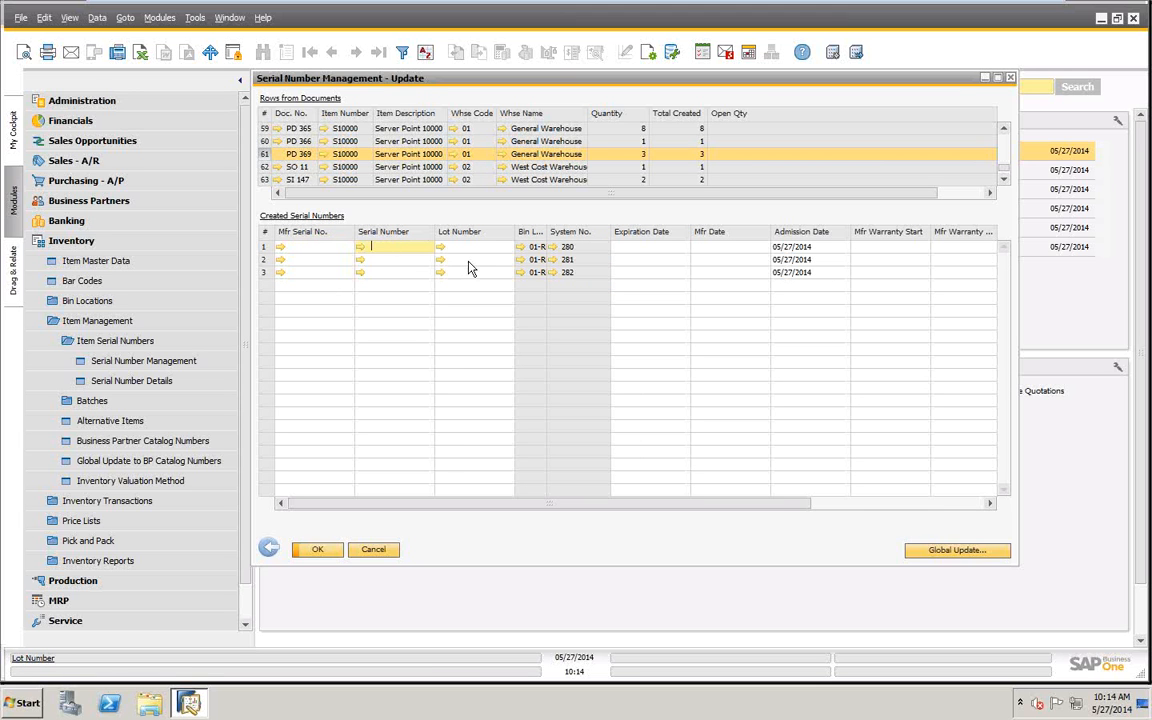
pyautogui.write('15')
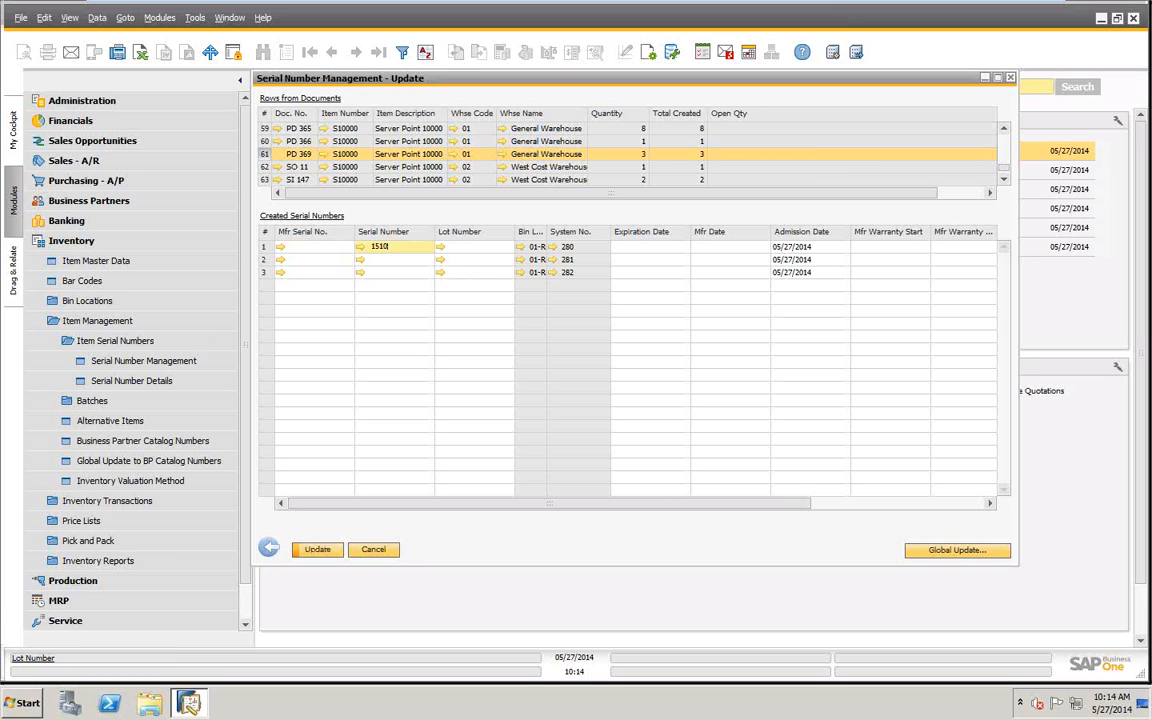
pyautogui.write('10')
pyautogui.press('Down')
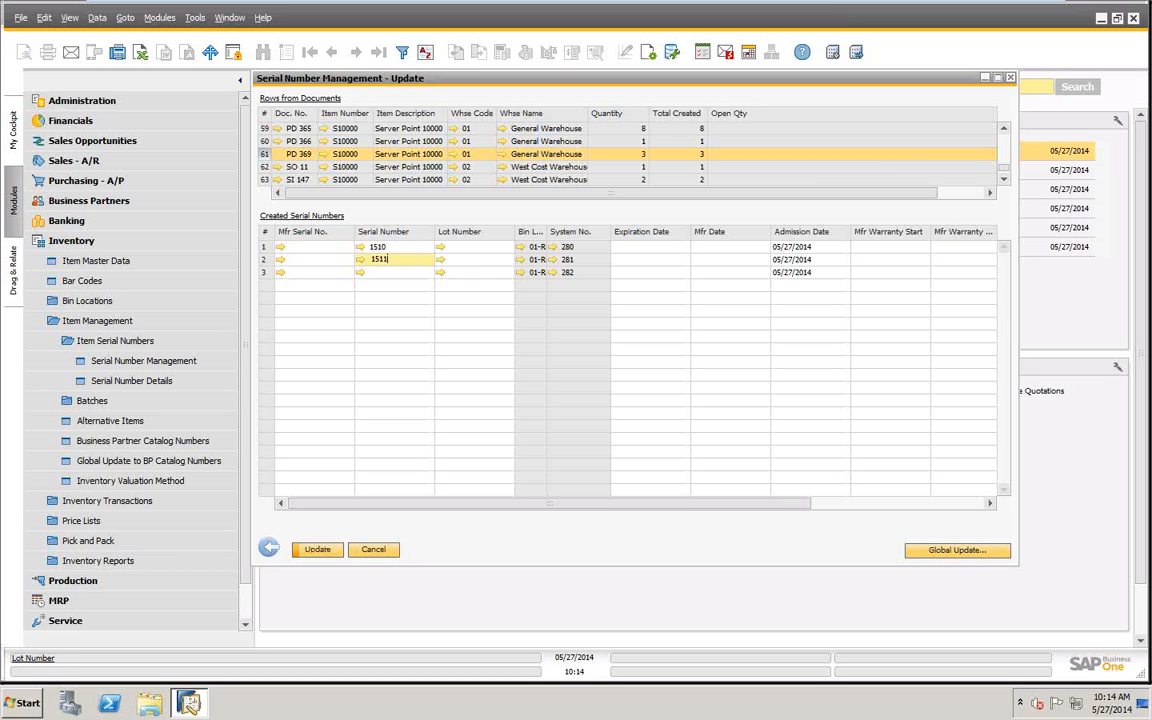
pyautogui.write('1511')
pyautogui.press('Down')
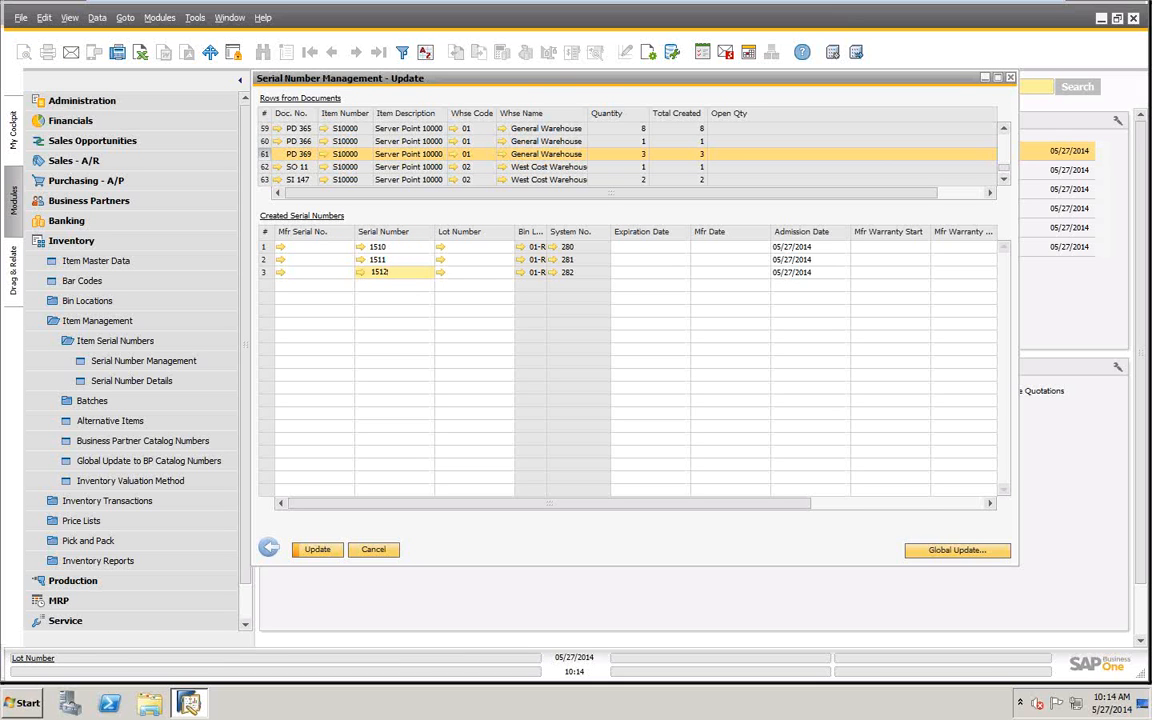
pyautogui.click(316, 551)
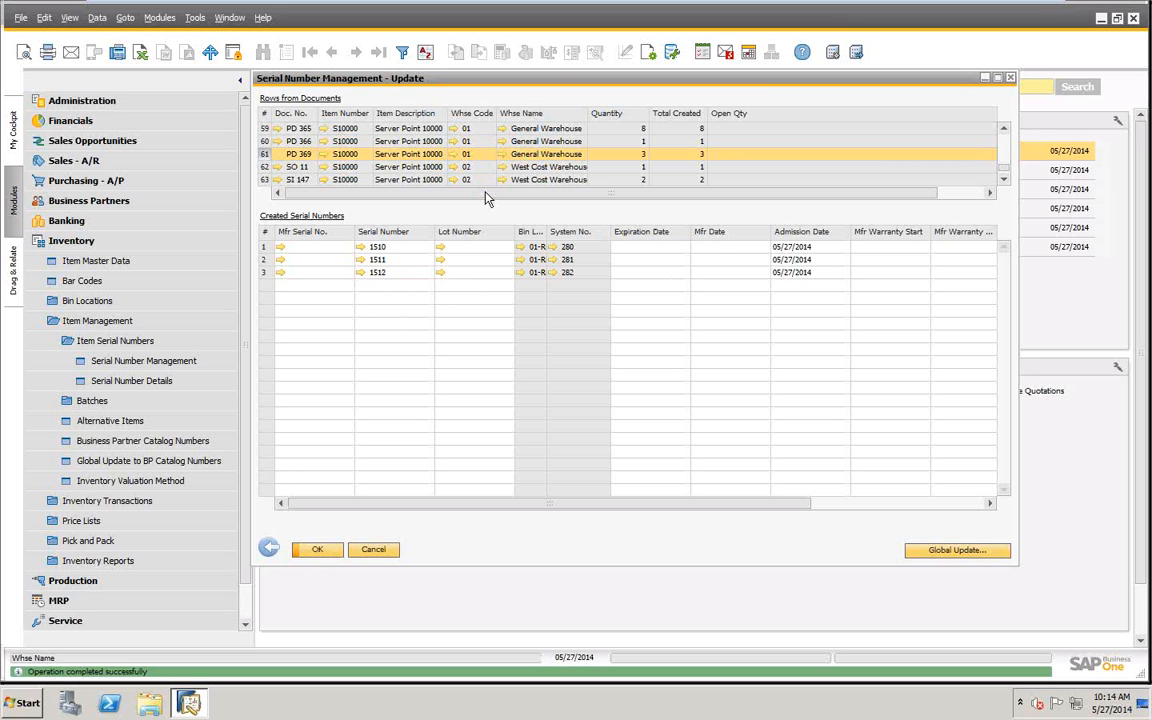
# - Check the serial number created for PD 366 and return to the serial numbers of PD 369
pyautogui.click(262, 143)
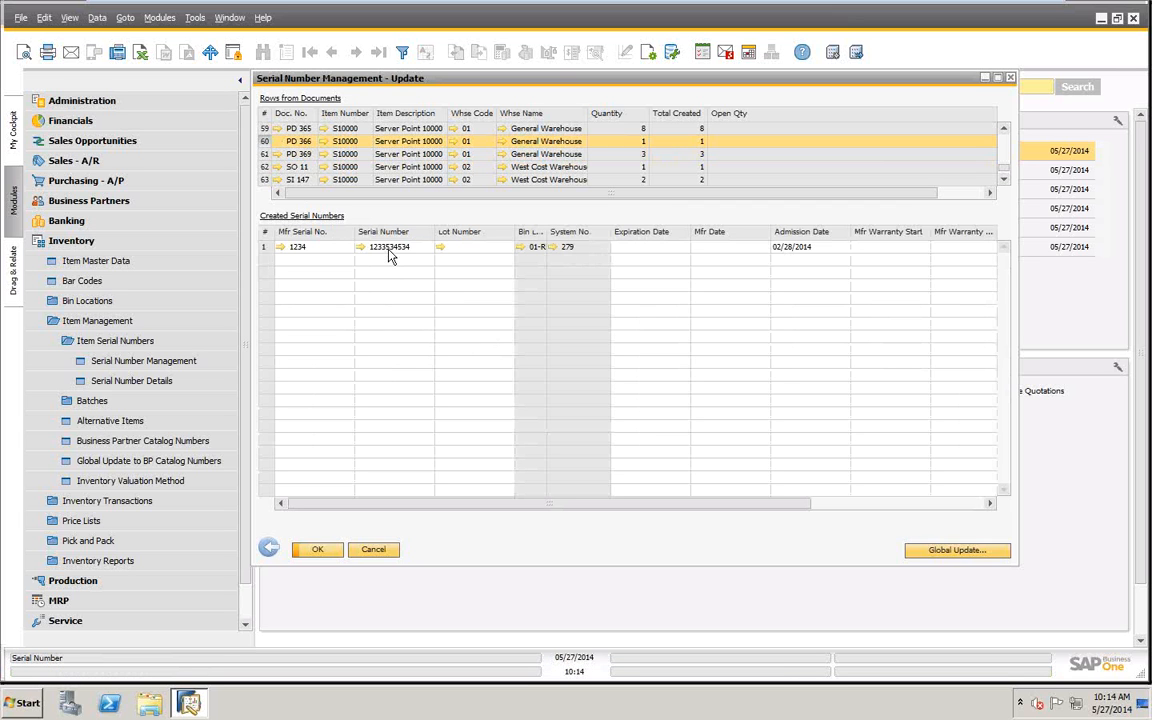
pyautogui.click(390, 250)
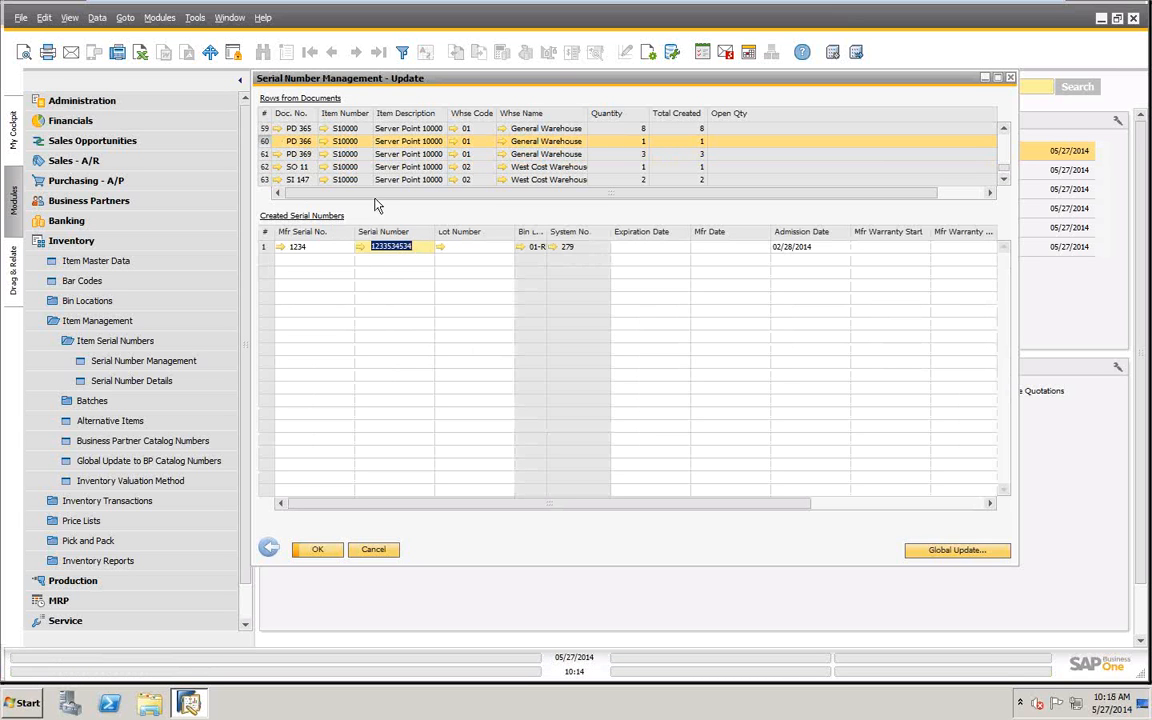
pyautogui.click(264, 154)
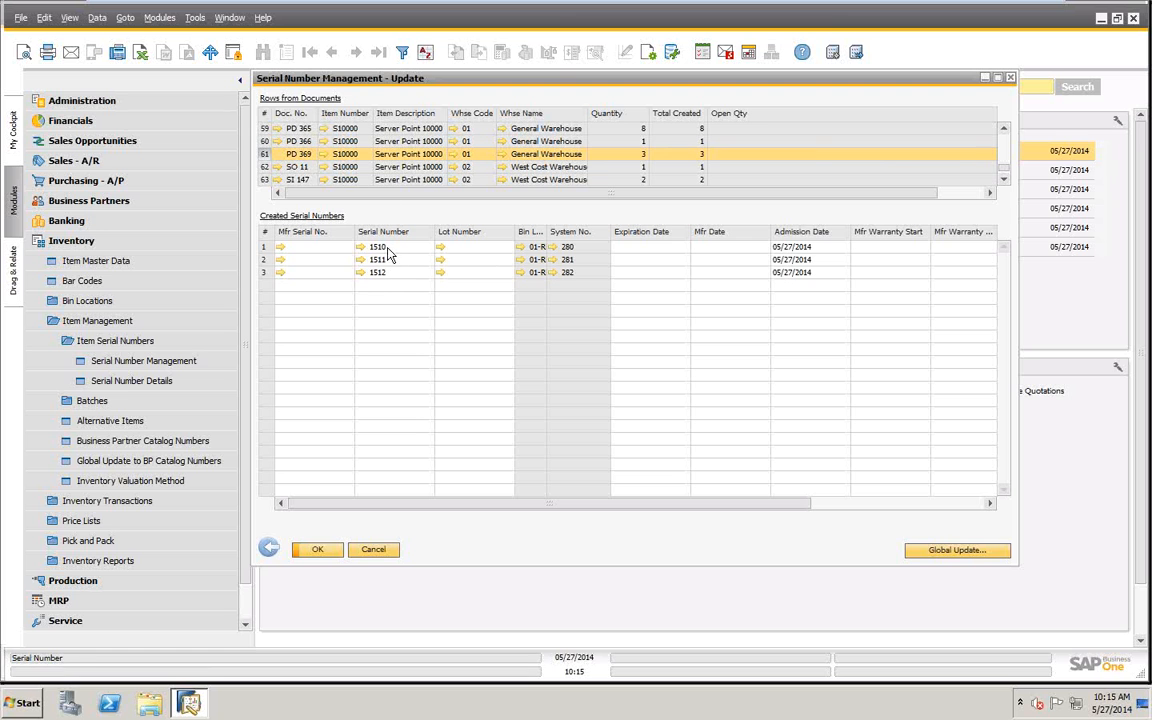
# - Open the item master data of S10000 through its bill of materials, set Management Method to On Every Transaction and update the item
pyautogui.click(324, 155)
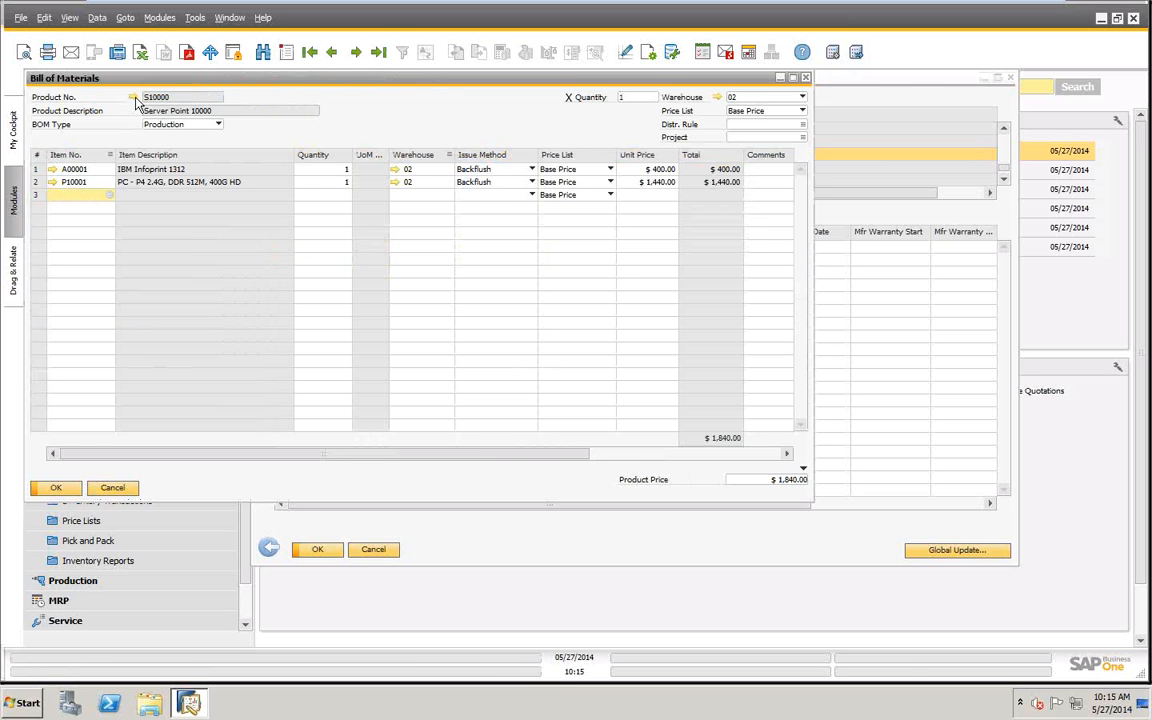
pyautogui.click(132, 97)
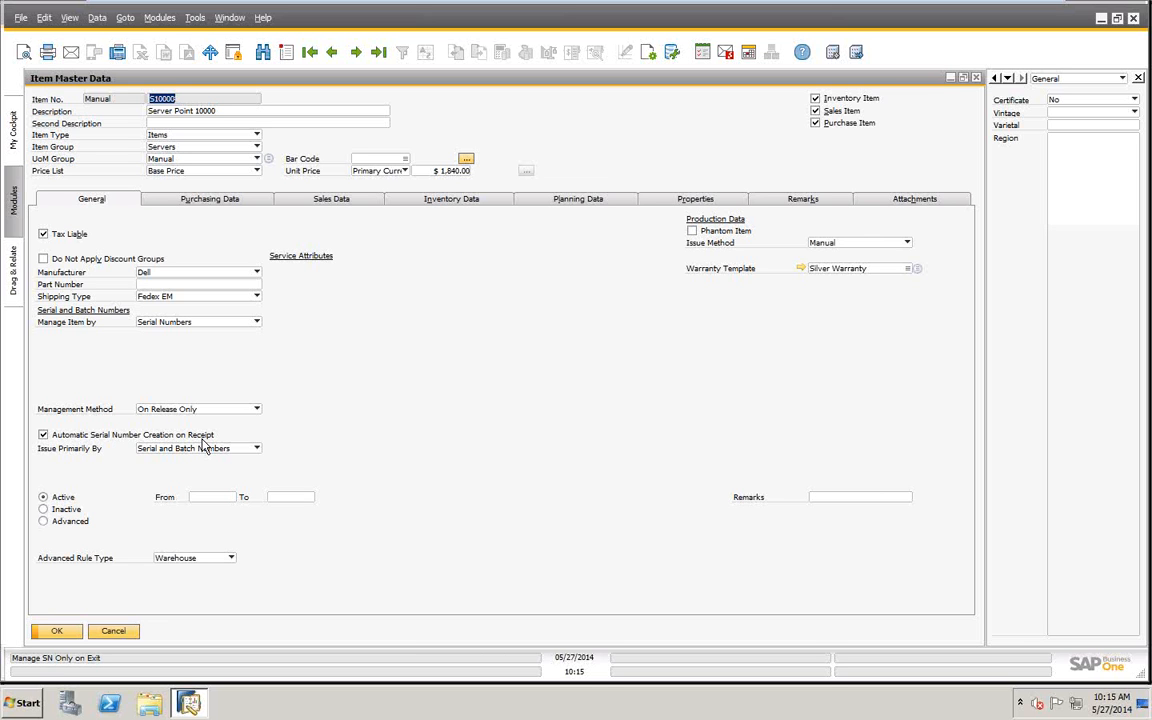
pyautogui.click(256, 410)
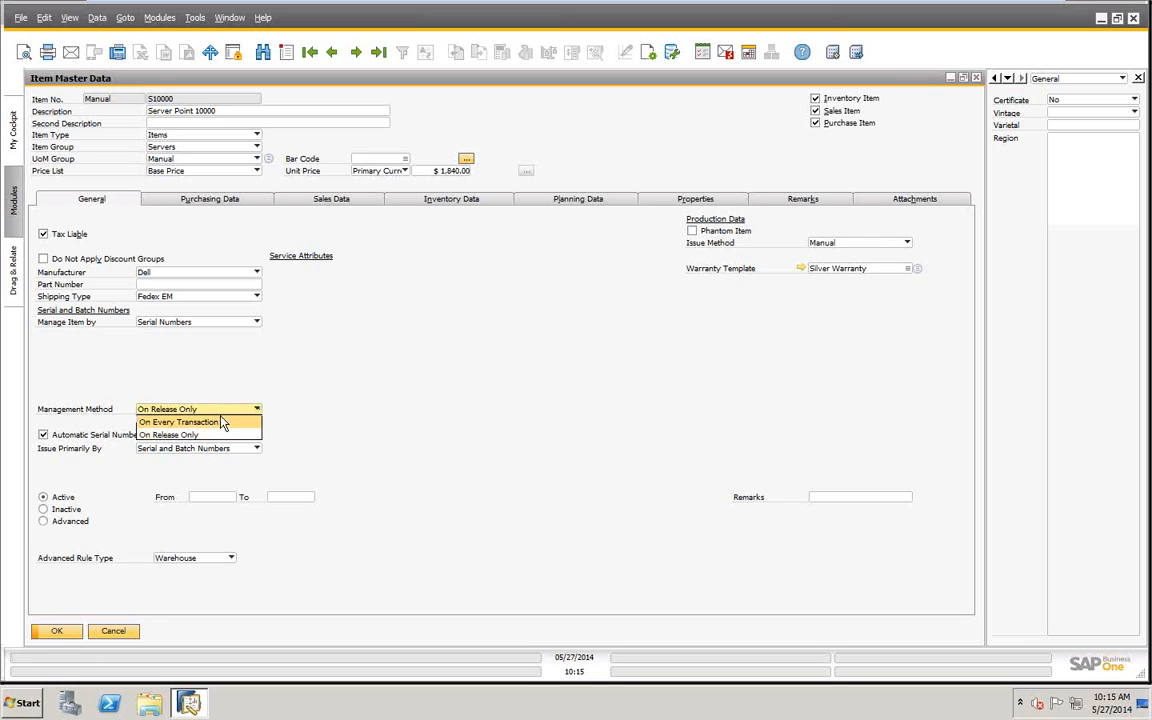
pyautogui.click(222, 423)
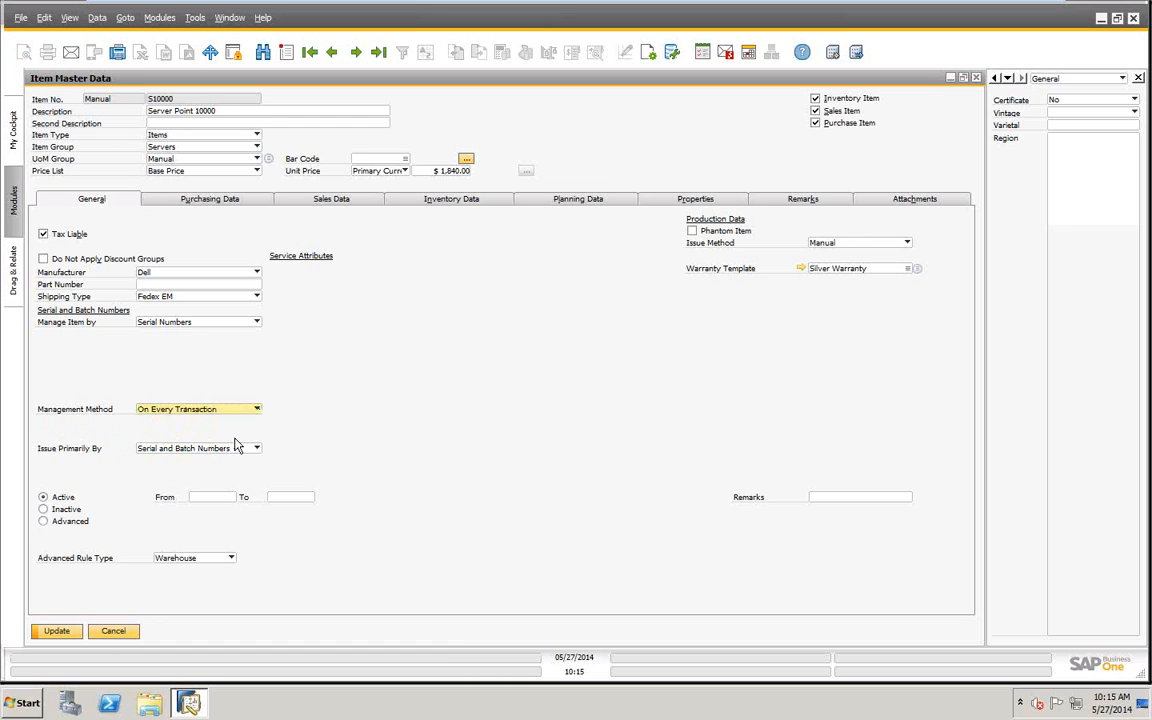
pyautogui.click(42, 630)
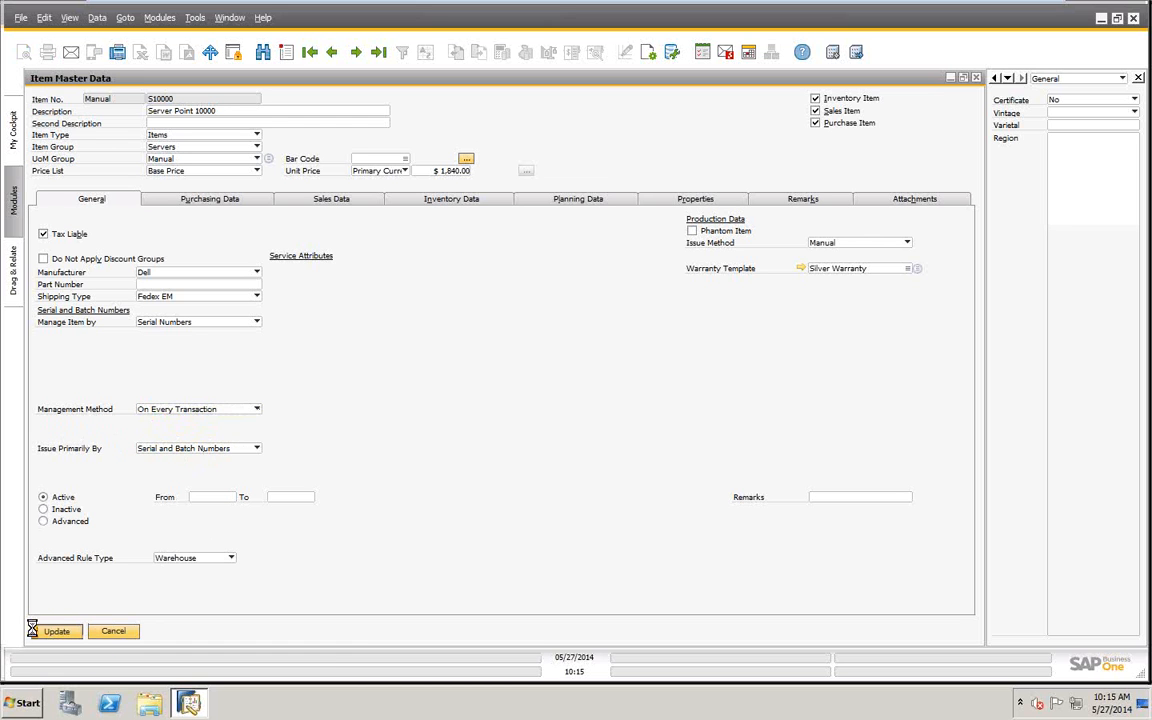
pyautogui.click(54, 634)
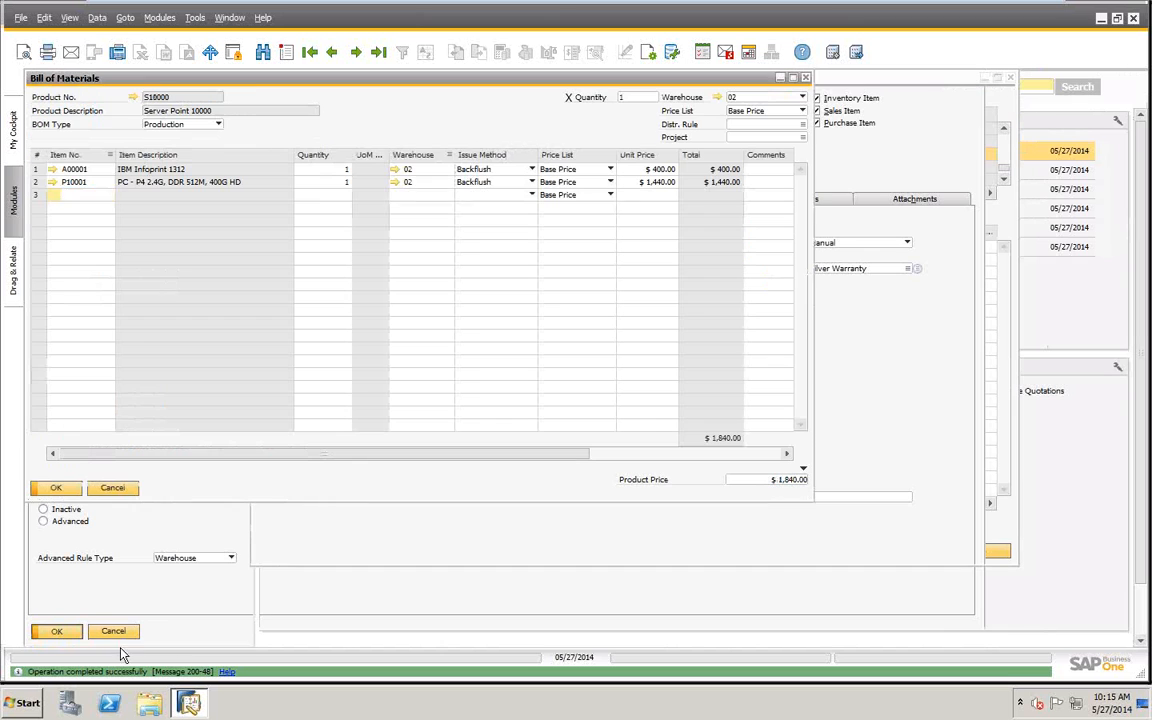
# - Close the bill of materials, the serial number update and its selection criteria
pyautogui.click(113, 488)
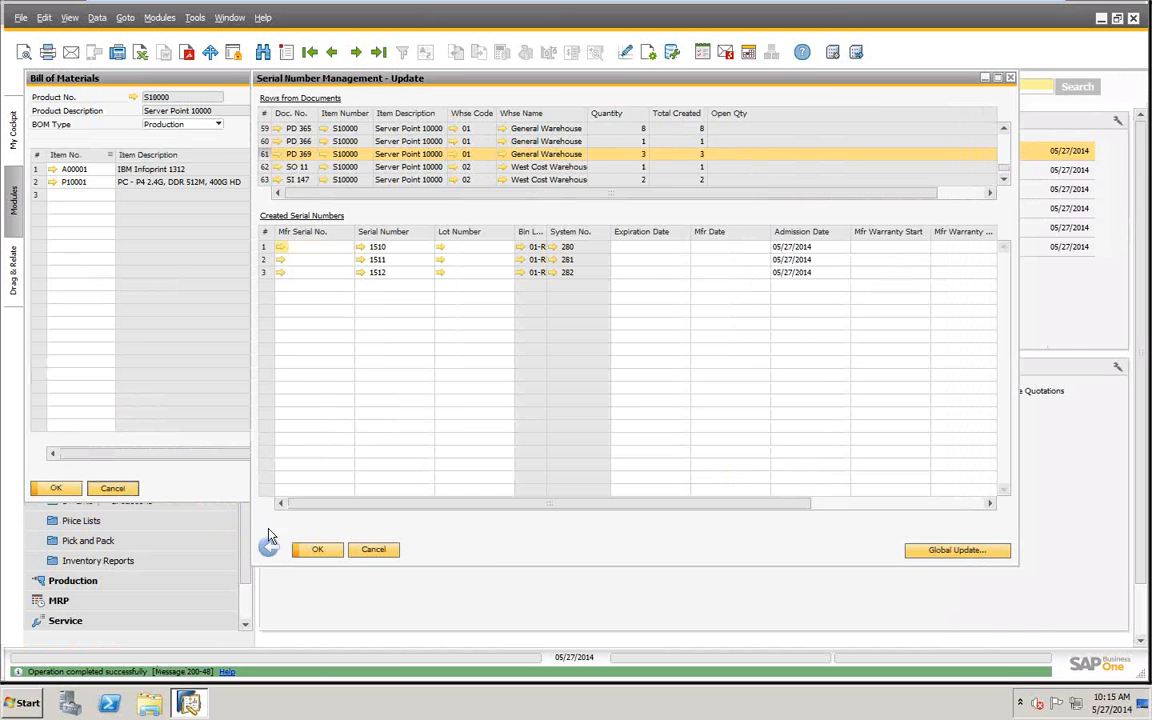
pyautogui.click(373, 549)
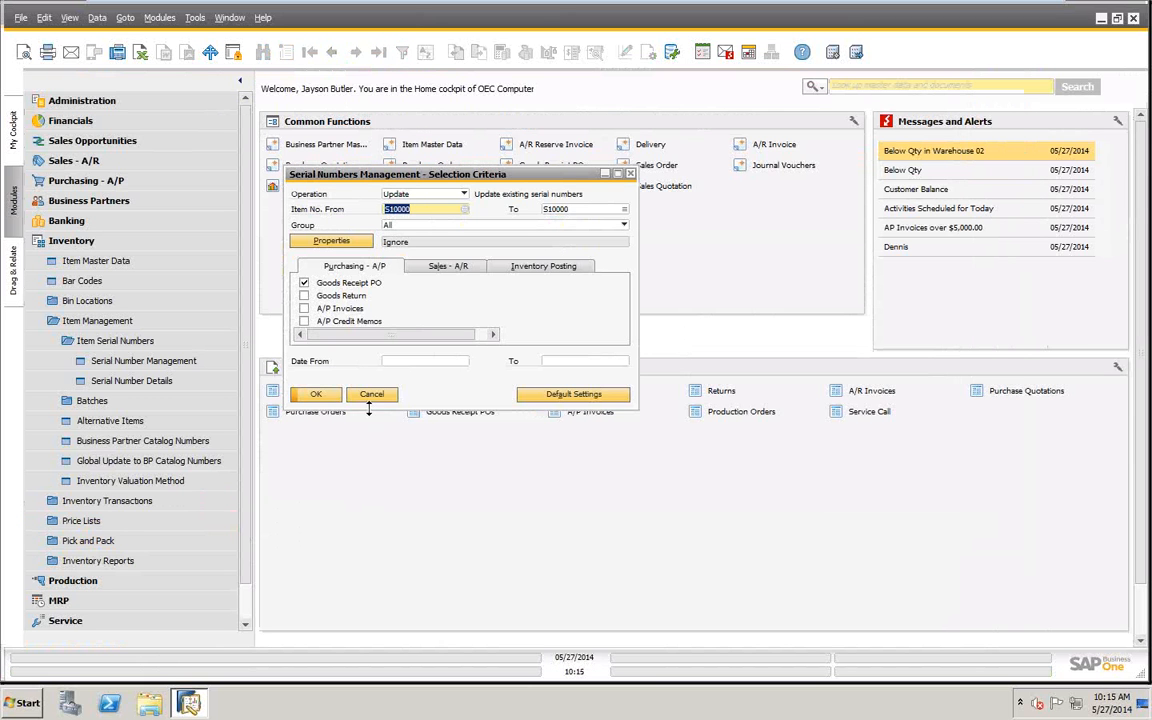
pyautogui.click(371, 394)
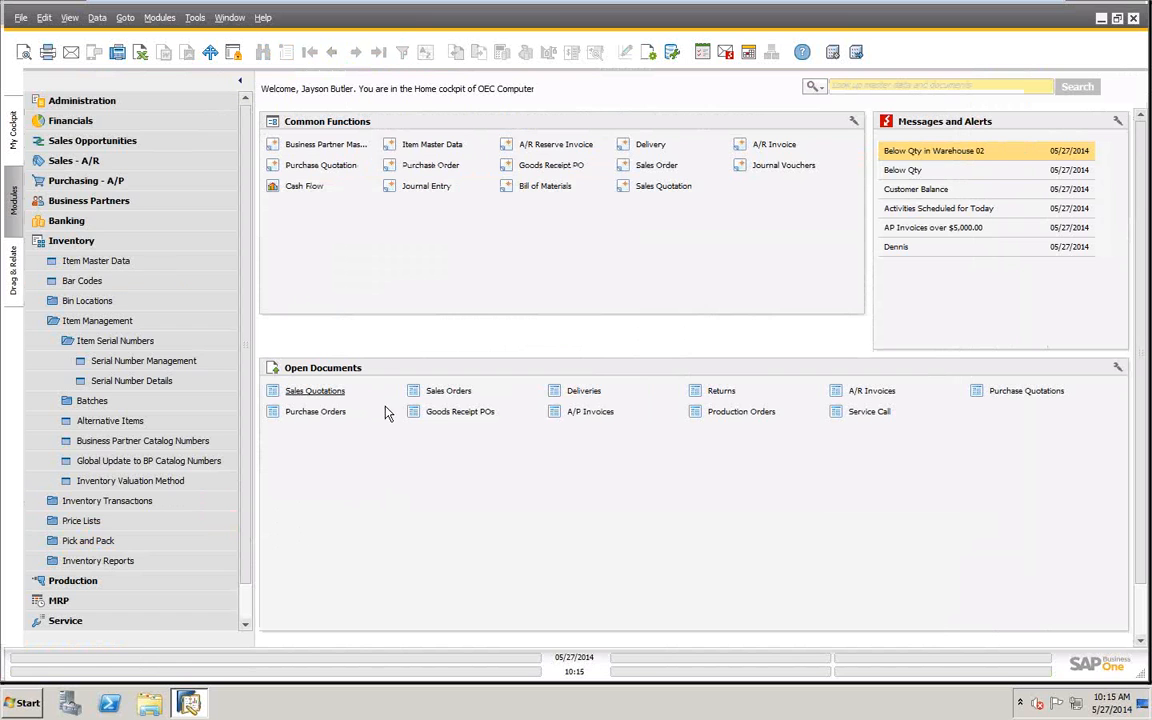
# - Start a new goods receipt PO for the vendor Acme Associates
pyautogui.click(83, 183)
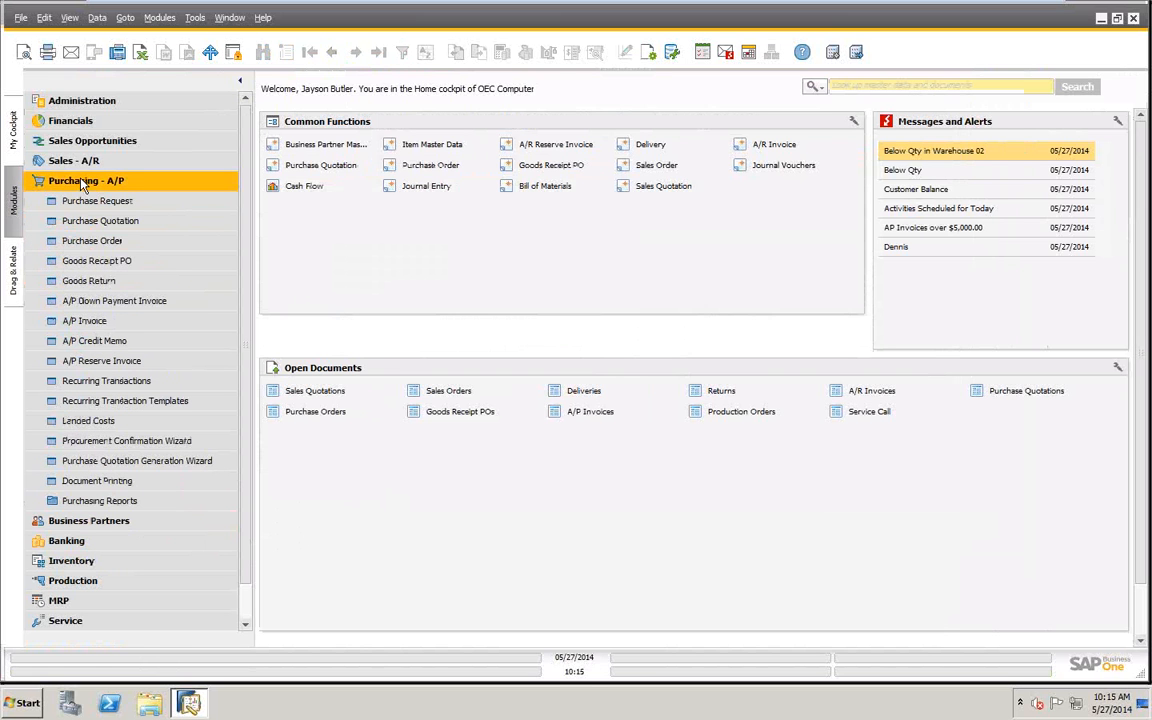
pyautogui.click(90, 262)
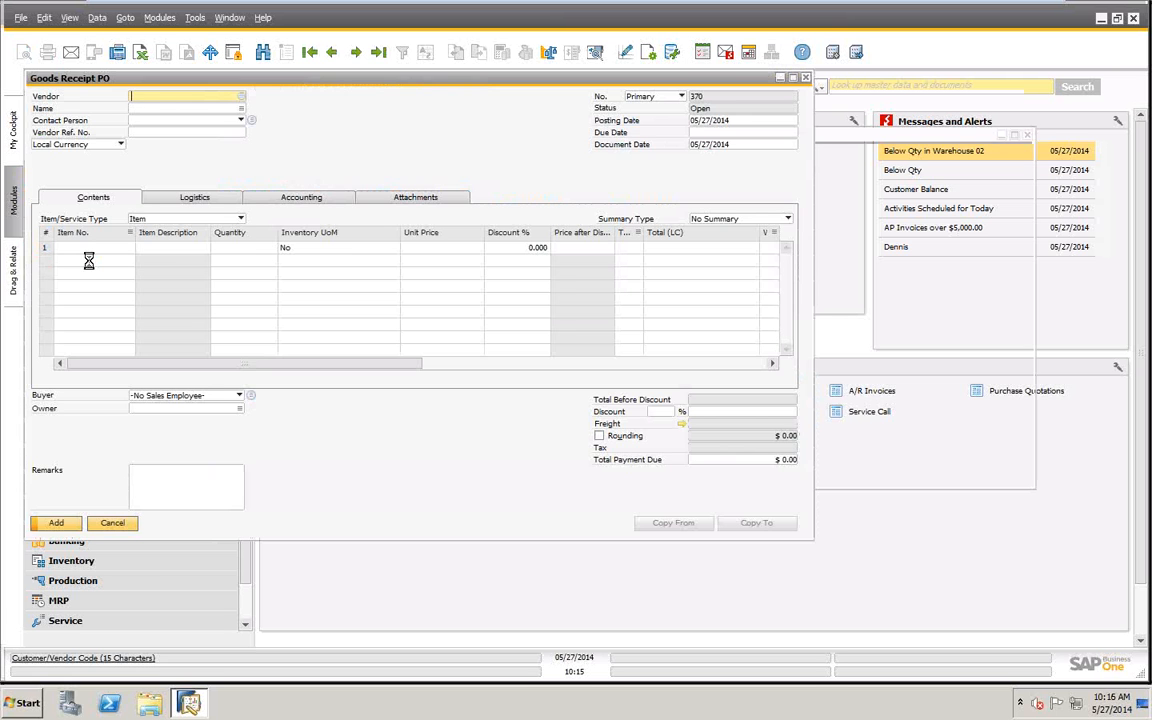
pyautogui.press('Tab')
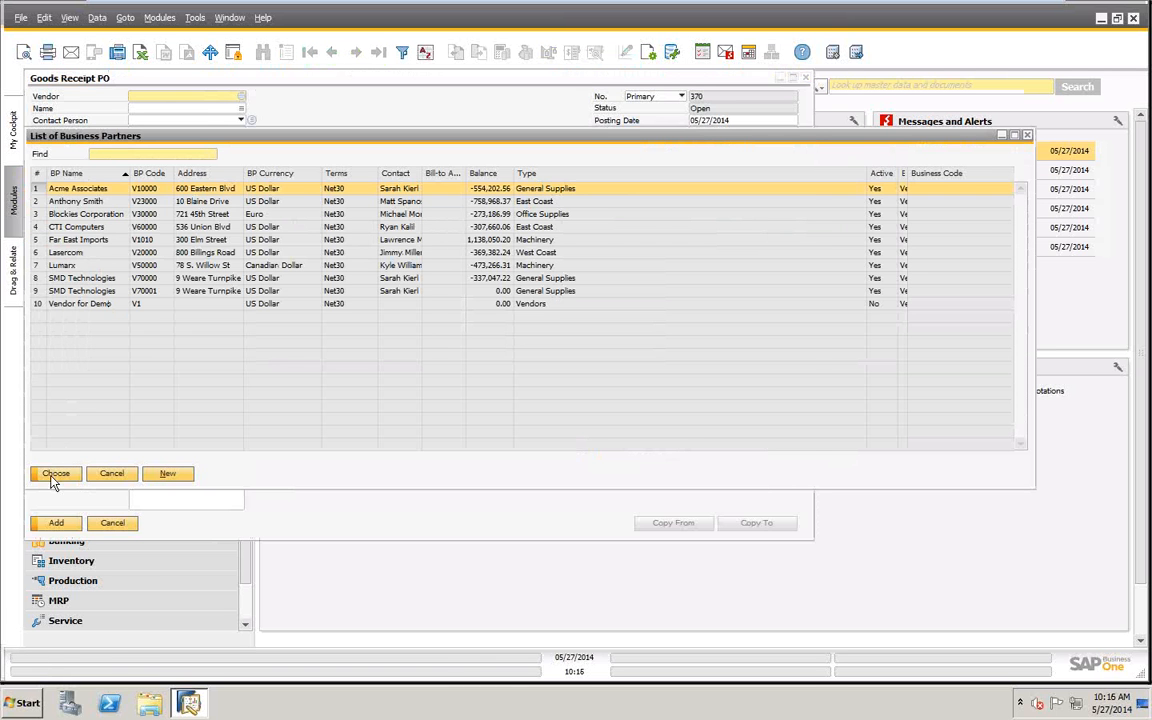
pyautogui.click(52, 478)
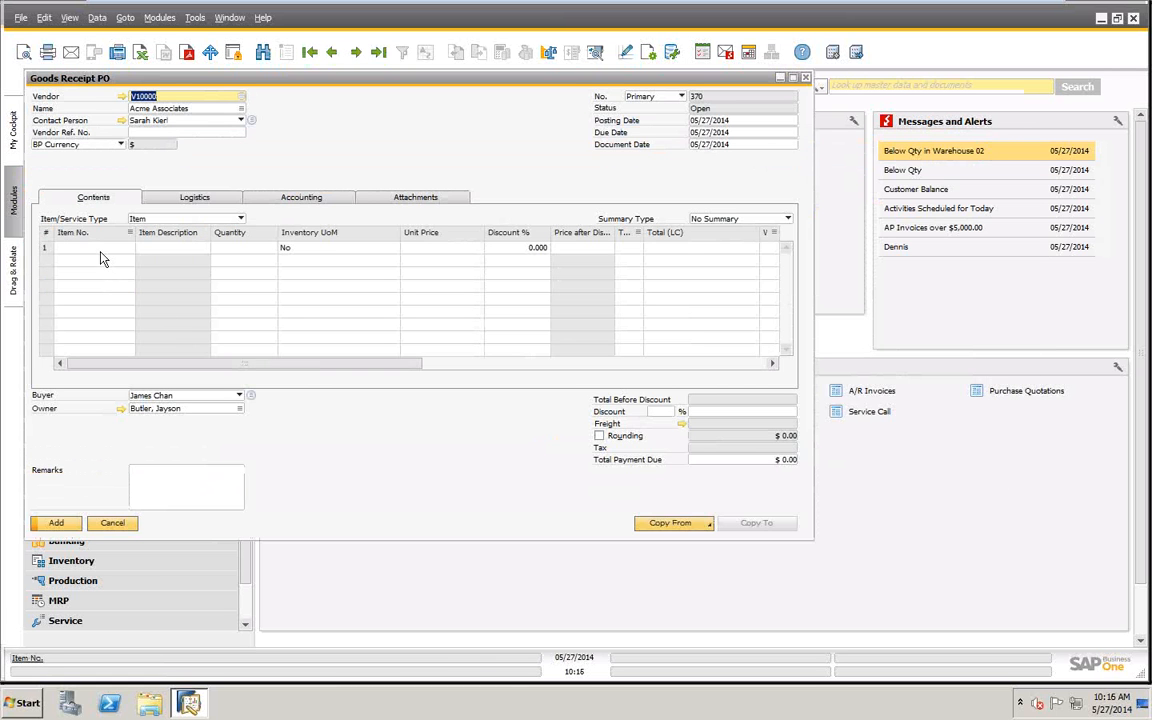
# - Enter item S10000 with quantity 2 and submit the goods receipt PO to bring up its serial number setup
pyautogui.click(100, 249)
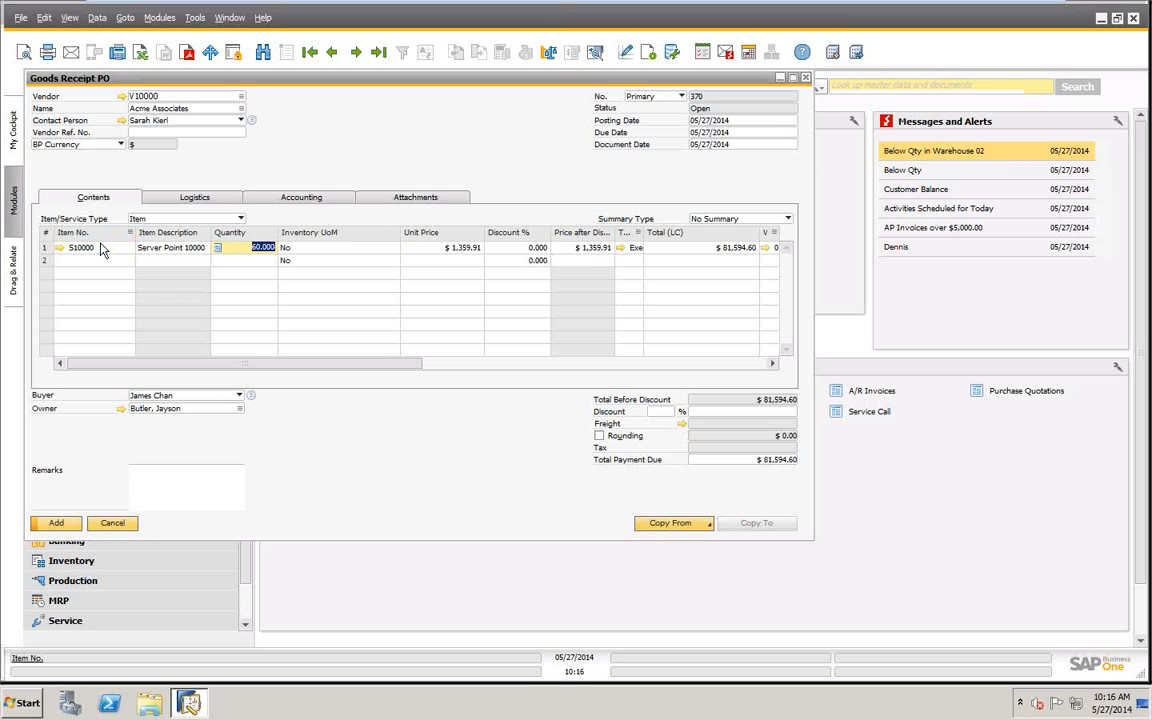
pyautogui.write('2')
pyautogui.press('Tab')
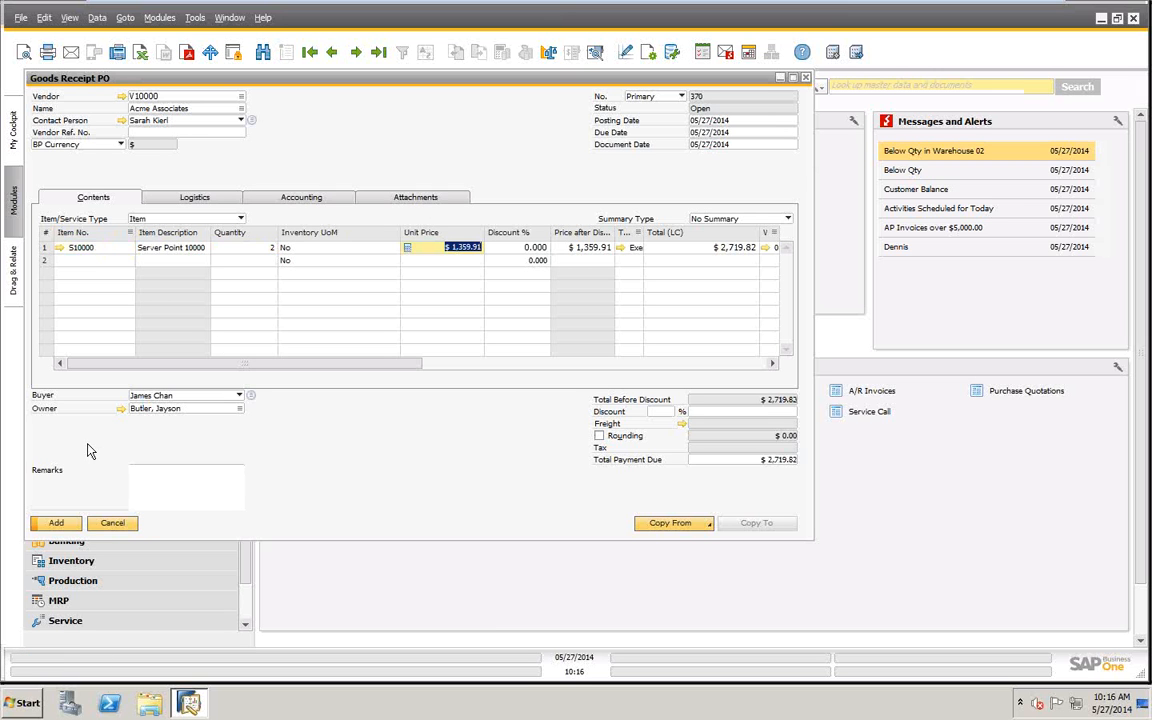
pyautogui.click(55, 525)
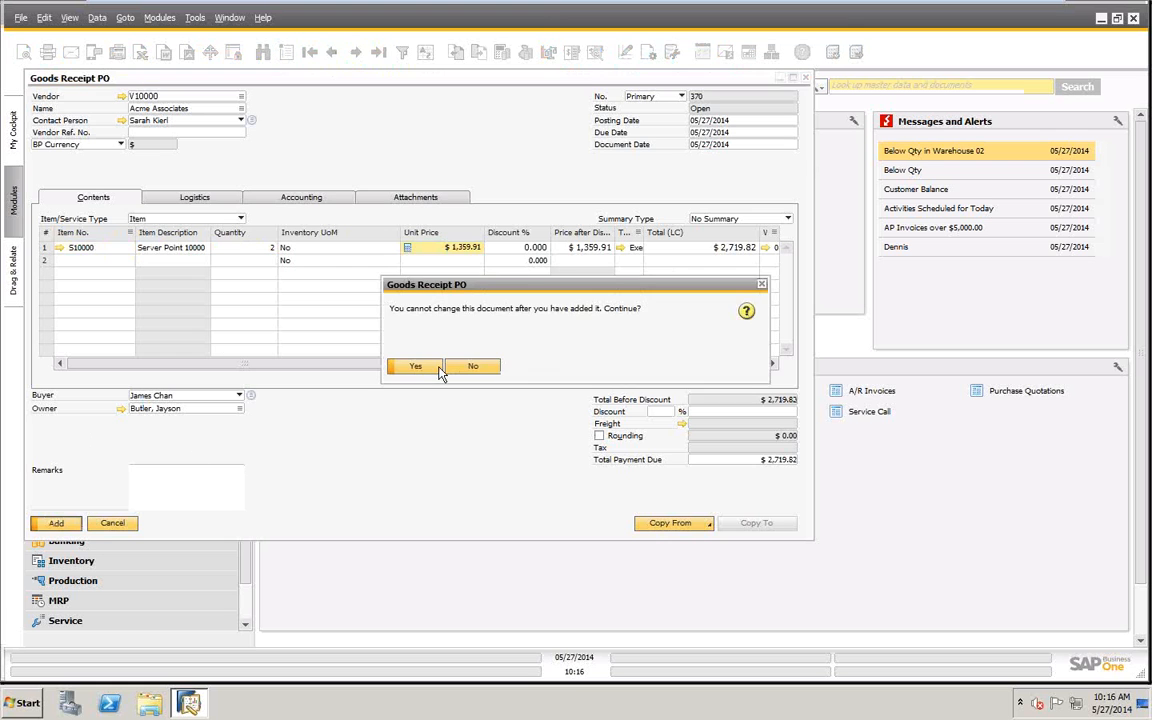
pyautogui.click(417, 368)
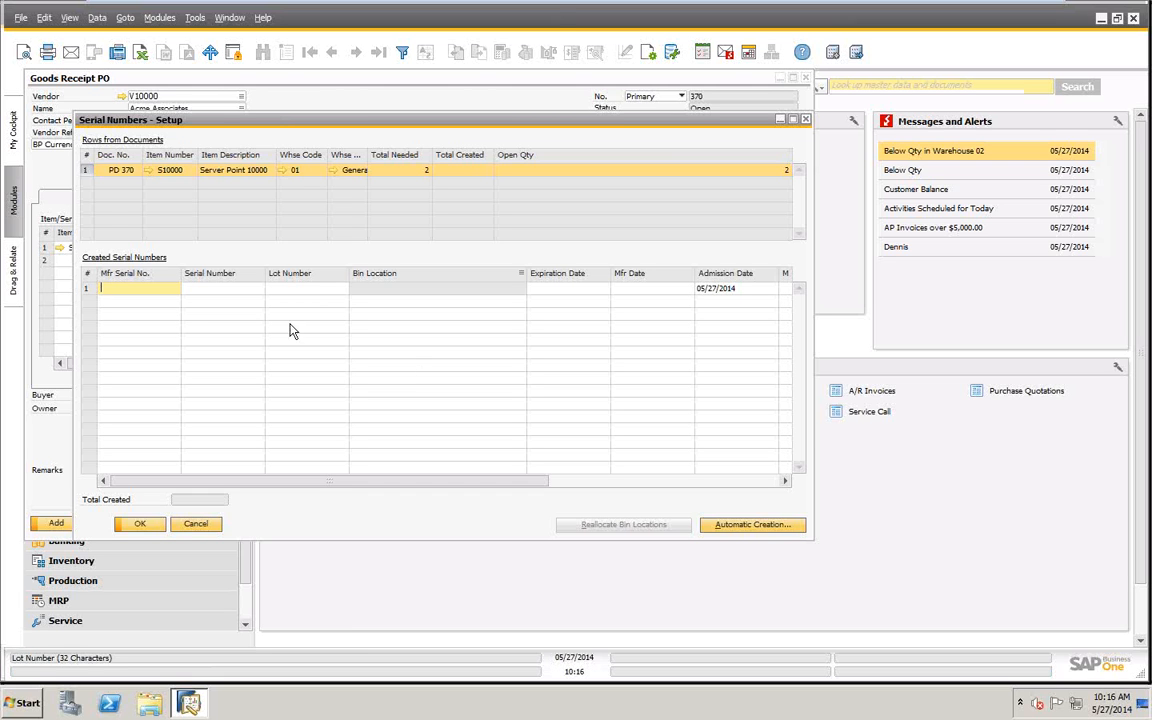
# - Assign serial numbers 1515 and 1516 to the two received units and confirm the serial number setup
pyautogui.click(152, 286)
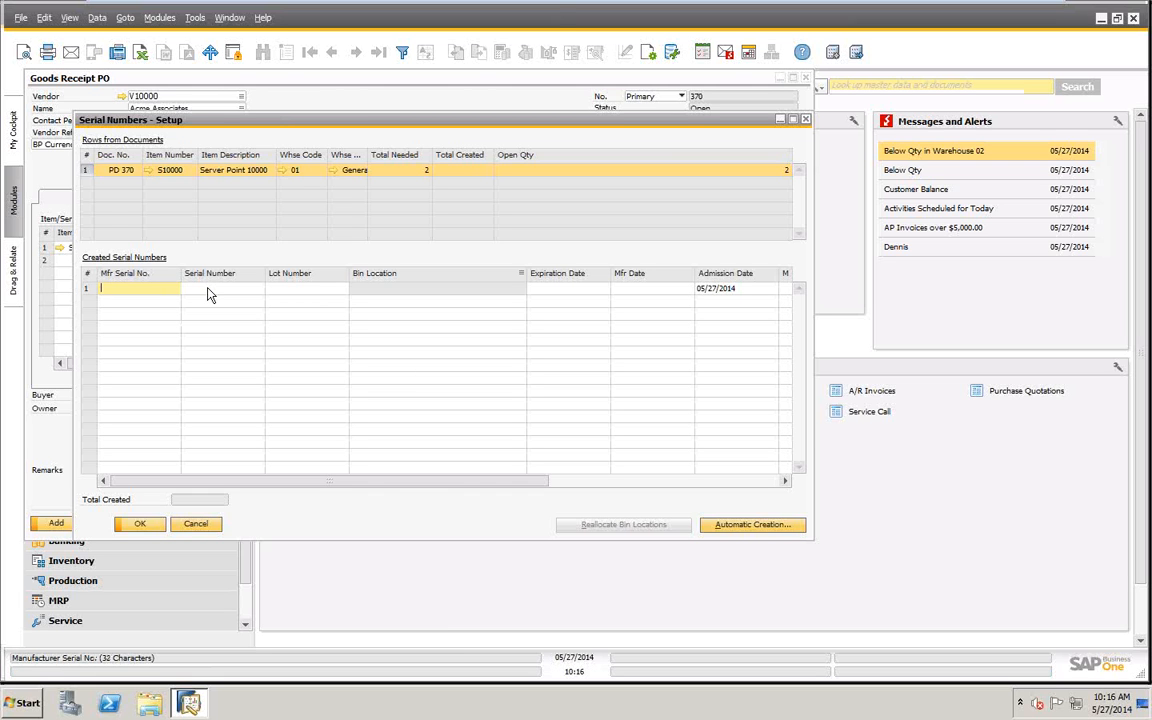
pyautogui.click(215, 290)
pyautogui.write('1')
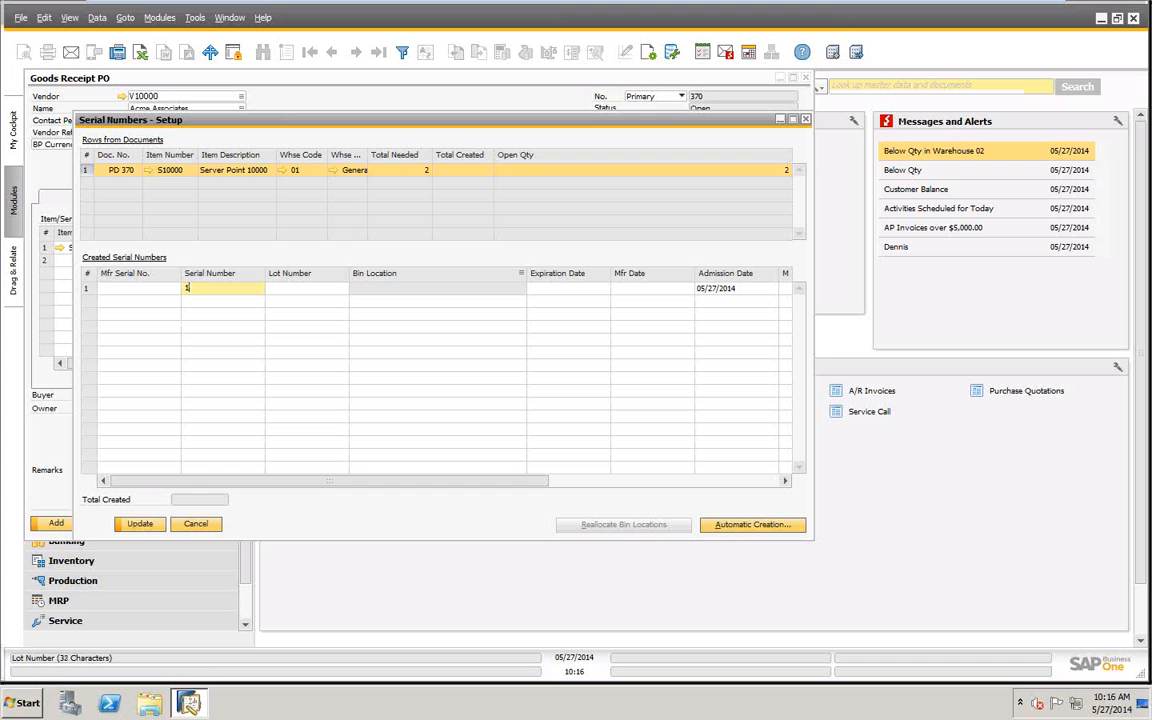
pyautogui.write('315')
pyautogui.press('Tab')
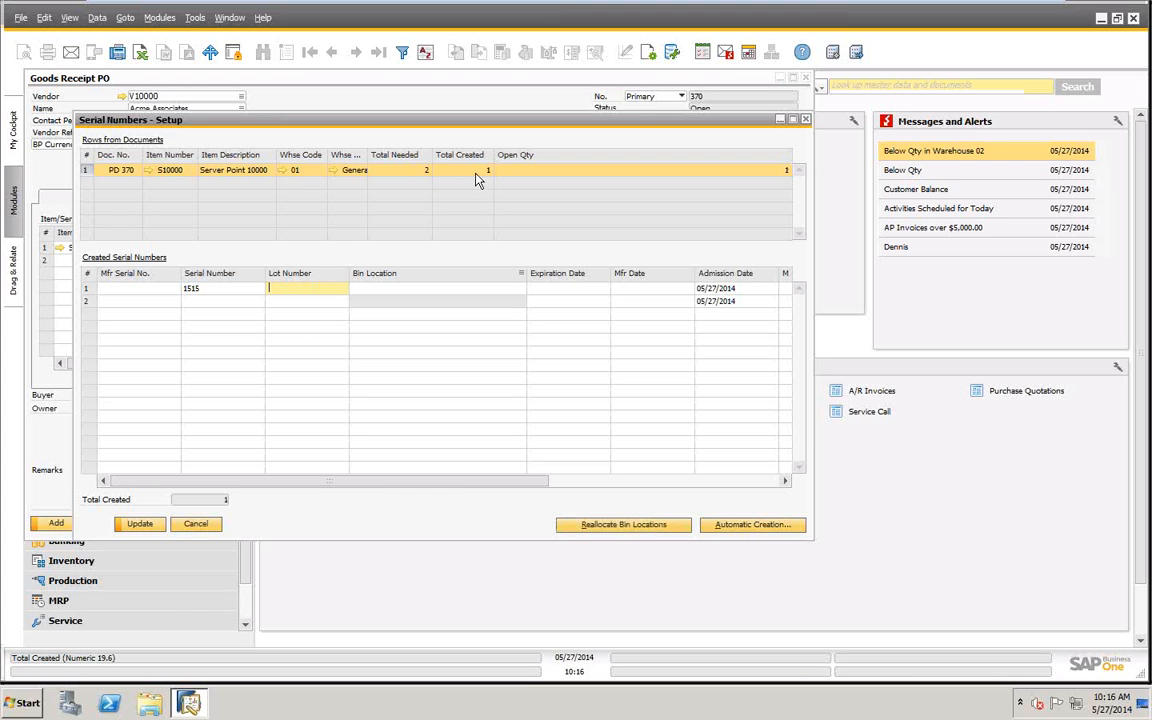
pyautogui.click(221, 301)
pyautogui.write('15')
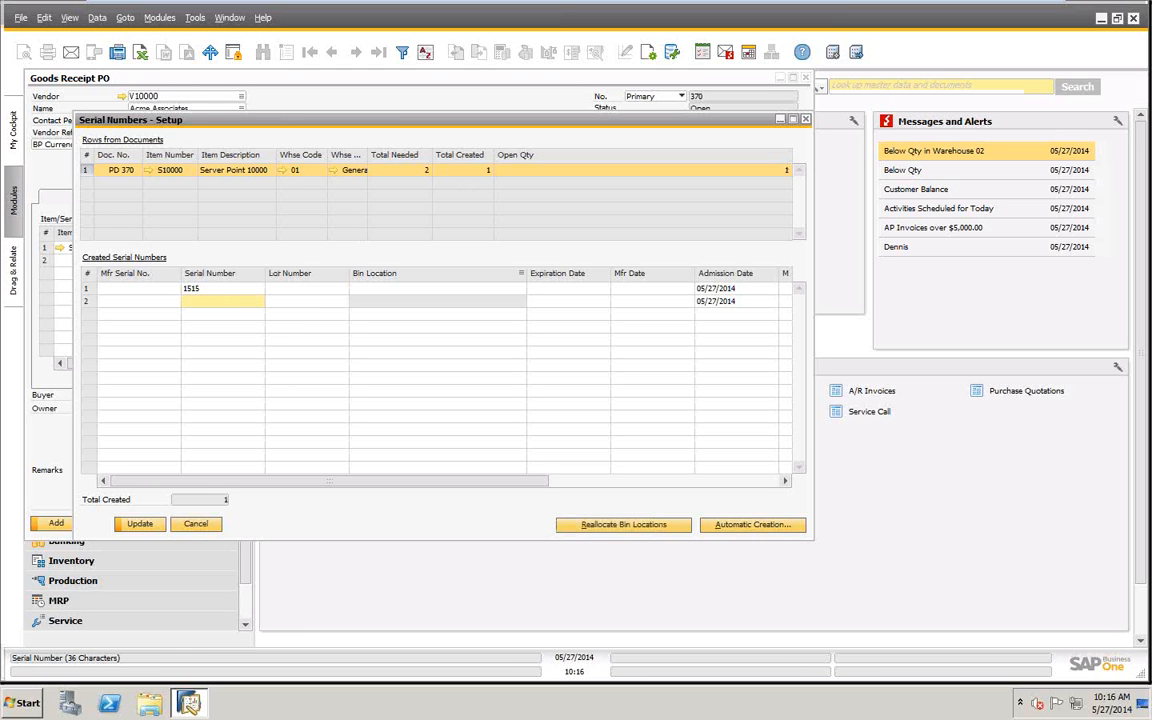
pyautogui.write('15')
pyautogui.press('Tab')
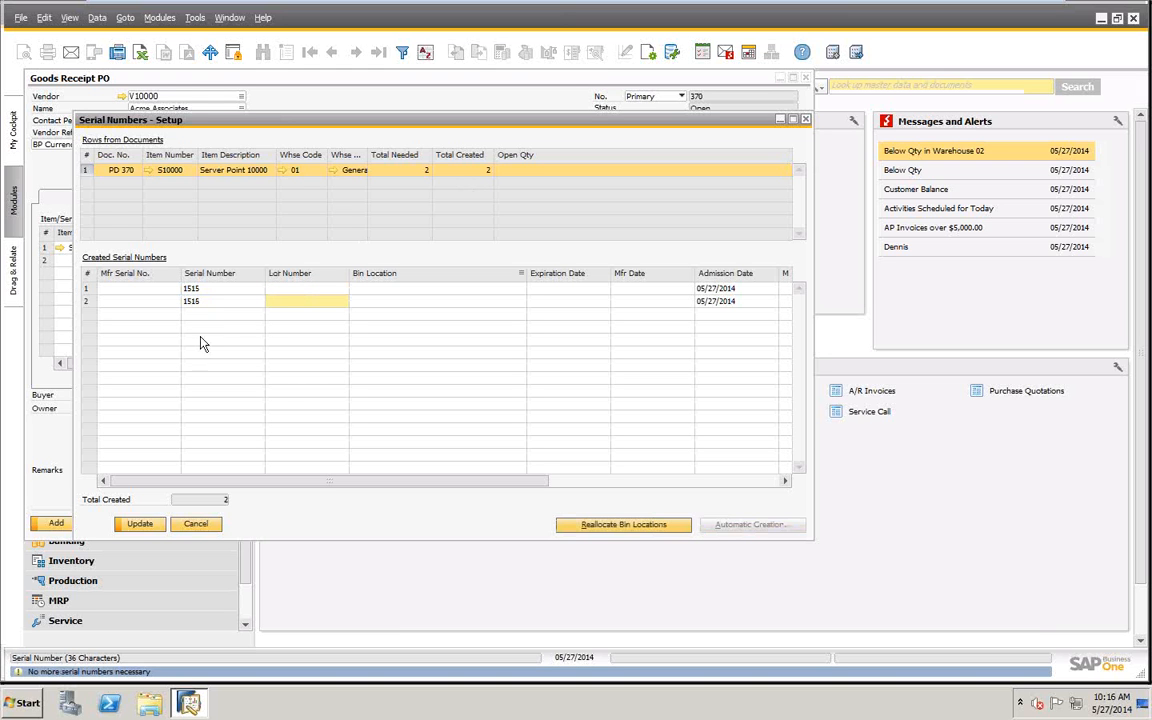
pyautogui.click(139, 525)
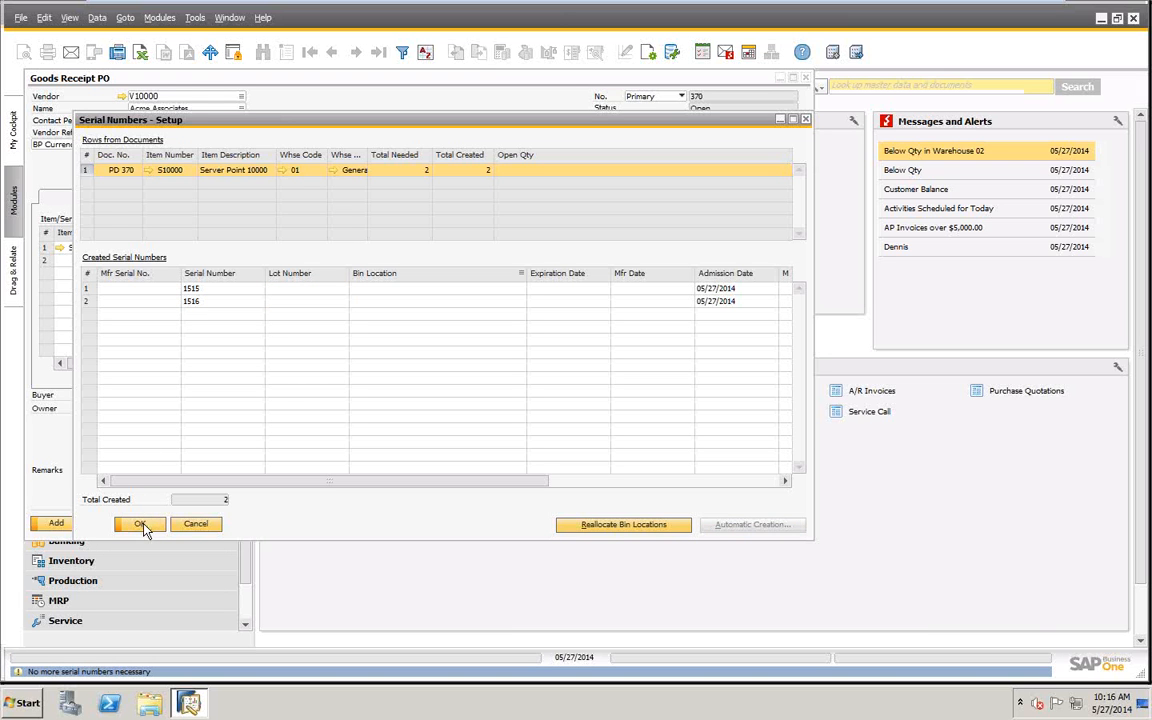
pyautogui.click(139, 525)
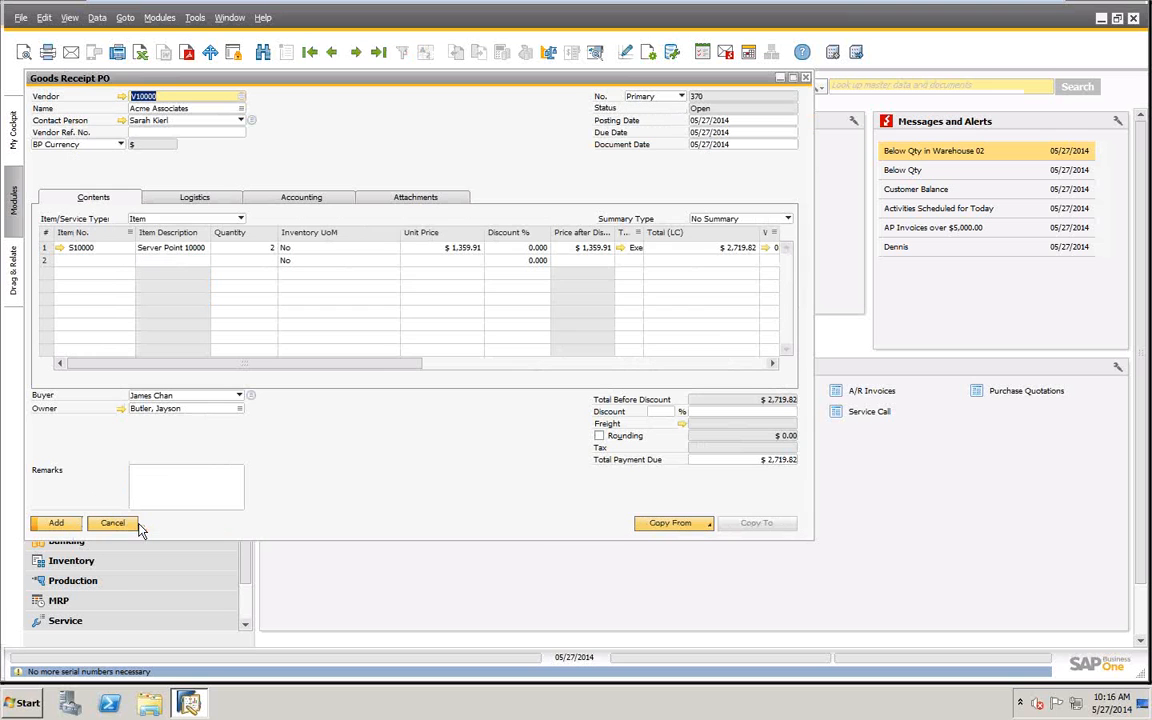
# - Add the goods receipt PO, letting the system automatically allocate the items to receiving bin locations
pyautogui.click(57, 524)
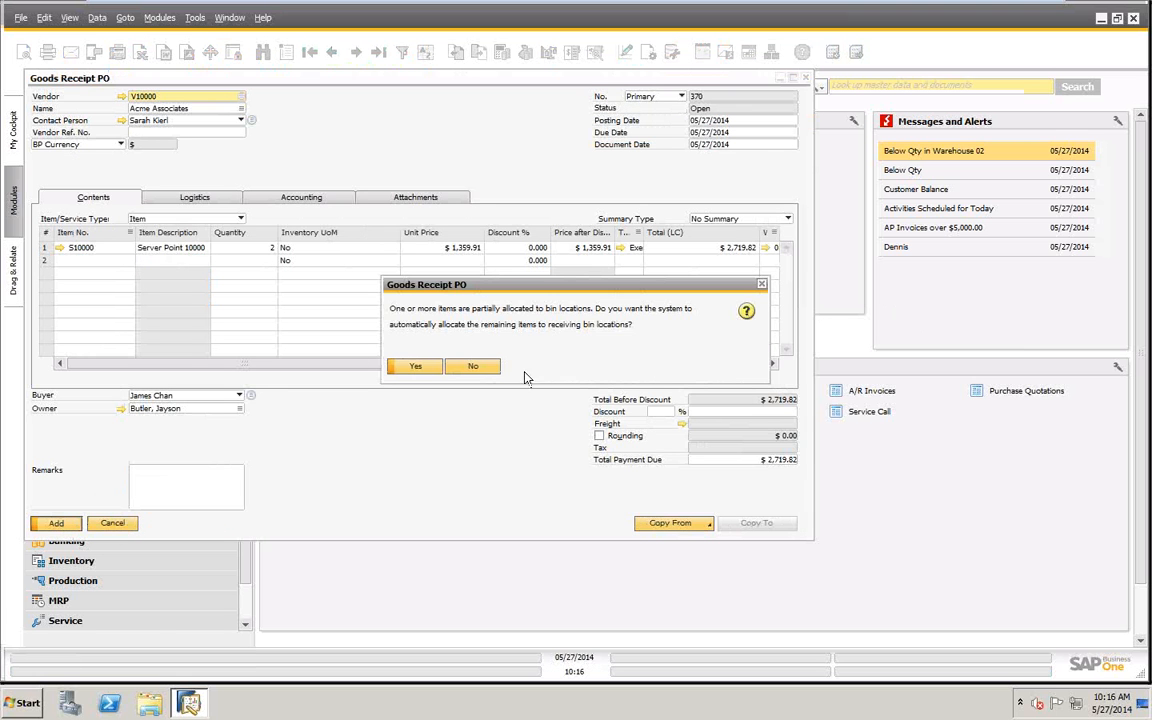
pyautogui.click(431, 376)
pyautogui.click(422, 368)
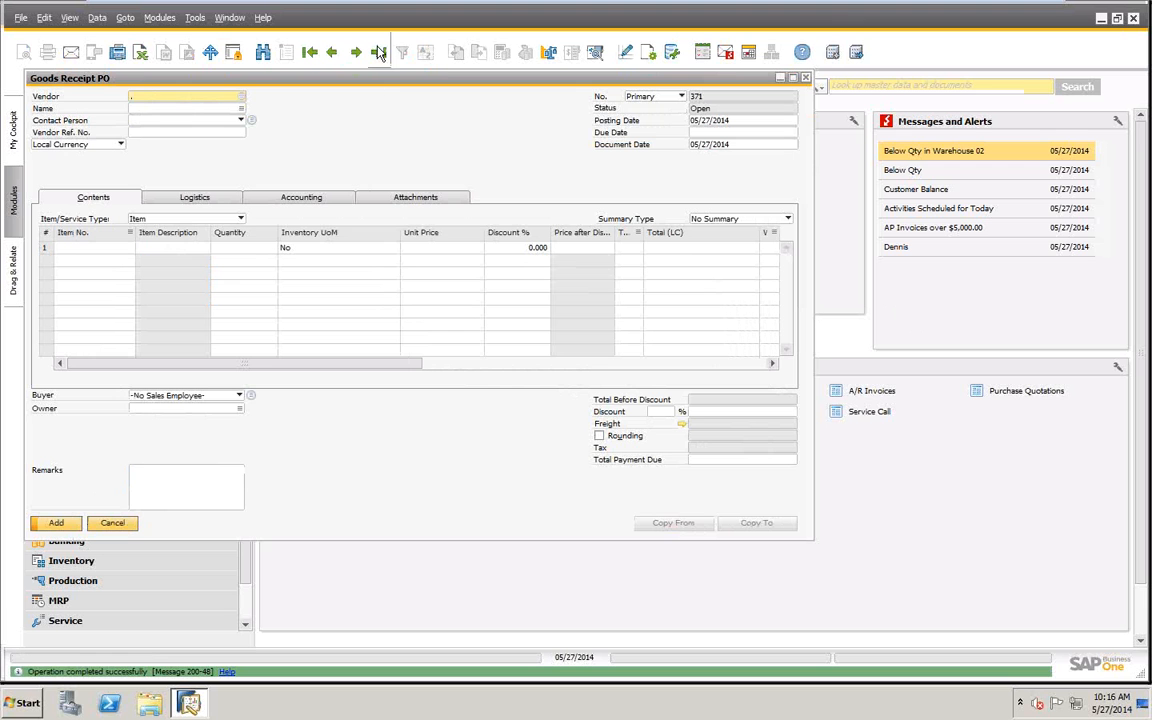
# - Display the last goods receipt PO and open its serial number transactions report
pyautogui.click(378, 52)
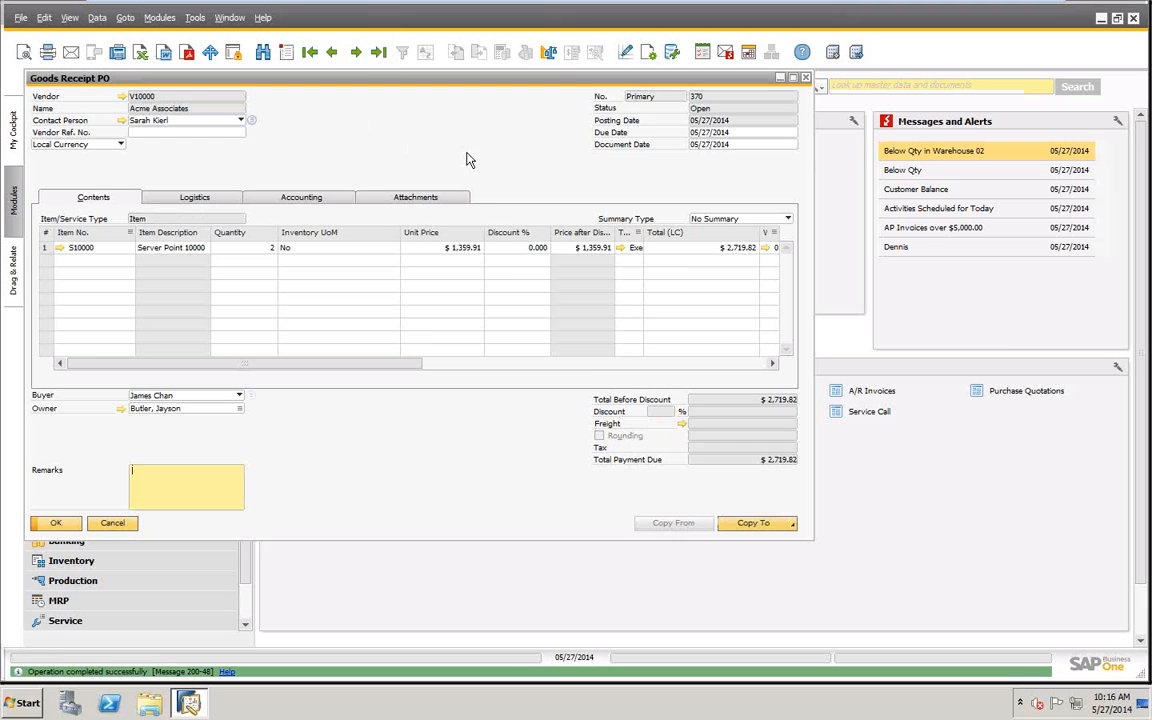
pyautogui.rightClick(511, 147)
pyautogui.click(560, 290)
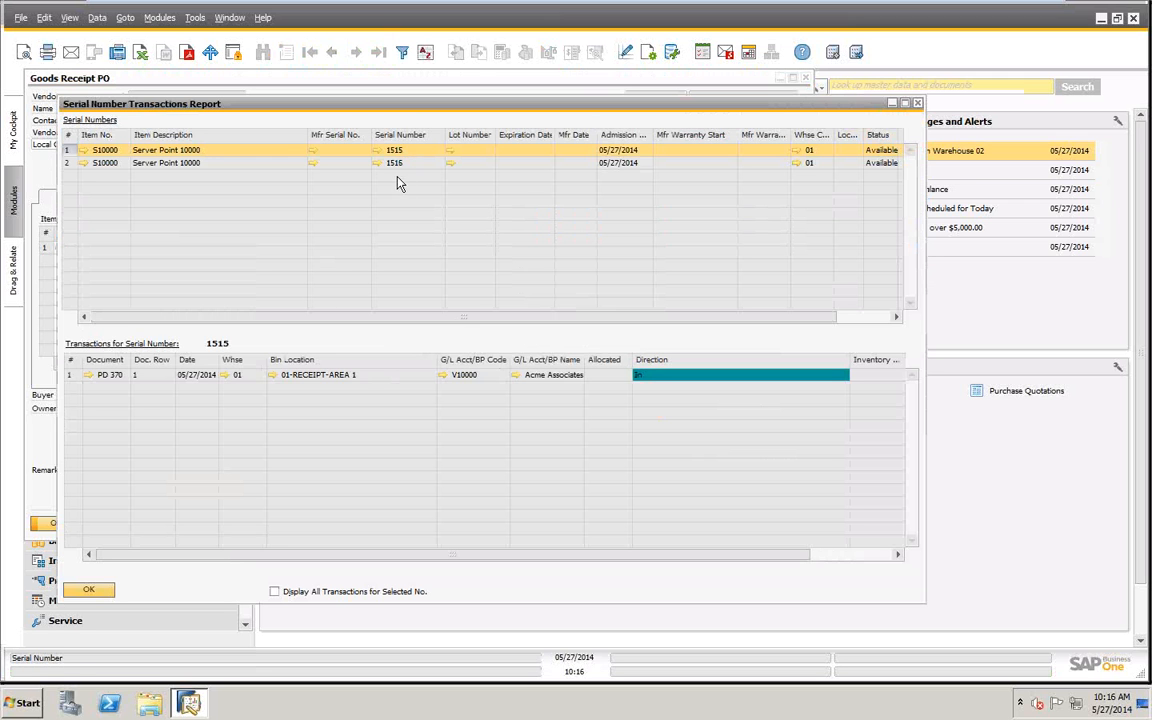
# - Open the item master data of S10000 from the report and select On Release Only as the Management Method
pyautogui.click(84, 150)
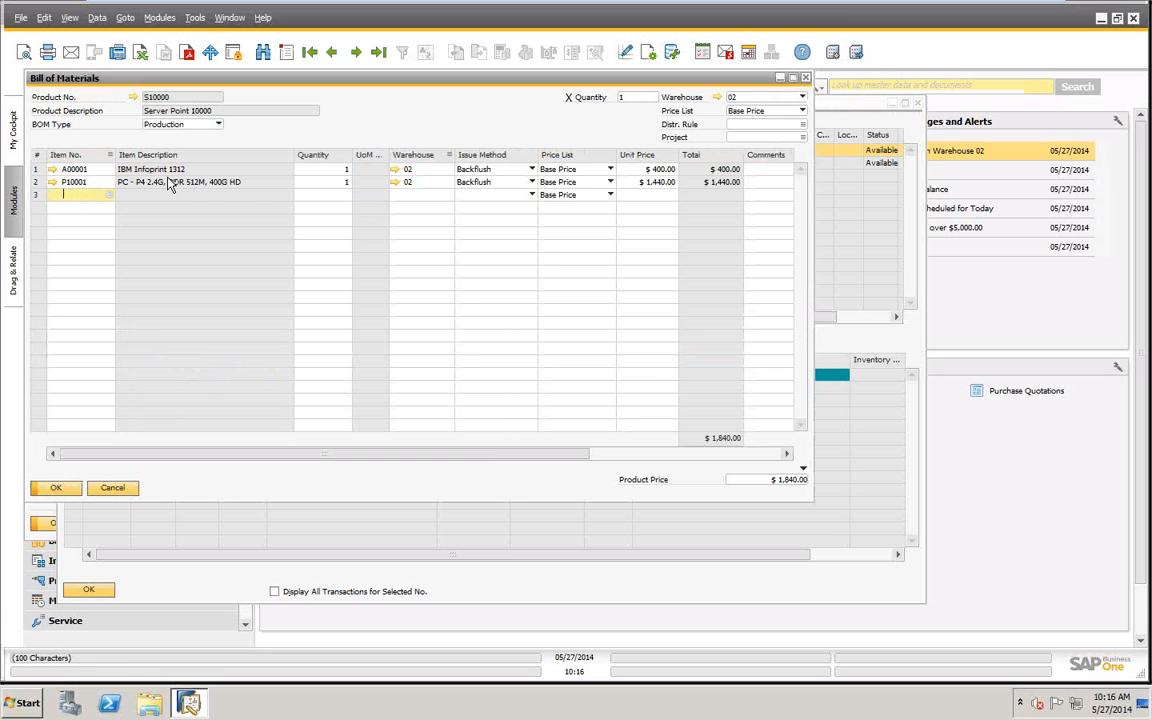
pyautogui.click(133, 97)
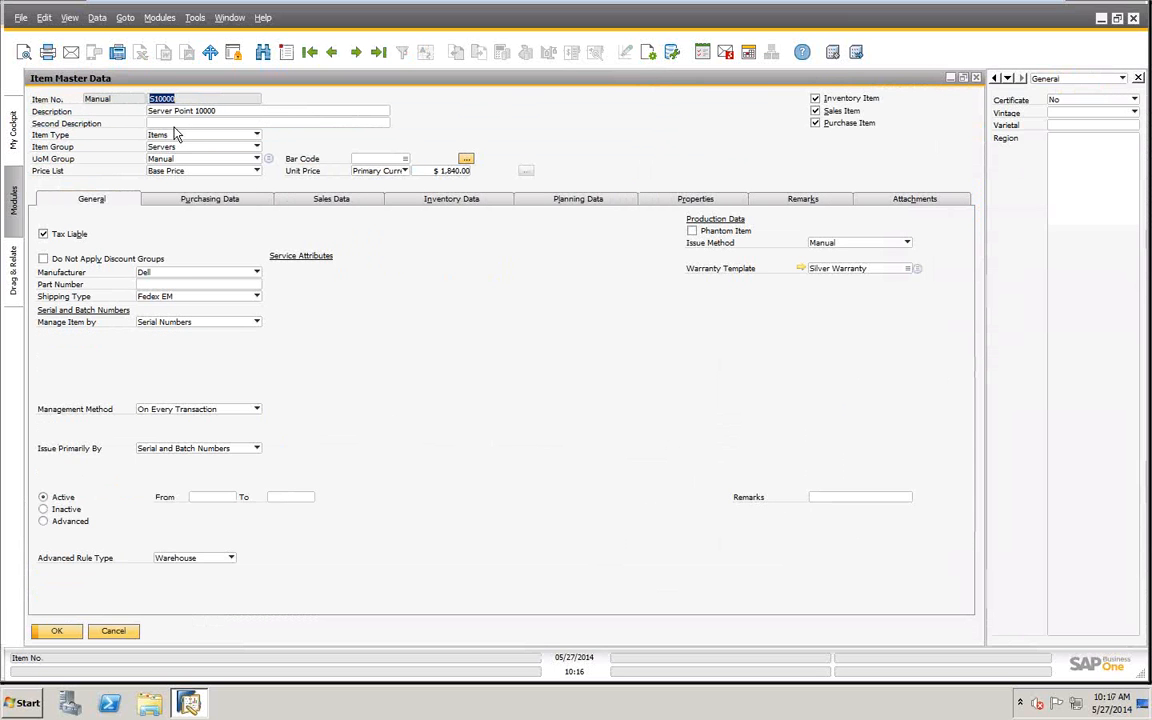
pyautogui.click(256, 409)
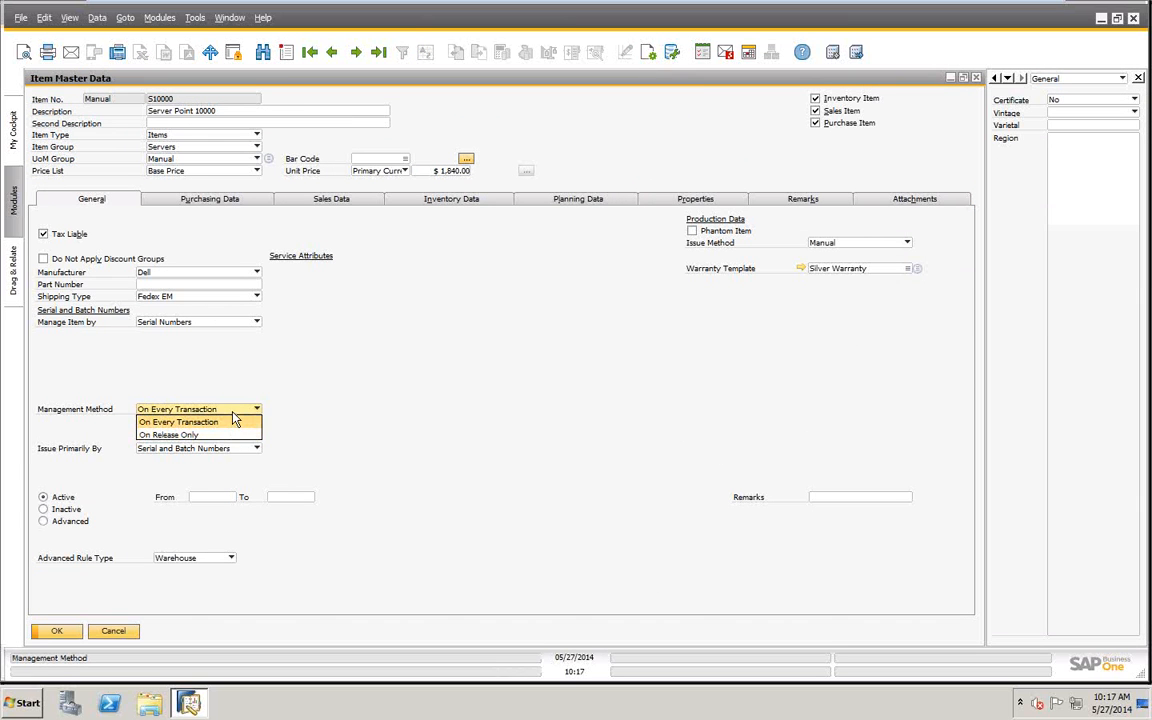
pyautogui.click(232, 421)
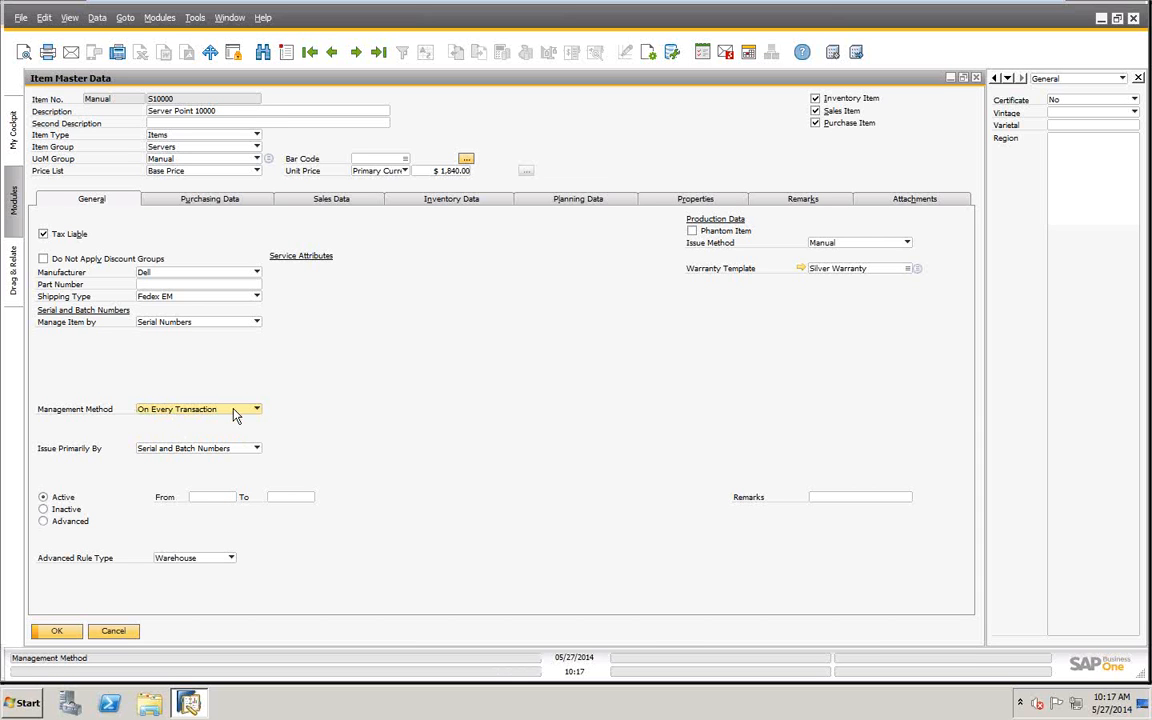
pyautogui.click(257, 410)
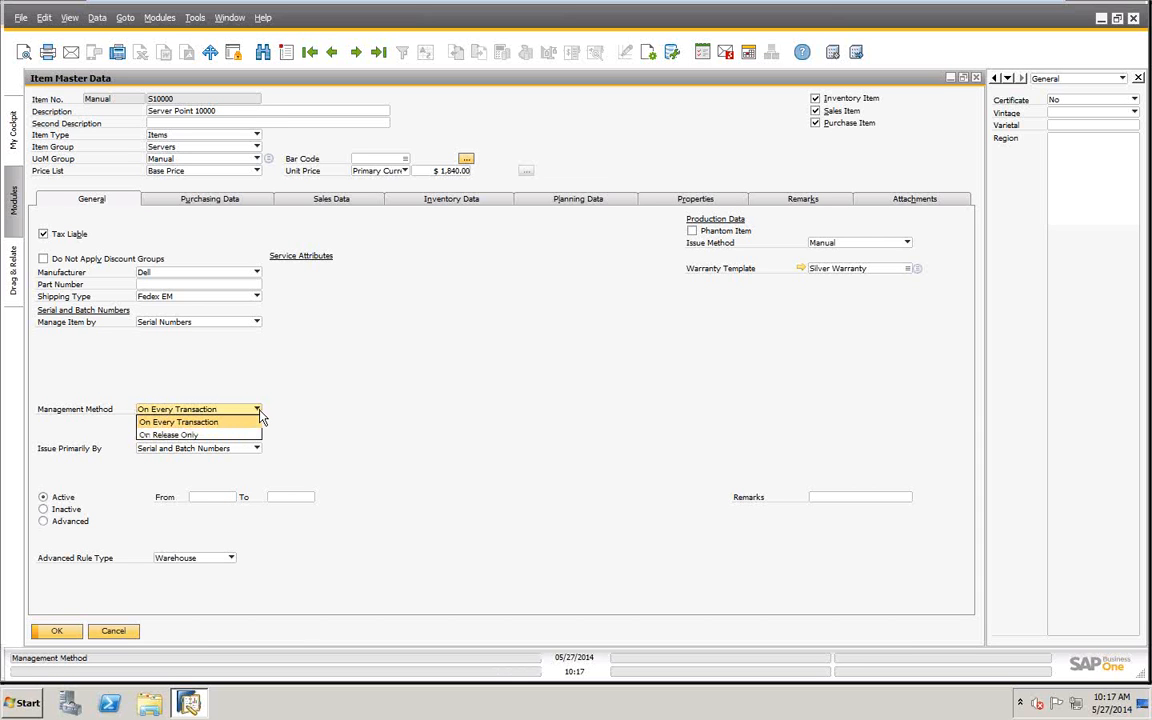
pyautogui.click(170, 436)
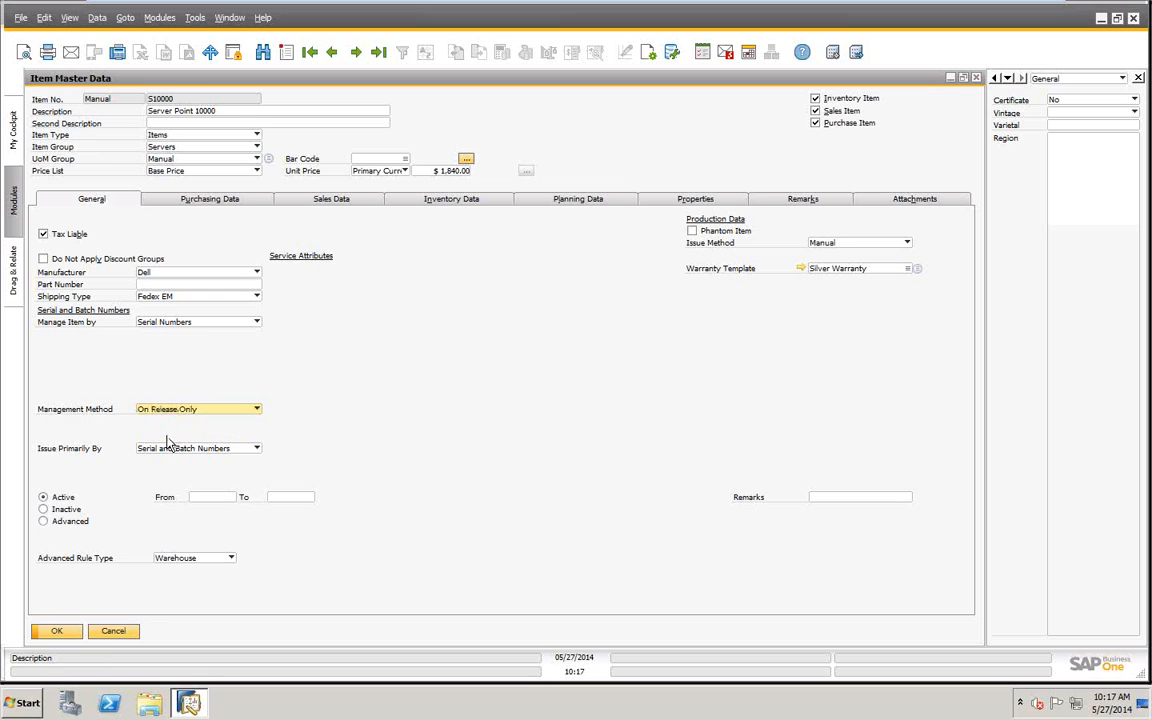
# - Toggle Automatic Serial Number Creation on Receipt for item S10000 on and off, and discard the item master changes
pyautogui.click(43, 435)
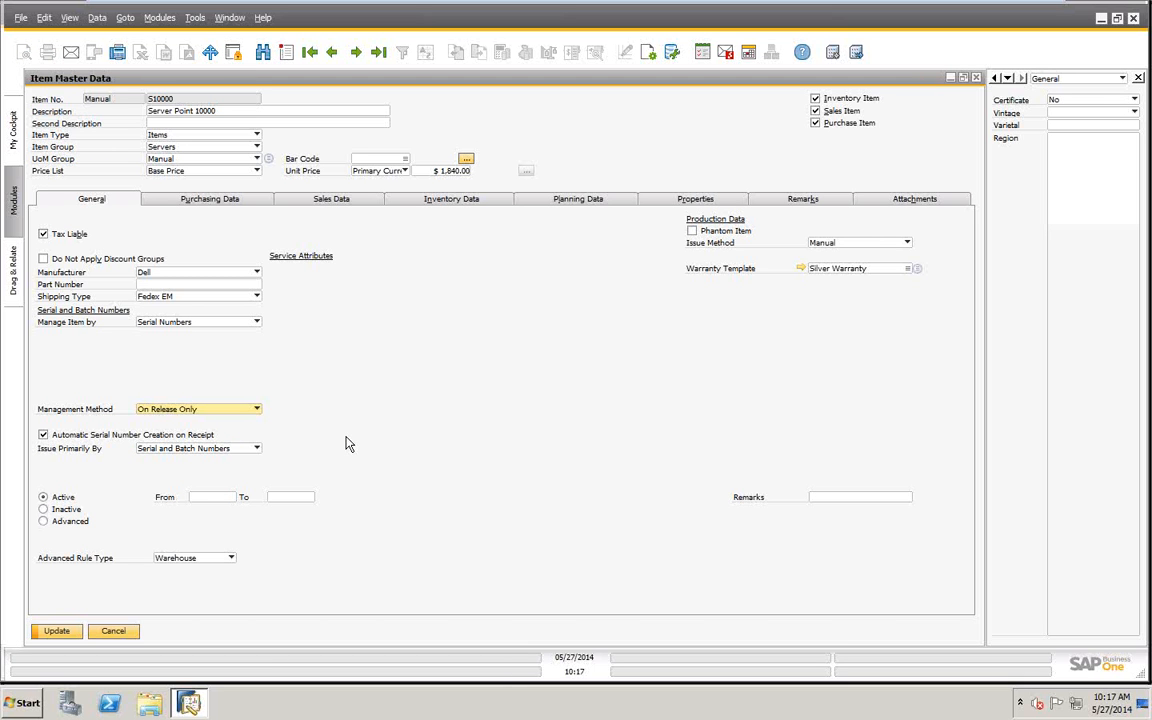
pyautogui.click(43, 435)
pyautogui.click(113, 631)
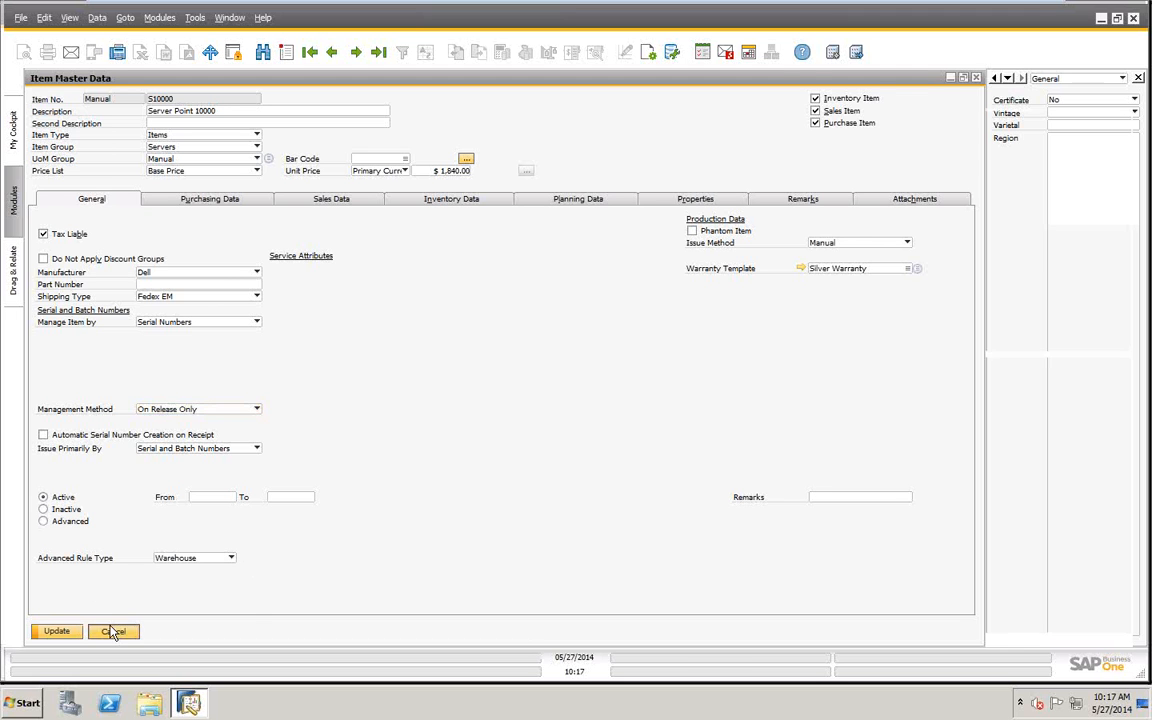
pyautogui.click(112, 488)
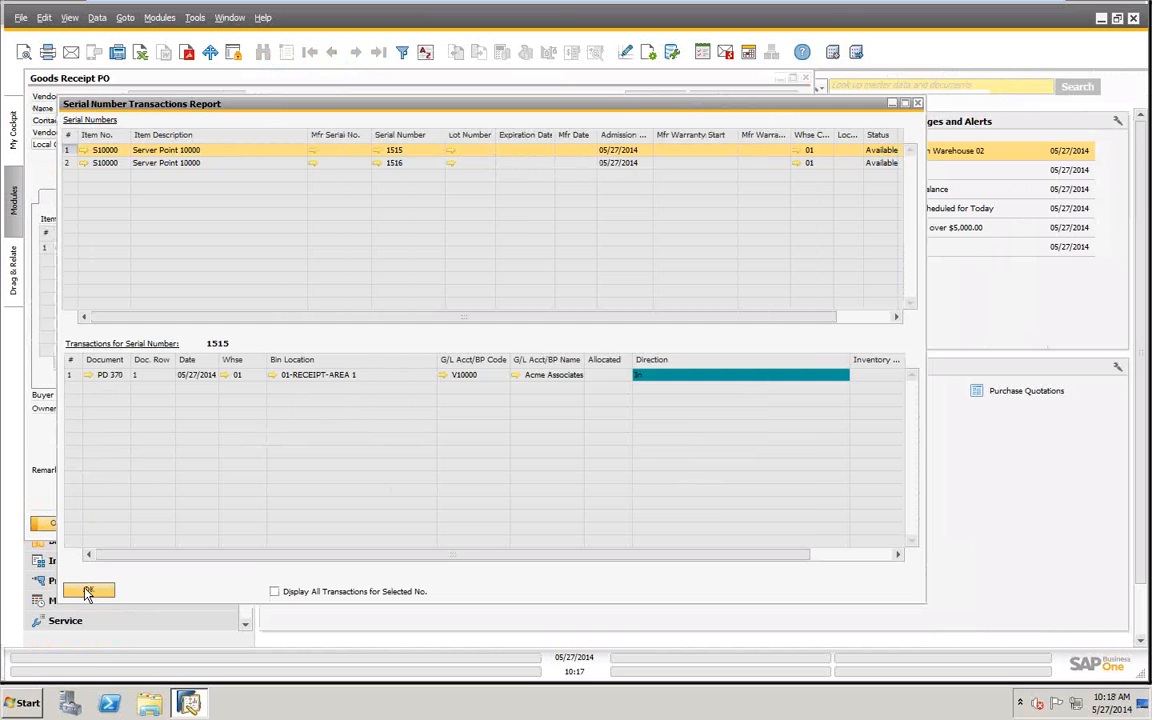
# - Close the serial number report and goods receipt PO, and display the last record in Serial Number Details
pyautogui.click(90, 590)
pyautogui.click(112, 524)
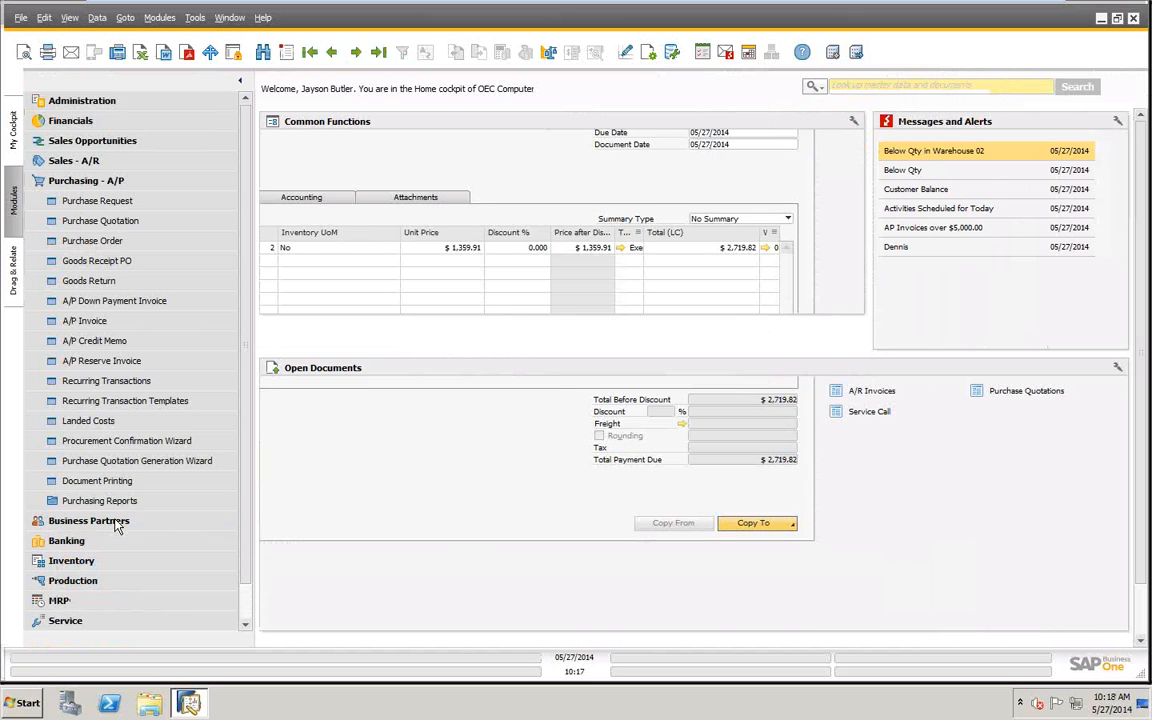
pyautogui.click(80, 183)
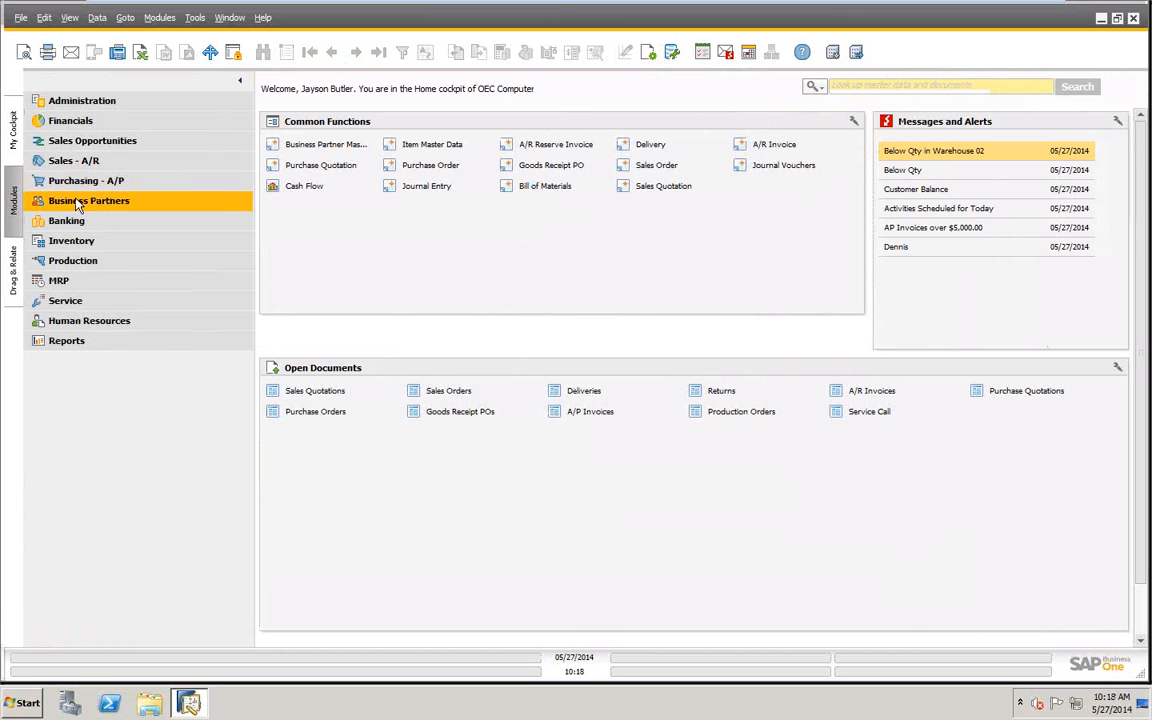
pyautogui.click(68, 241)
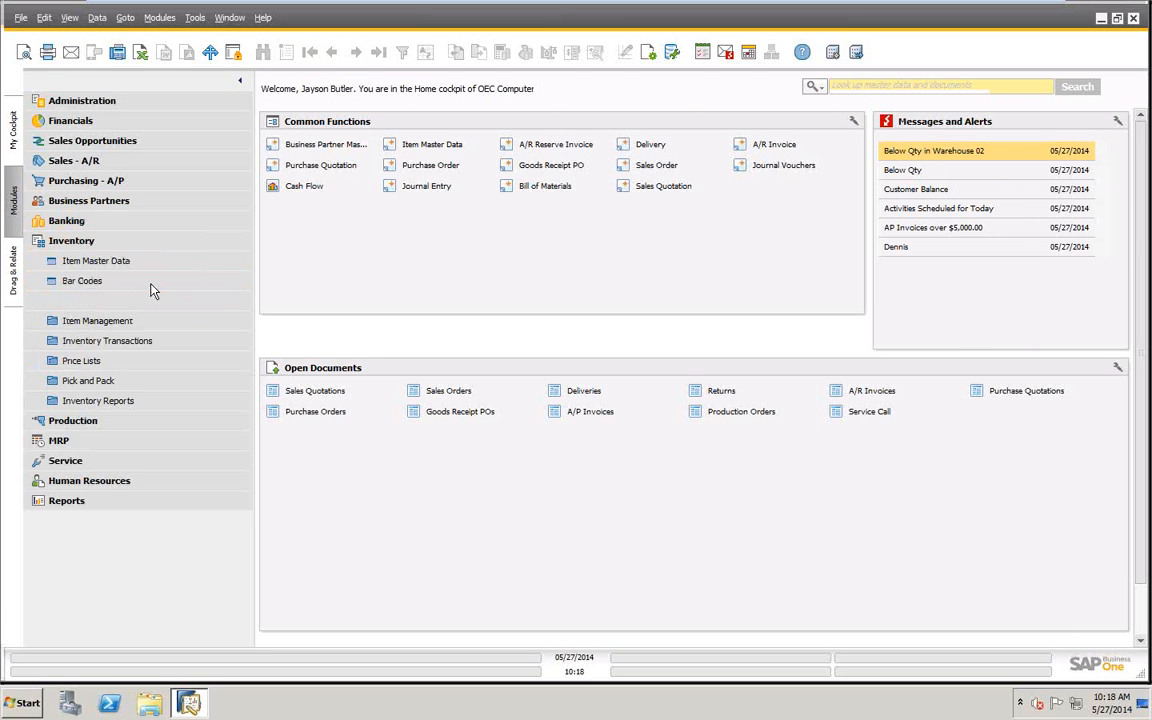
pyautogui.click(97, 325)
pyautogui.click(105, 341)
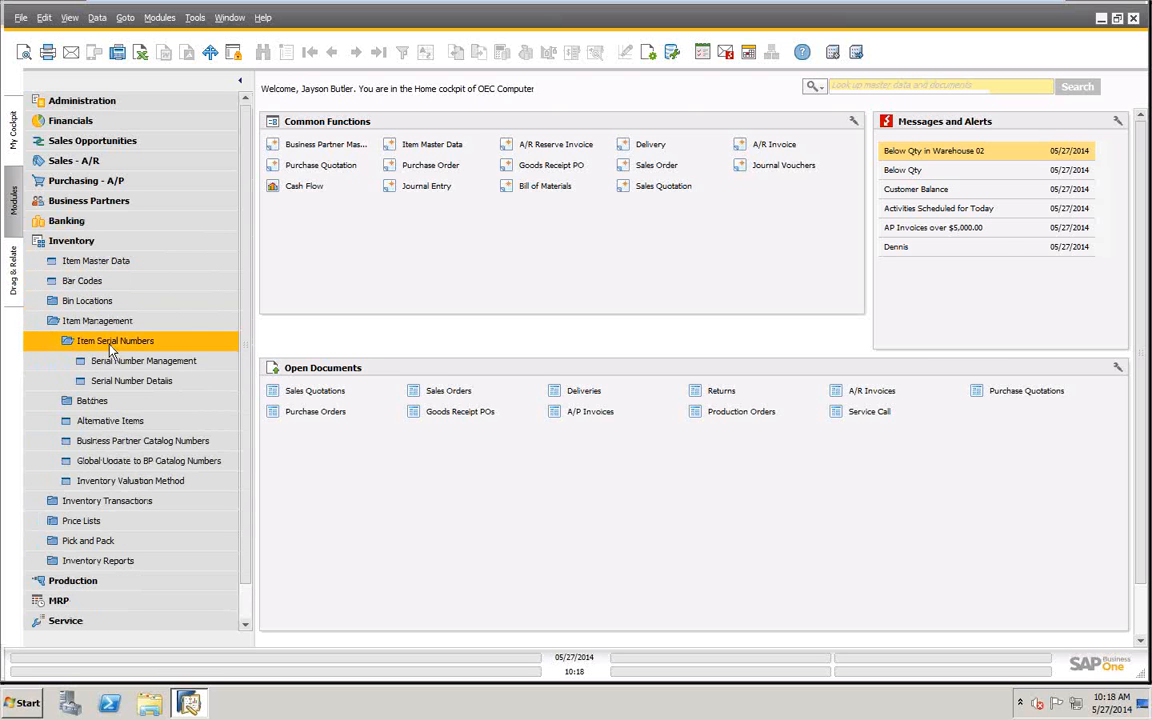
pyautogui.click(150, 381)
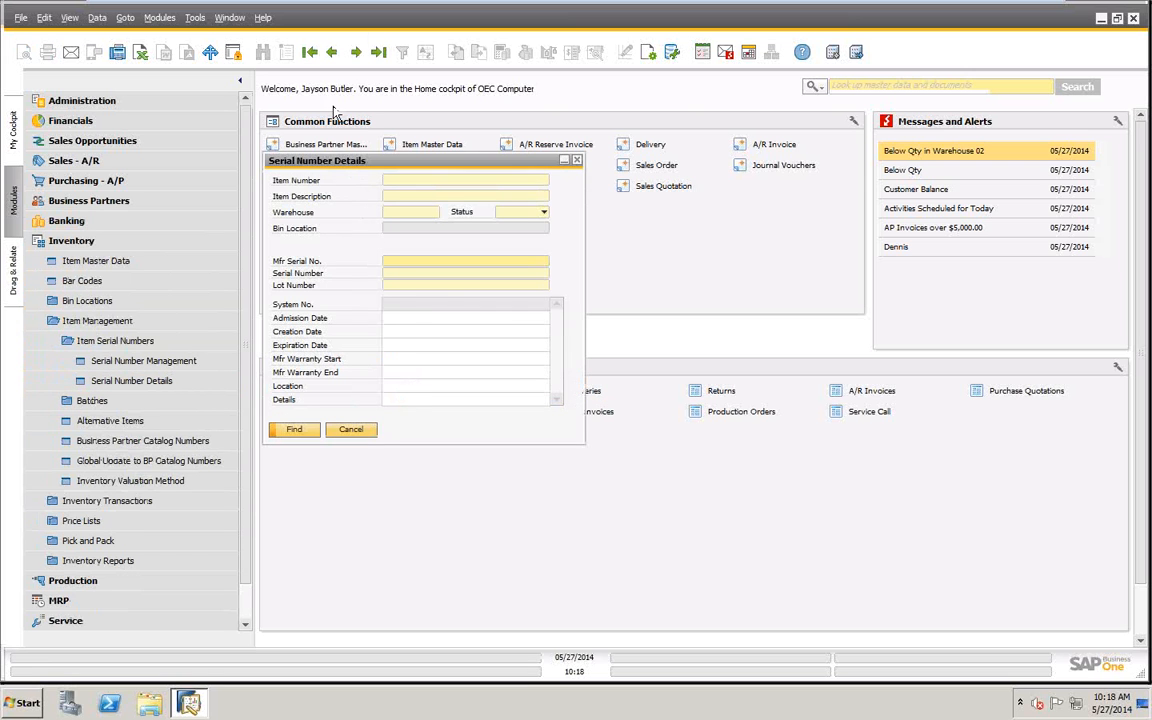
pyautogui.click(380, 53)
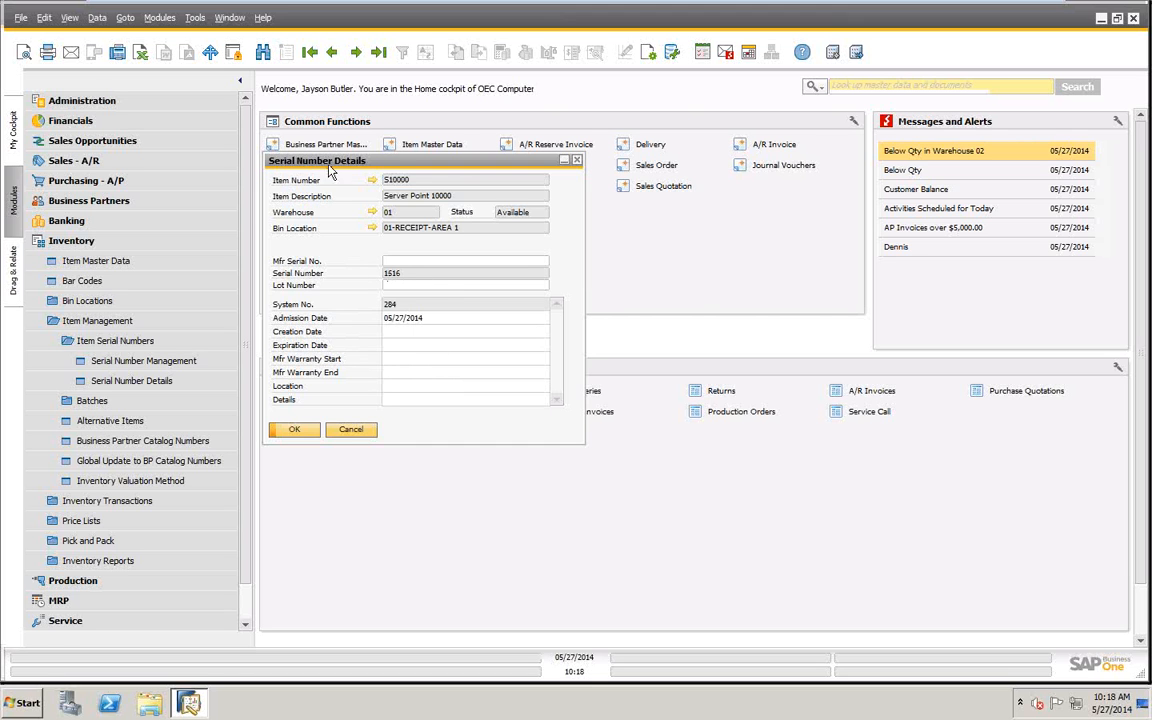
# - Review the expiration, manufacturer warranty and location fields of serial number 1516, and close its details without changes
pyautogui.click(393, 346)
pyautogui.click(395, 359)
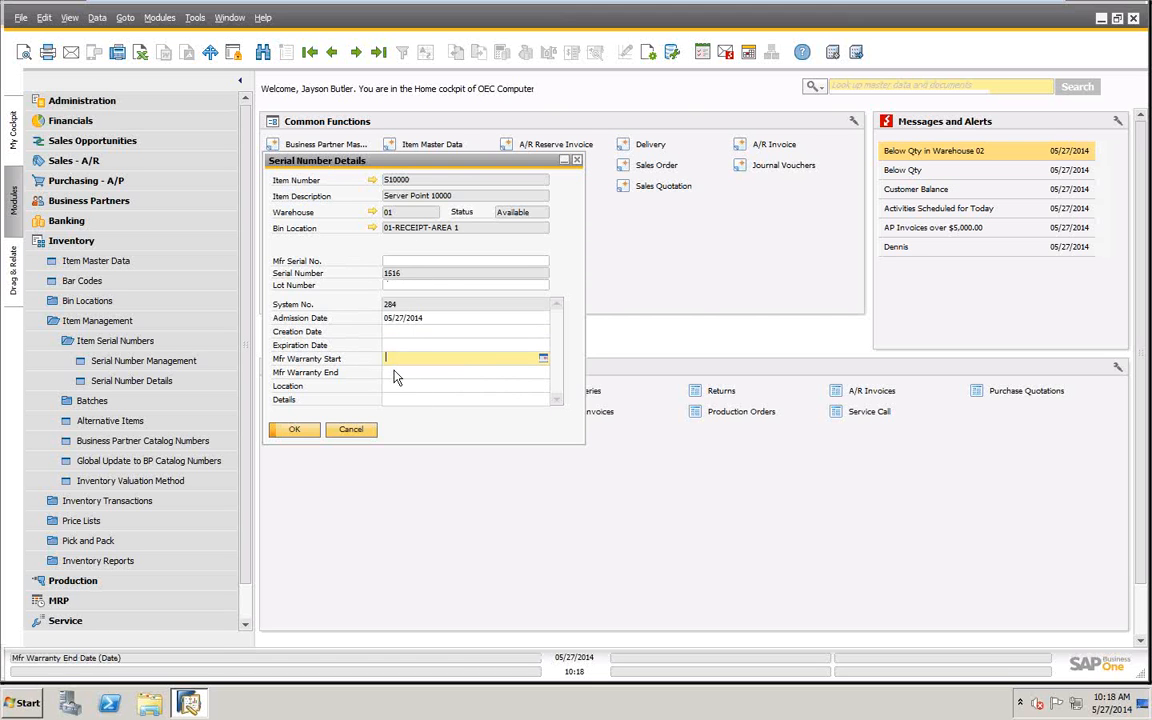
pyautogui.click(395, 373)
pyautogui.click(395, 386)
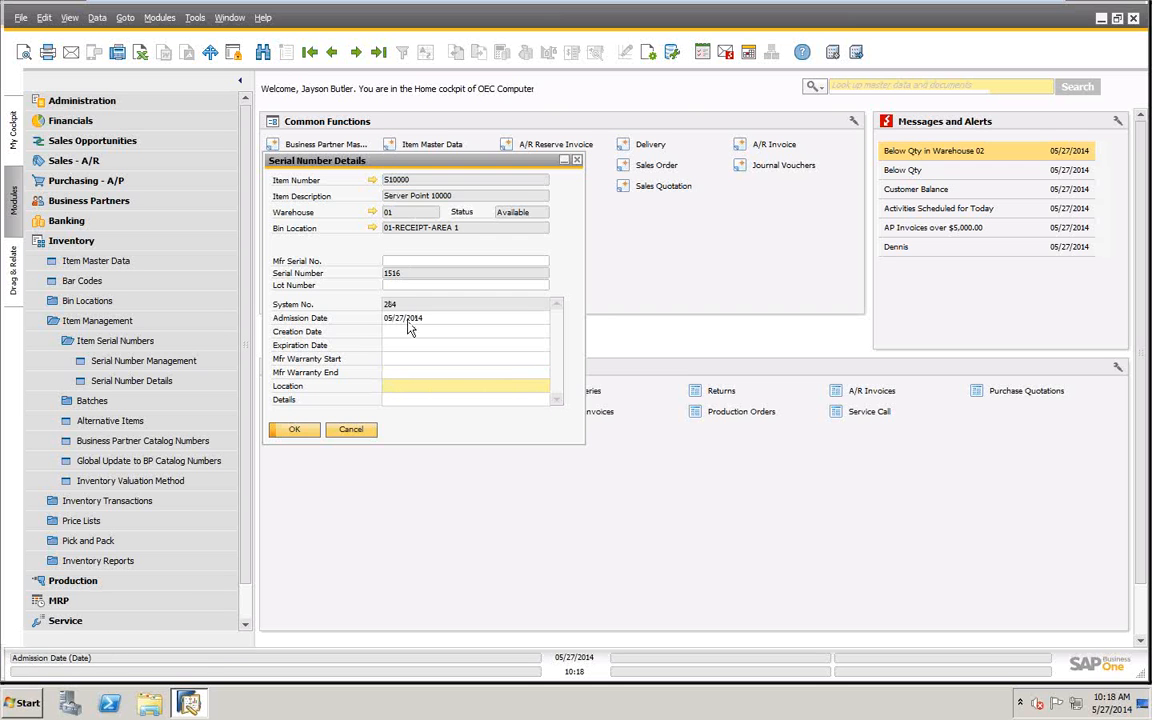
pyautogui.click(350, 429)
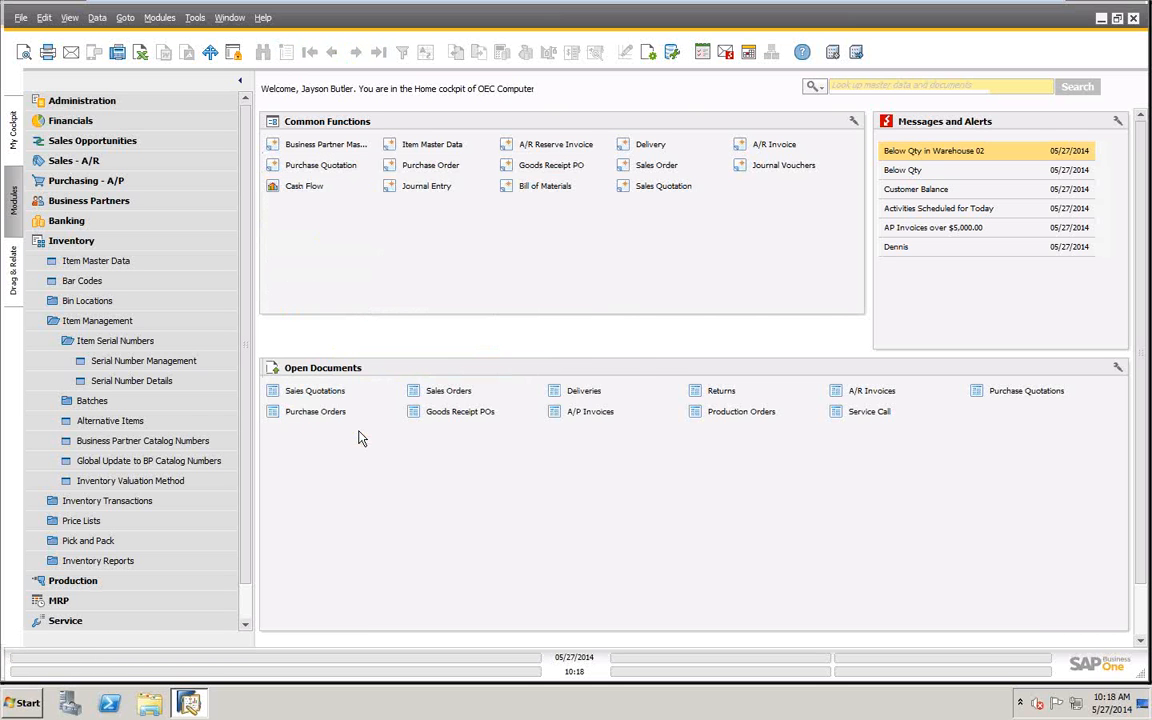
# - Examine the lot, date and warranty fields of S10000's existing serial numbers using Serial Number Management's Update operation, and exit without changes
pyautogui.click(155, 362)
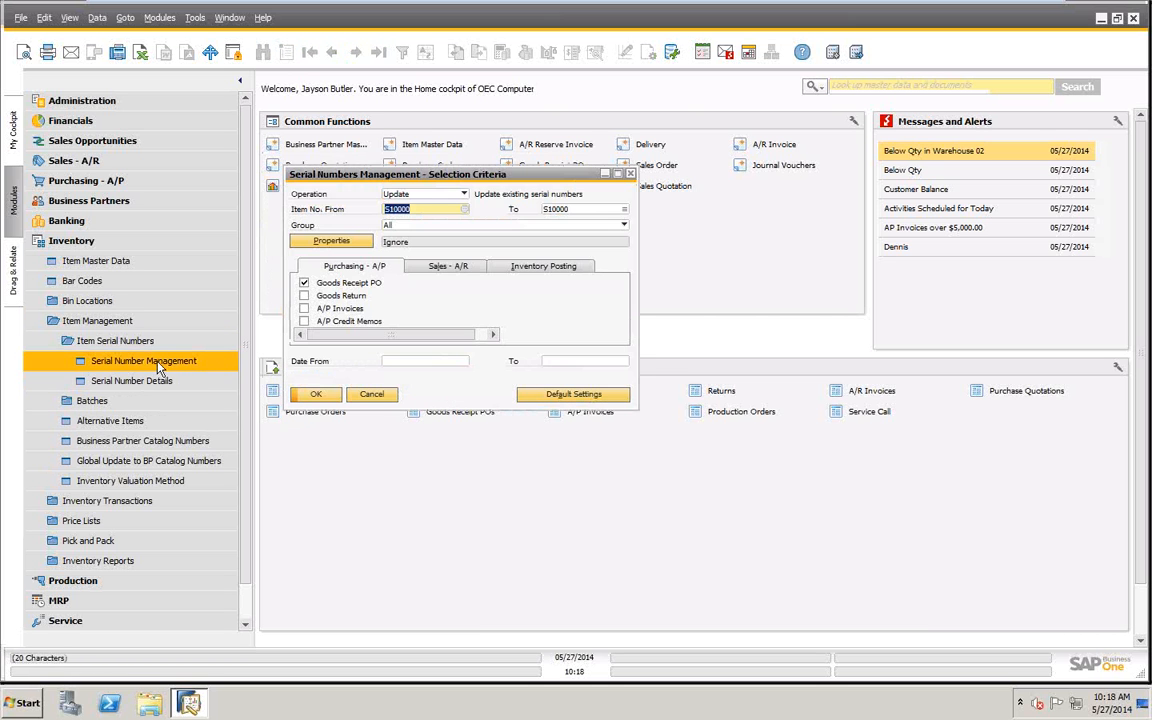
pyautogui.click(318, 395)
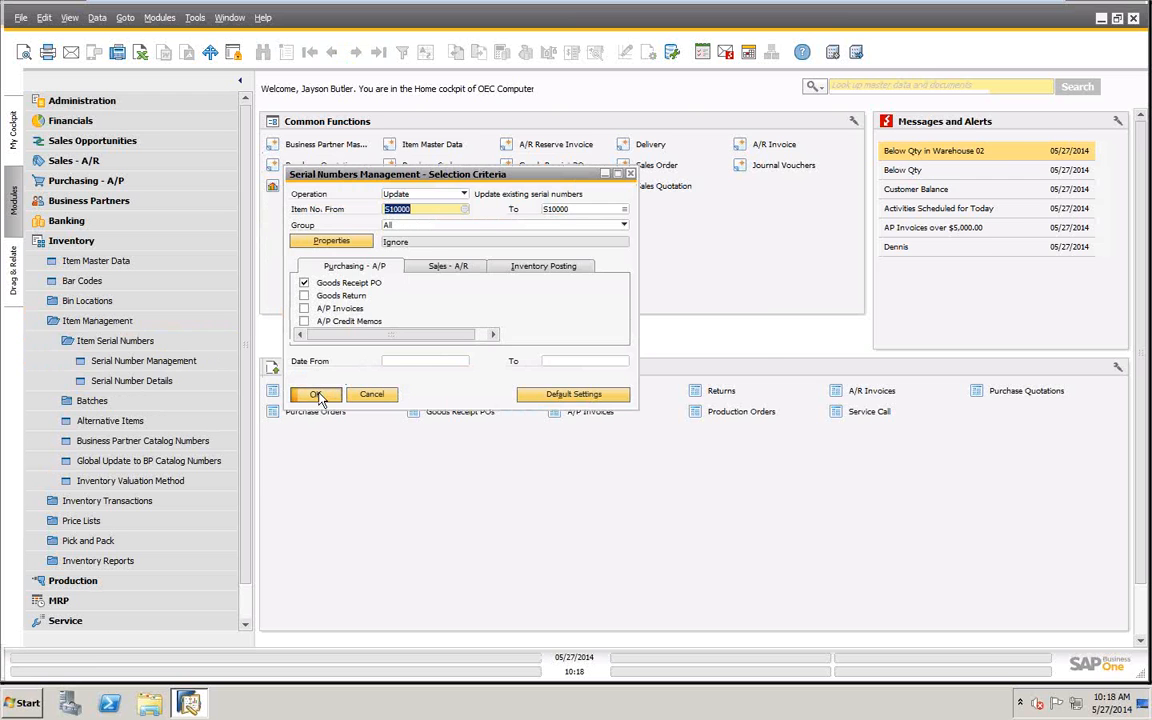
pyautogui.click(483, 263)
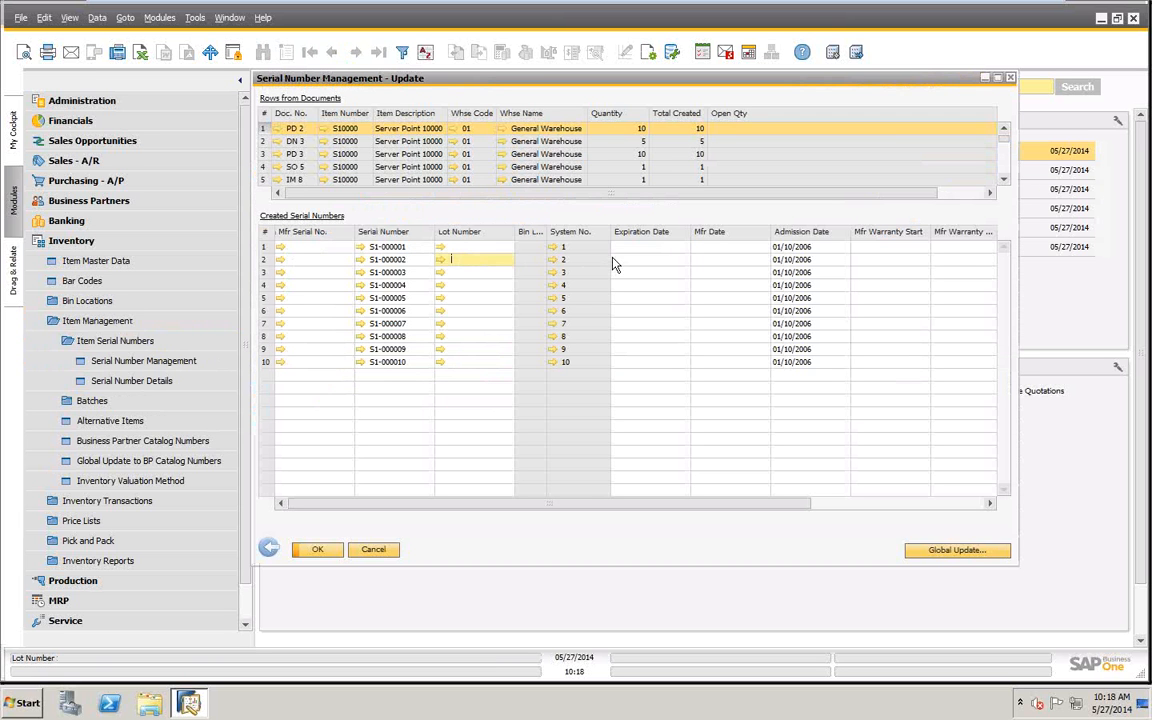
pyautogui.click(655, 251)
pyautogui.click(737, 245)
pyautogui.click(915, 247)
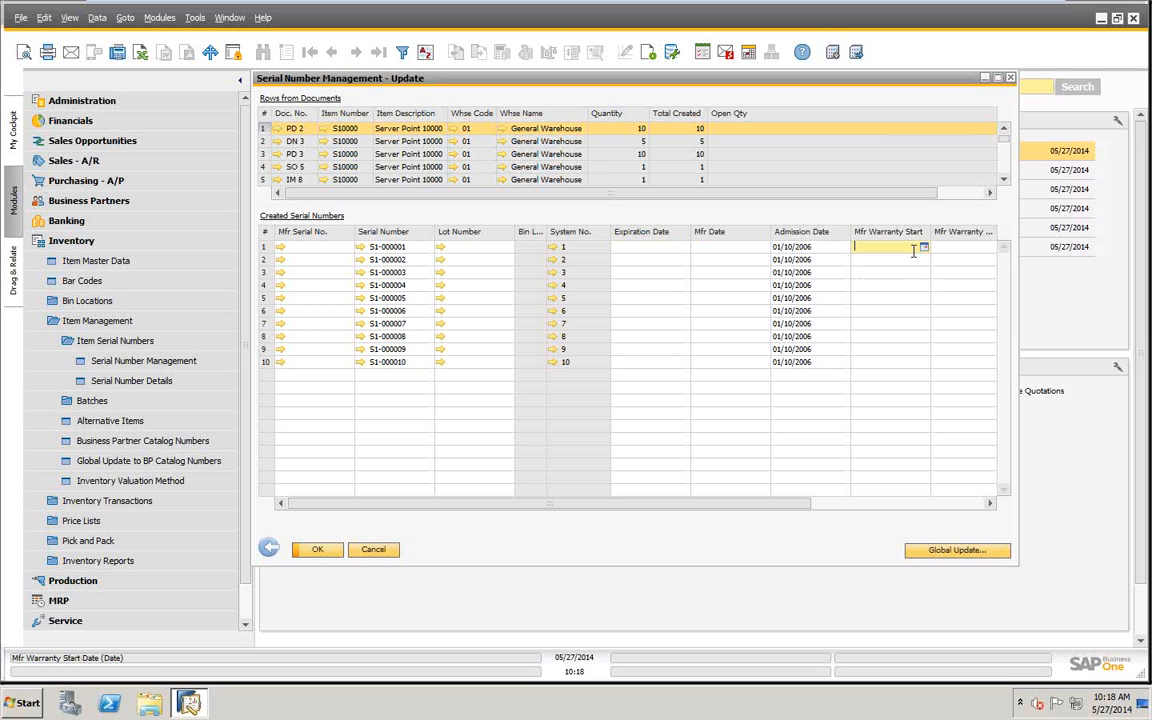
pyautogui.click(977, 248)
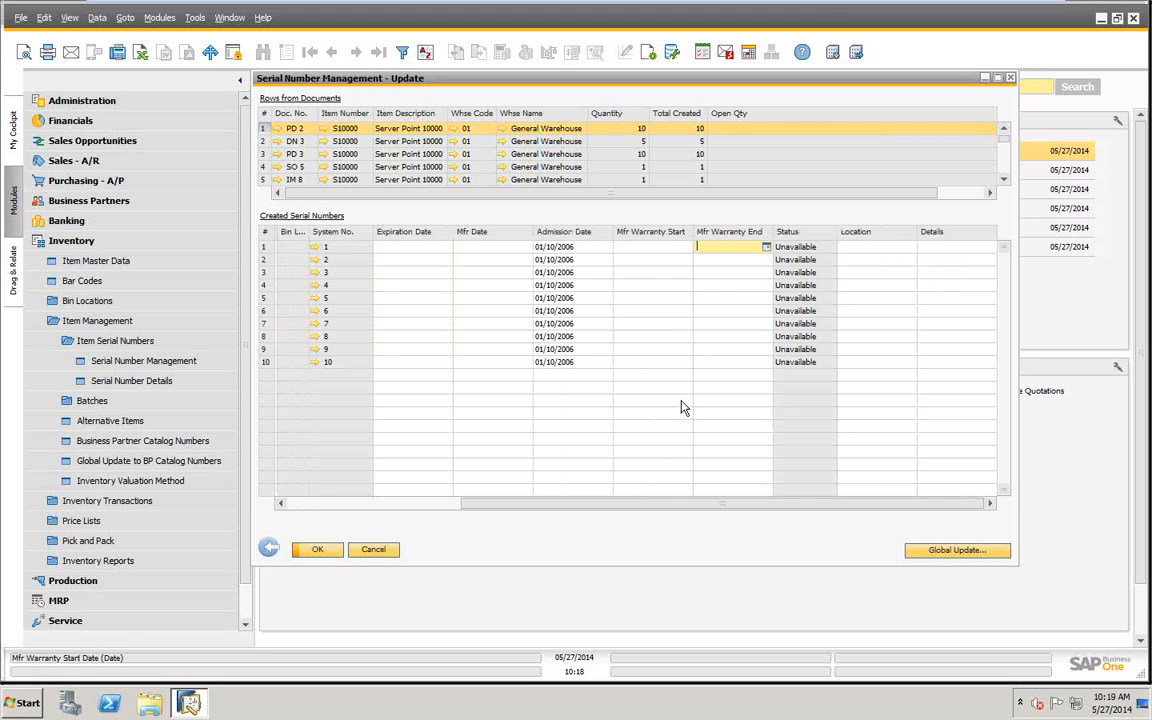
pyautogui.moveTo(668, 505); pyautogui.dragTo(433, 520)
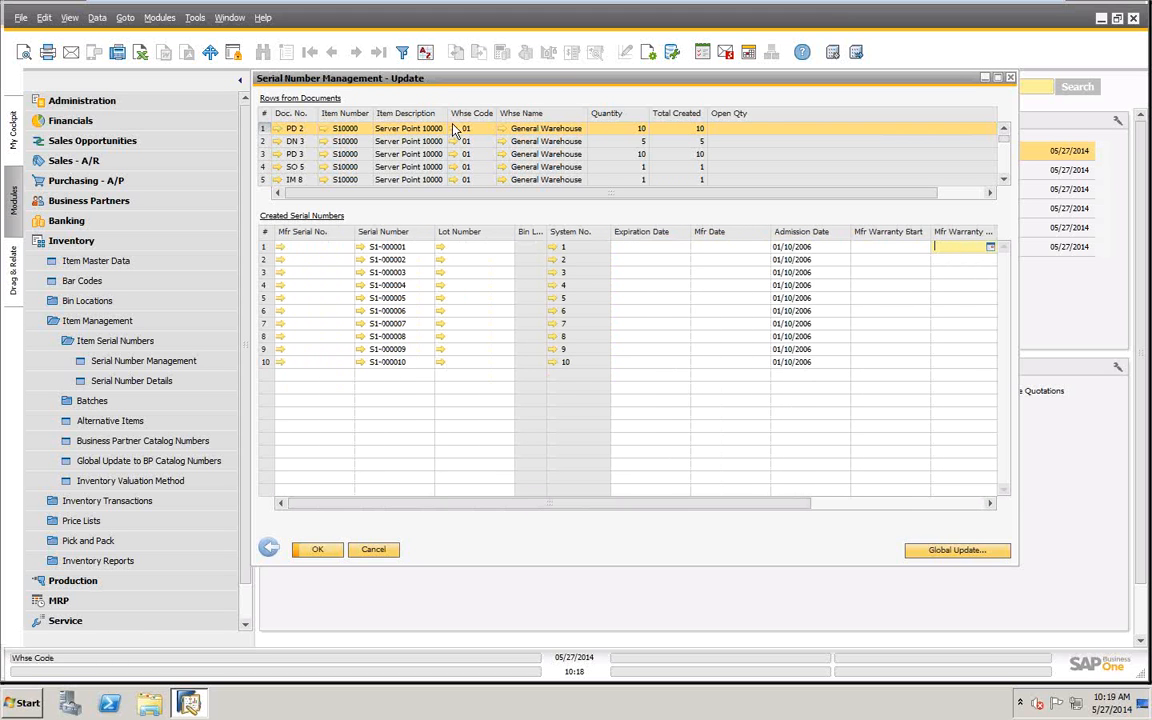
pyautogui.click(268, 547)
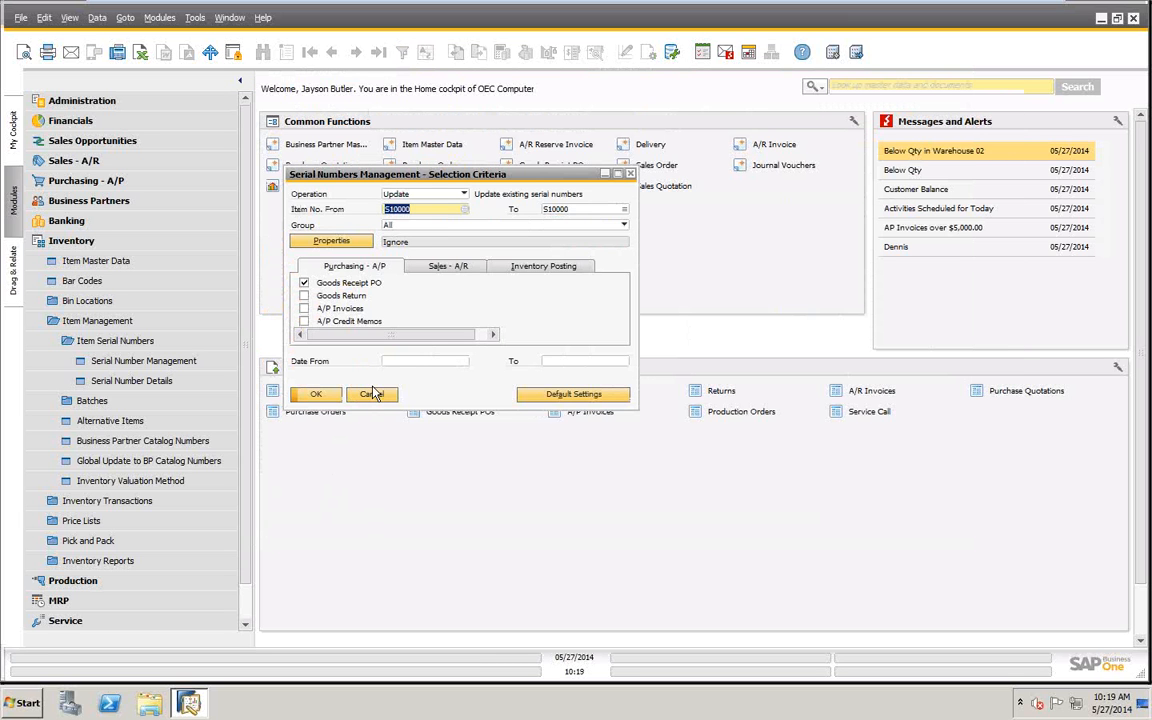
pyautogui.click(372, 394)
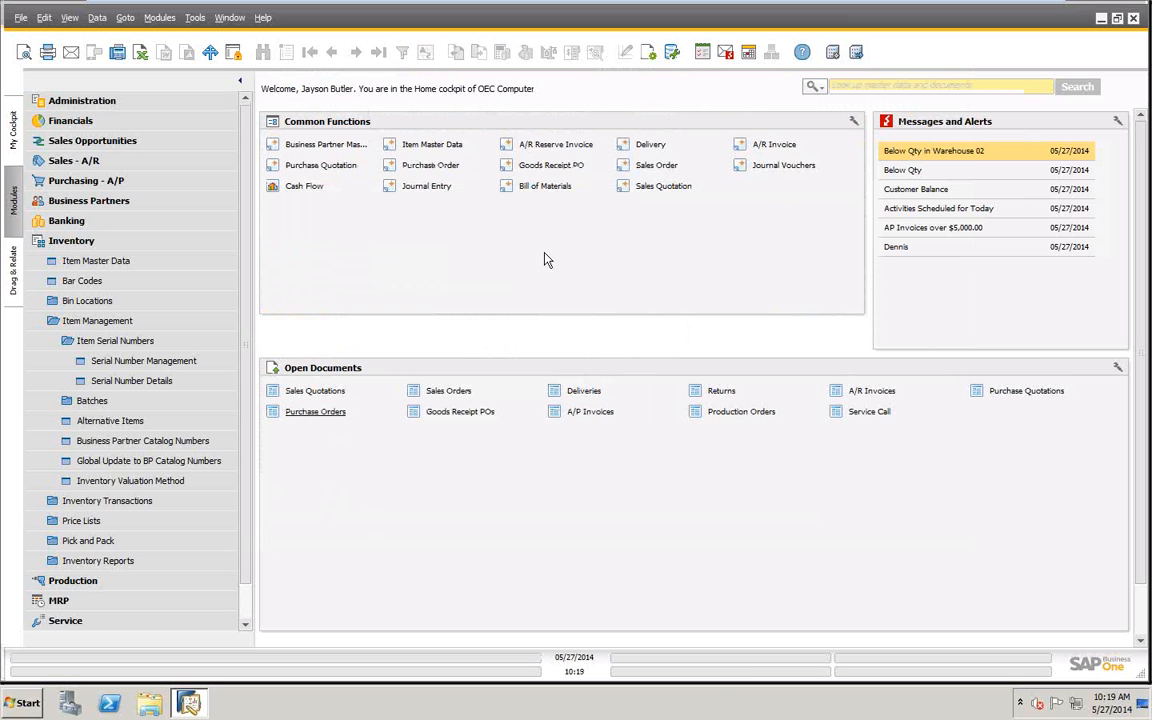
# - Browse the item master data to the last item, Z-0010, check its inventory data, and close the record
pyautogui.click(97, 262)
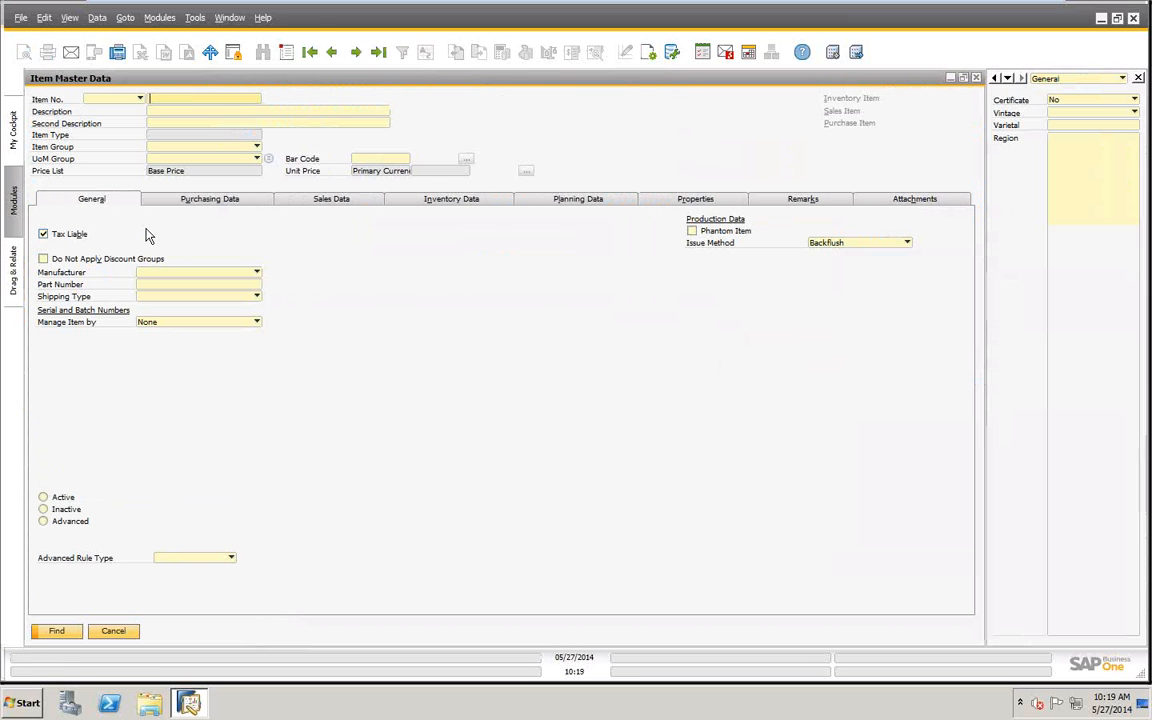
pyautogui.click(310, 52)
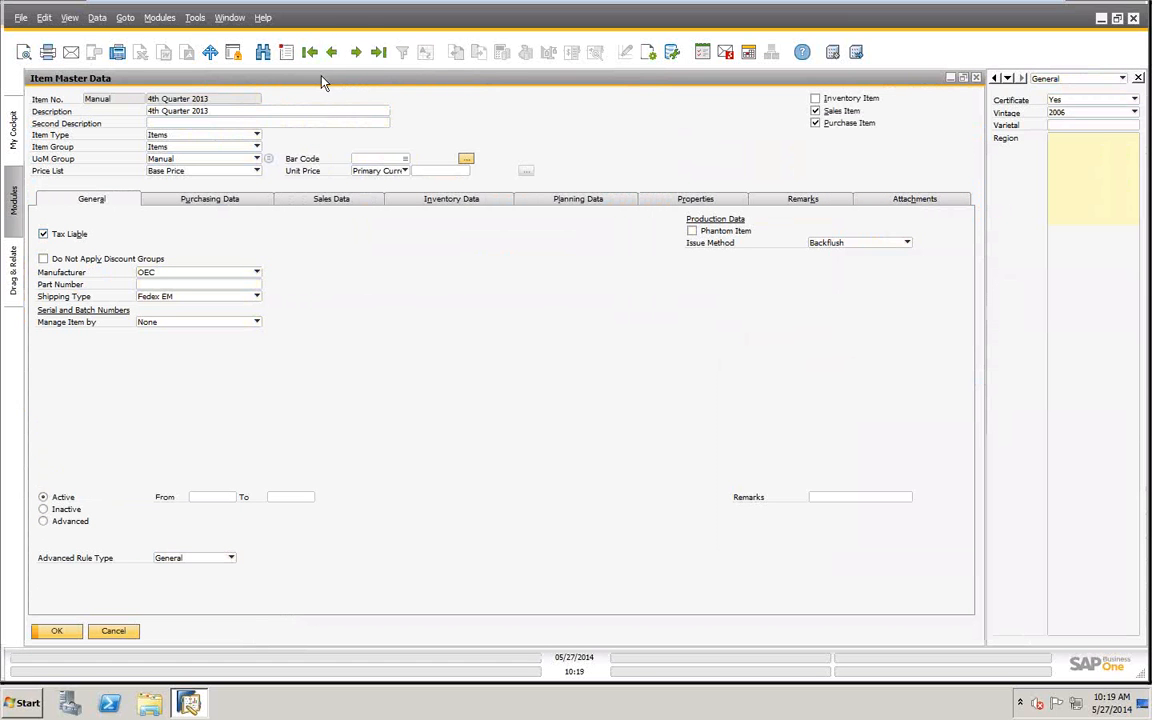
pyautogui.click(355, 53)
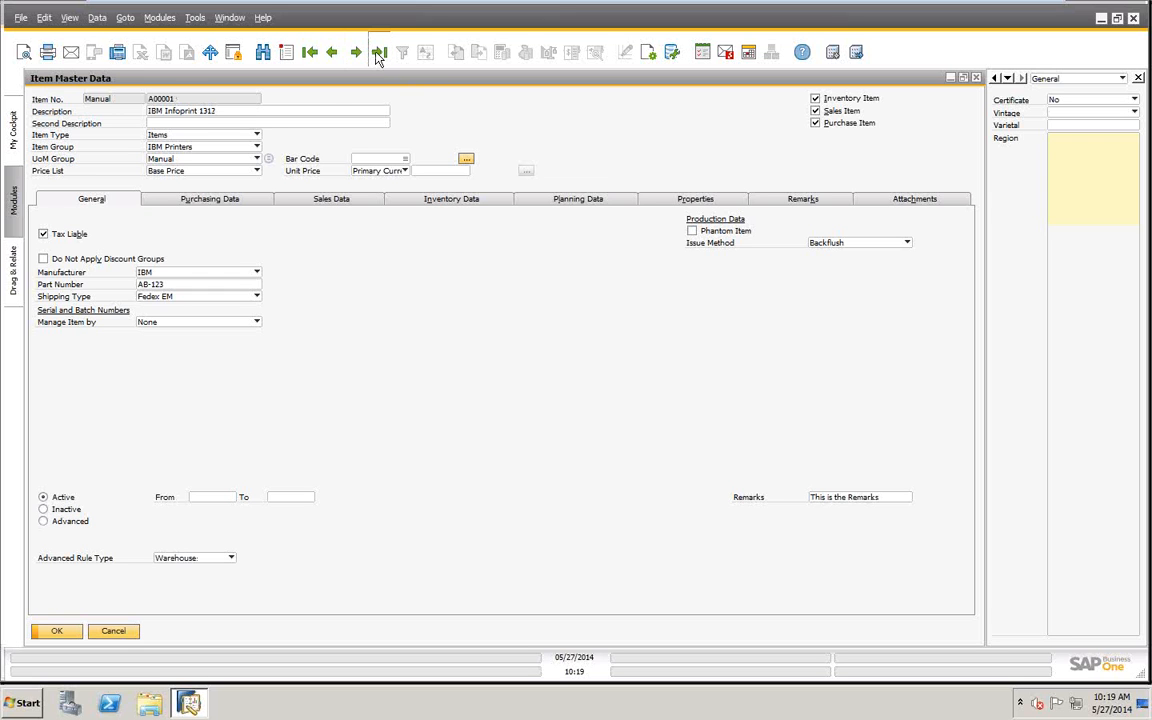
pyautogui.click(379, 56)
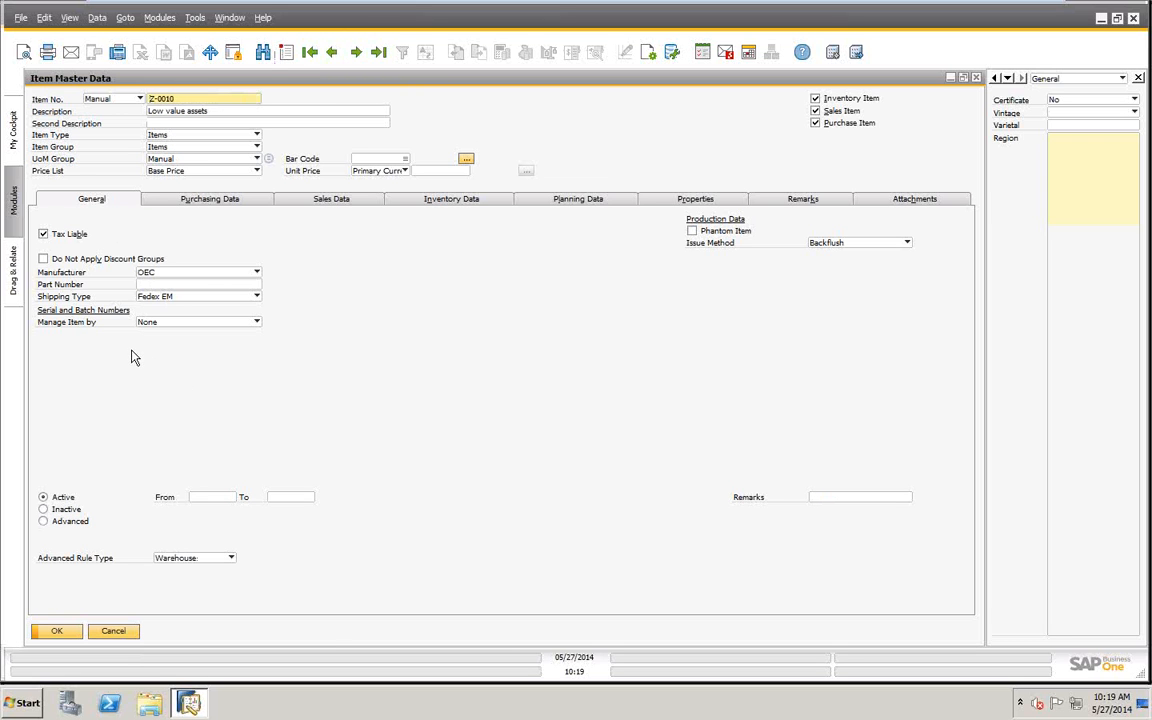
pyautogui.click(440, 201)
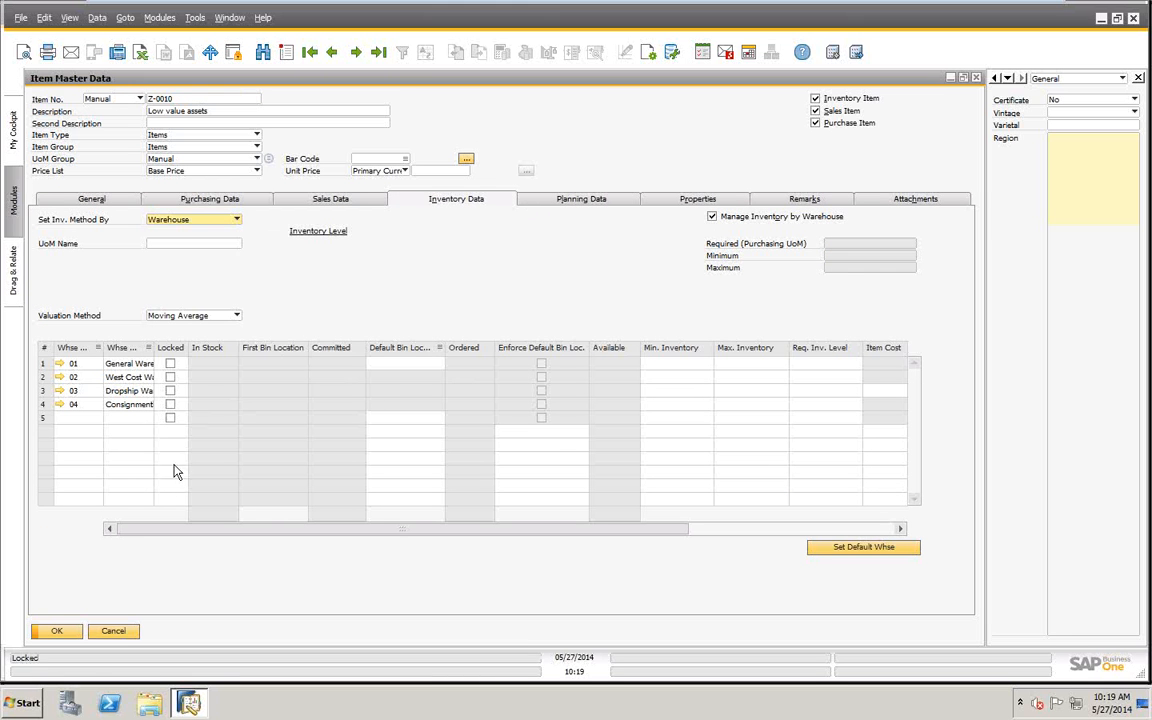
pyautogui.click(113, 631)
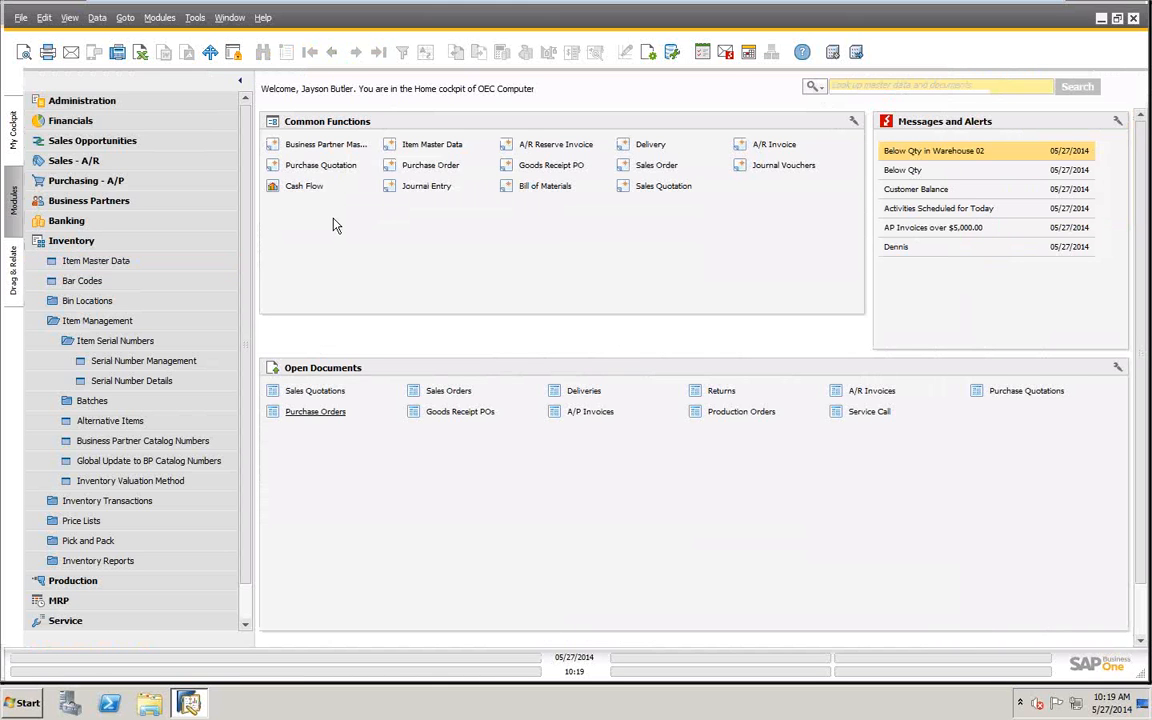
# - Set Manage Item by to Batches for the last item, Z-0010, save the change, and review its inventory data
pyautogui.click(95, 261)
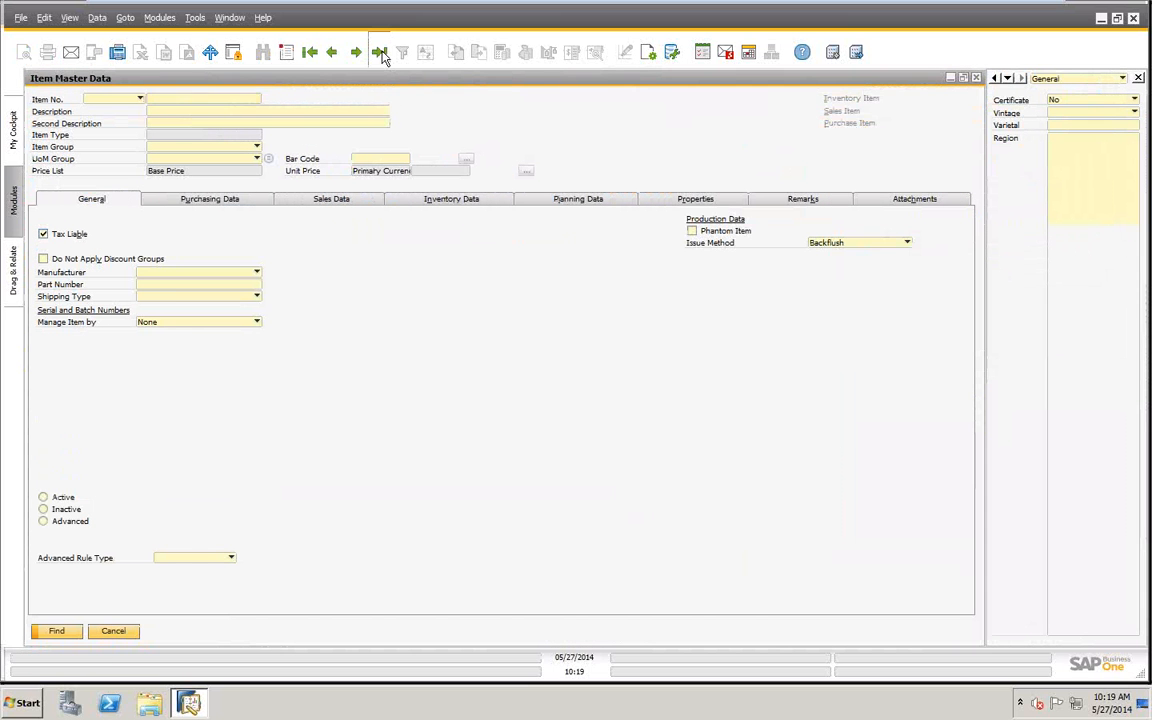
pyautogui.click(381, 54)
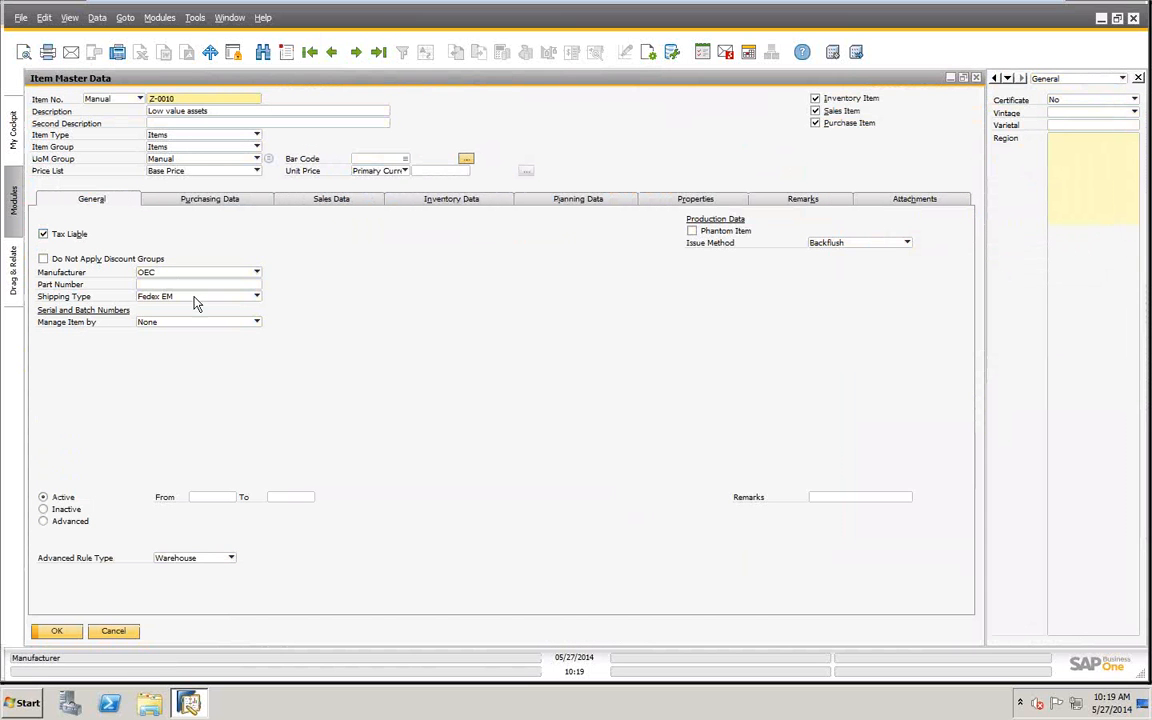
pyautogui.click(257, 323)
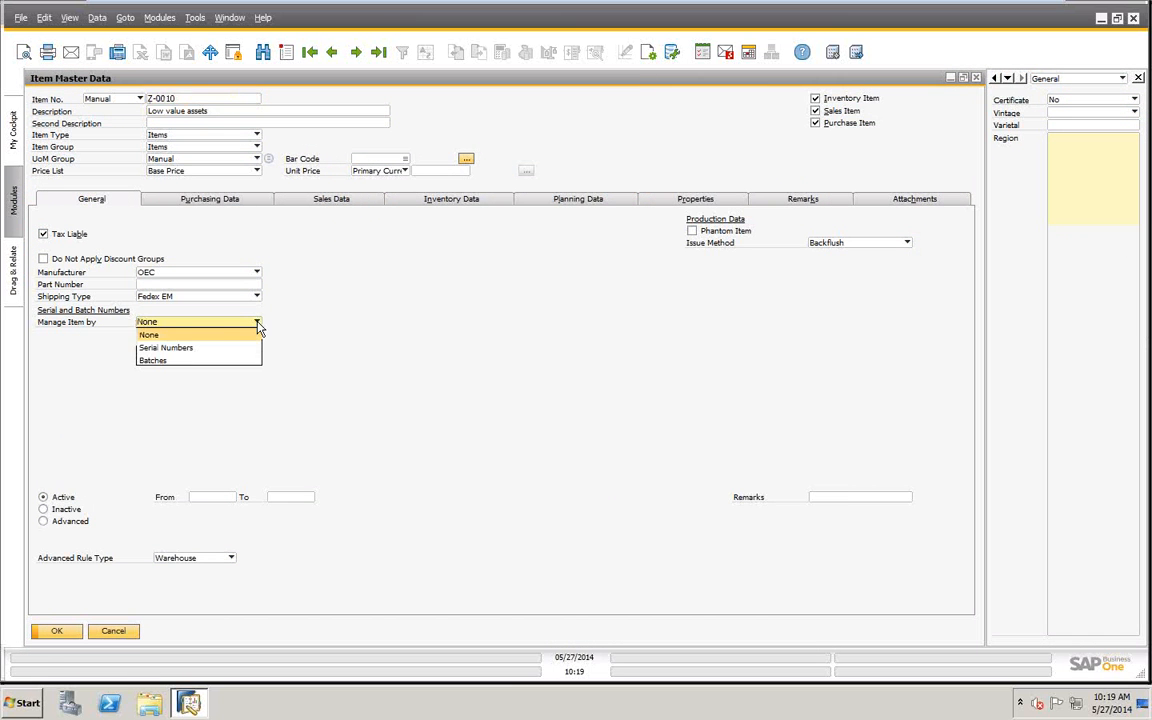
pyautogui.click(155, 361)
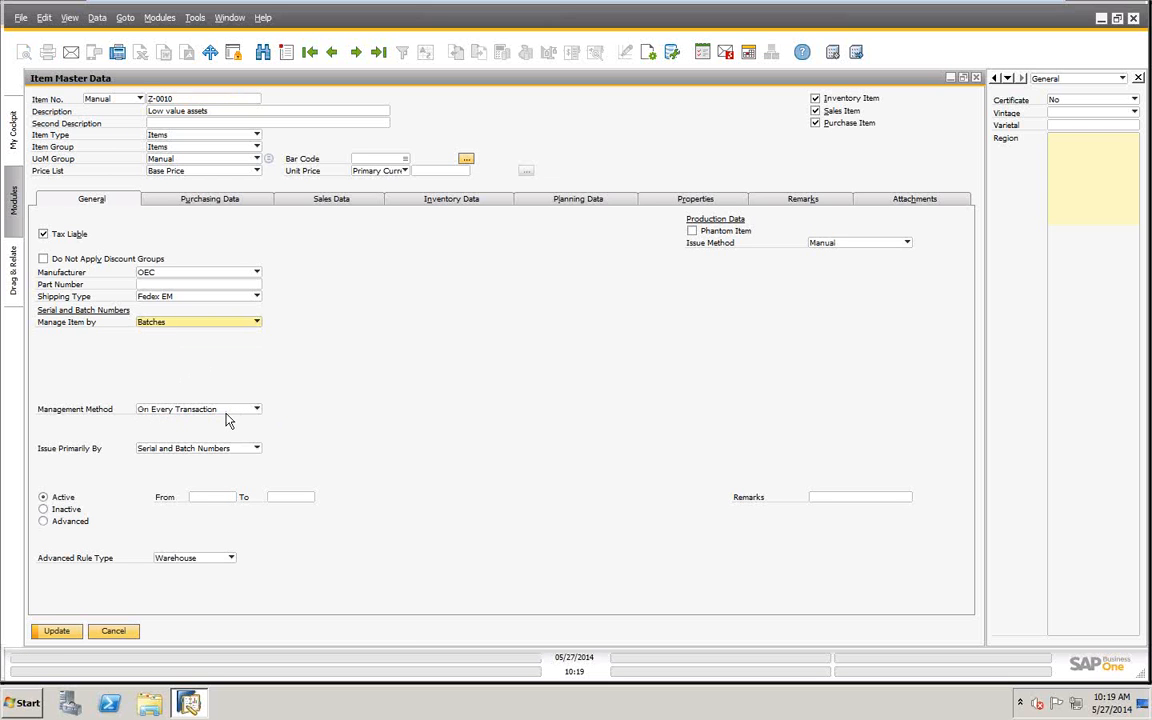
pyautogui.click(52, 631)
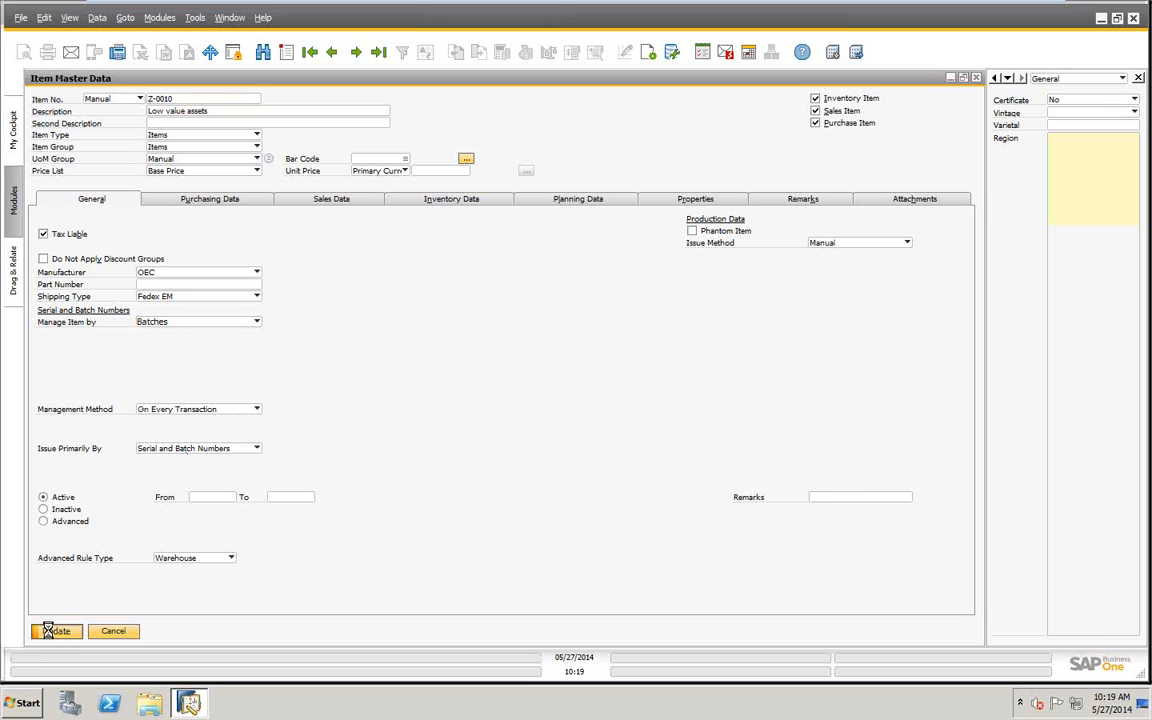
pyautogui.click(441, 200)
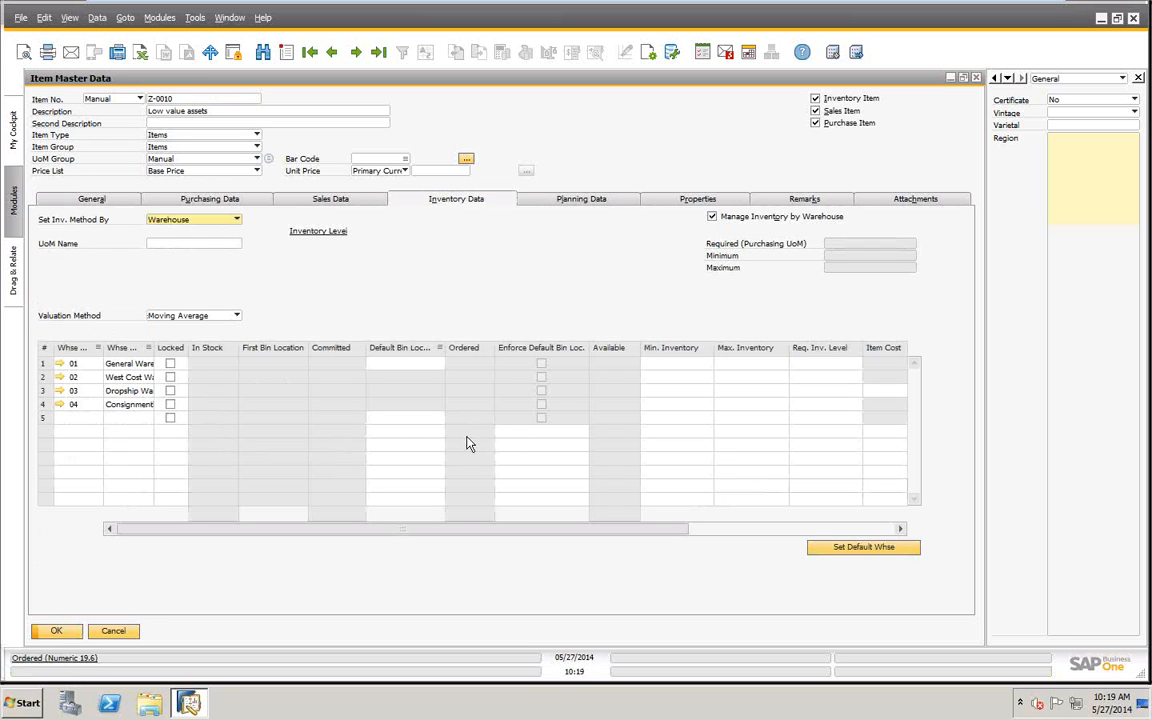
pyautogui.click(54, 632)
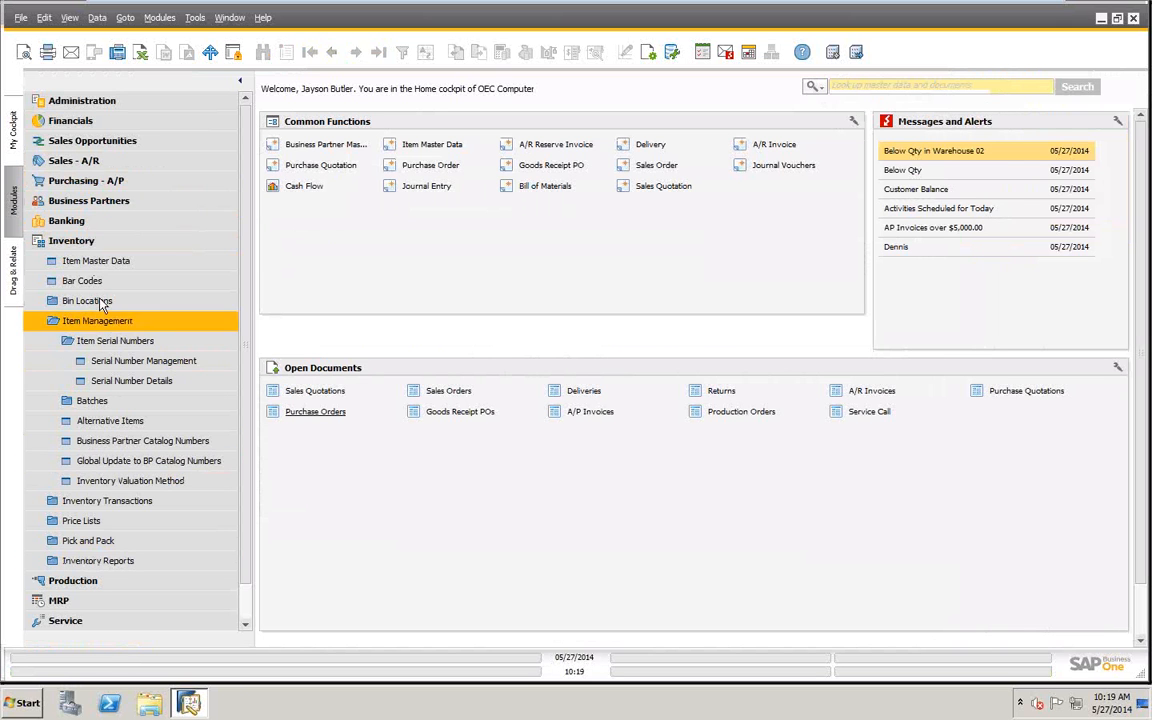
# - Start a new Goods Receipt PO and choose Acme Associates as its vendor
pyautogui.click(78, 184)
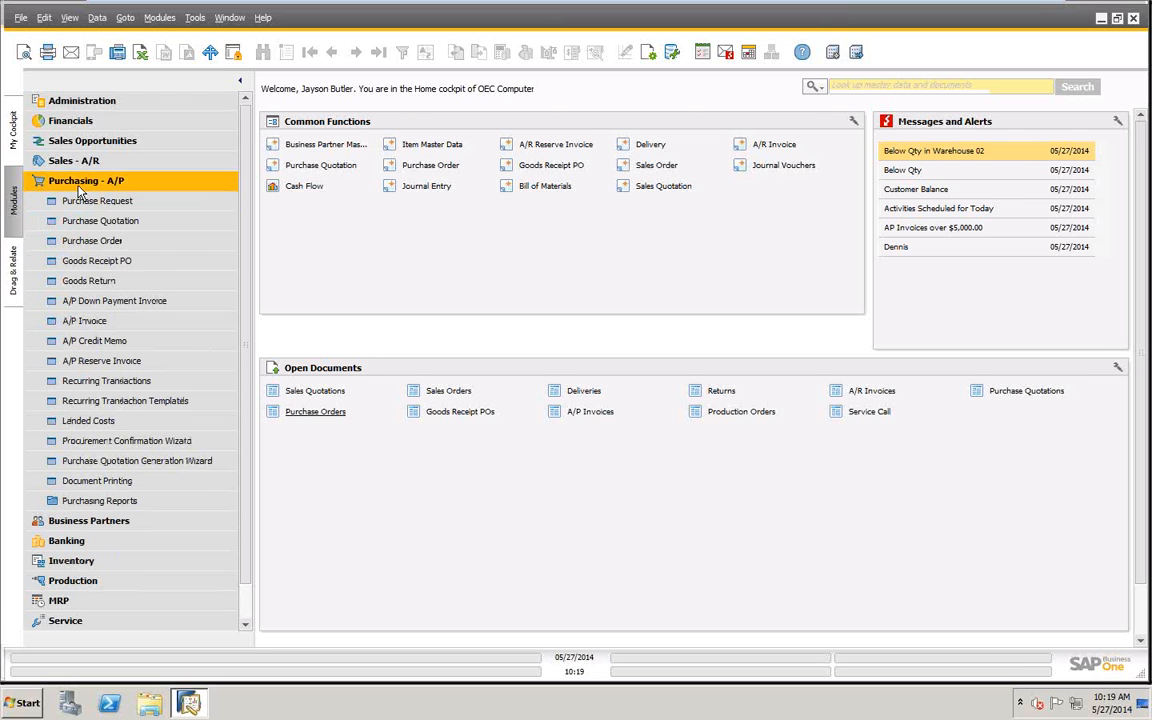
pyautogui.click(104, 264)
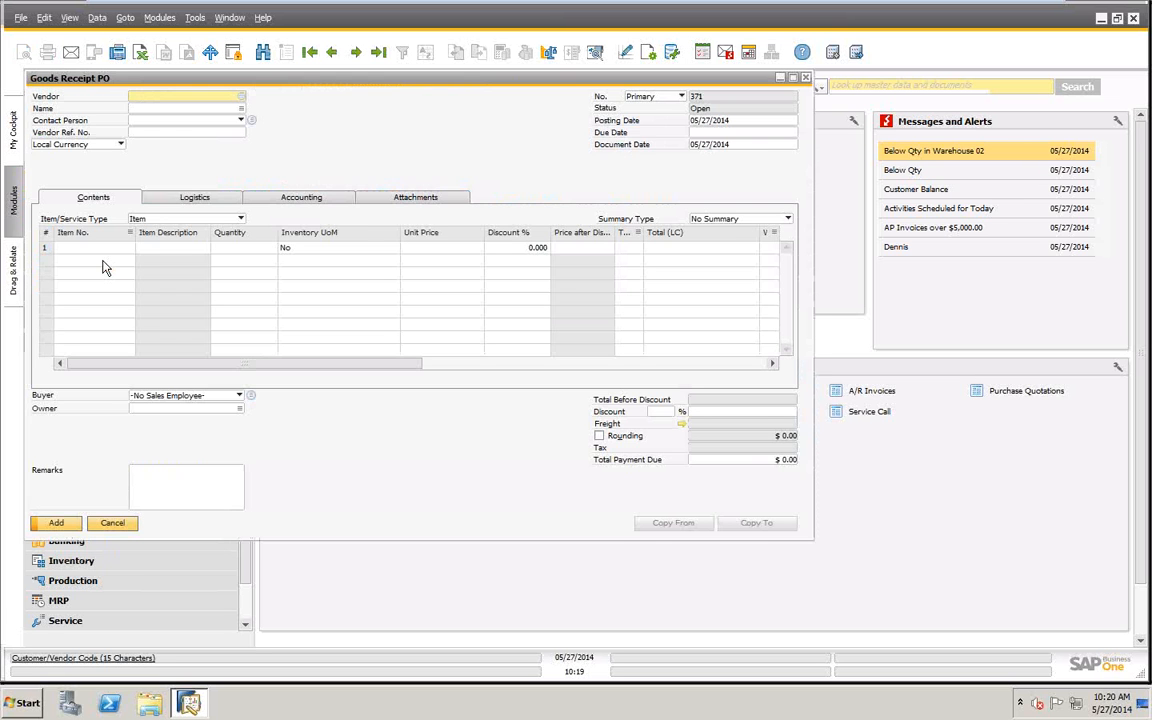
pyautogui.press('Tab')
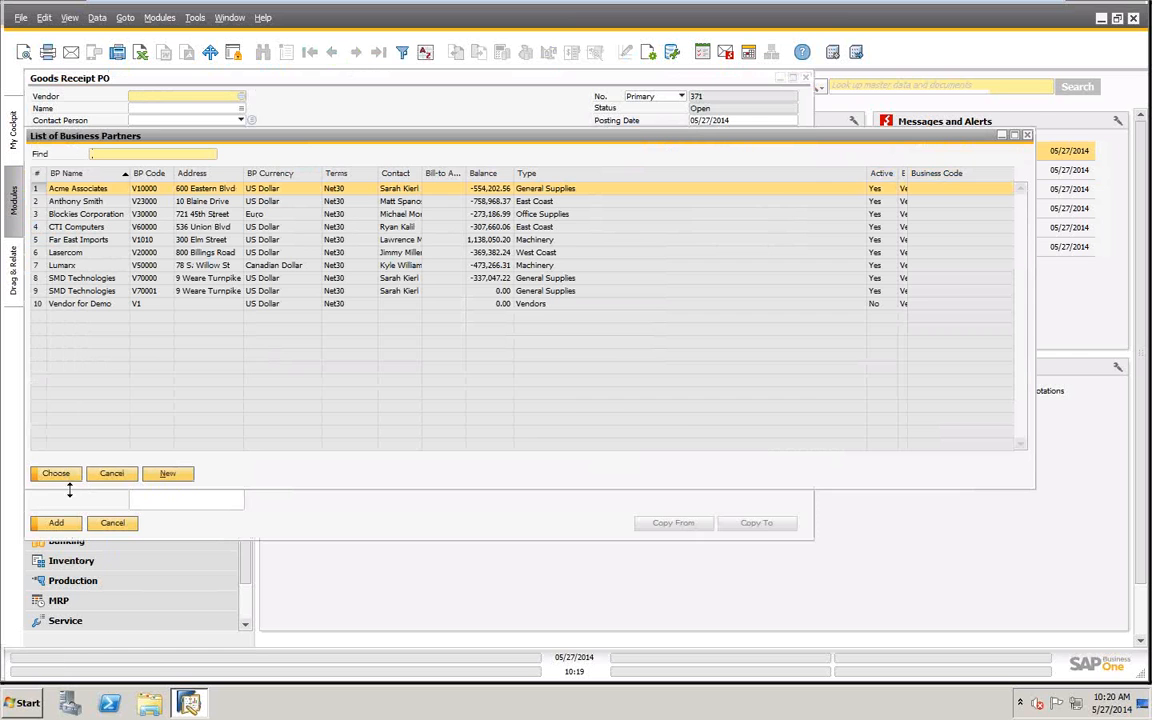
pyautogui.click(55, 474)
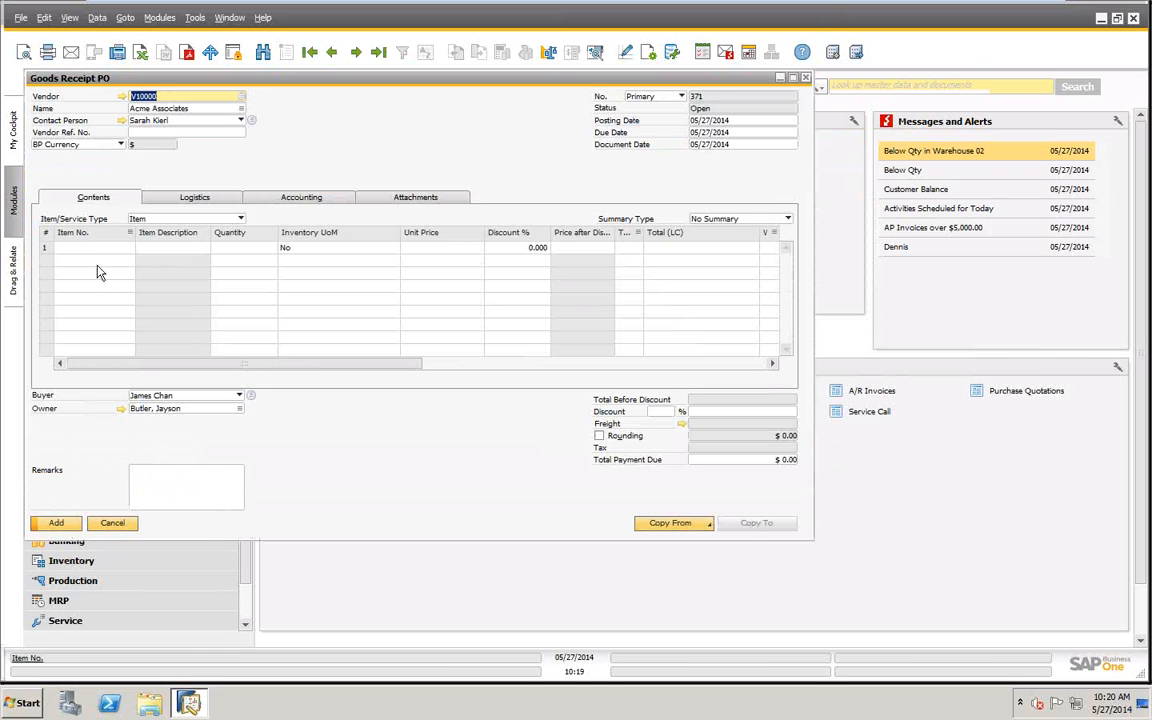
# - Add item Z-0010 to the goods receipt's first row with quantity 50 and unit price 10
pyautogui.click(91, 249)
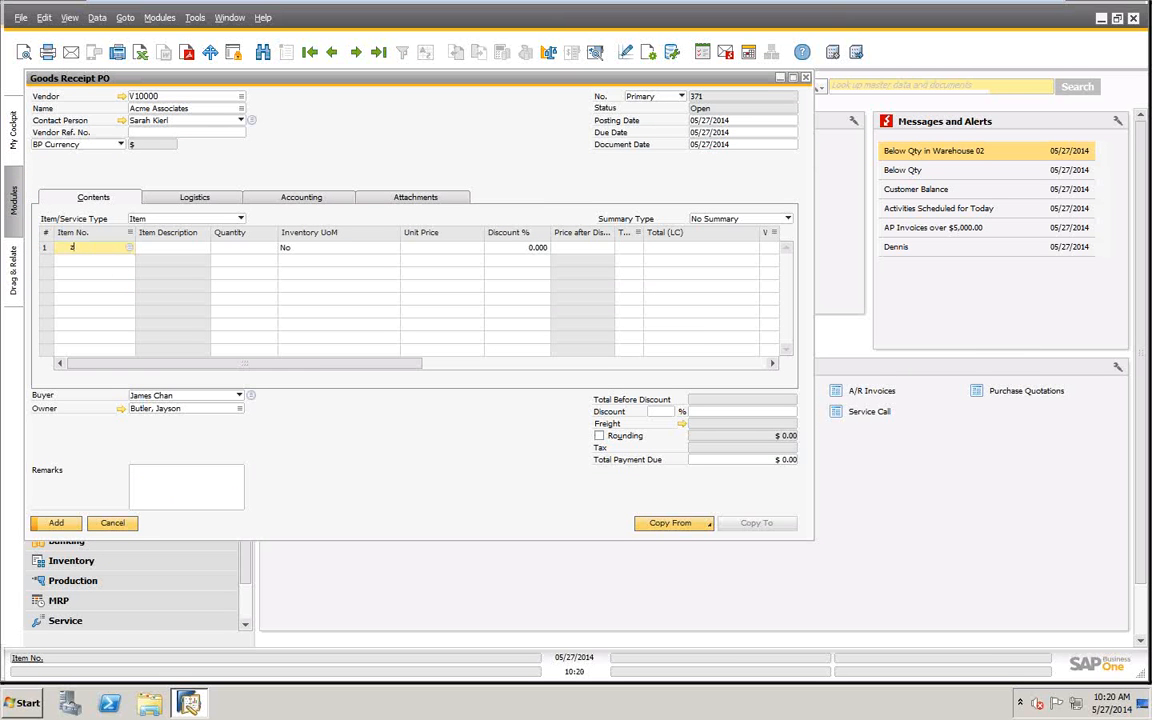
pyautogui.write('z')
pyautogui.press('Tab')
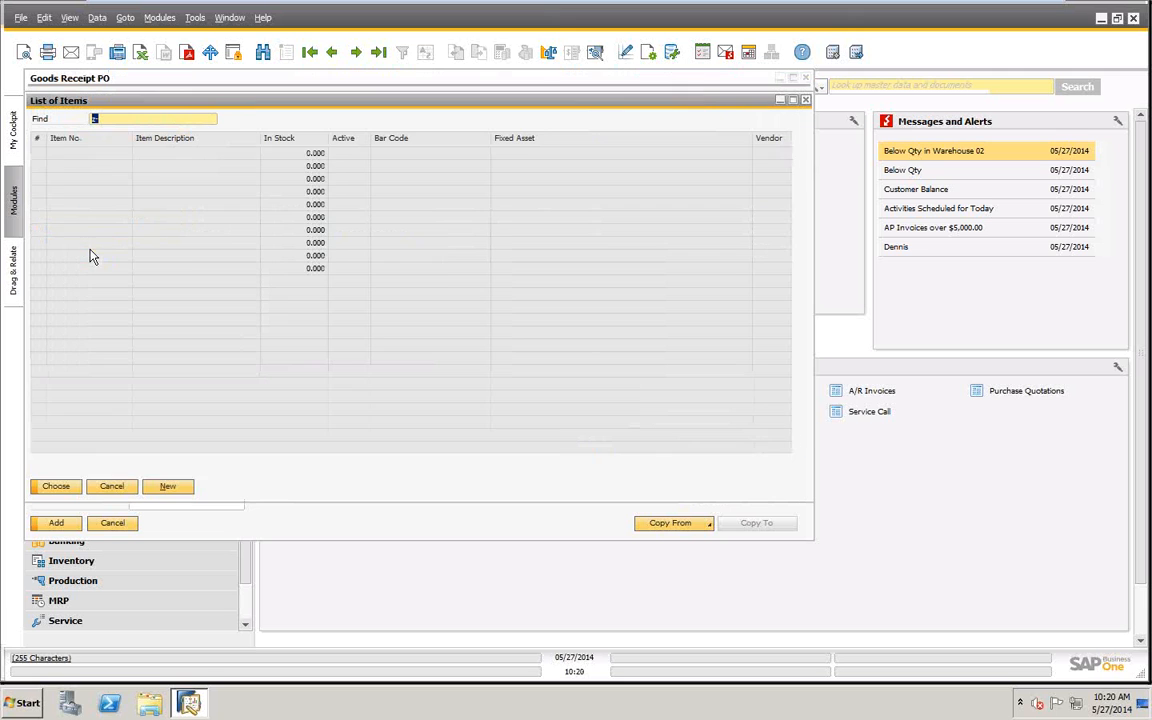
pyautogui.click(152, 270)
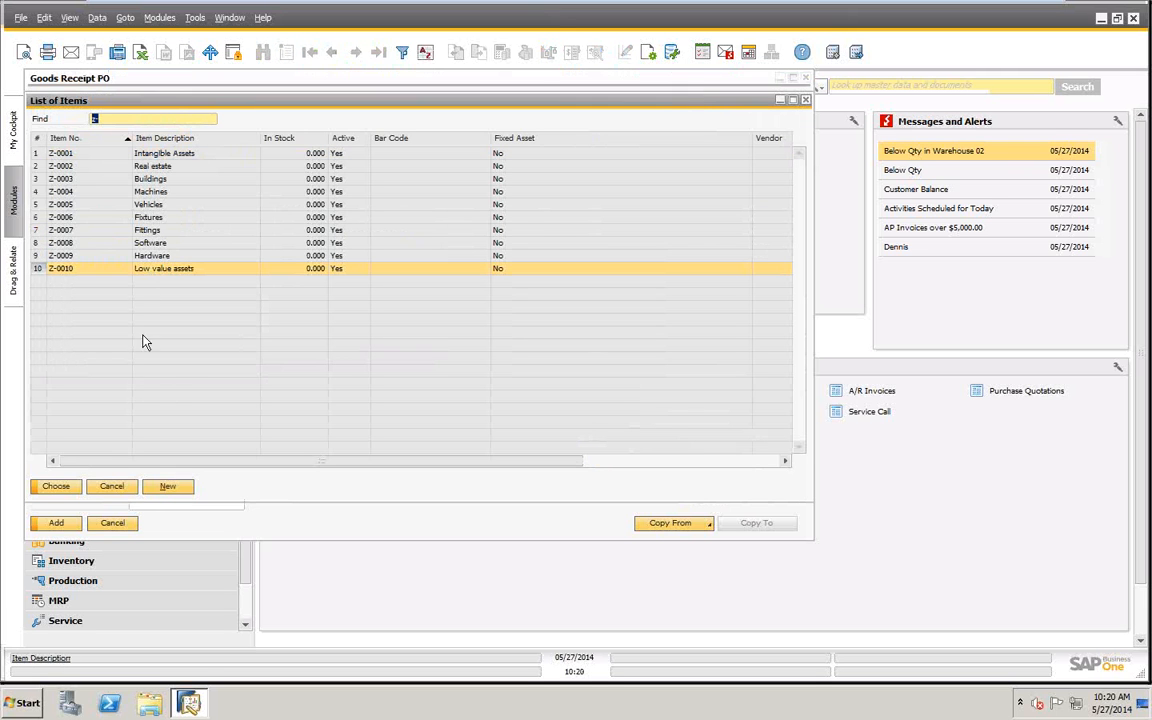
pyautogui.click(57, 488)
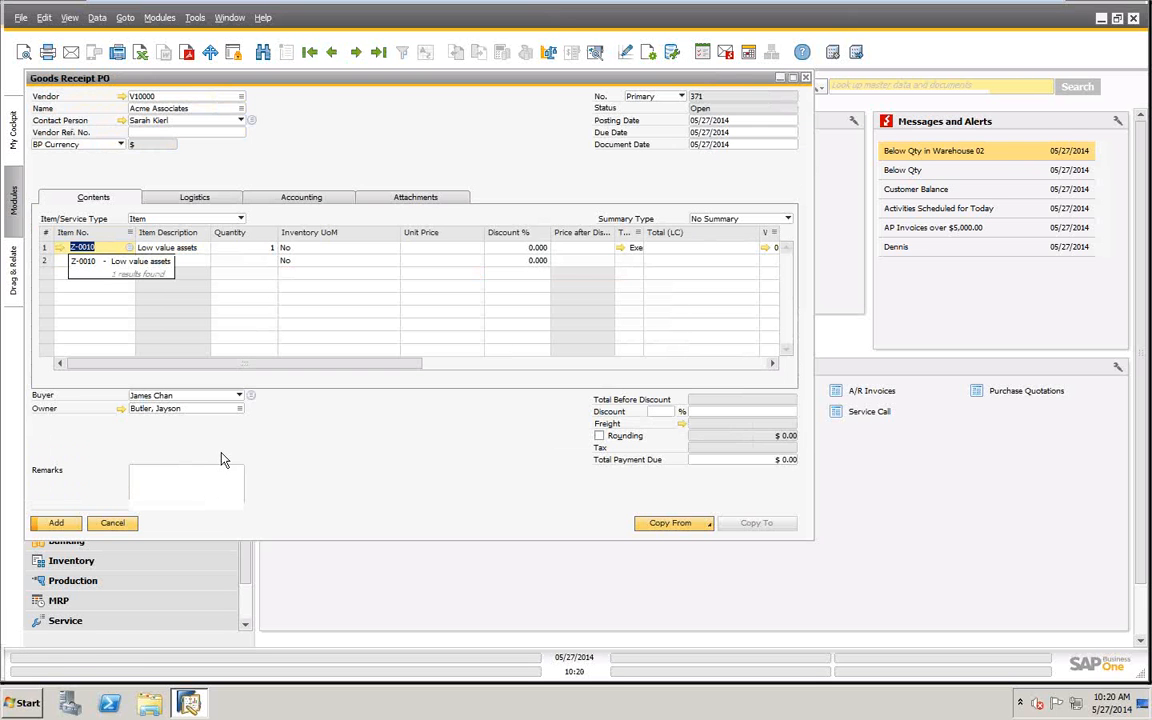
pyautogui.press('Tab')
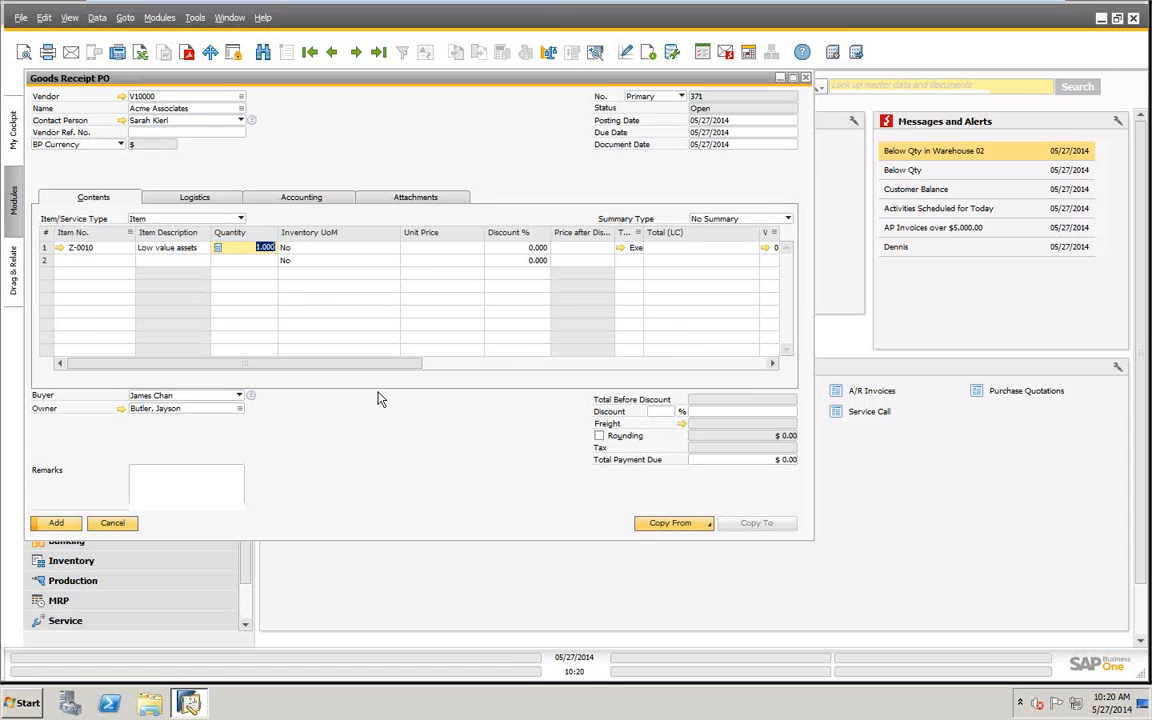
pyautogui.write('50')
pyautogui.press('Tab')
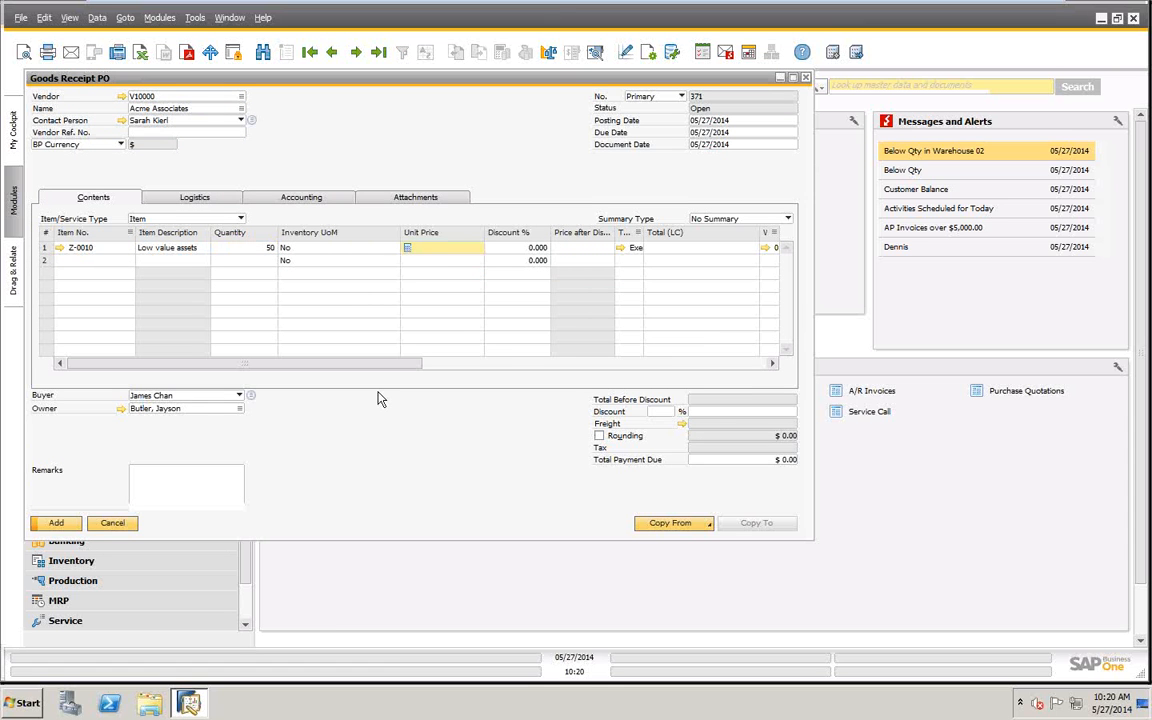
pyautogui.write('10')
pyautogui.press('Tab')
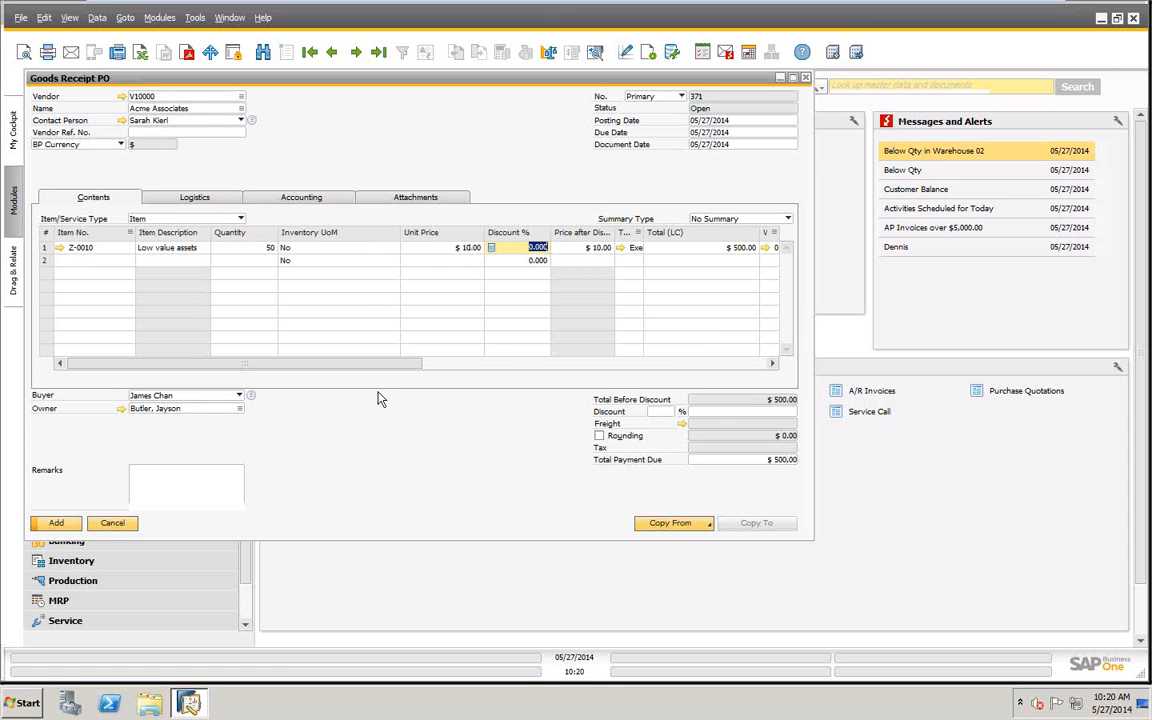
# - Submit the goods receipt for adding and create Batch 1 for Z-0010's full quantity of 50
pyautogui.click(56, 524)
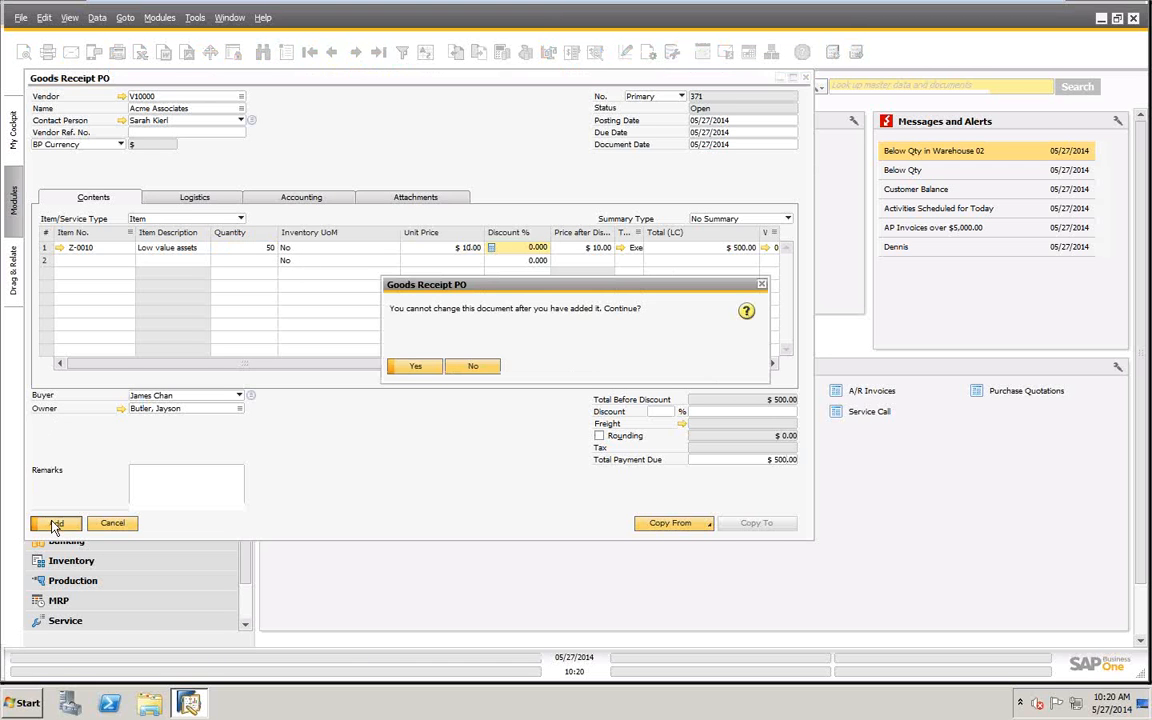
pyautogui.click(415, 367)
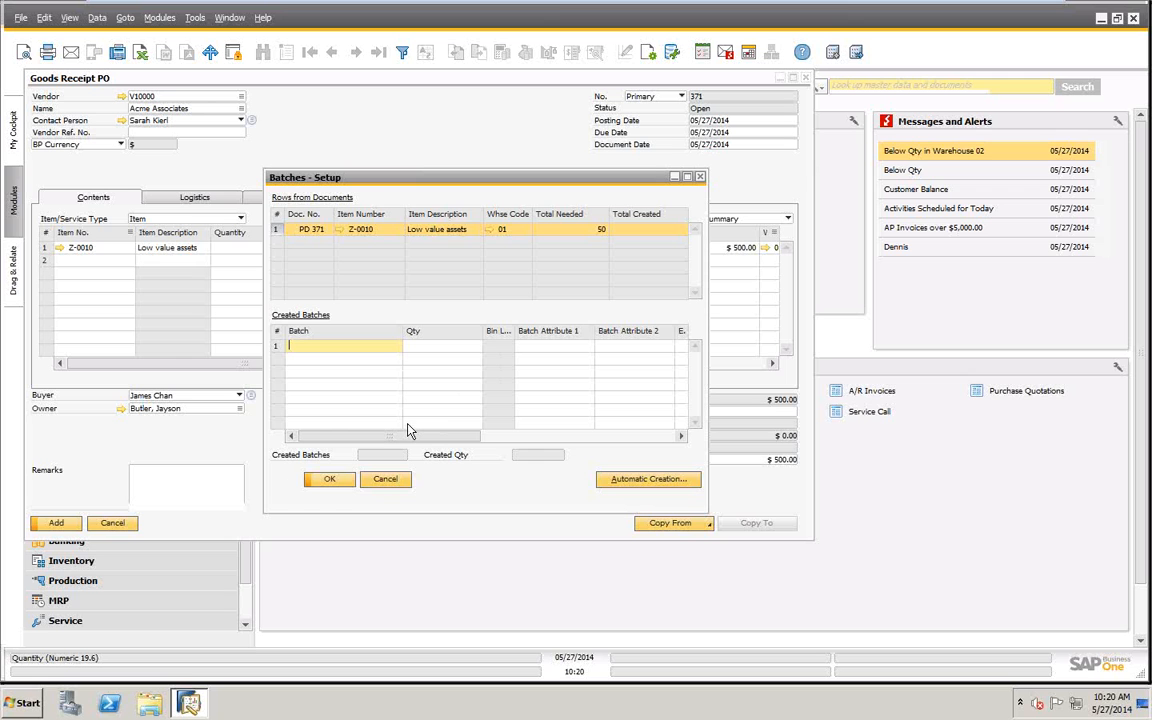
pyautogui.write('Batch 1')
pyautogui.press('Tab')
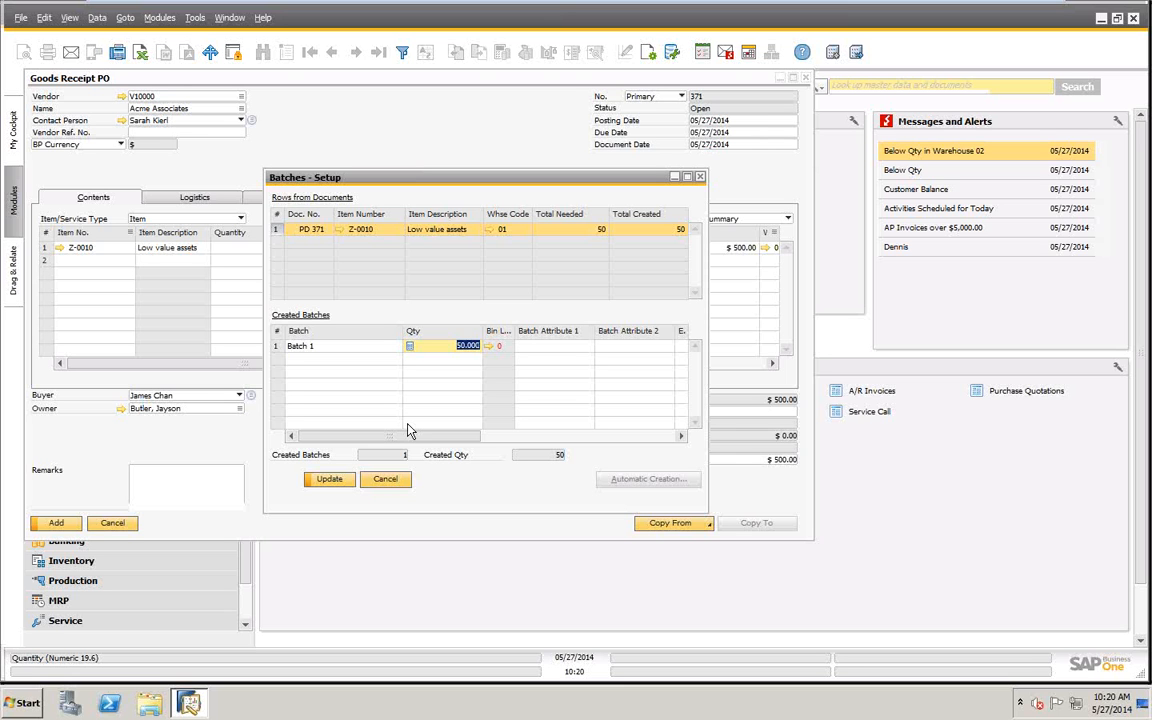
# - Allocate Batch 1 to the default bin location, 01-RECEIPT-AREA 1, and save the allocation
pyautogui.click(489, 346)
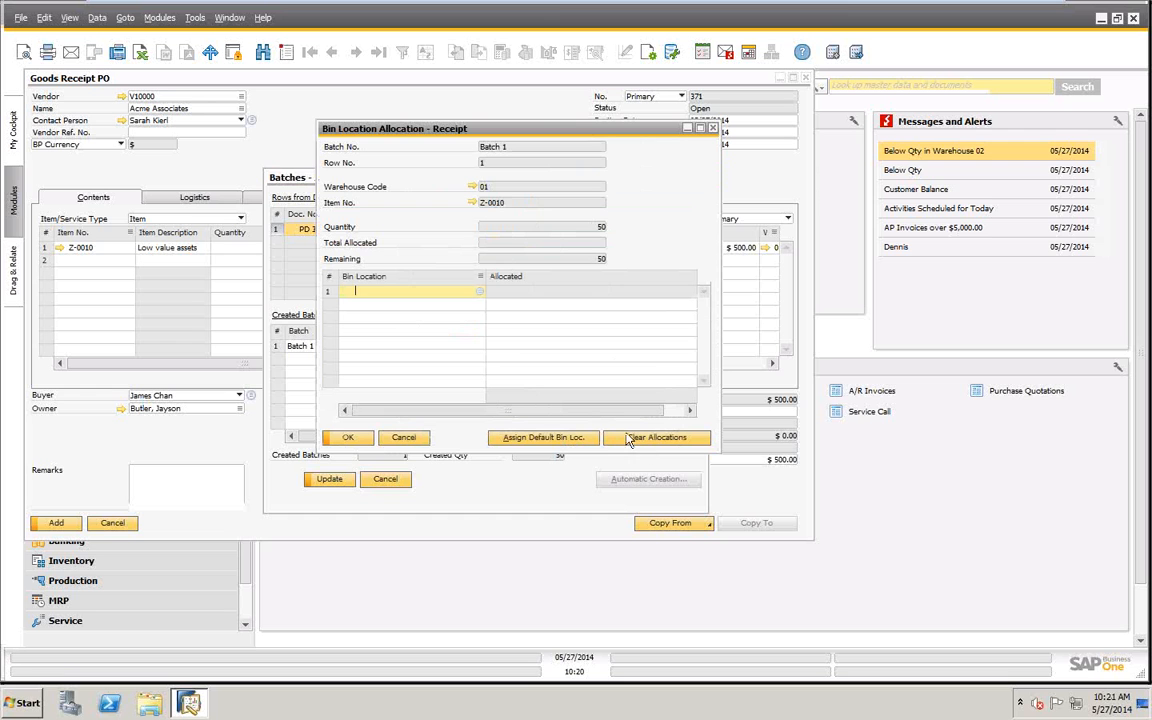
pyautogui.click(542, 439)
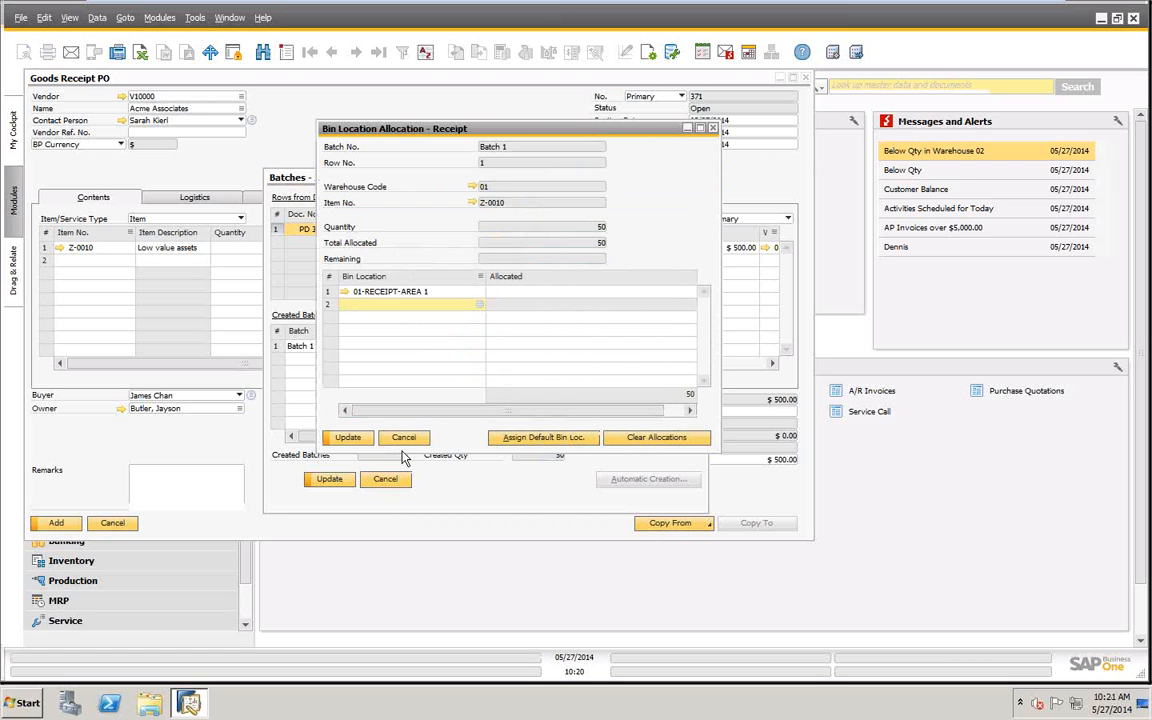
pyautogui.click(350, 439)
pyautogui.click(350, 439)
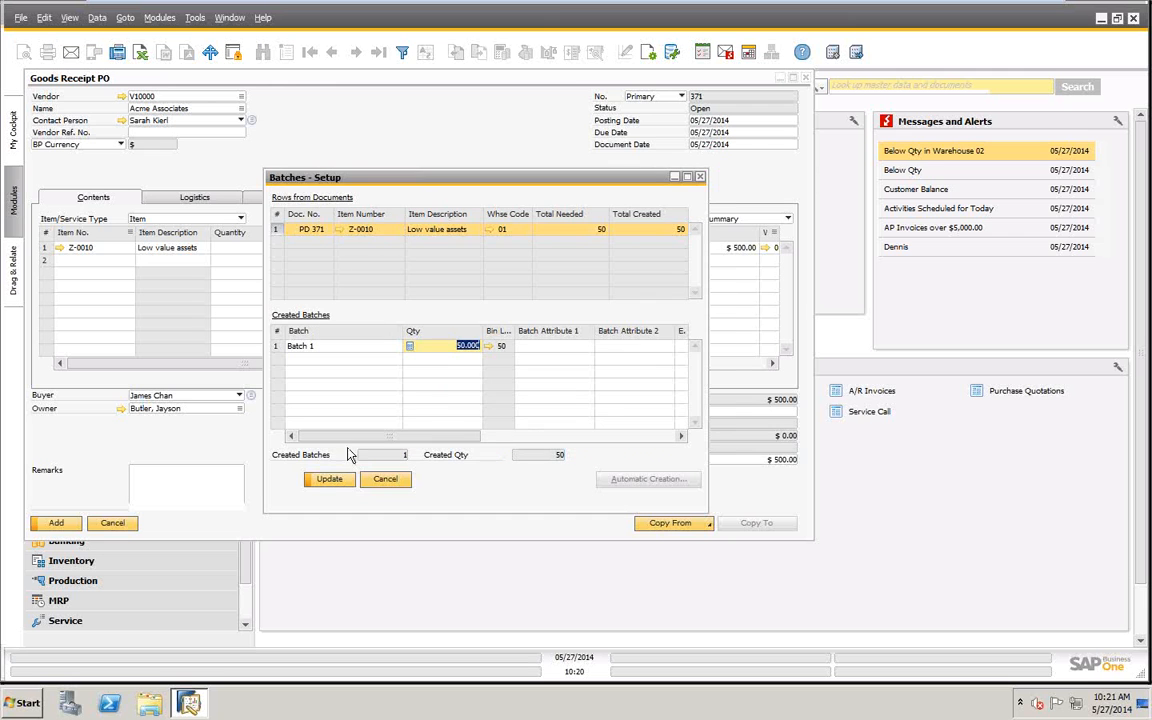
# - Save the batch setup for Z-0010 and add the goods receipt
pyautogui.click(330, 479)
pyautogui.click(330, 481)
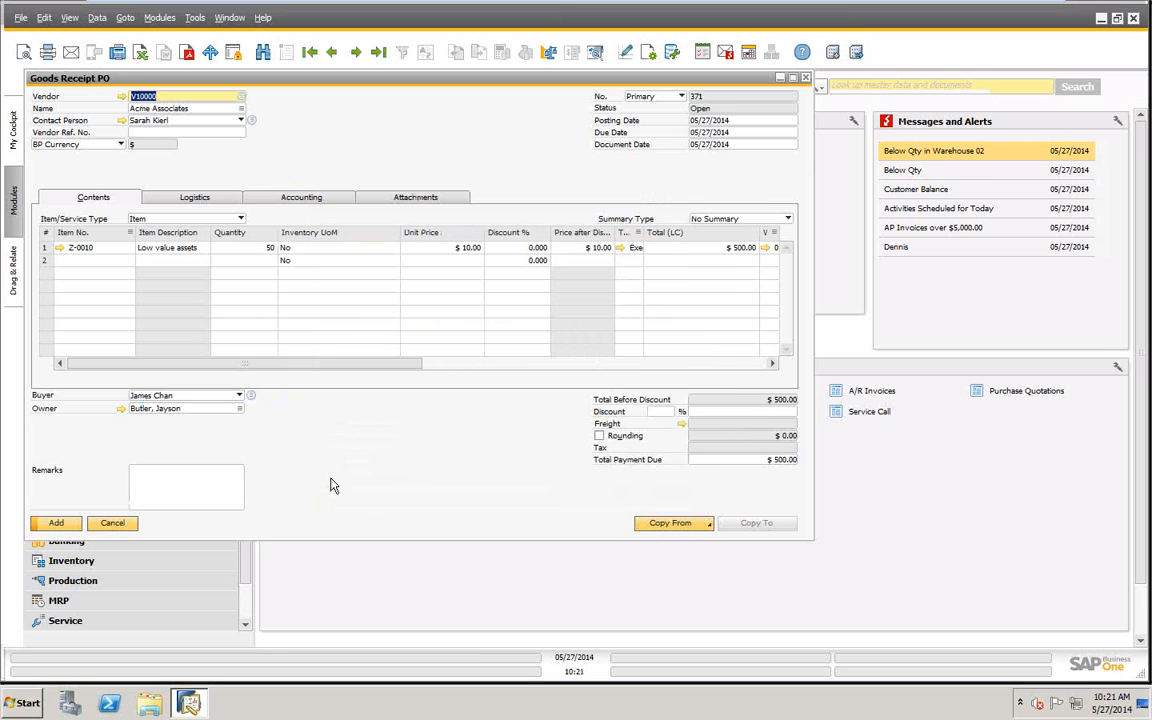
pyautogui.click(55, 523)
pyautogui.click(415, 368)
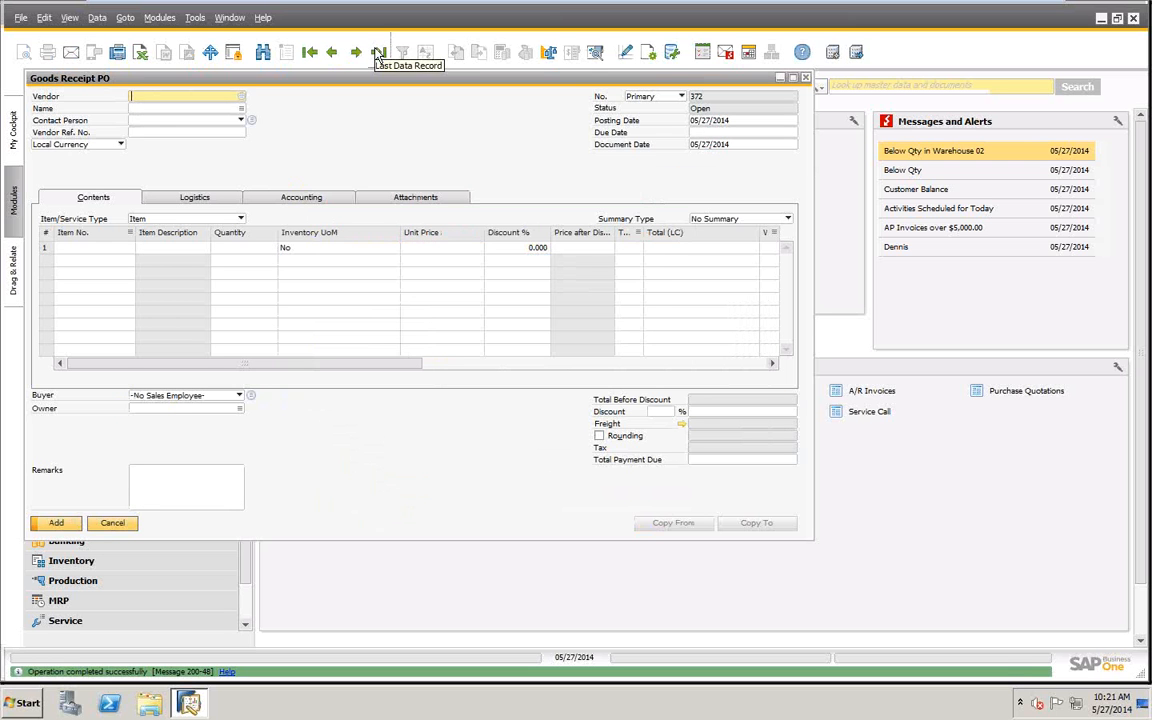
# - Examine the Batch Number Transactions Report of the last goods receipt, and close both the report and the receipt
pyautogui.click(378, 53)
pyautogui.rightClick(478, 140)
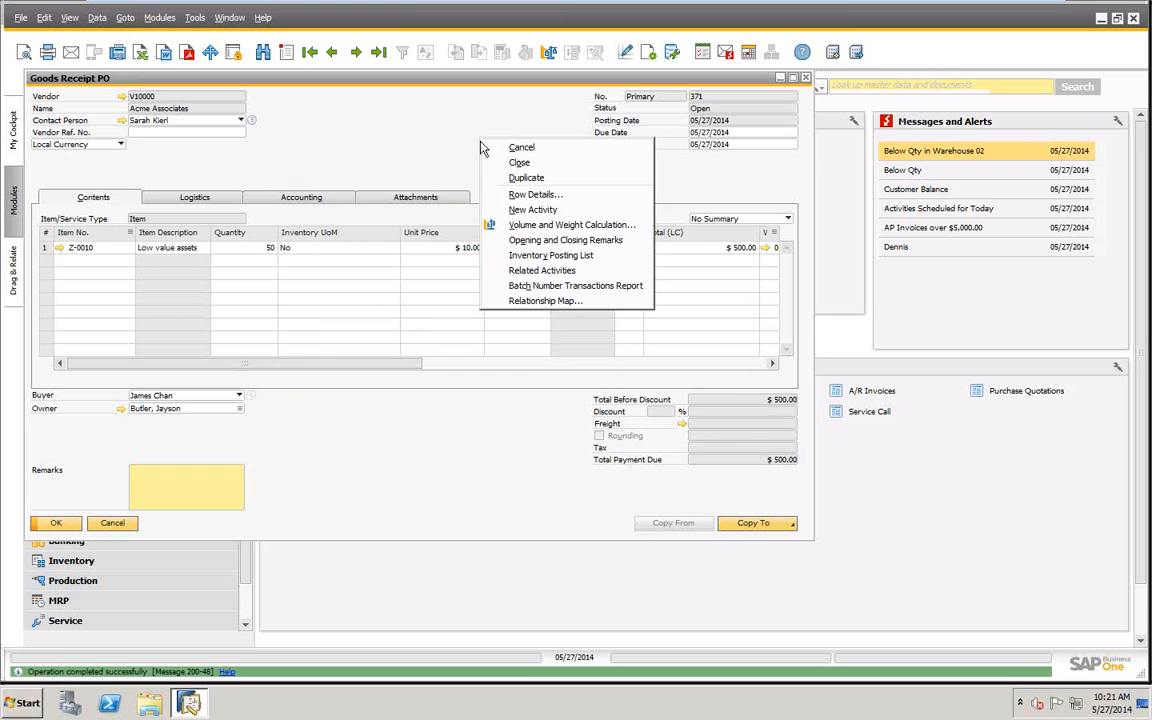
pyautogui.click(530, 288)
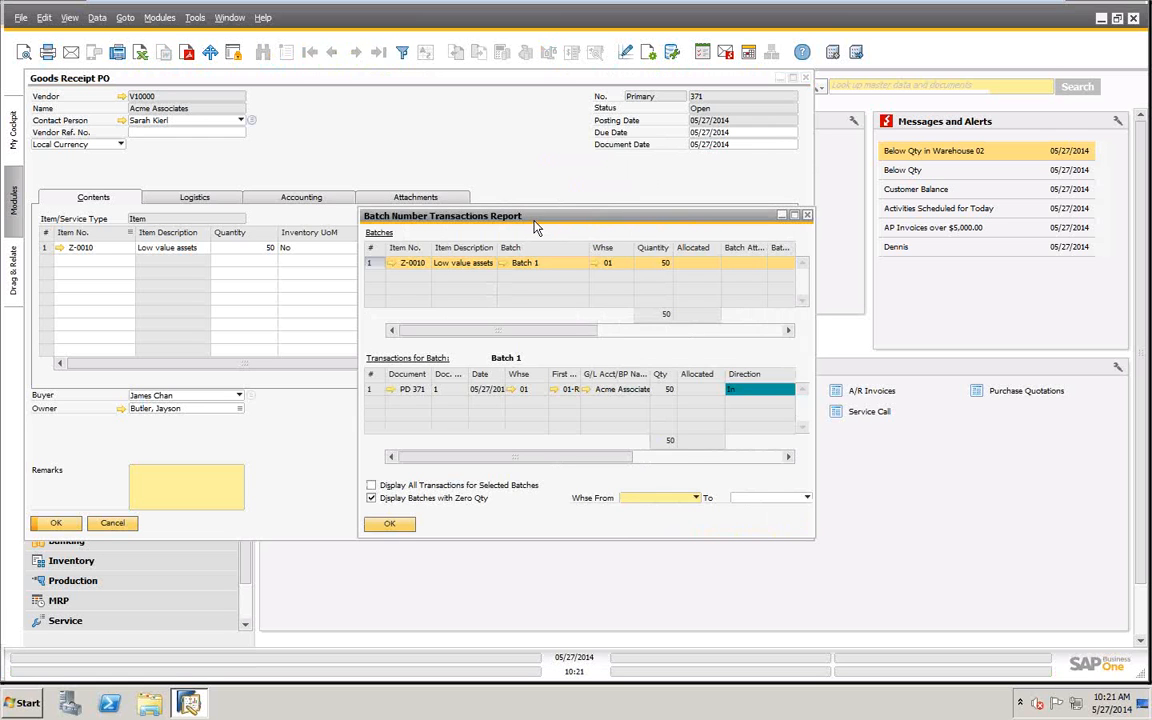
pyautogui.moveTo(535, 228); pyautogui.dragTo(367, 133)
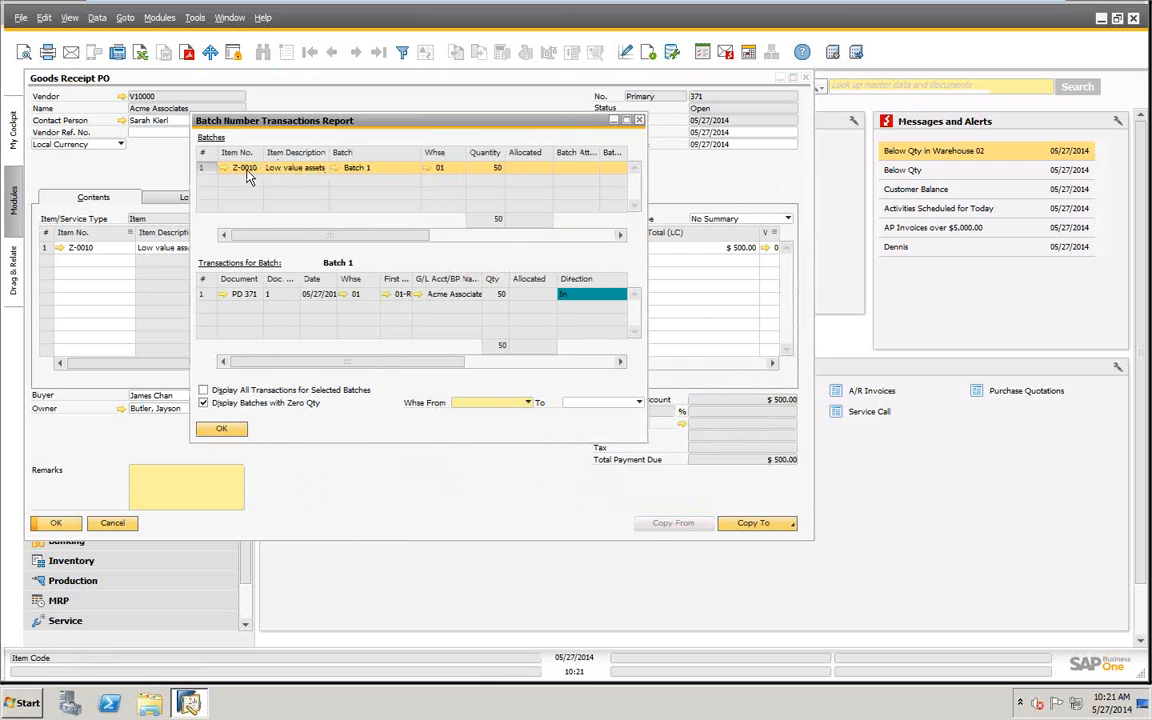
pyautogui.click(222, 428)
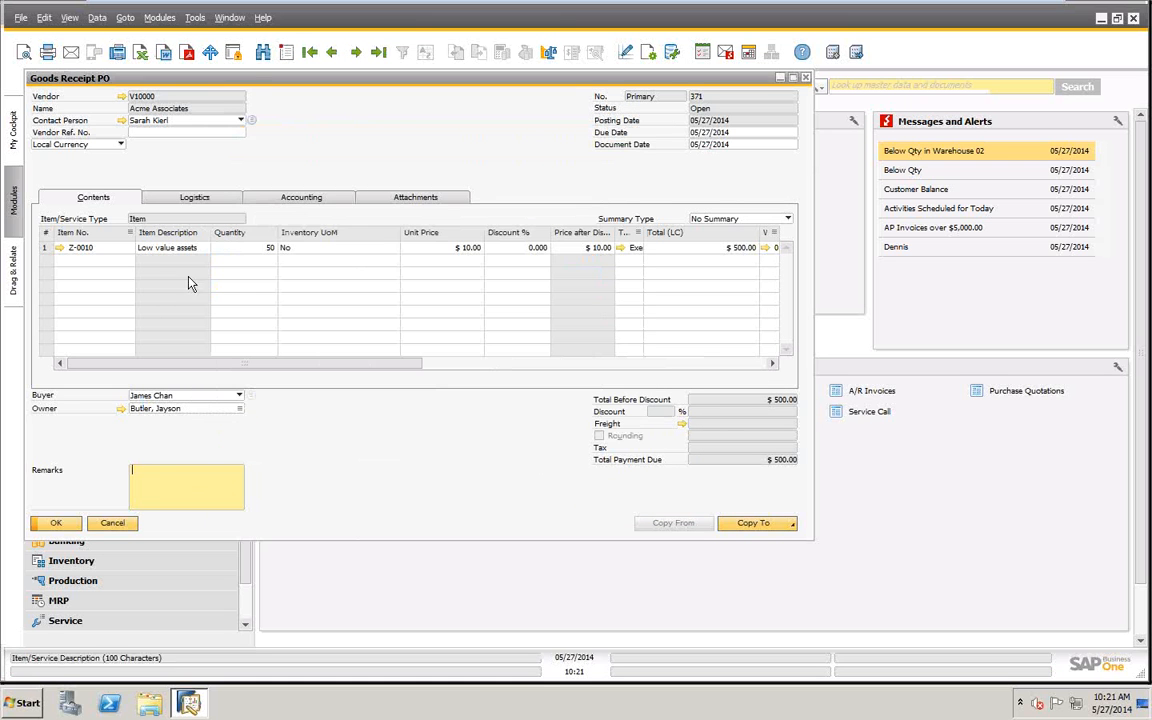
pyautogui.click(110, 523)
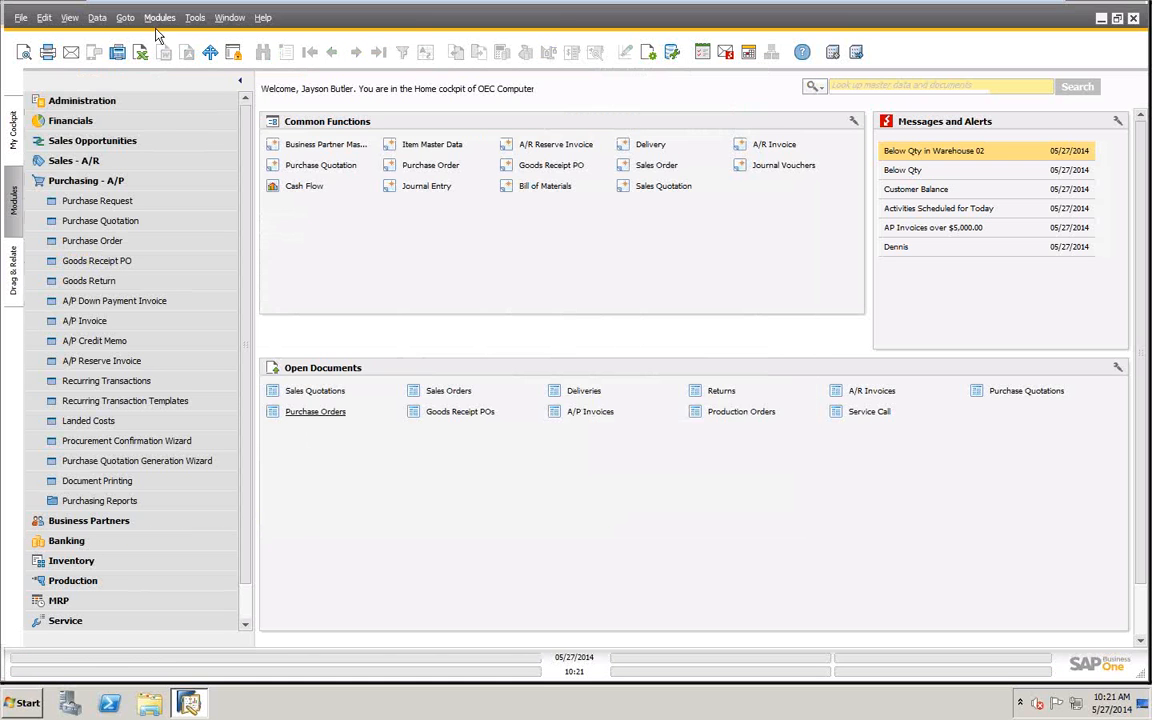
# - Start a new Delivery document for a sale
pyautogui.click(68, 181)
pyautogui.click(64, 158)
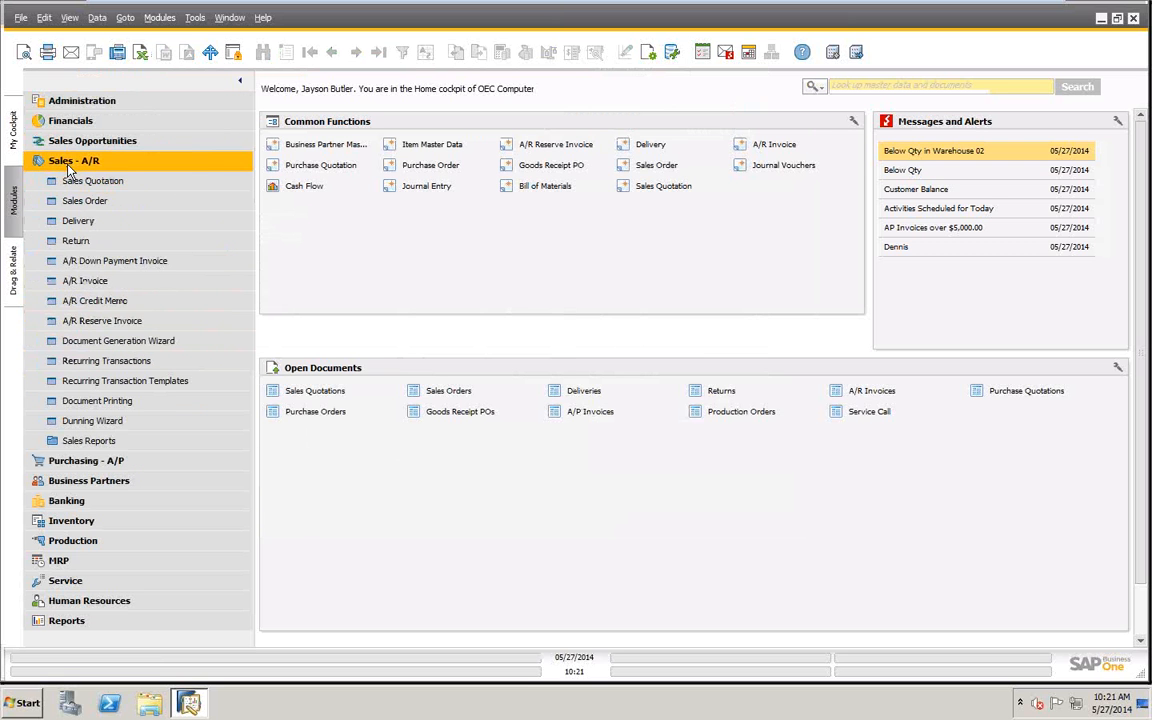
pyautogui.click(75, 224)
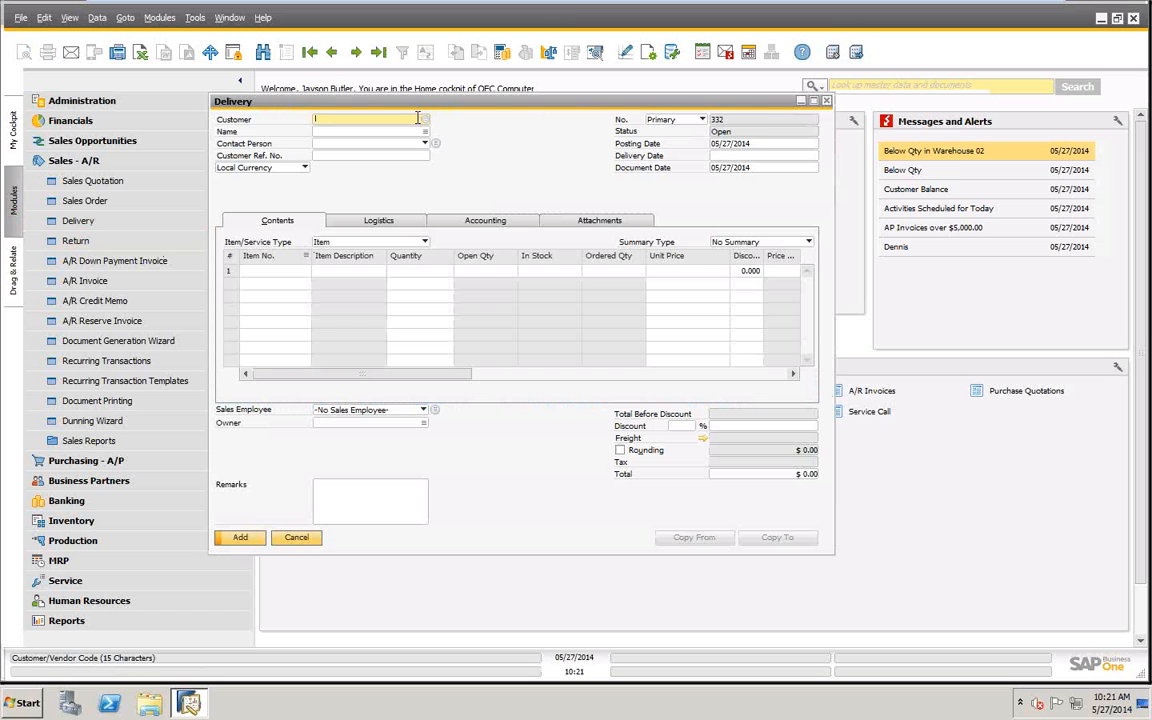
pyautogui.click(420, 119)
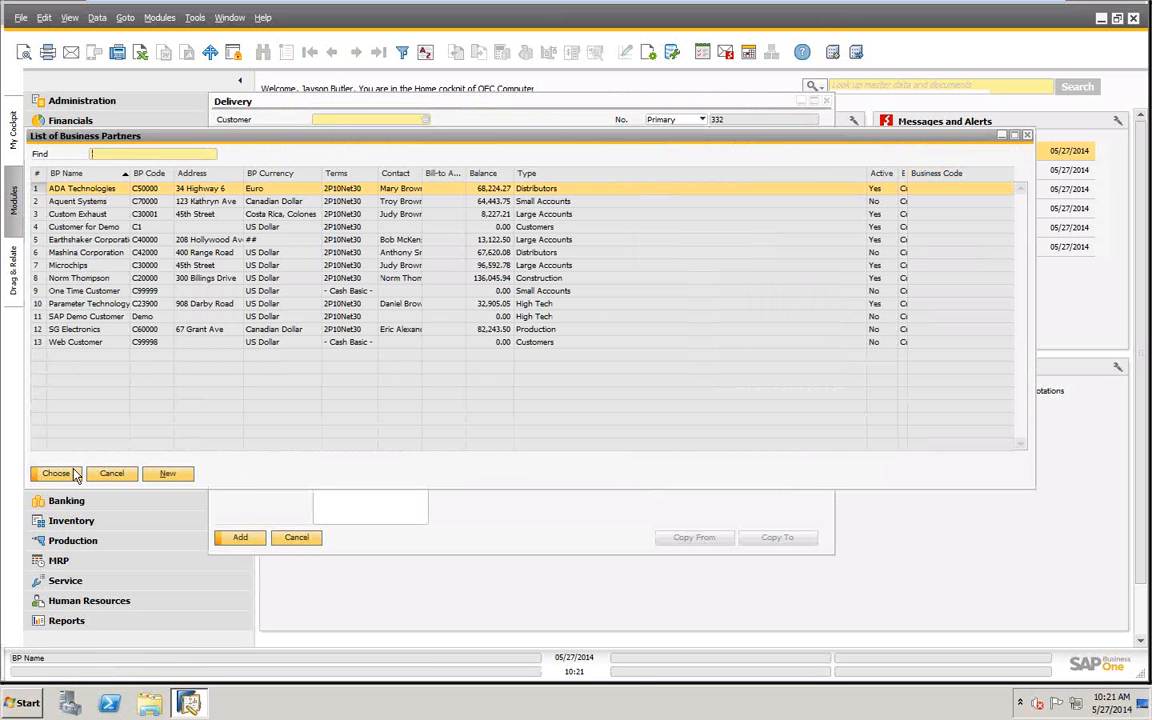
pyautogui.click(56, 474)
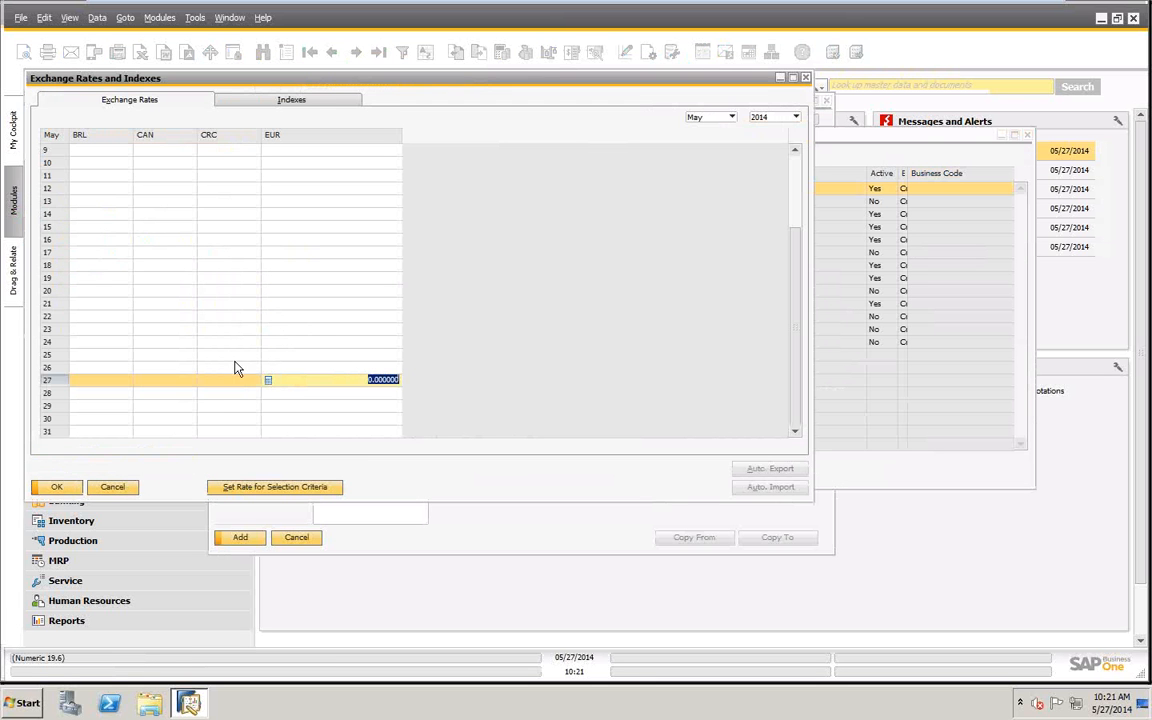
pyautogui.click(57, 487)
pyautogui.click(113, 487)
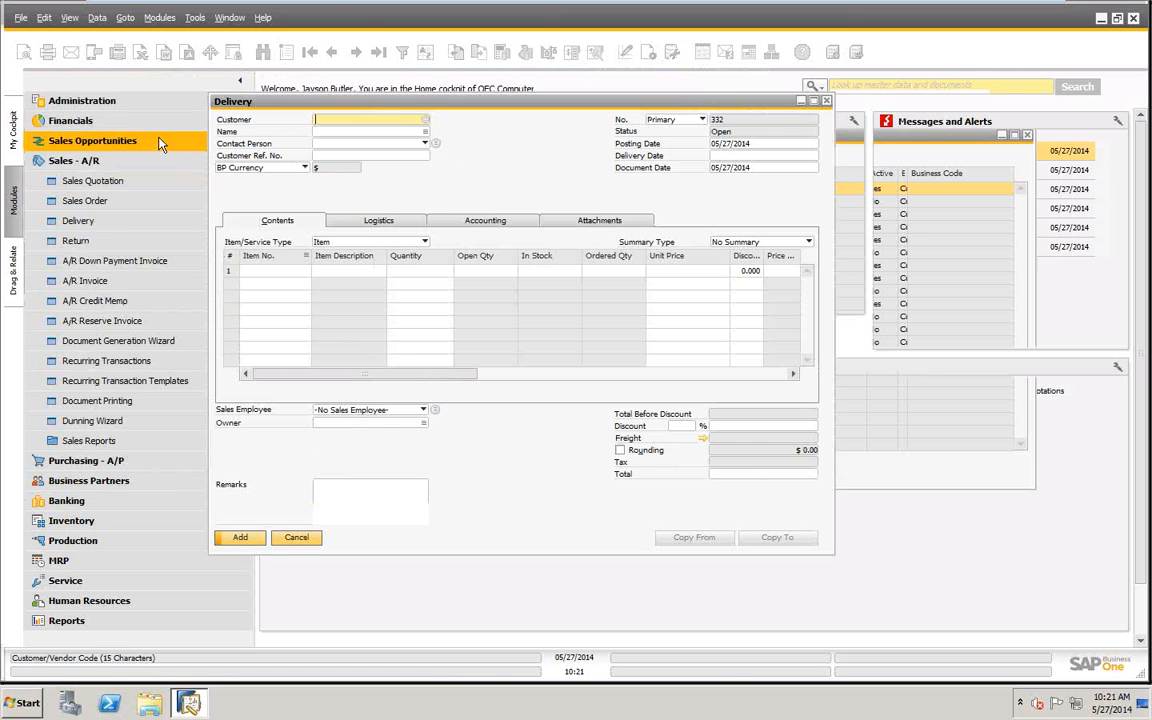
# - Choose Earthshaker Corporation as the delivery's customer and add item Z-0010, Low value assets, in the first row
pyautogui.click(330, 132)
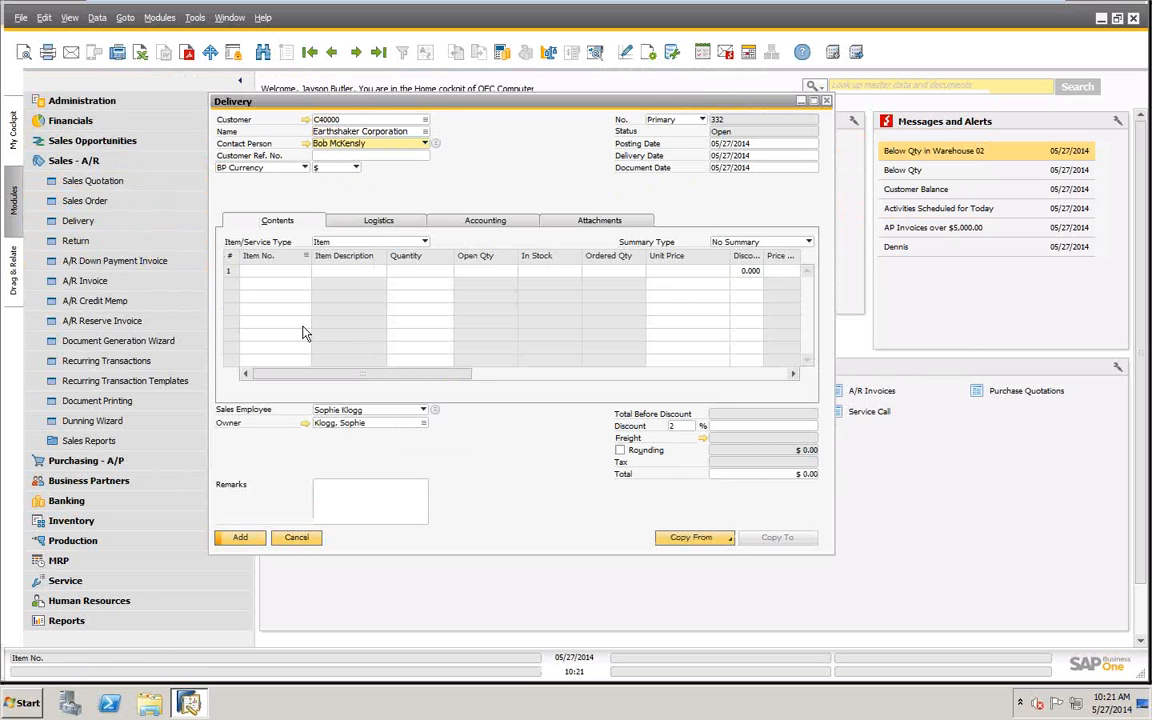
pyautogui.click(282, 276)
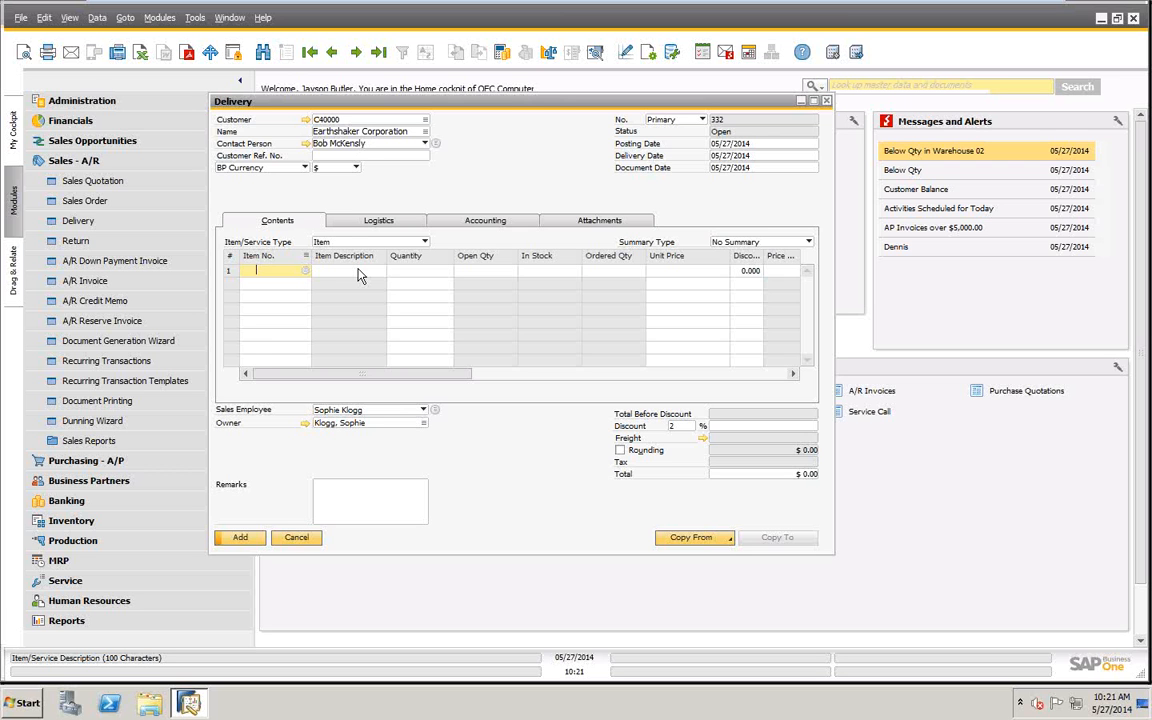
pyautogui.write('z-')
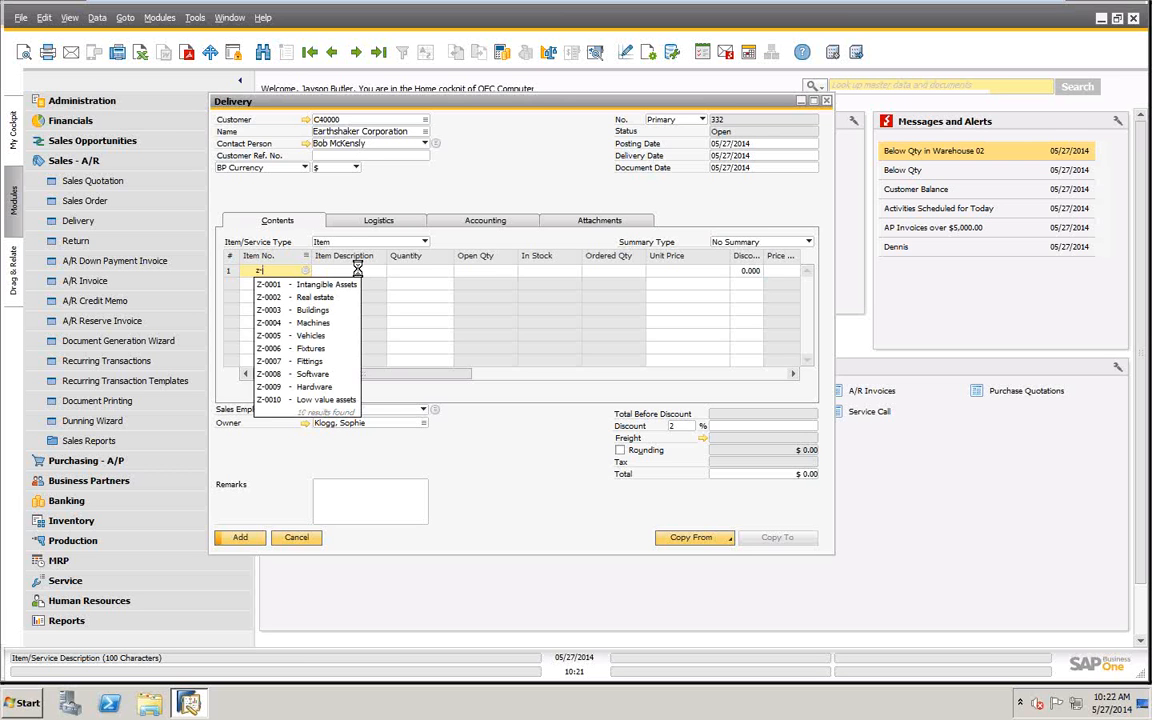
pyautogui.press('Tab')
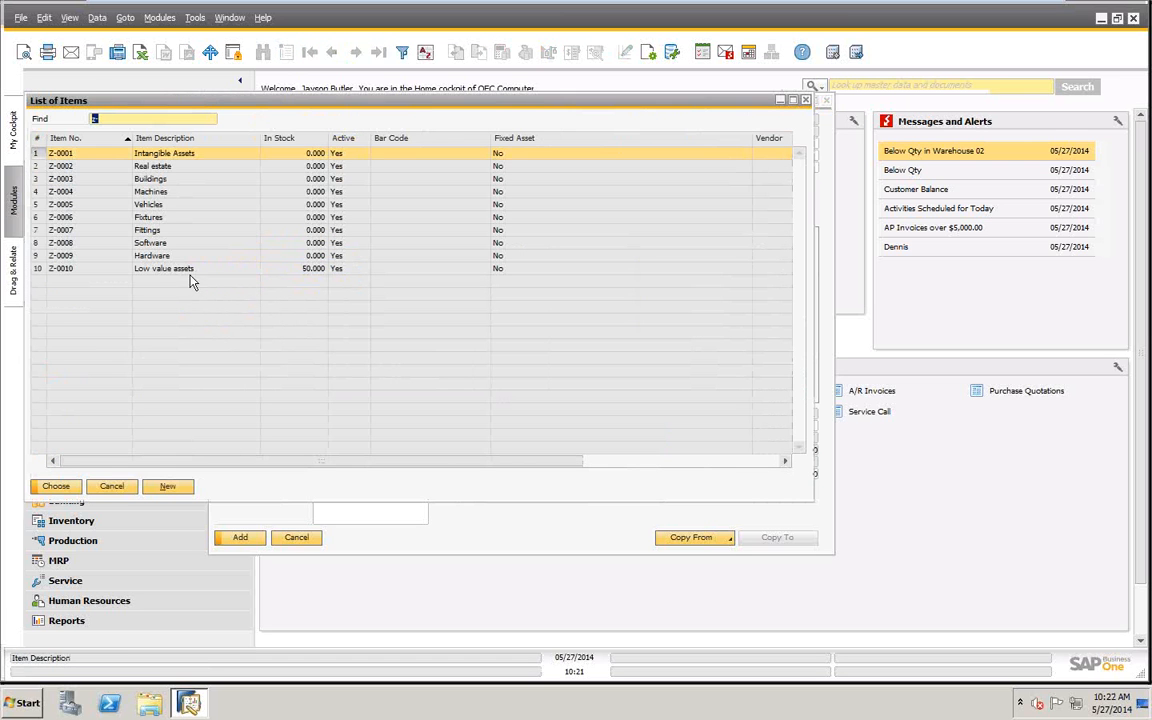
pyautogui.click(185, 268)
pyautogui.click(52, 486)
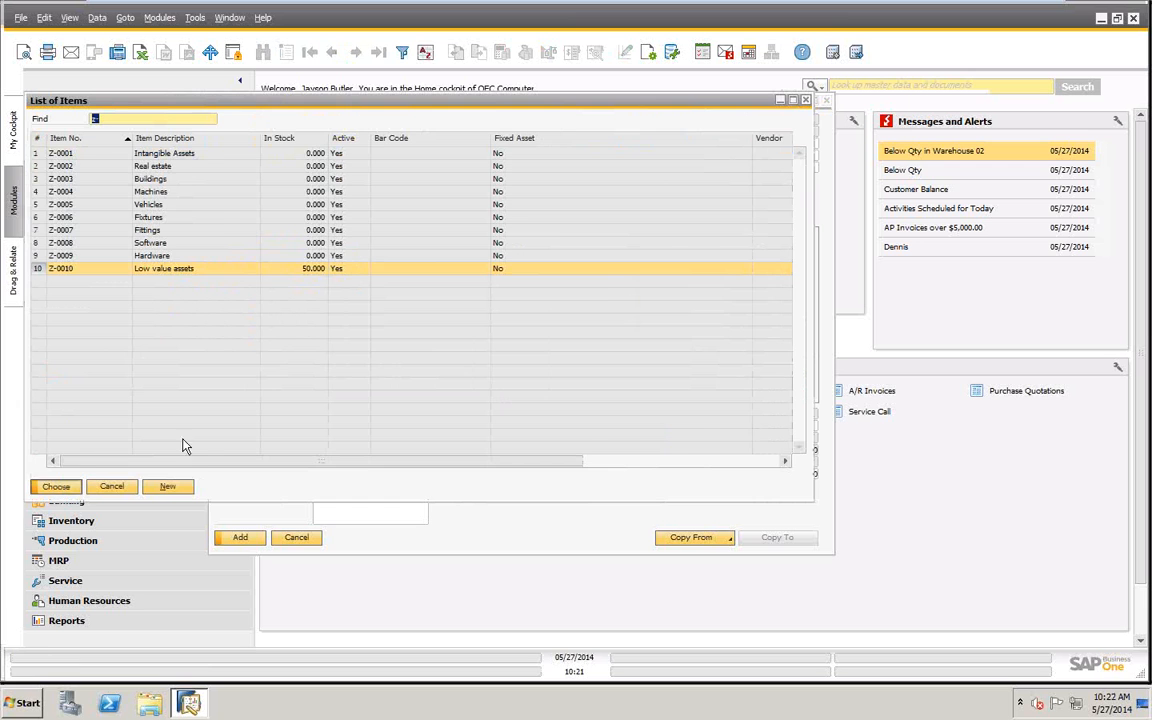
pyautogui.press('Tab')
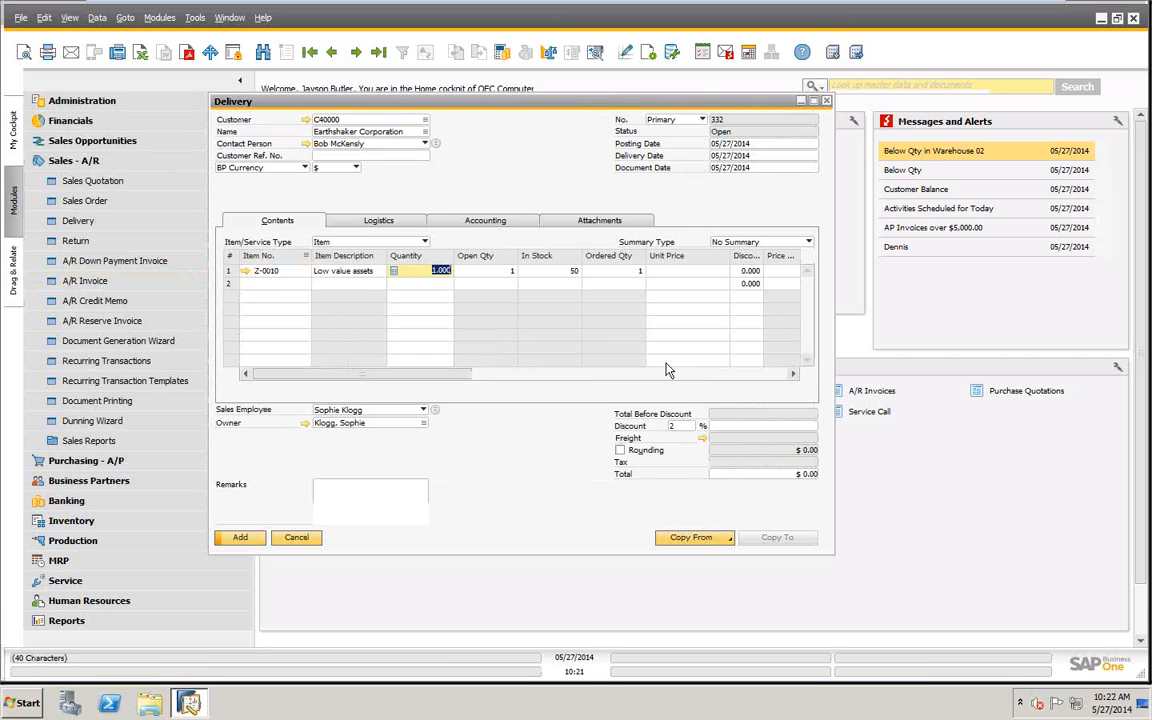
# - Set the Z-0010 row's quantity to 5 and its unit price to $25.00 in the delivery
pyautogui.write('5')
pyautogui.press('Tab')
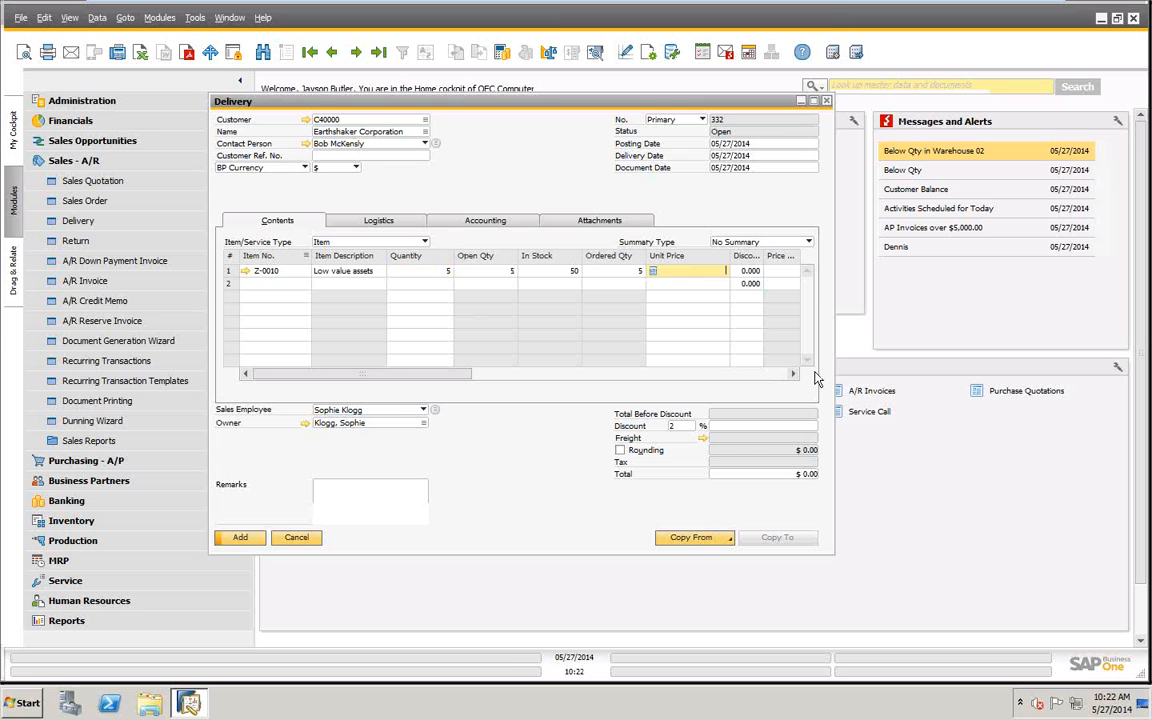
pyautogui.write('25')
pyautogui.press('Tab')
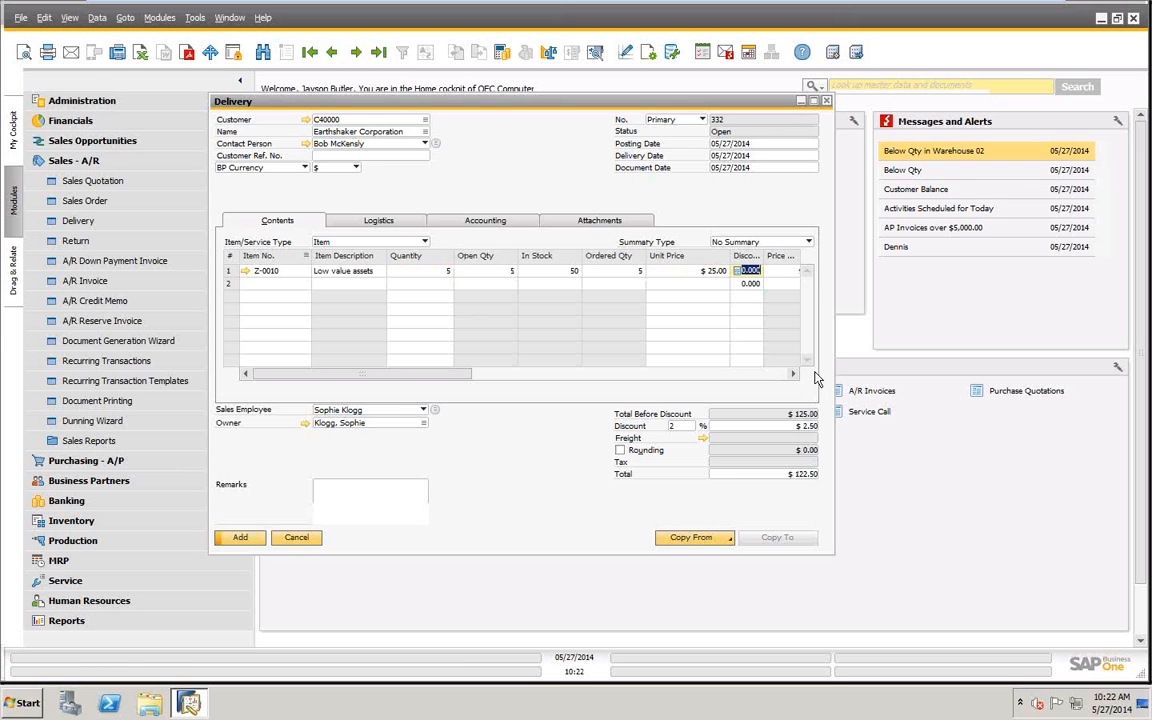
# - Allocate 5 units of Batch 1 to the Z-0010 row and add the delivery
pyautogui.click(245, 539)
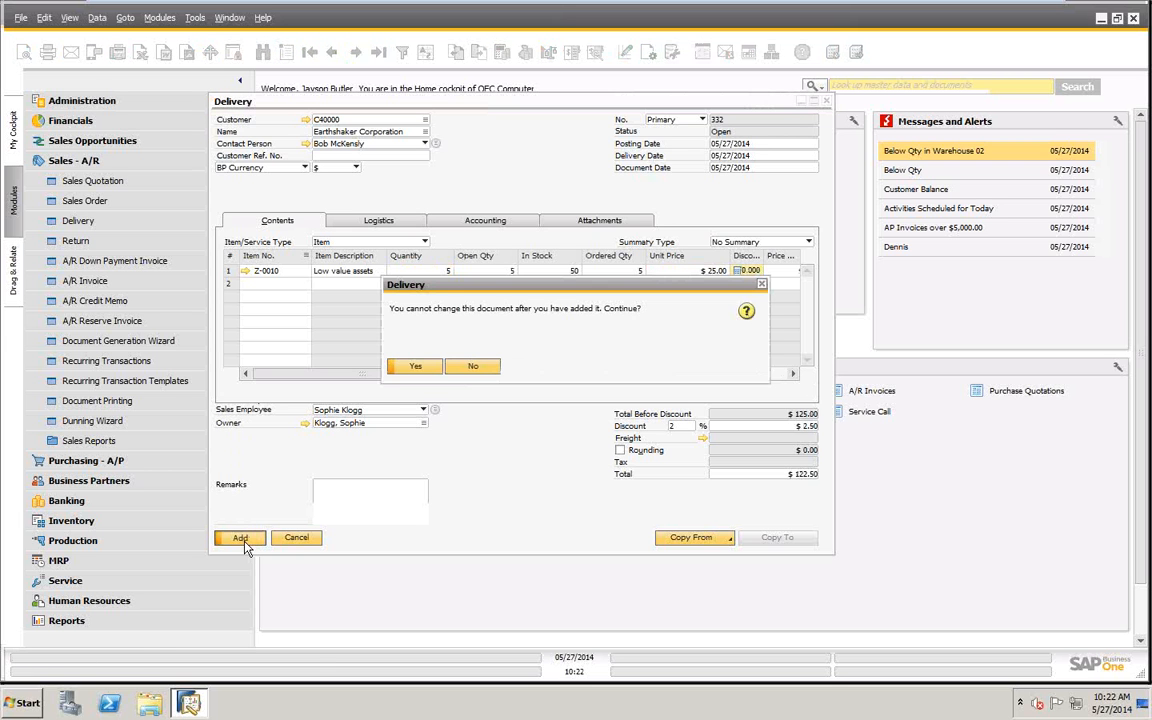
pyautogui.click(418, 367)
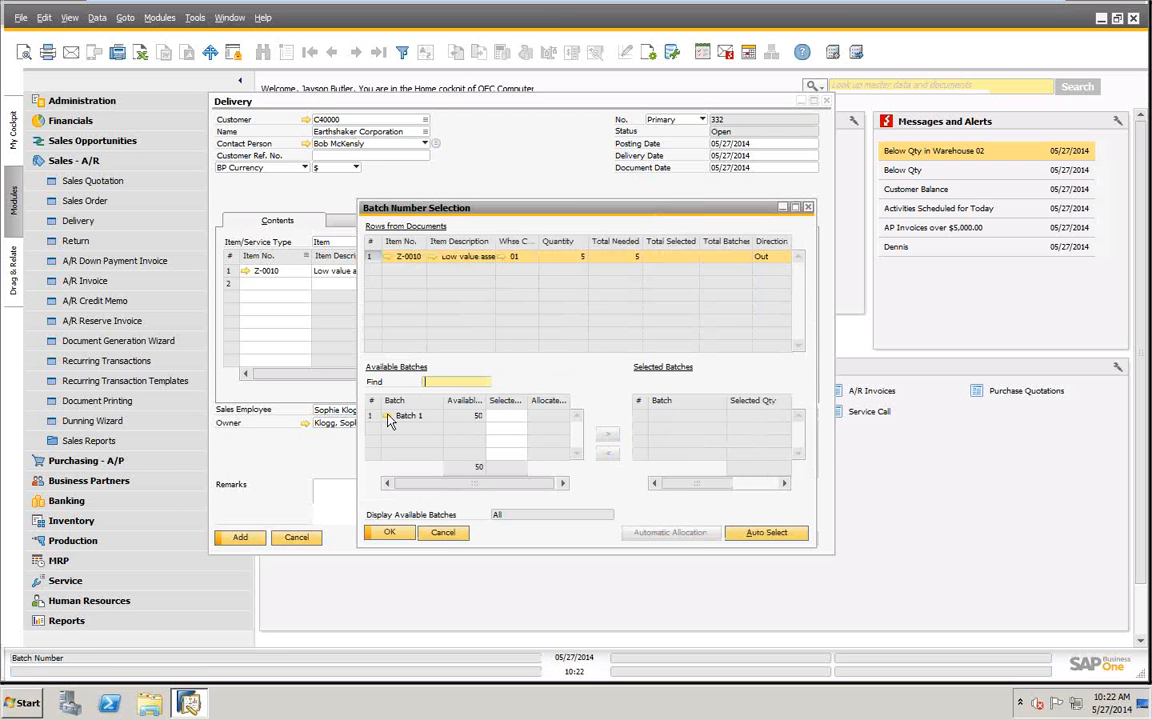
pyautogui.click(516, 416)
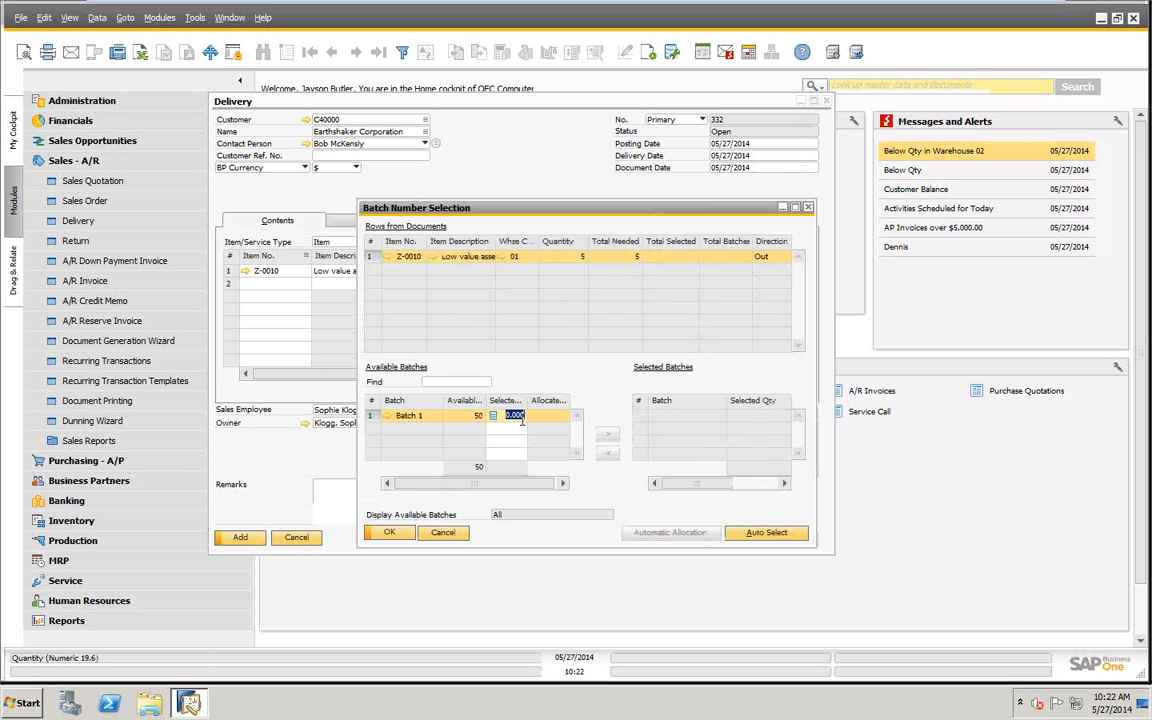
pyautogui.write('5')
pyautogui.click(612, 436)
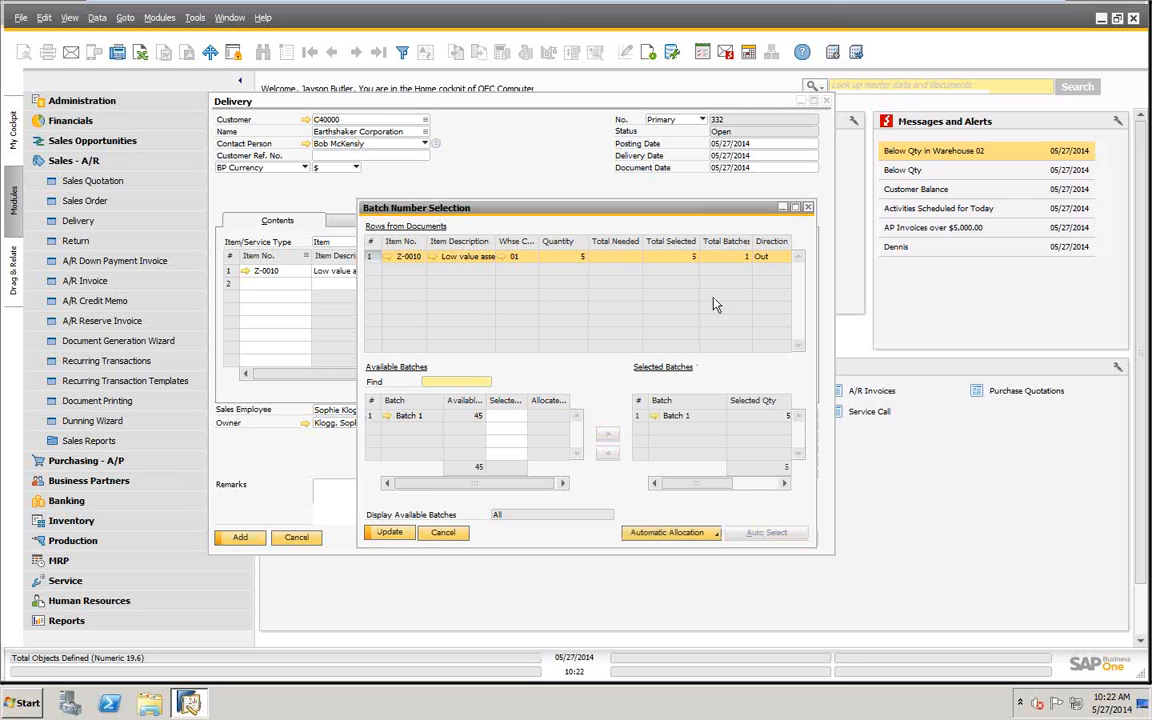
pyautogui.click(389, 533)
pyautogui.click(389, 534)
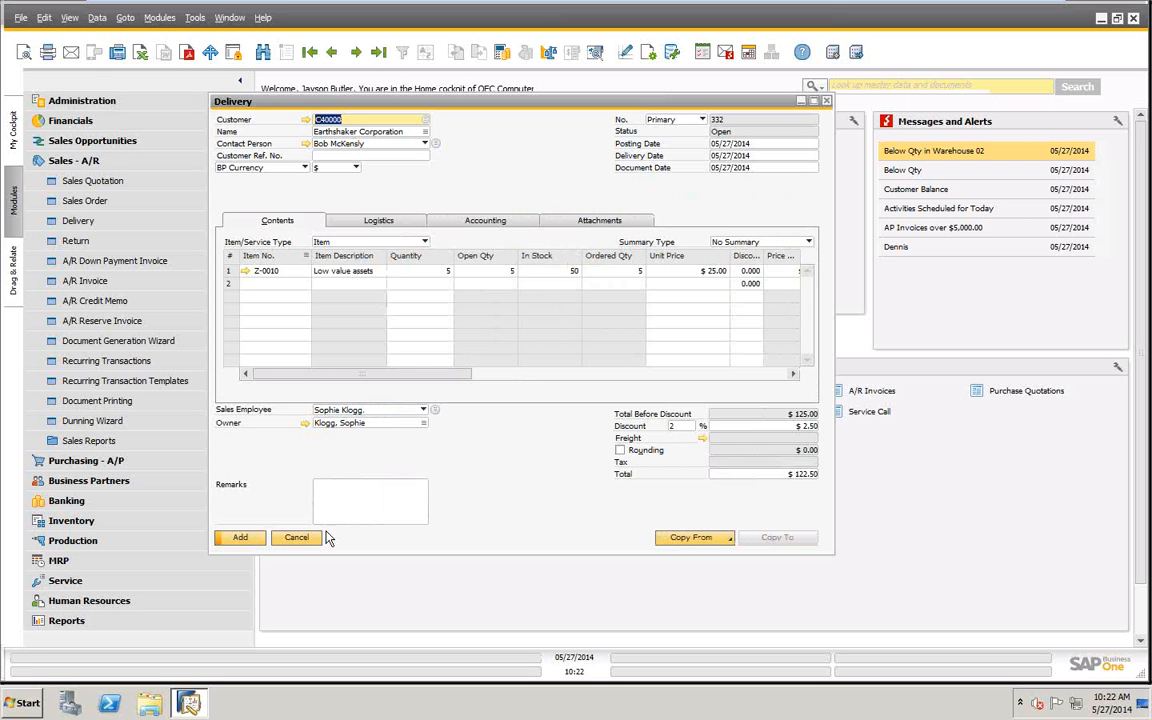
pyautogui.click(240, 538)
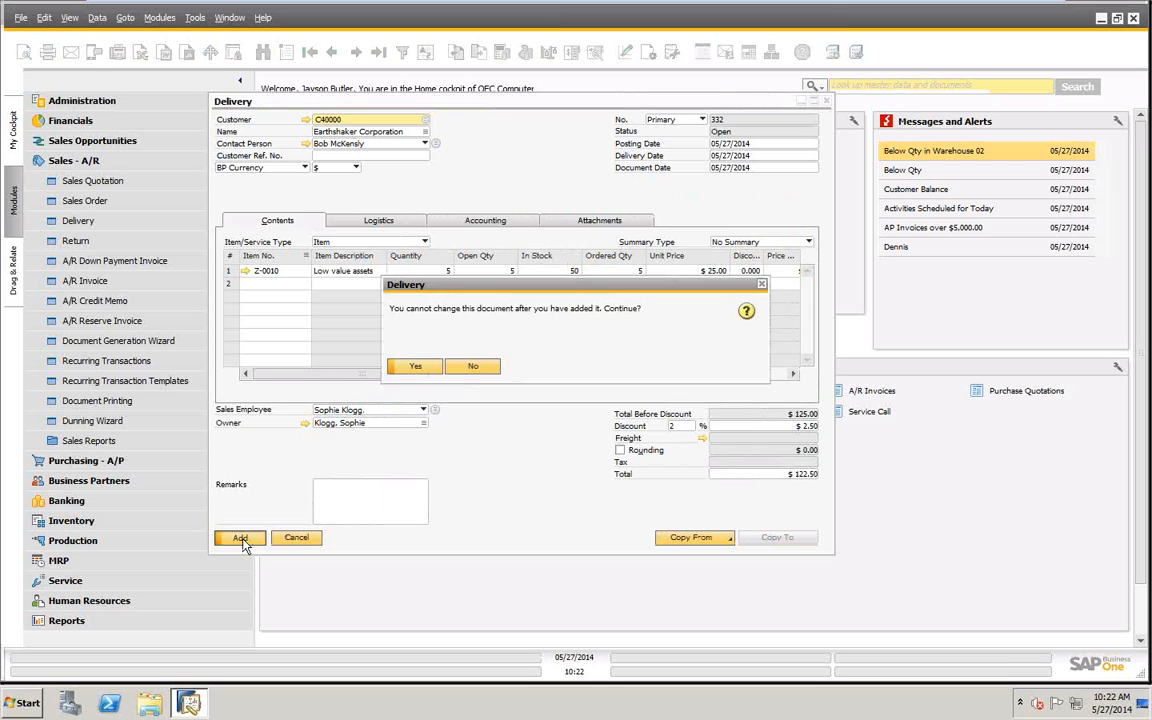
pyautogui.click(411, 366)
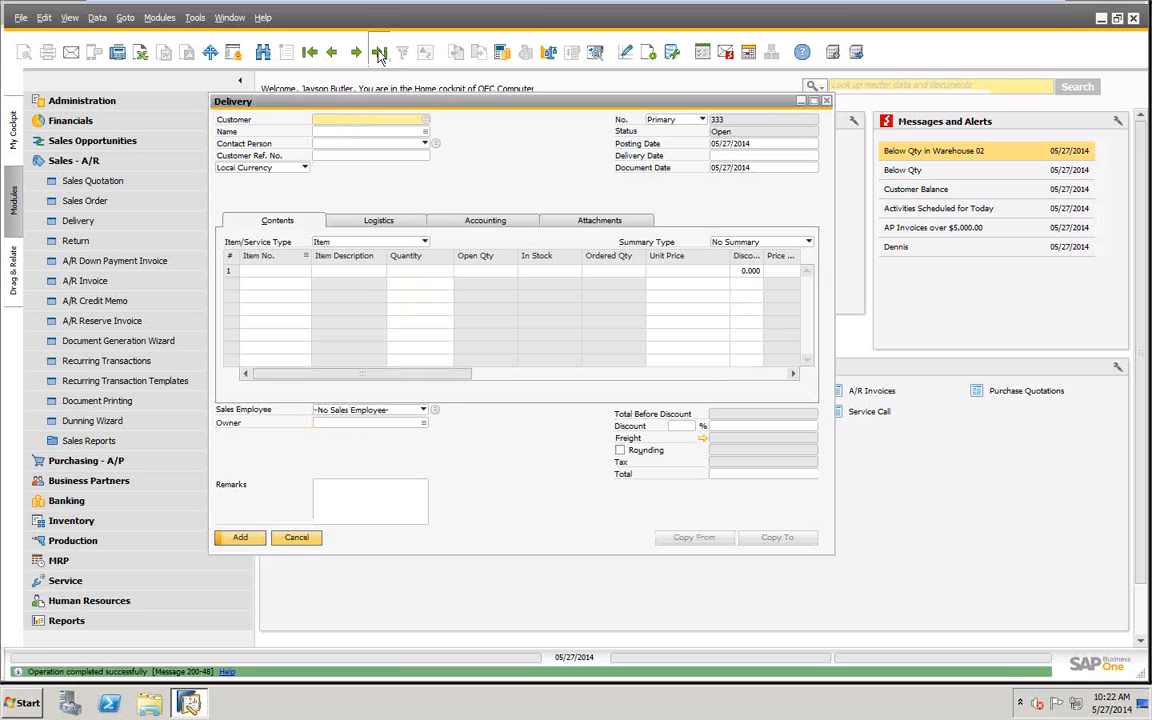
# - Bring up the last delivery and examine its Batch Number Transactions Report
pyautogui.click(380, 53)
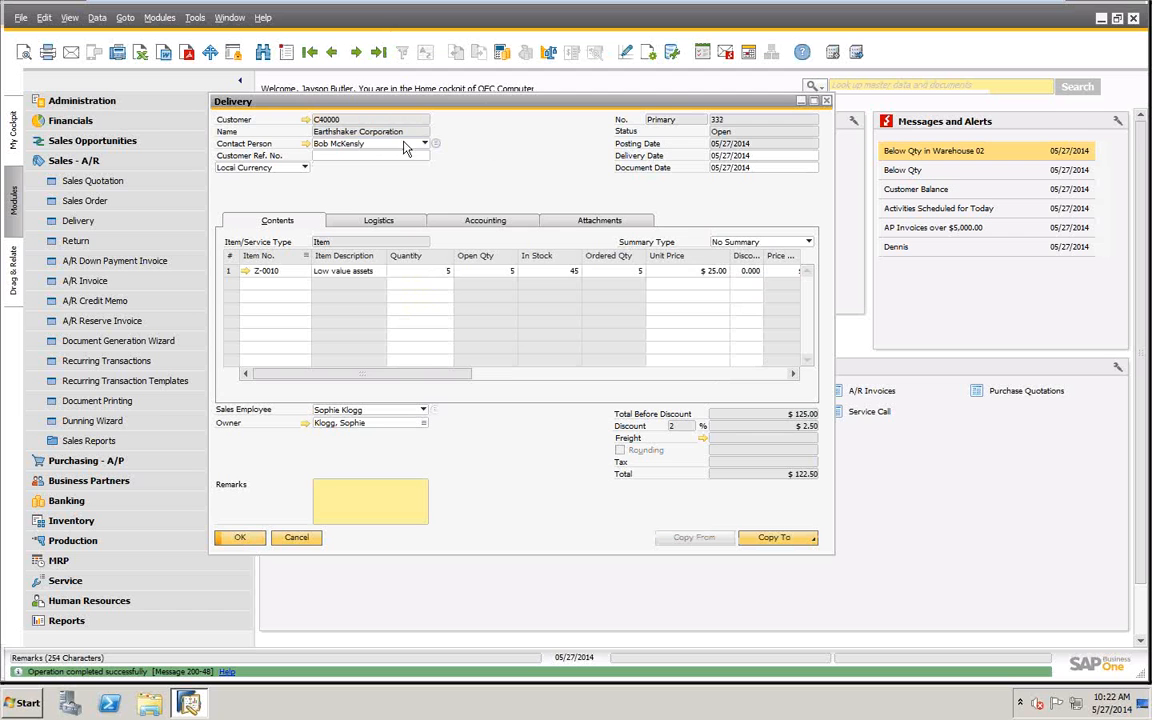
pyautogui.rightClick(536, 144)
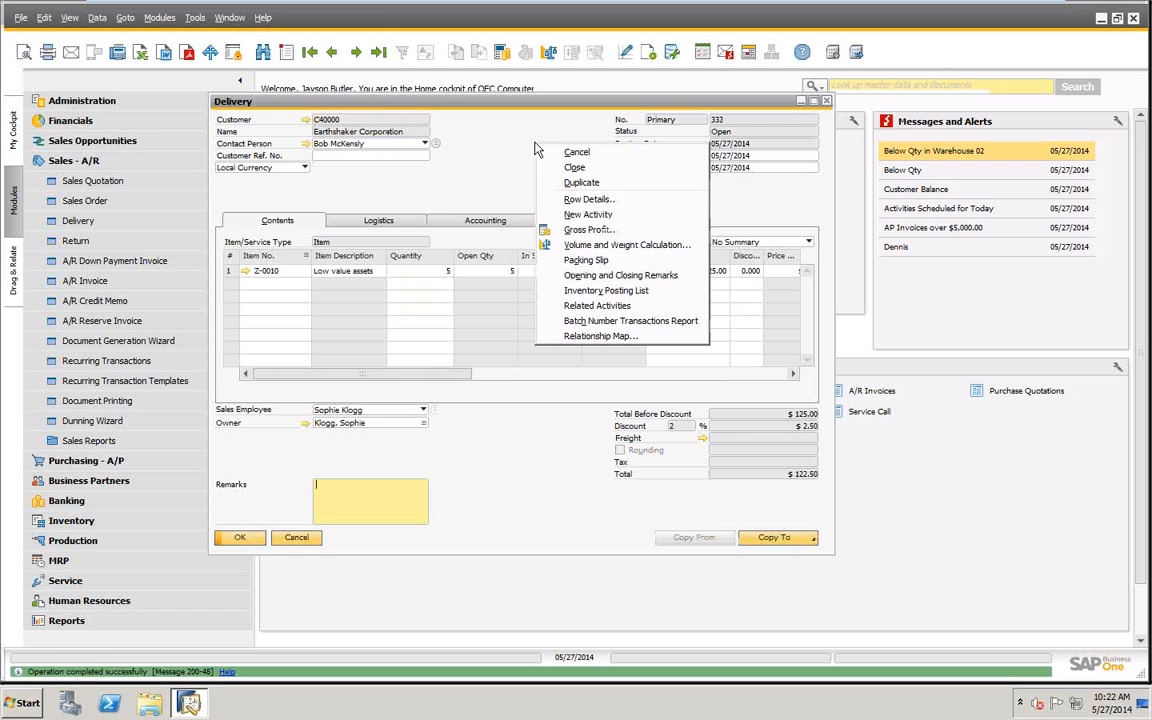
pyautogui.click(590, 321)
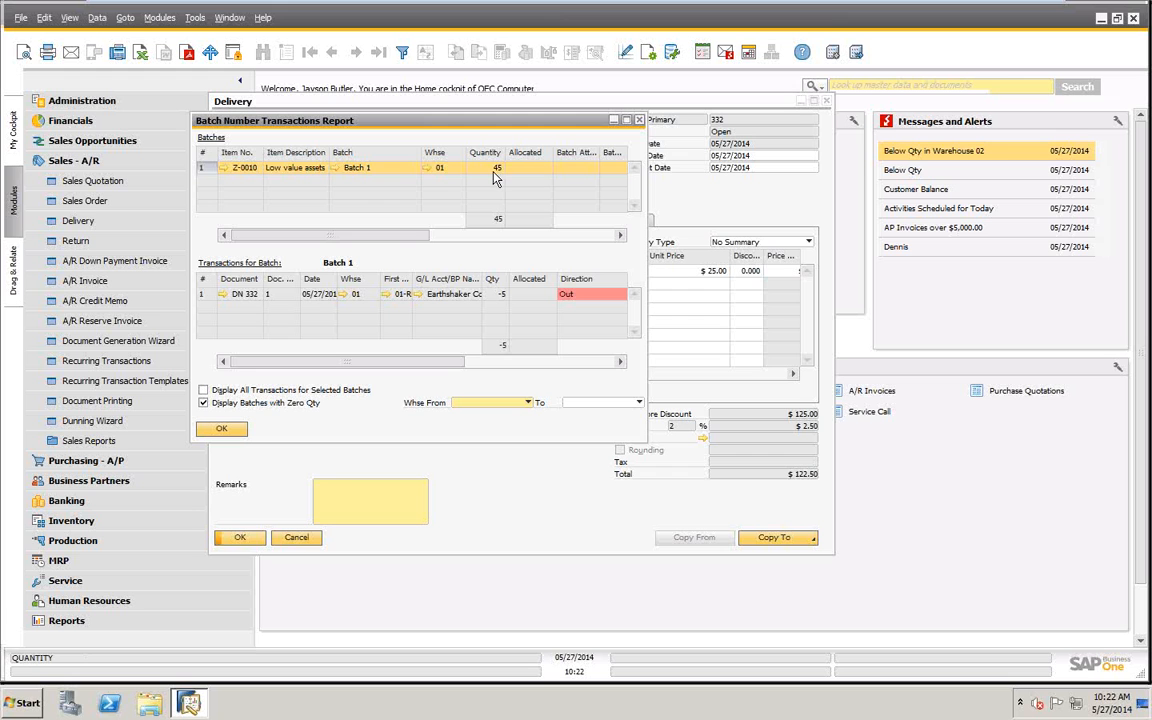
pyautogui.moveTo(398, 236); pyautogui.dragTo(291, 216)
# - Examine the Batch Number Transactions Report from Z-0010's item master data, and close the reports, the item record and the delivery
pyautogui.click(225, 170)
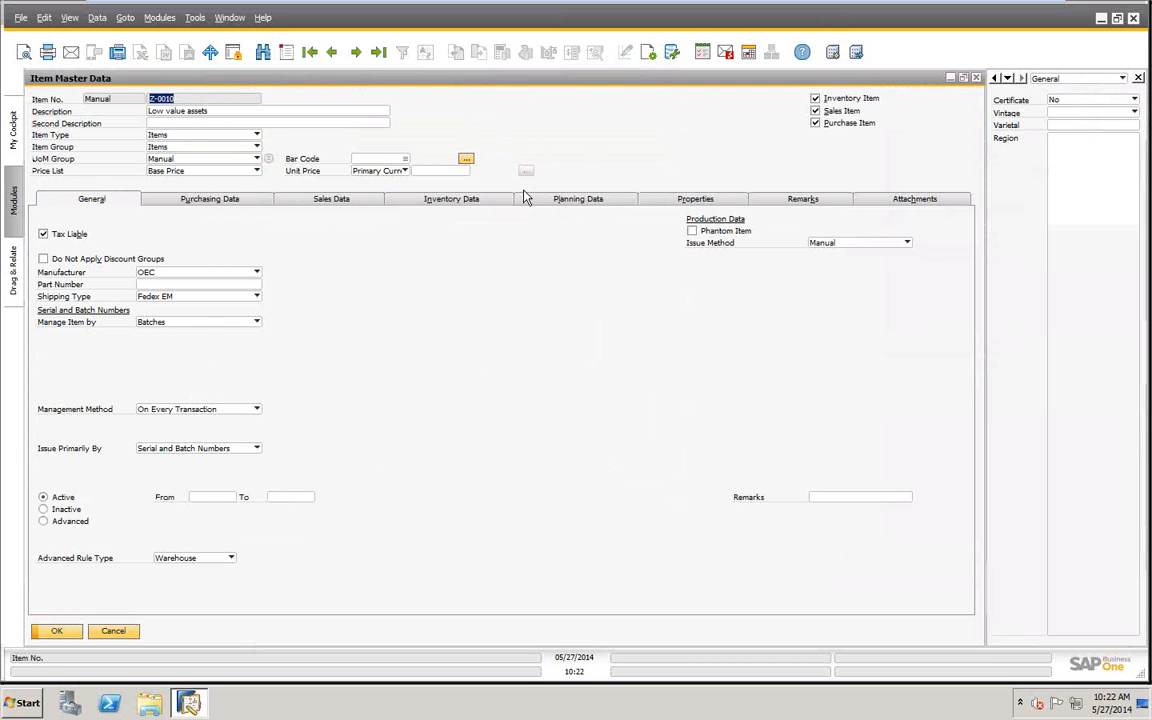
pyautogui.rightClick(611, 143)
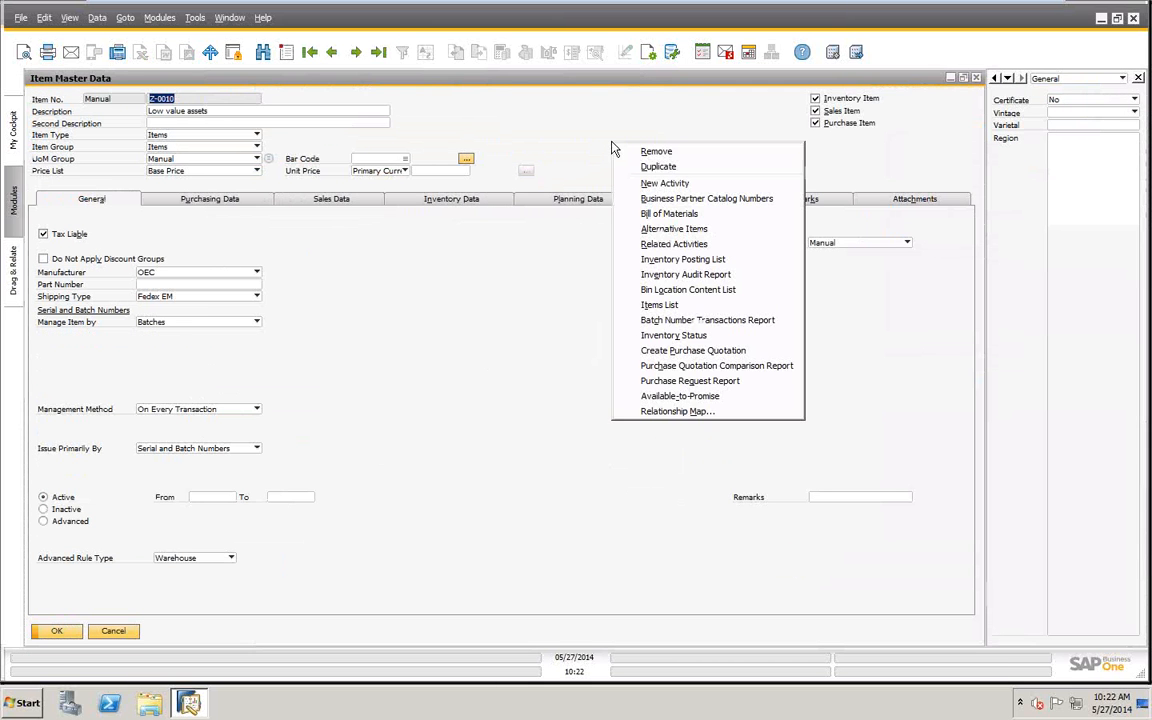
pyautogui.click(660, 321)
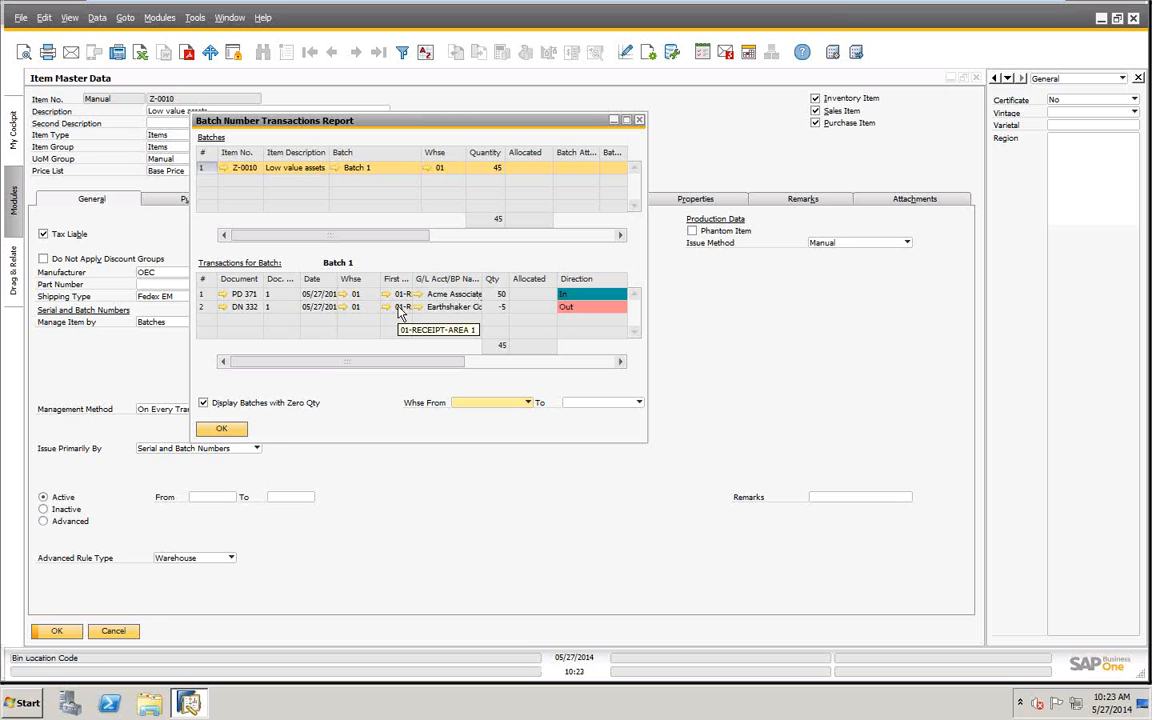
pyautogui.click(223, 432)
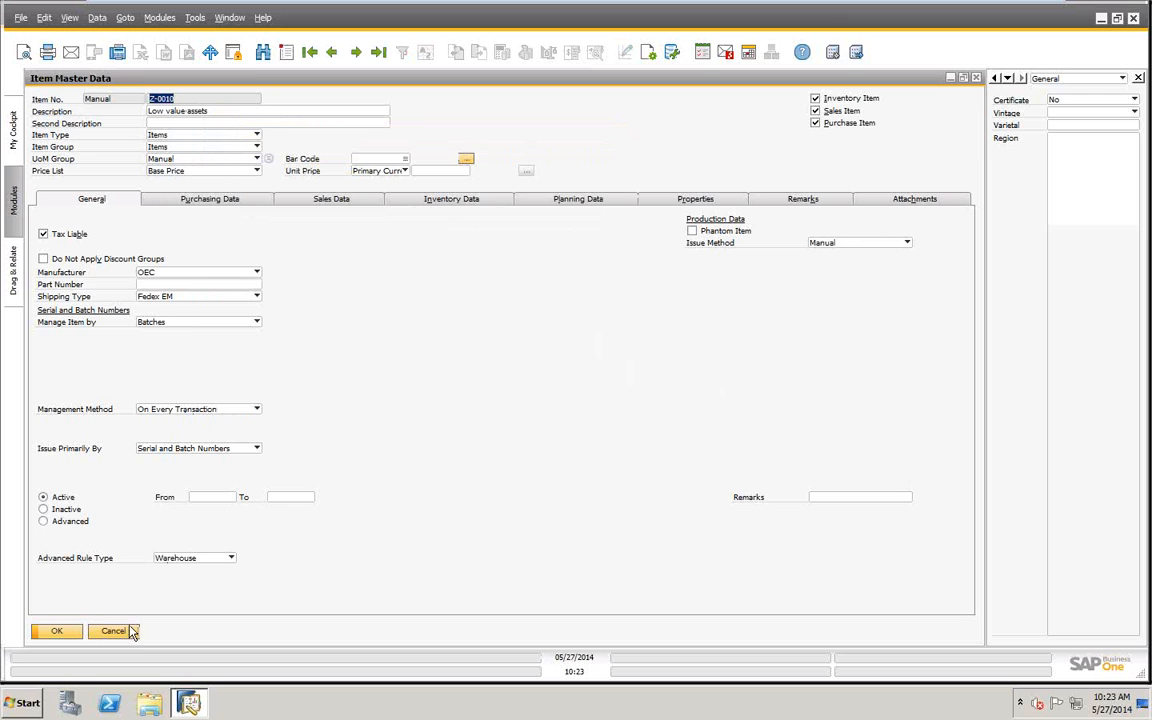
pyautogui.click(122, 635)
pyautogui.click(236, 431)
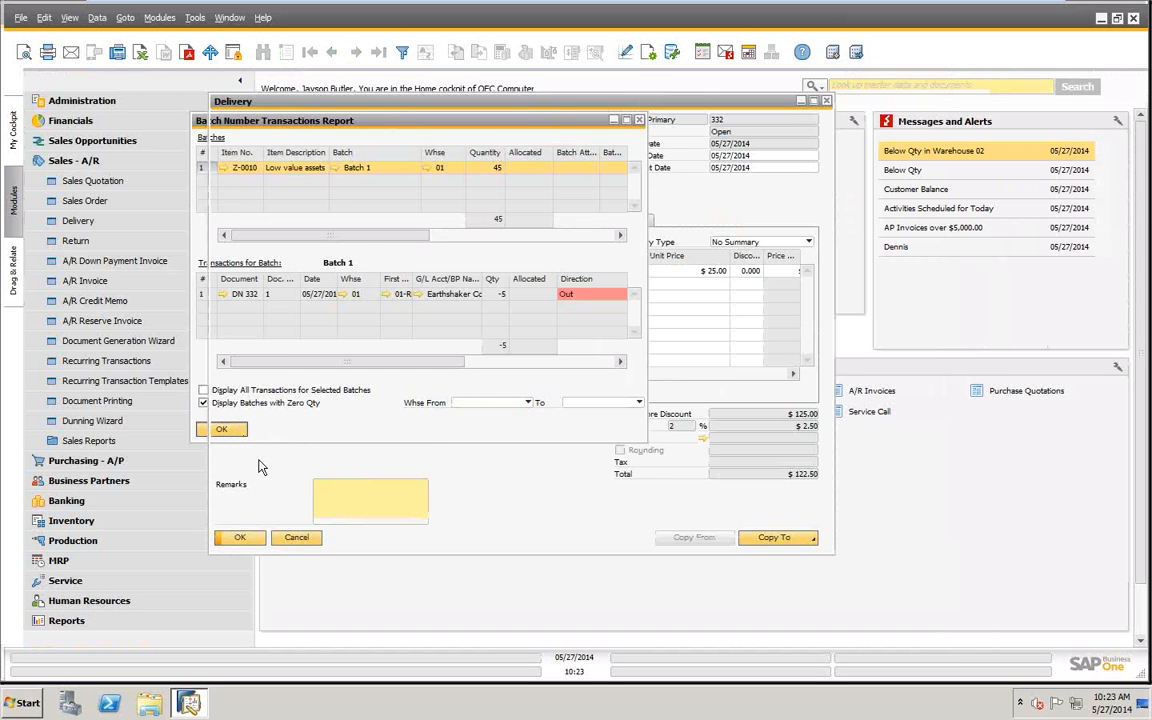
pyautogui.click(296, 537)
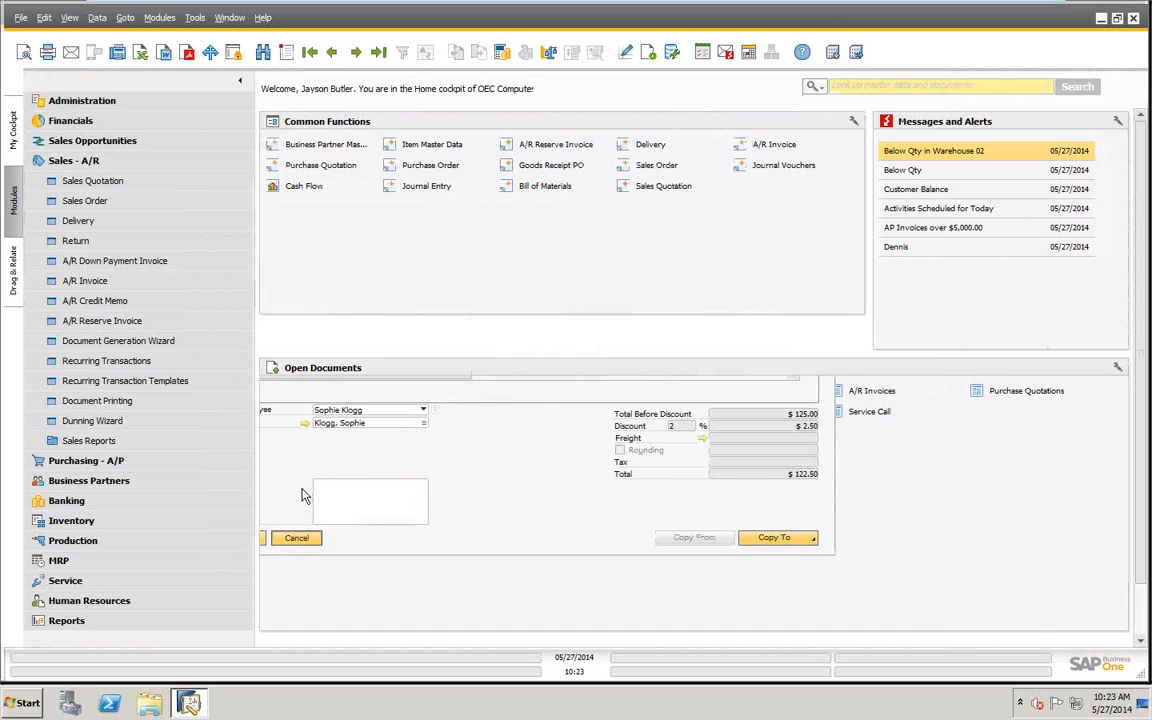
# - Run Batch Management with the Update operation for item numbers from Z-0010 to Z-0010
pyautogui.click(75, 160)
pyautogui.click(71, 240)
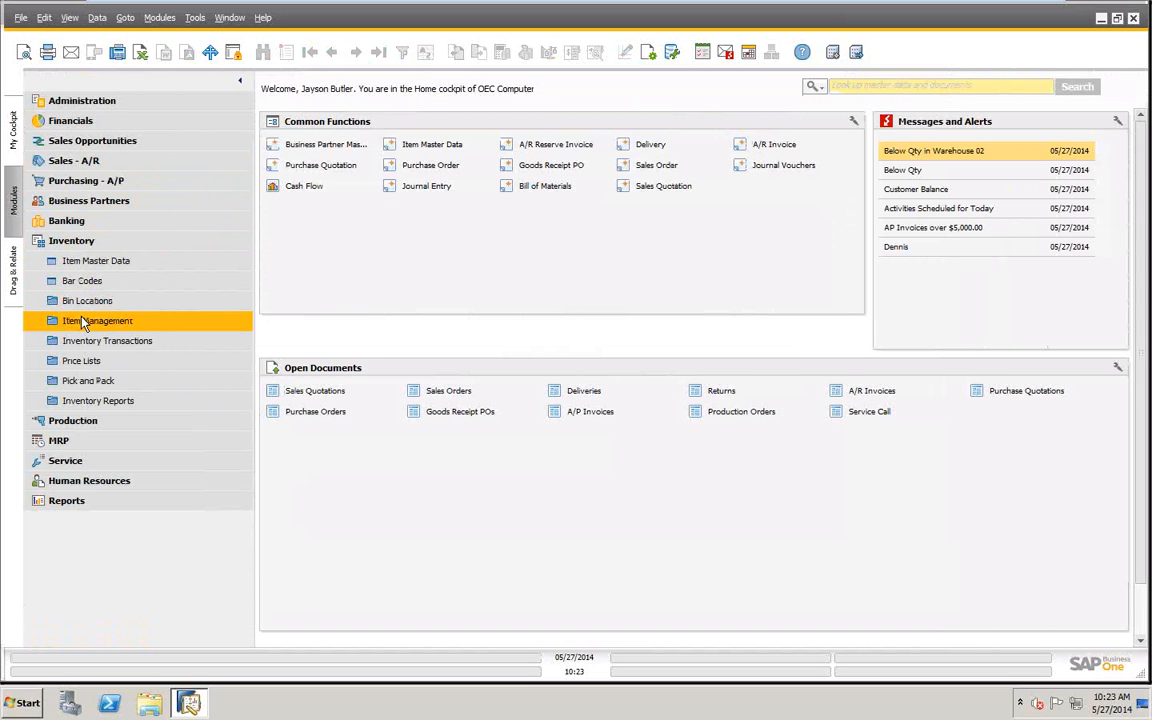
pyautogui.click(83, 320)
pyautogui.click(113, 424)
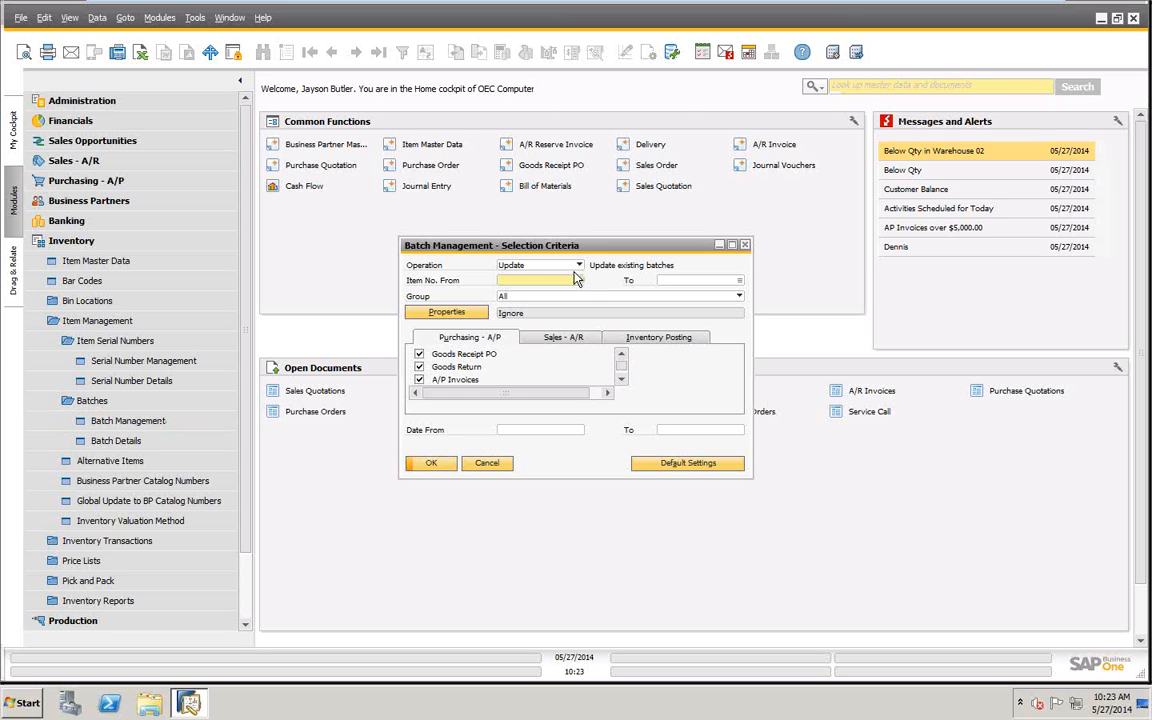
pyautogui.write('a')
pyautogui.press('Tab')
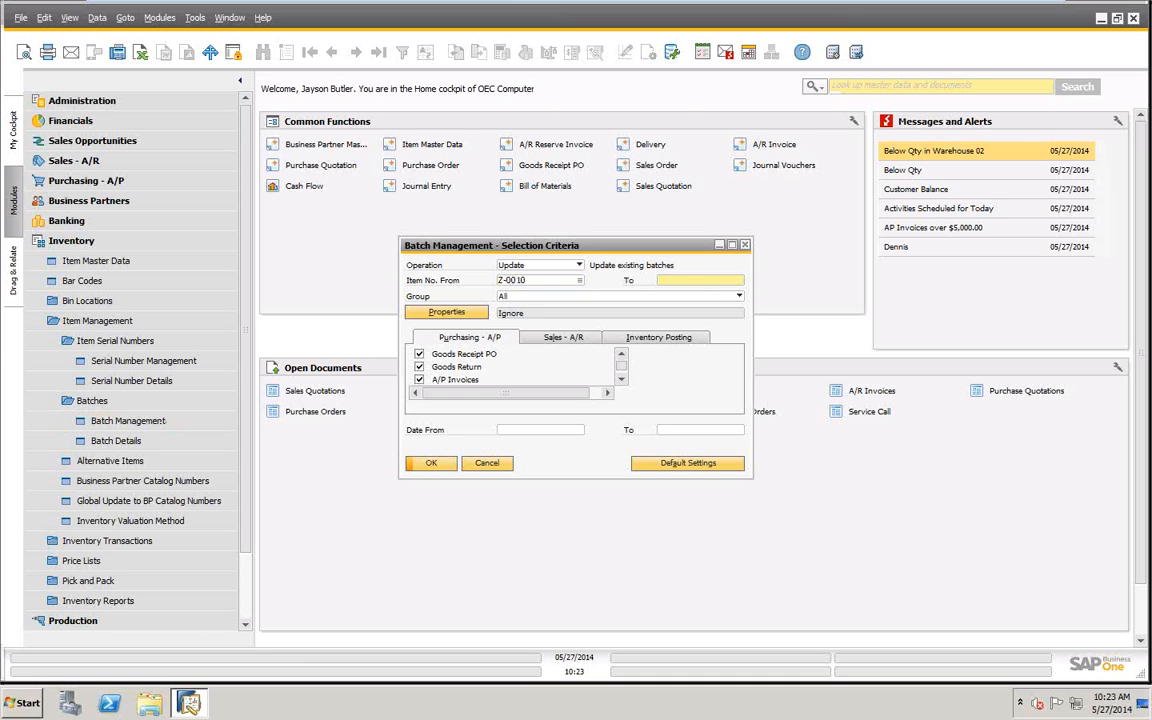
pyautogui.write('z*')
pyautogui.press('Tab')
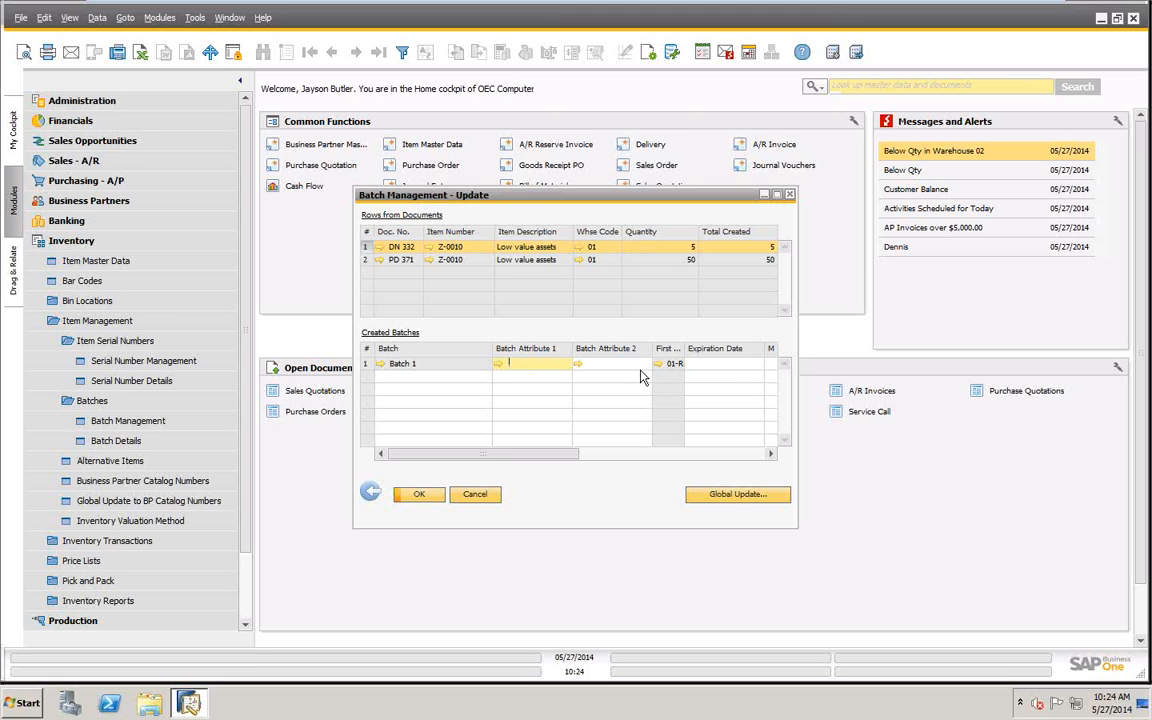
# - Review the document rows and created batches of Z-0010, and close Batch Management with its selection criteria
pyautogui.moveTo(497, 455); pyautogui.dragTo(373, 432)
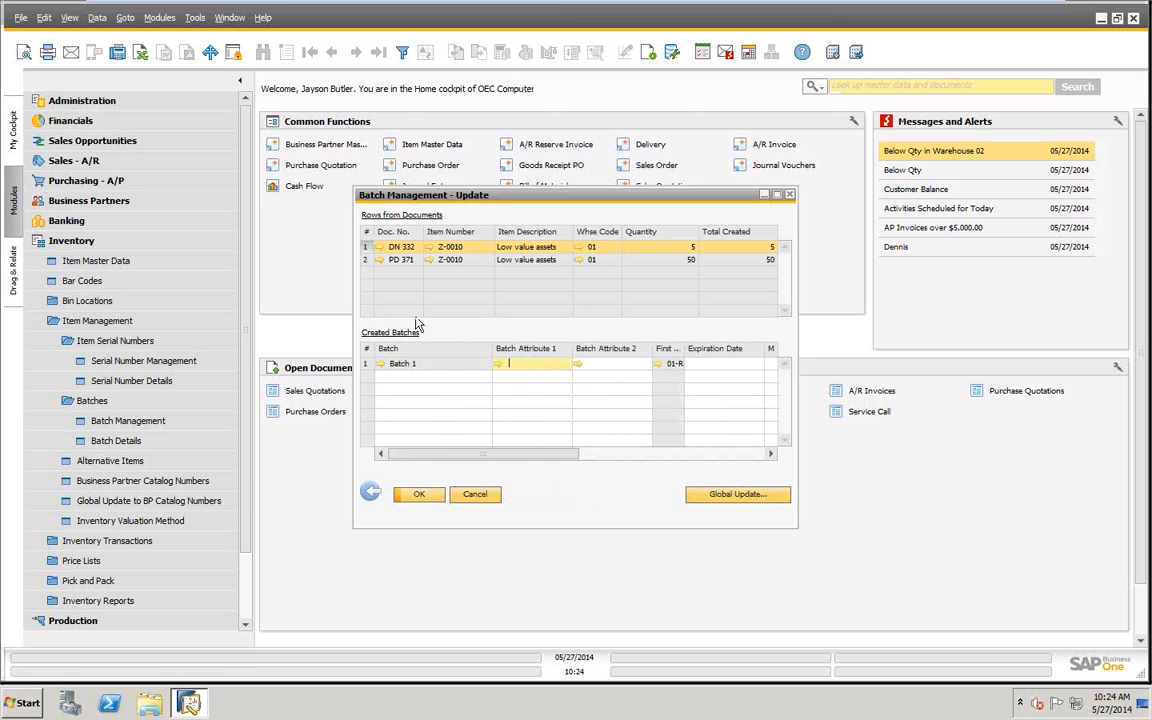
pyautogui.click(472, 494)
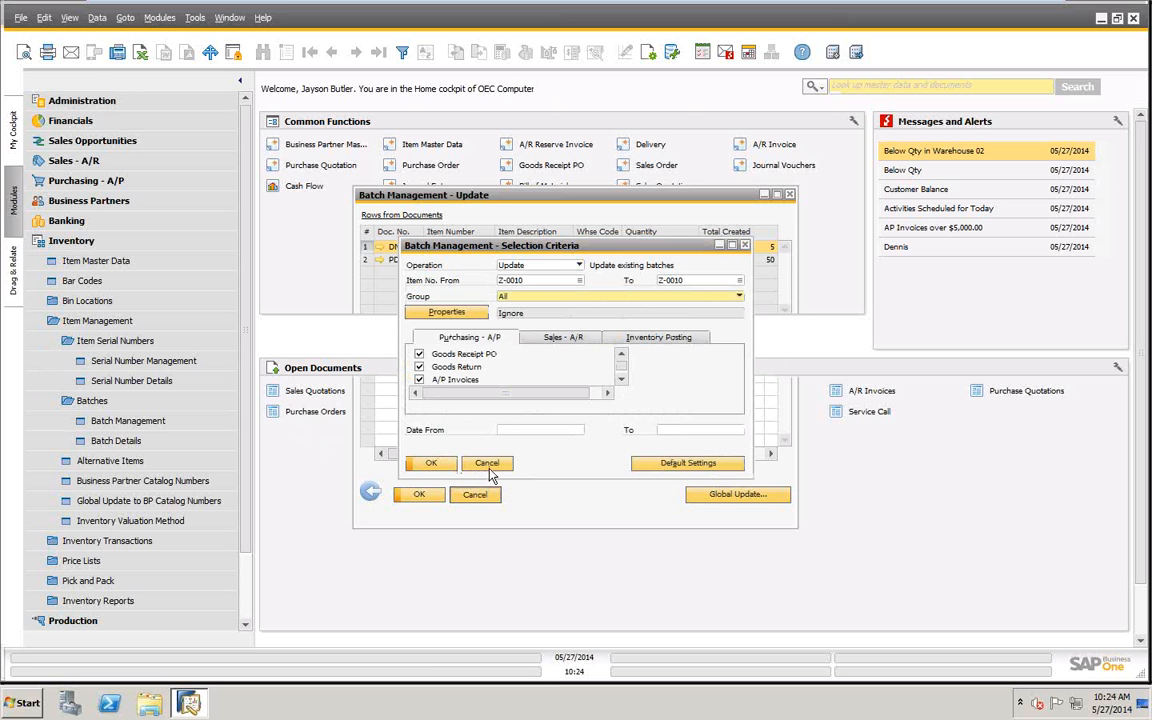
pyautogui.click(474, 494)
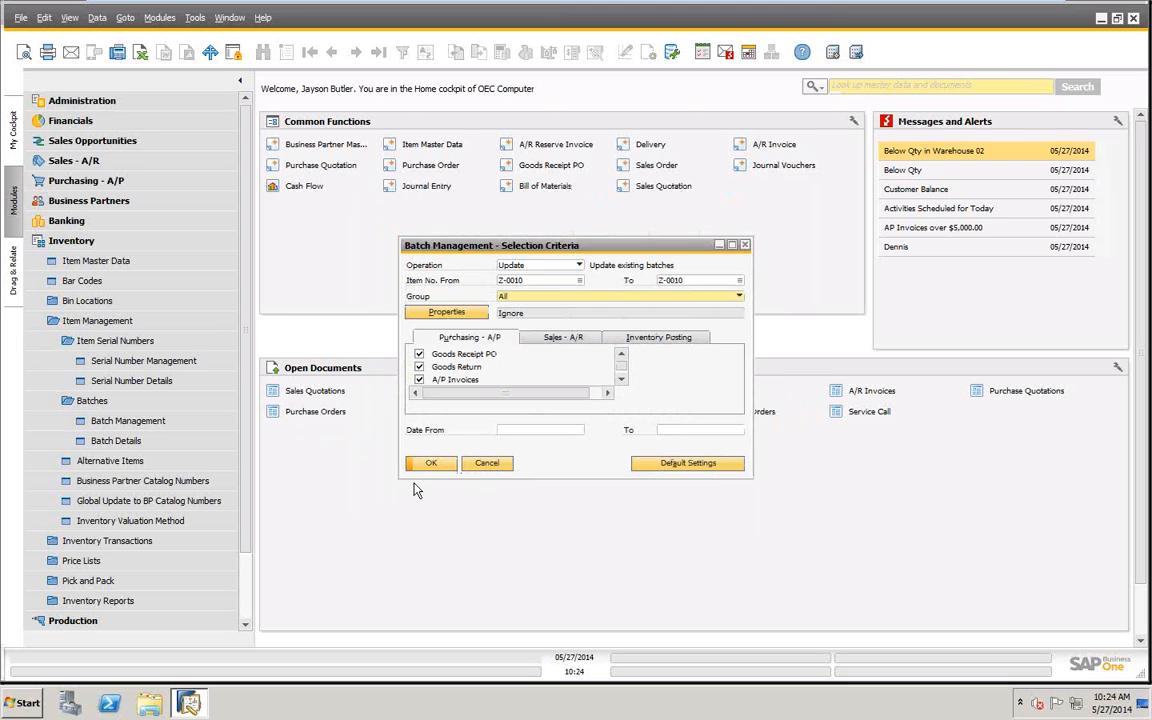
pyautogui.click(504, 465)
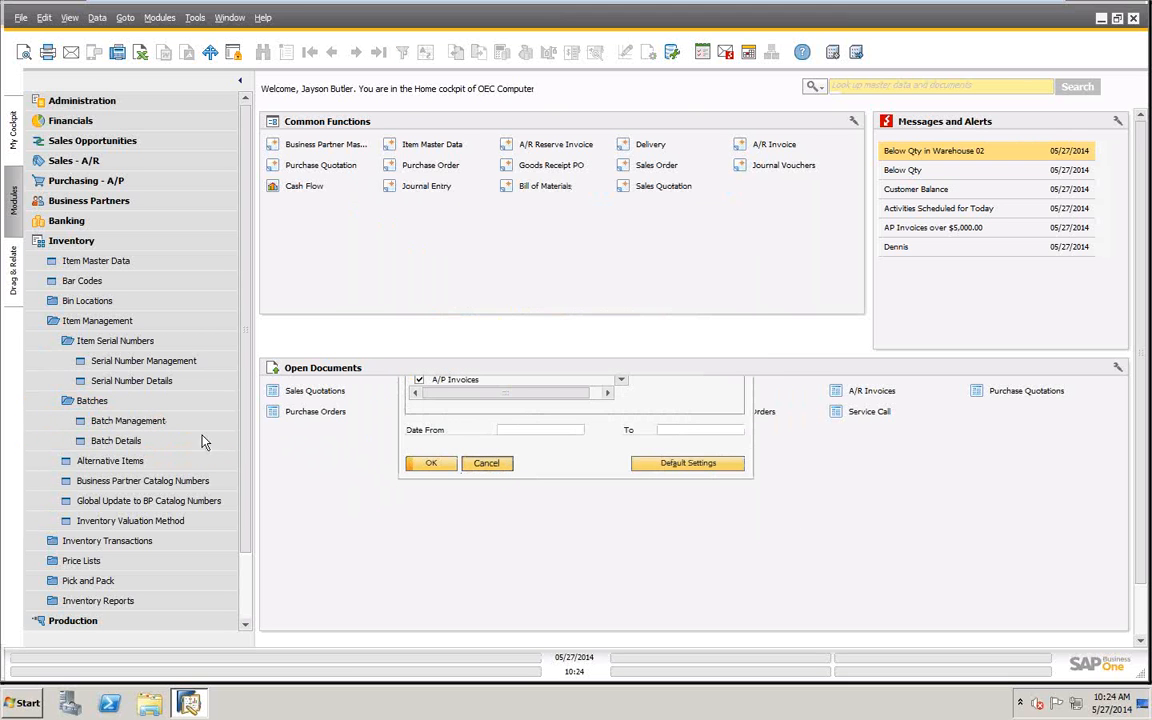
# - Examine the Batch Details record of Batch 1 for item Z-0010, including its date fields, and close it without changes
pyautogui.click(125, 445)
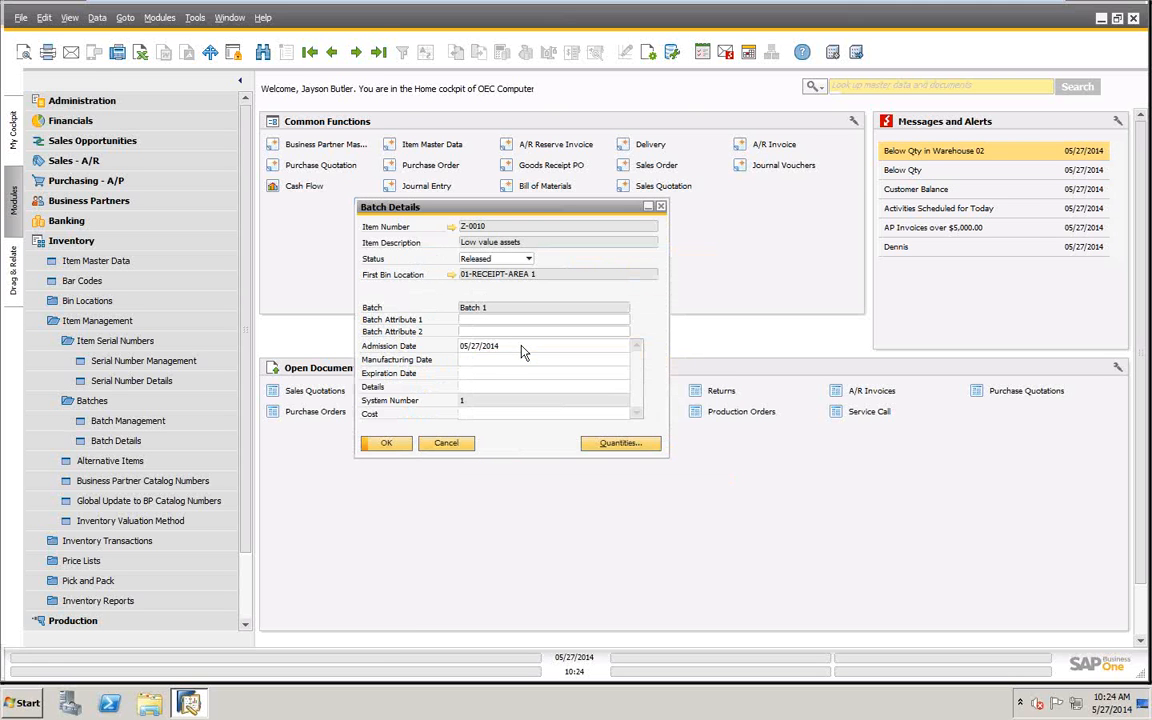
pyautogui.click(495, 362)
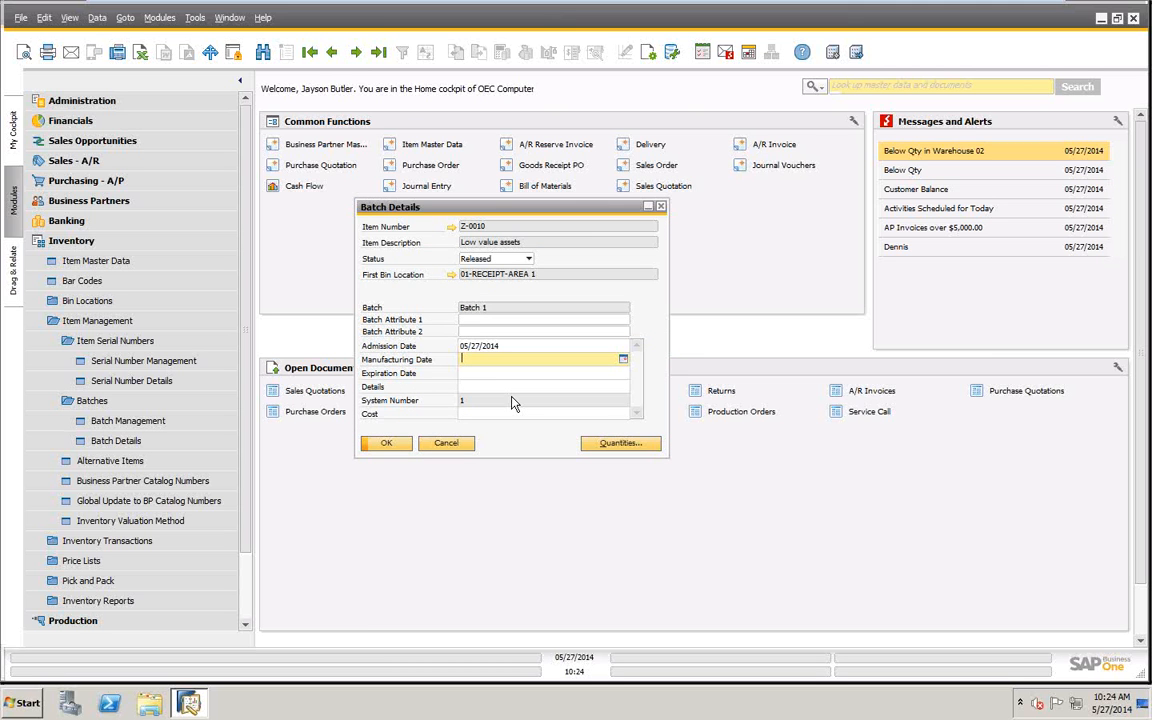
pyautogui.click(455, 445)
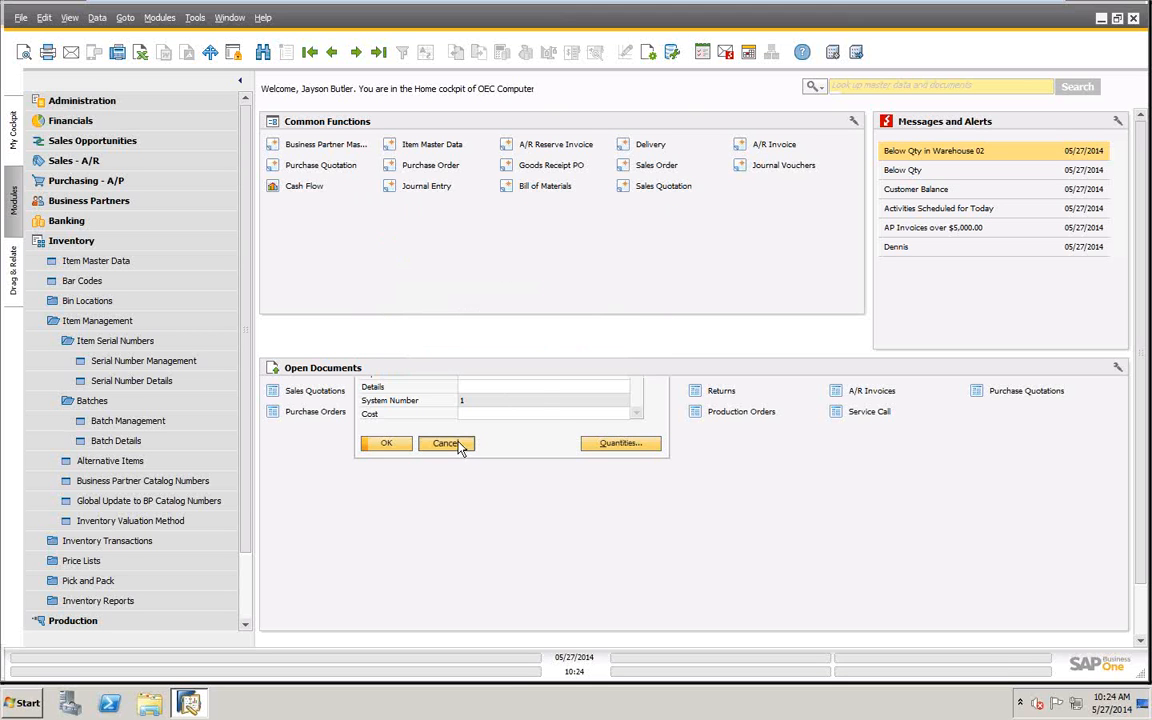
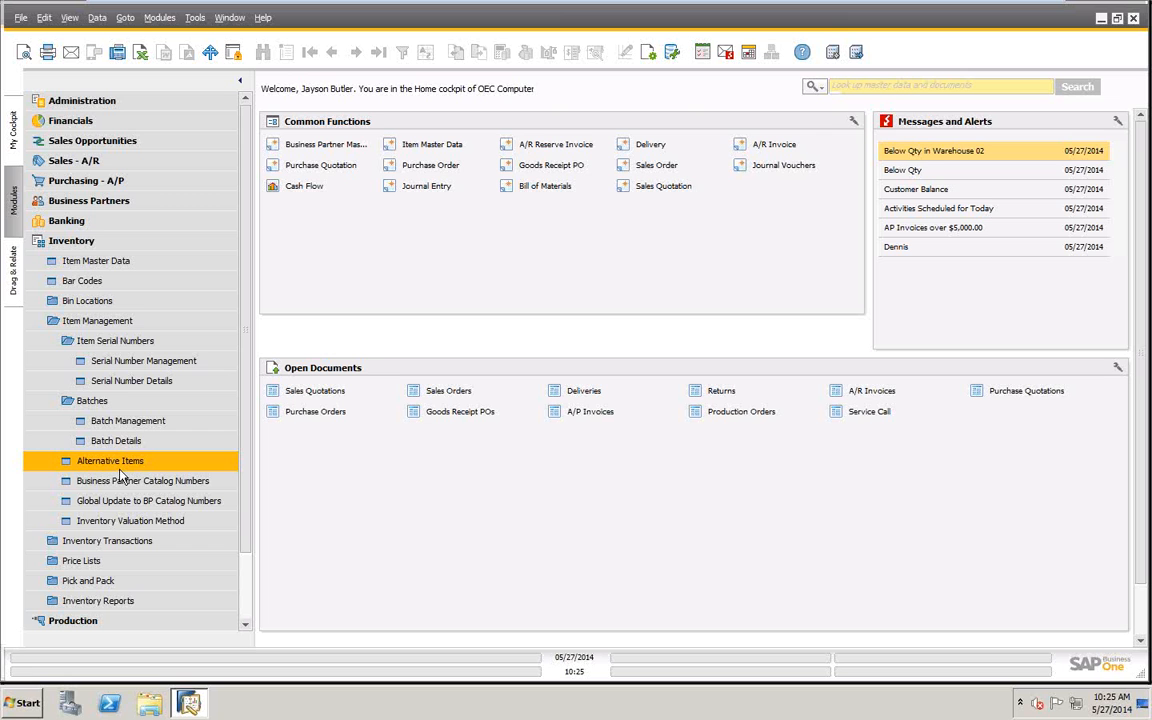
# - Start a new item master record and set it to be managed by Serial Numbers
pyautogui.click(90, 262)
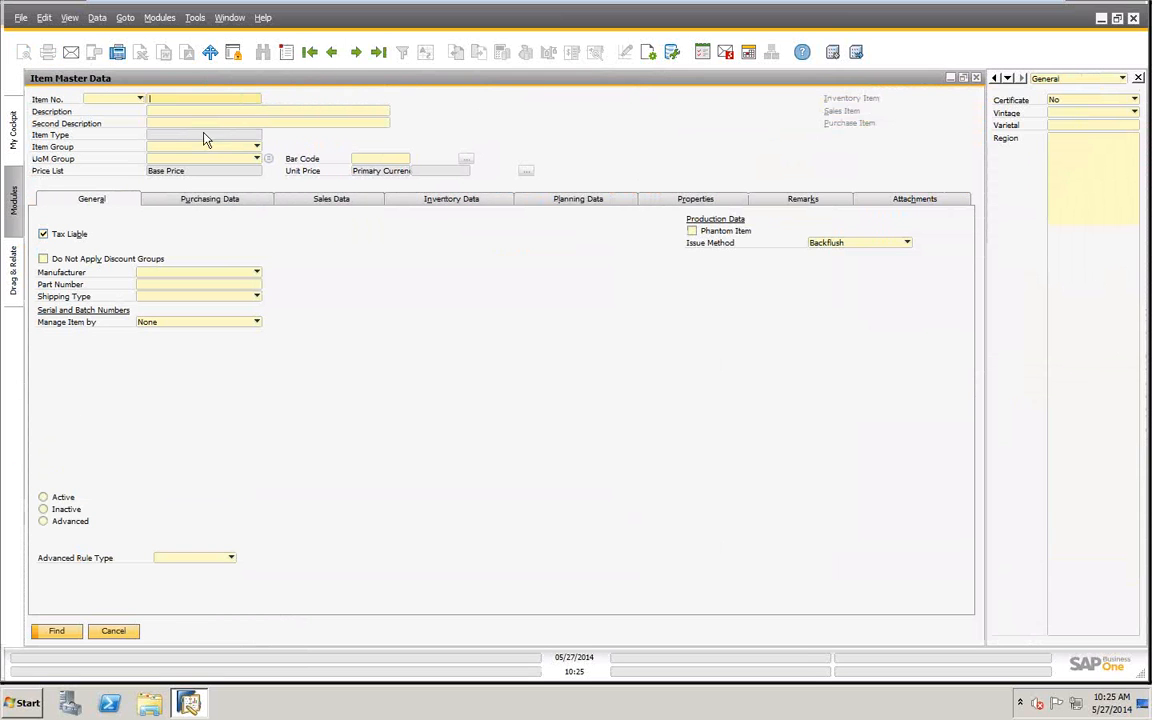
pyautogui.click(183, 114)
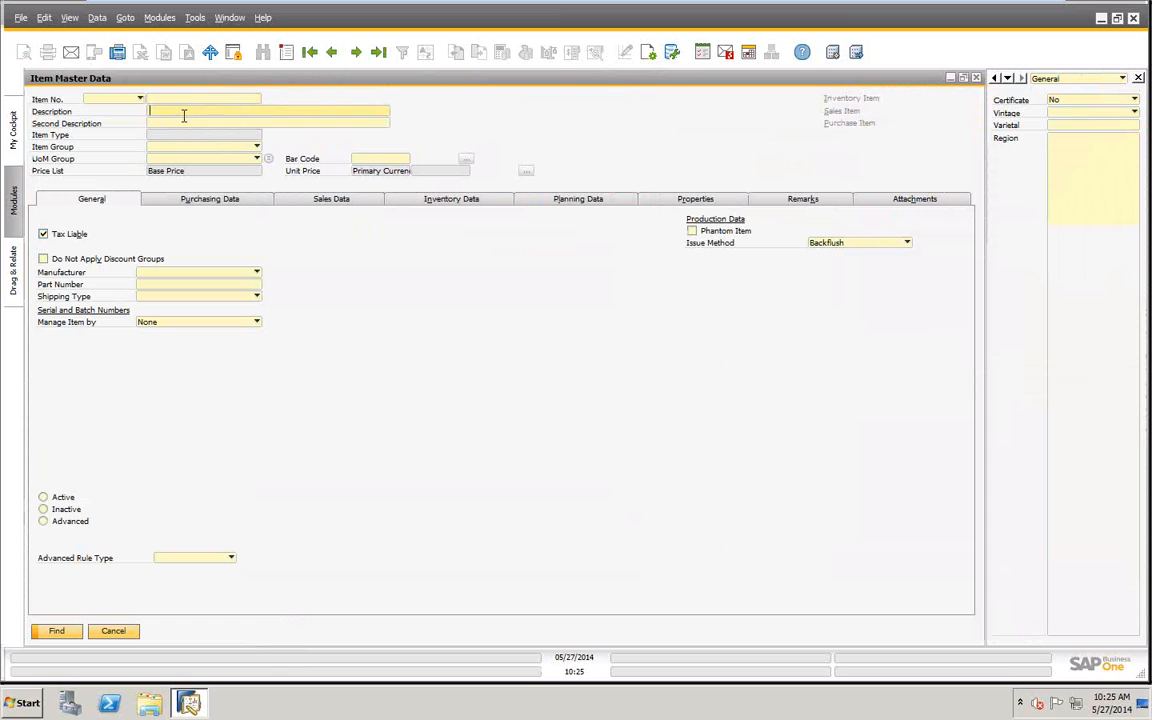
pyautogui.click(257, 323)
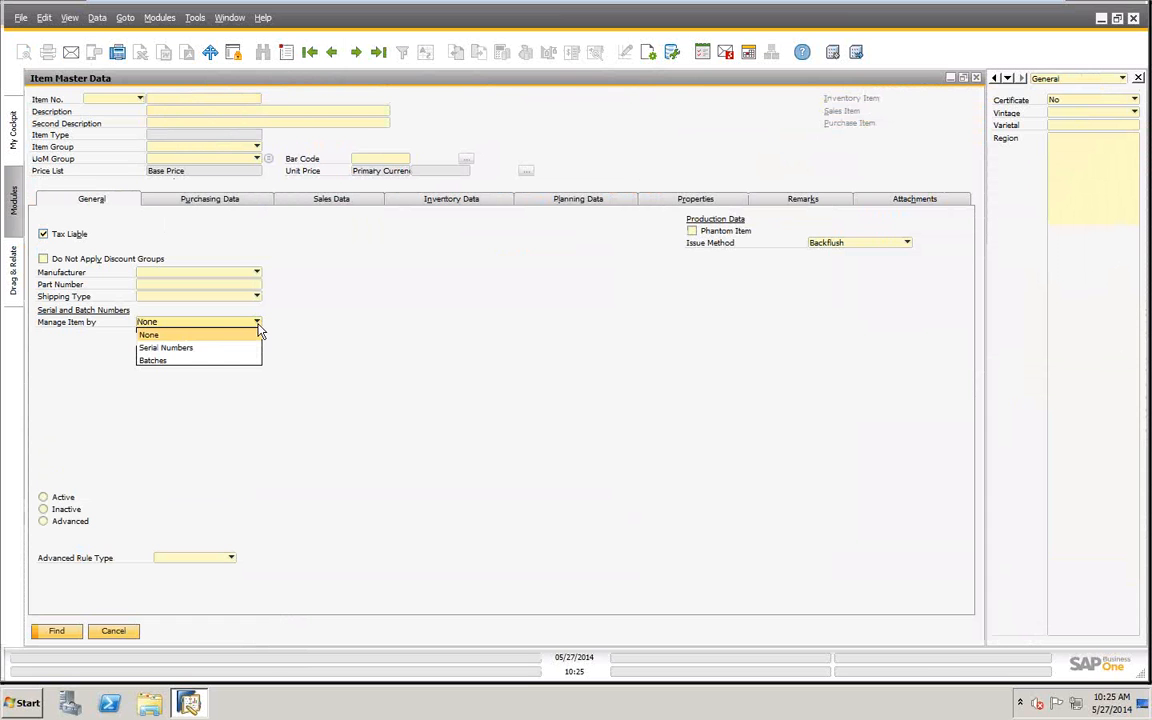
pyautogui.click(166, 348)
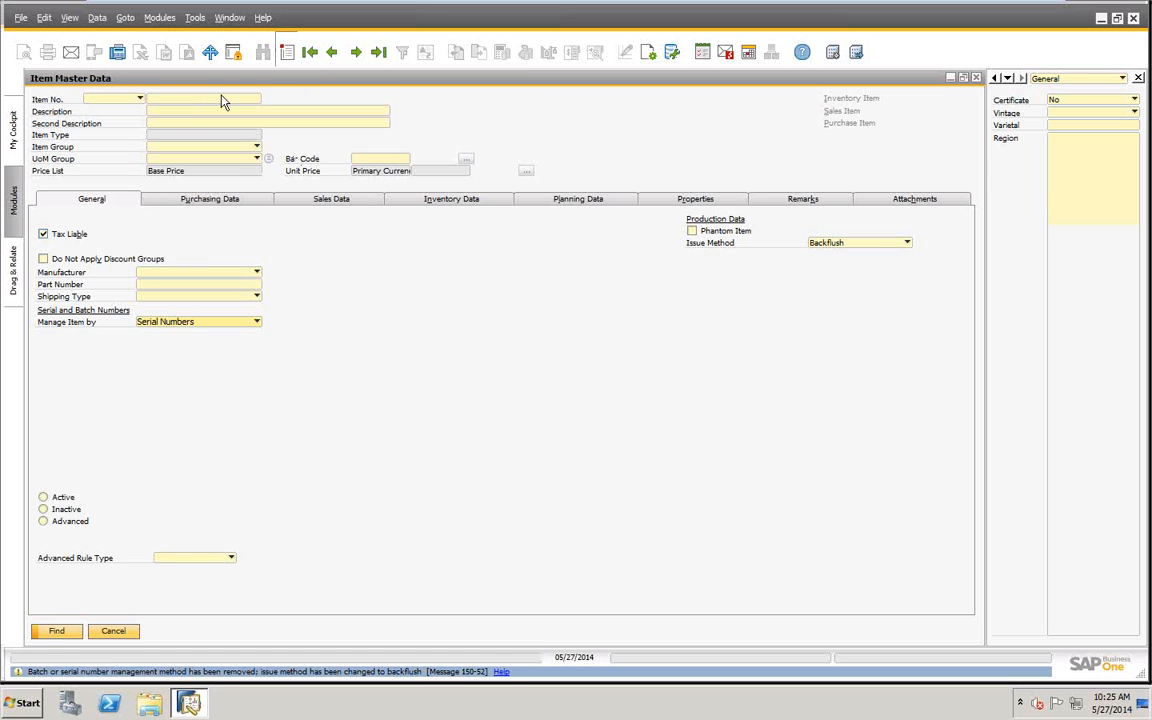
pyautogui.click(286, 52)
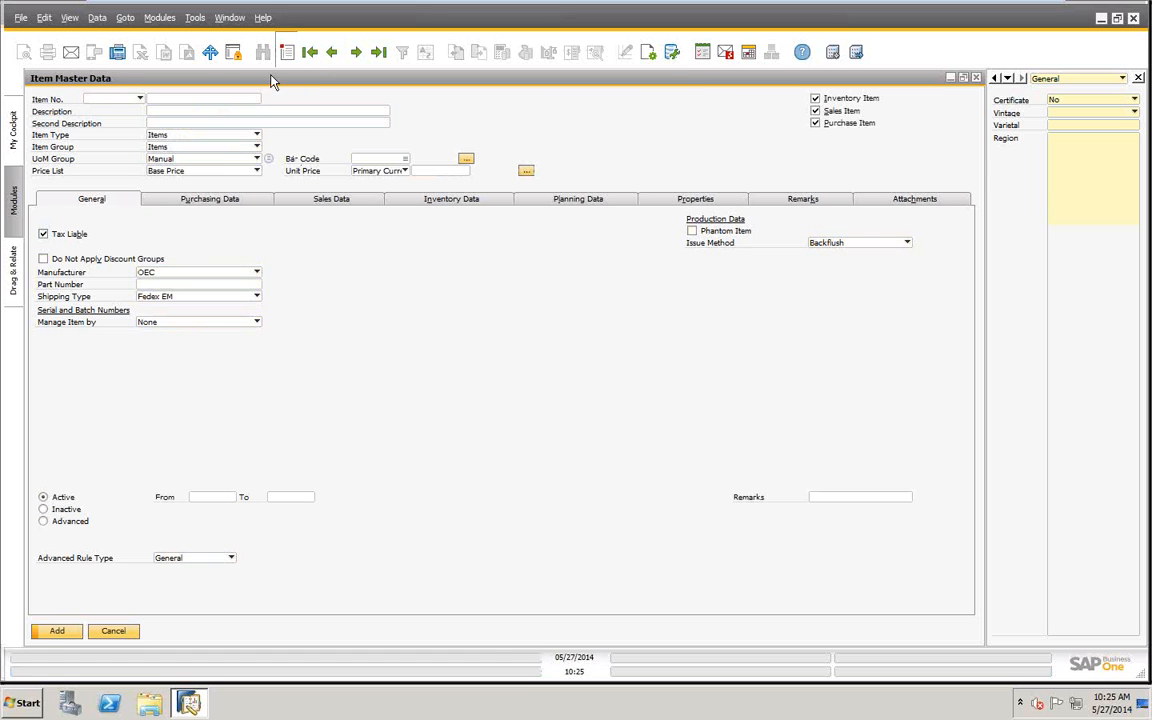
pyautogui.click(257, 323)
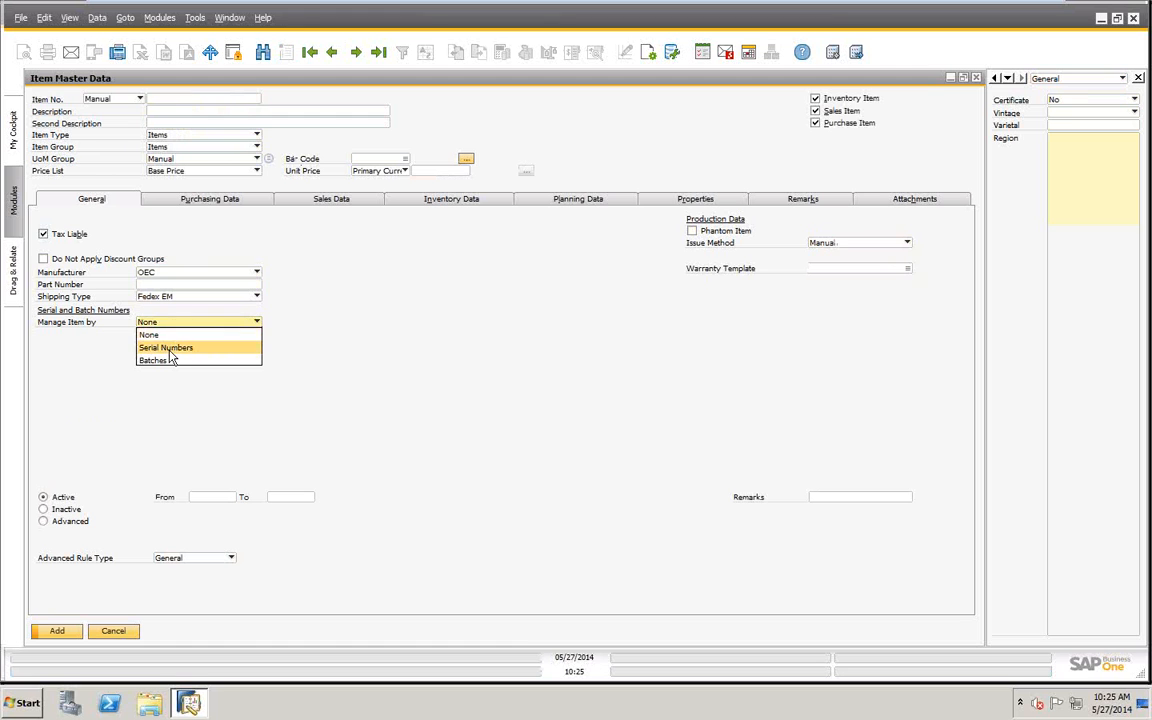
pyautogui.click(170, 350)
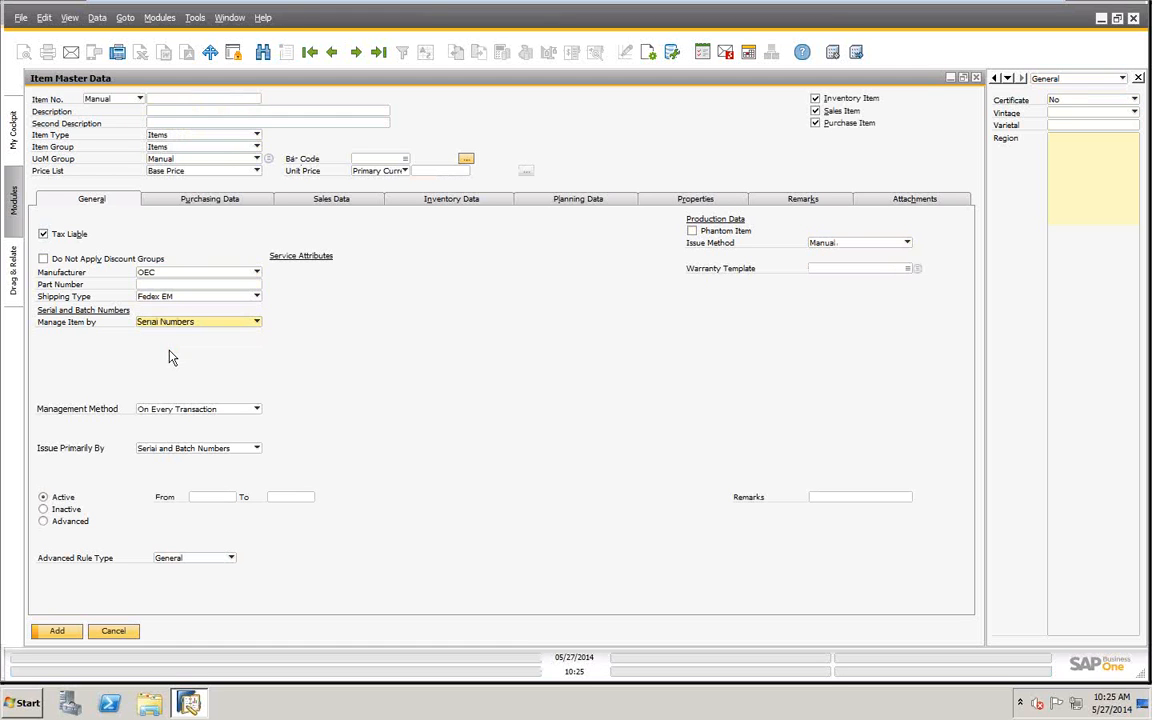
# - Switch the management method to On Release Only and back to On Every Transaction, and view the Issue Primarily By options
pyautogui.click(255, 410)
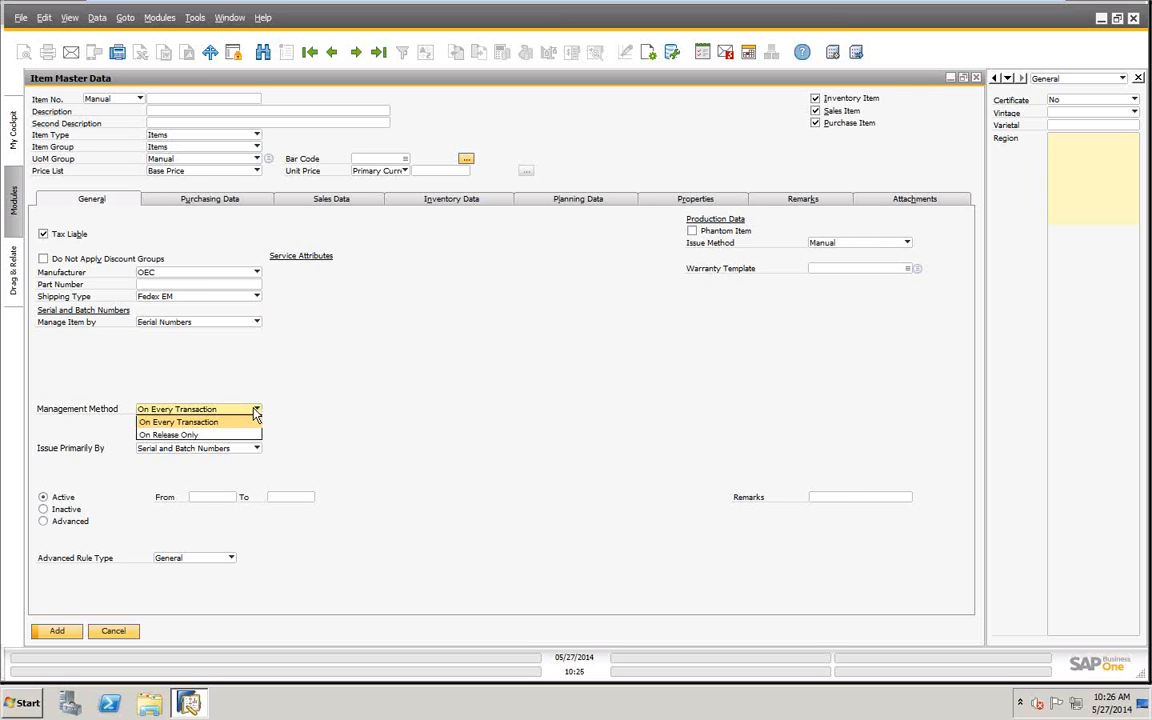
pyautogui.click(180, 435)
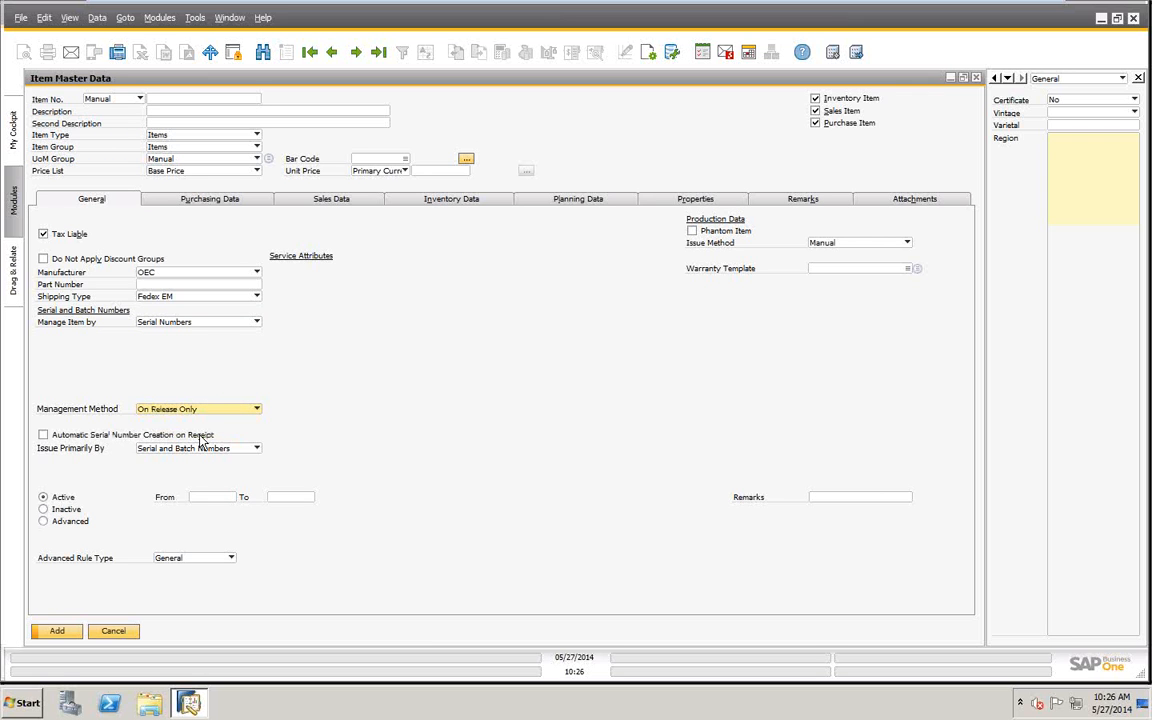
pyautogui.click(257, 409)
pyautogui.click(185, 421)
pyautogui.click(256, 449)
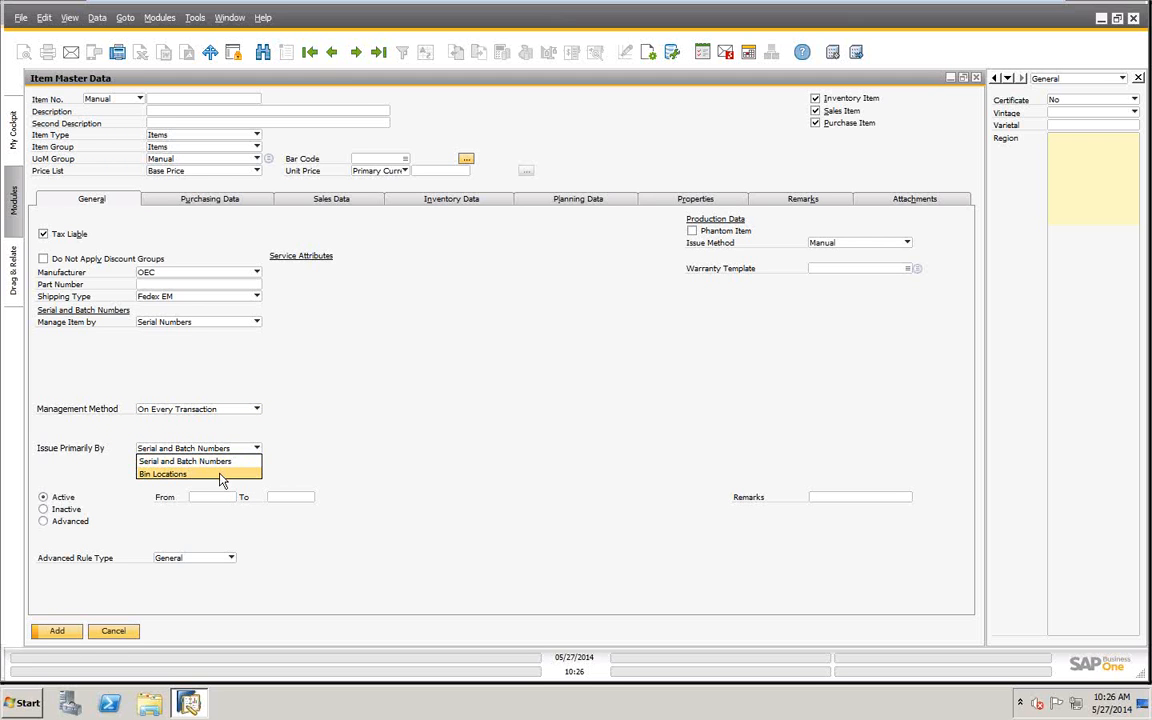
pyautogui.click(235, 428)
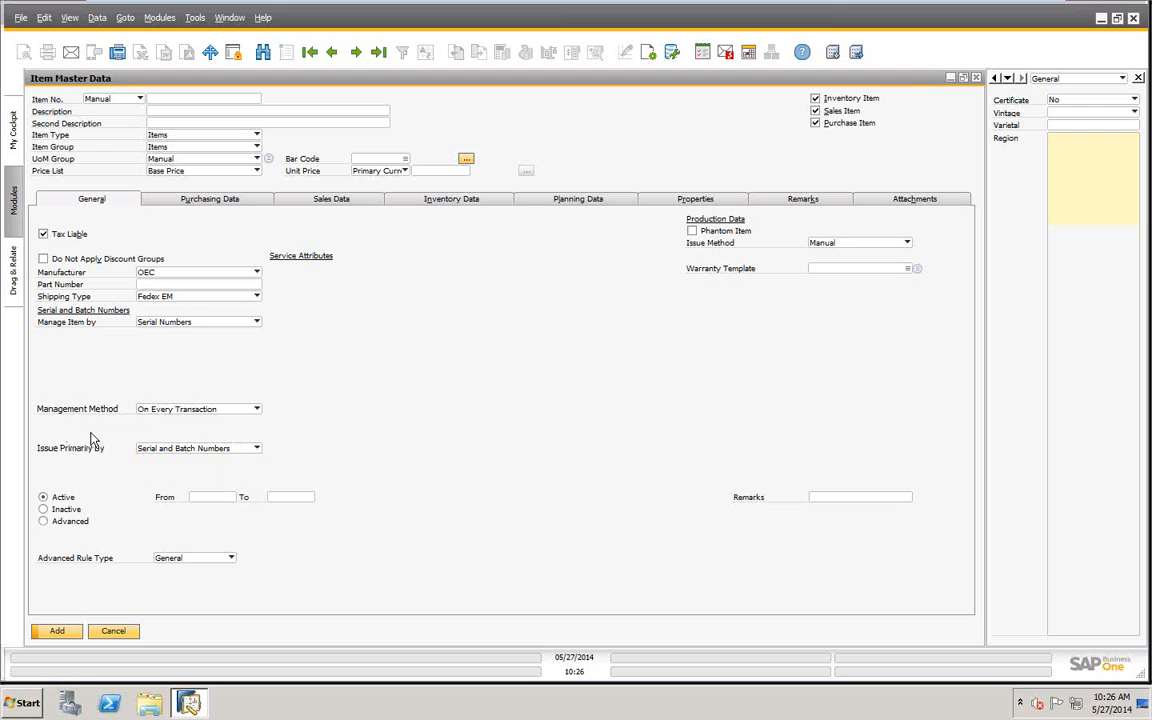
# - Set the management method to On Release Only and enable automatic serial number creation on receipt
pyautogui.click(257, 409)
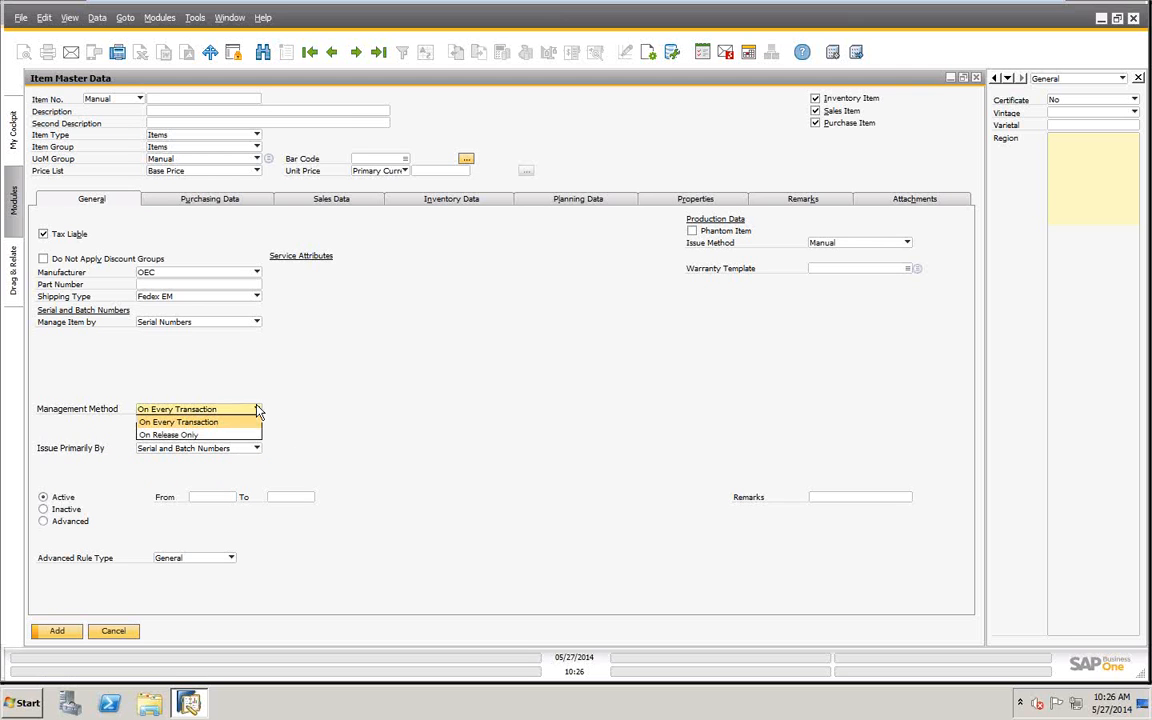
pyautogui.click(172, 435)
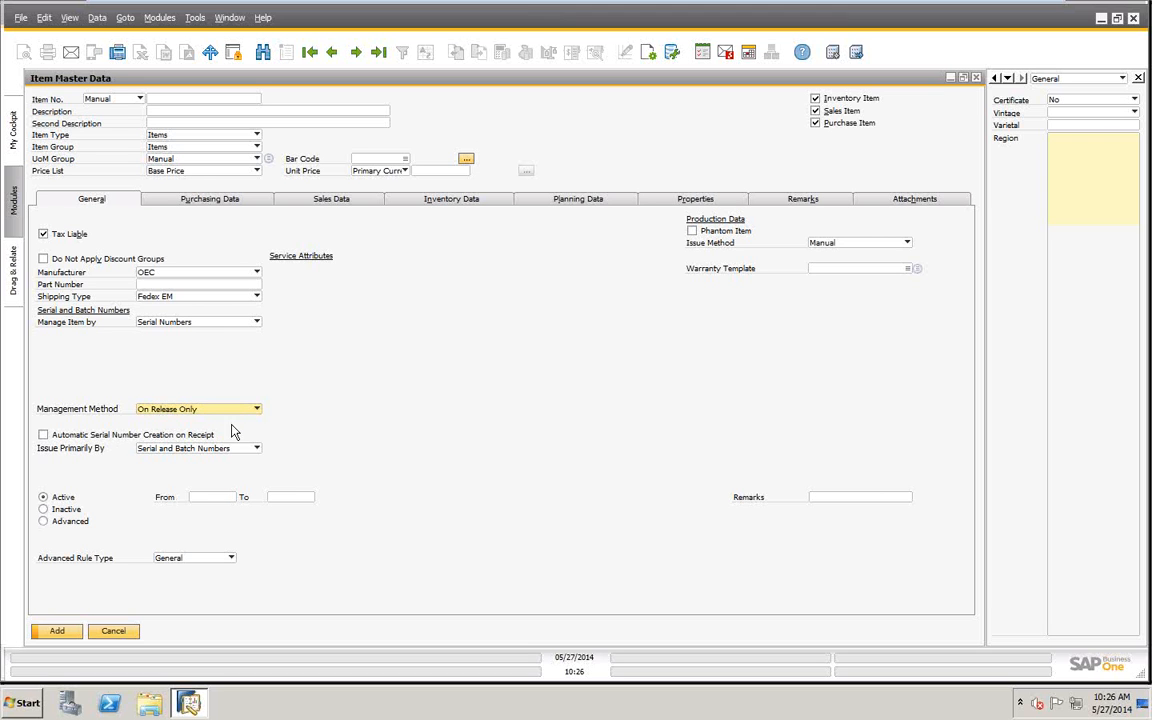
pyautogui.click(43, 435)
# - Manage the new item by Batches, try On Every Transaction and On Release Only as management method, and discard the record
pyautogui.click(258, 325)
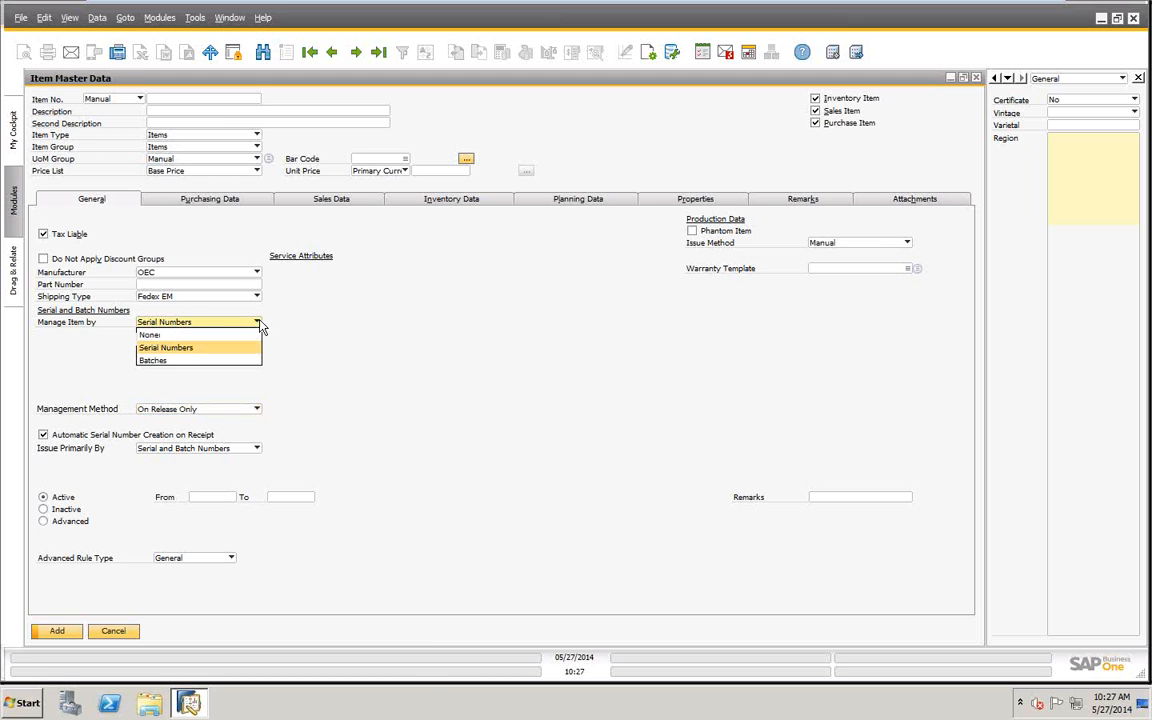
pyautogui.click(155, 361)
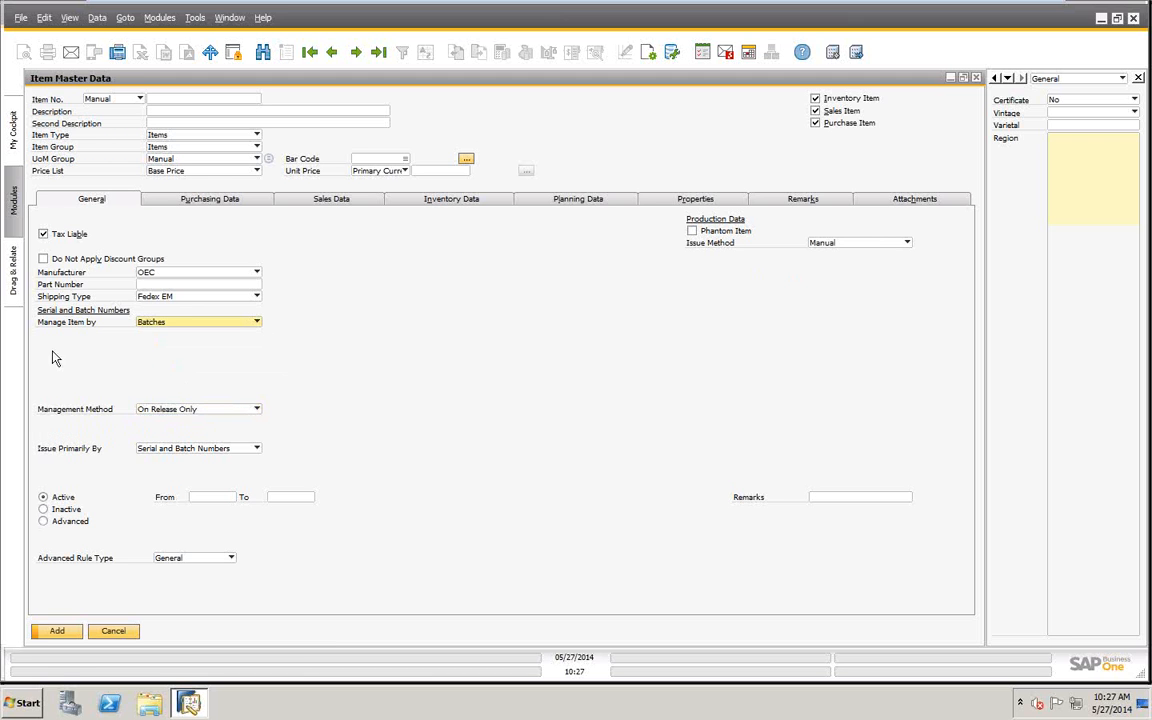
pyautogui.click(257, 410)
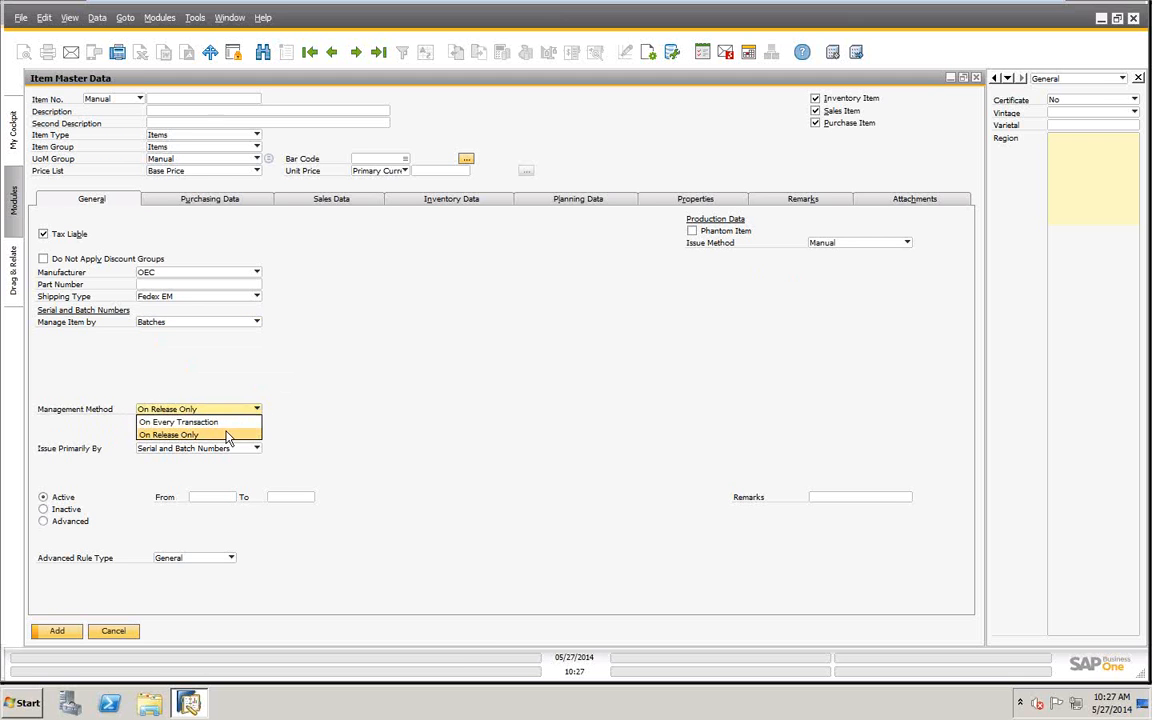
pyautogui.click(227, 424)
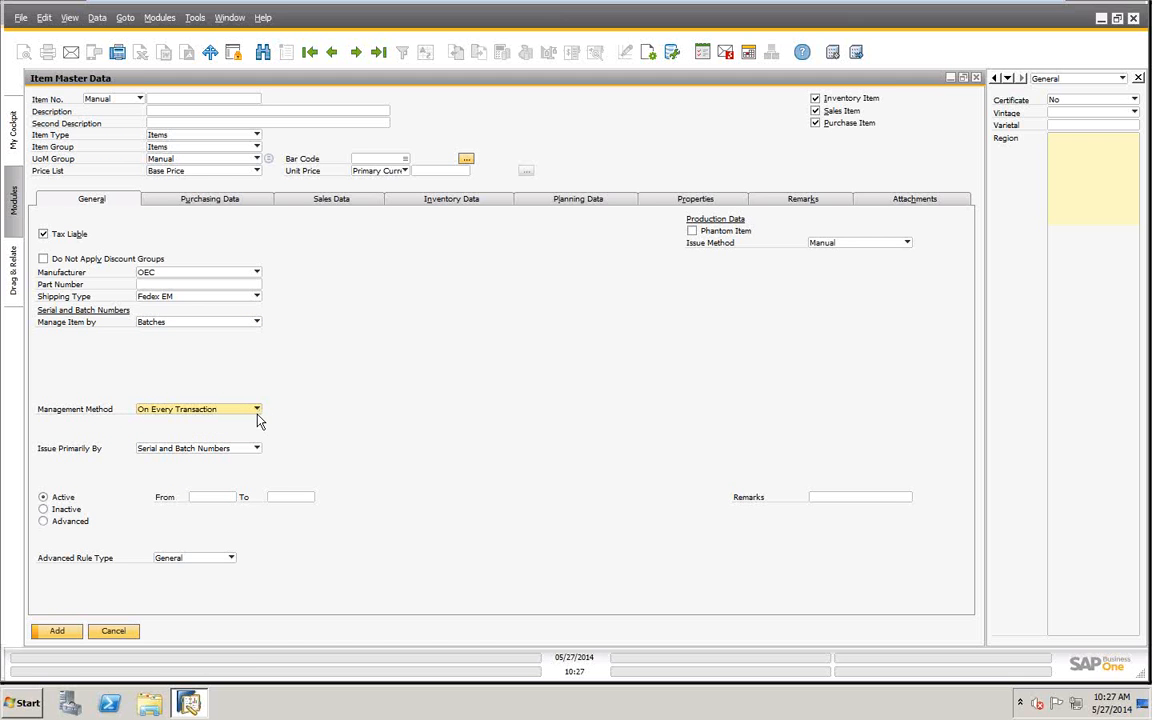
pyautogui.click(257, 412)
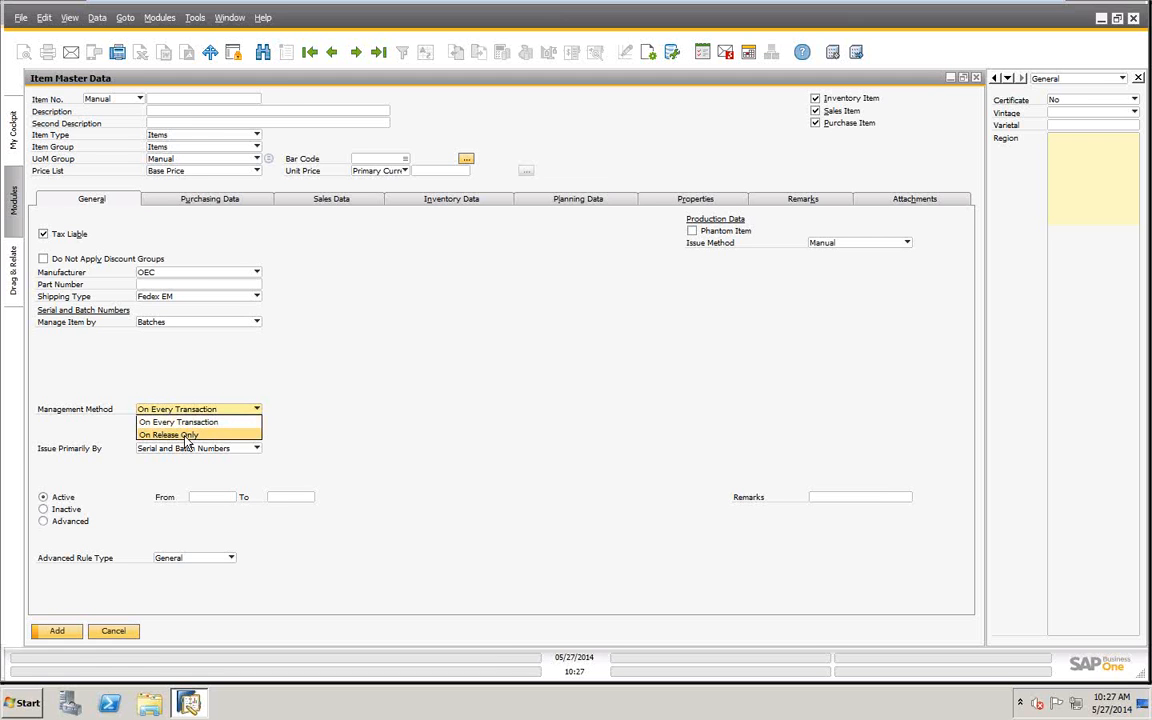
pyautogui.click(186, 436)
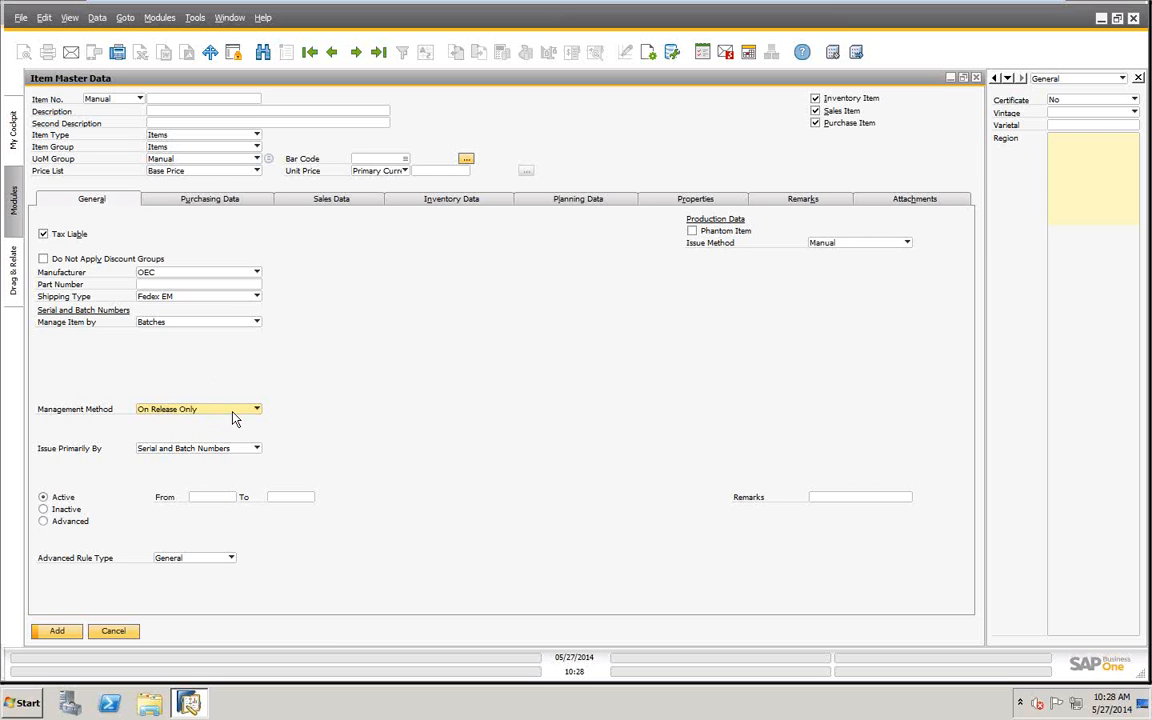
pyautogui.click(119, 634)
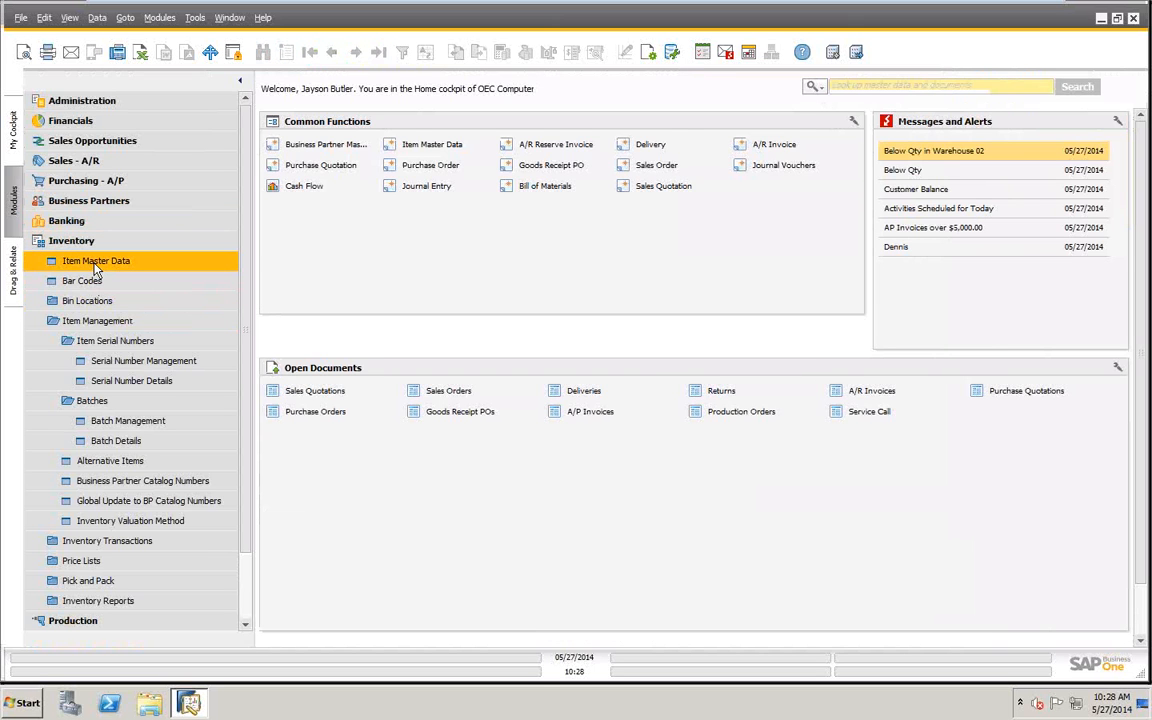
# - Find item numbers starting with "s" in Item Master Data and open S10000, Server Point 10000
pyautogui.click(95, 264)
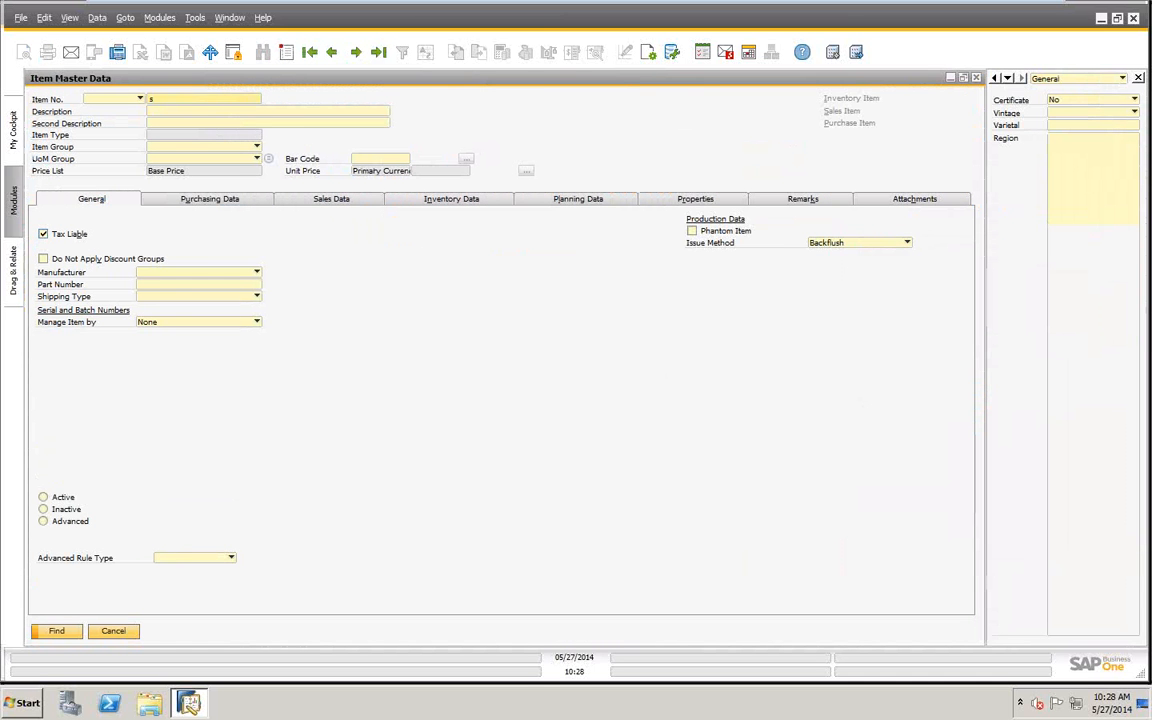
pyautogui.write('s')
pyautogui.press('Tab')
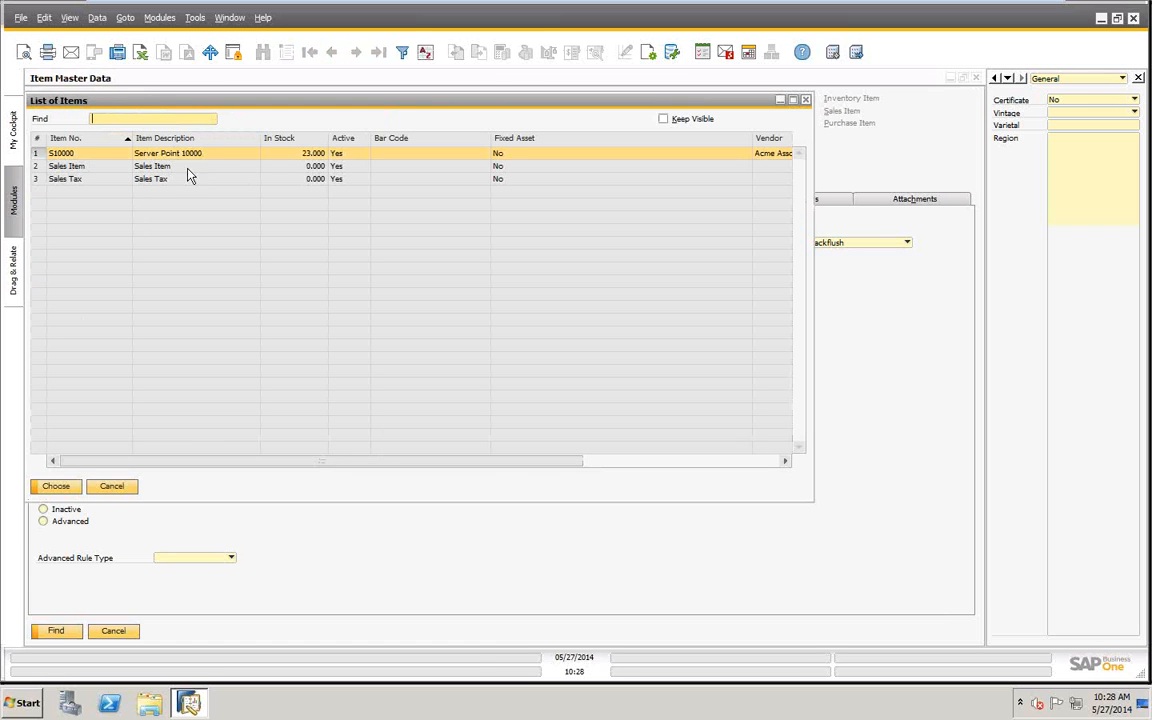
pyautogui.click(57, 489)
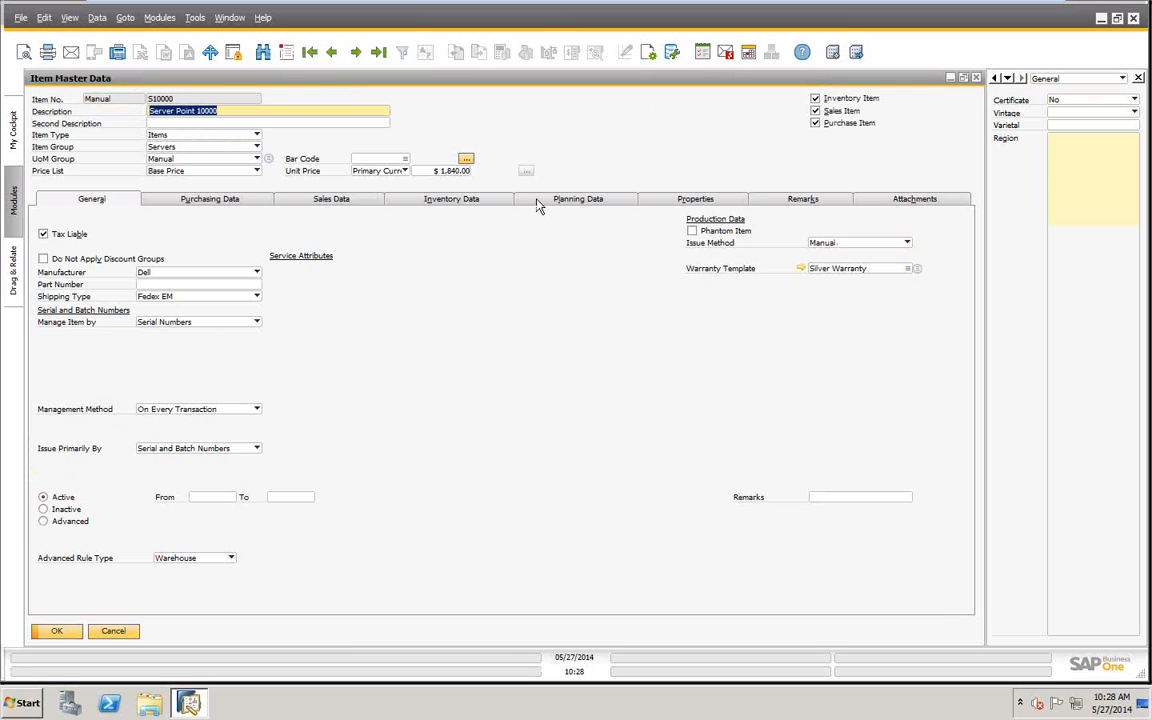
# - Examine the Serial Number Transactions Report for item S10000 through its list of serial numbers, and close the report
pyautogui.rightClick(634, 104)
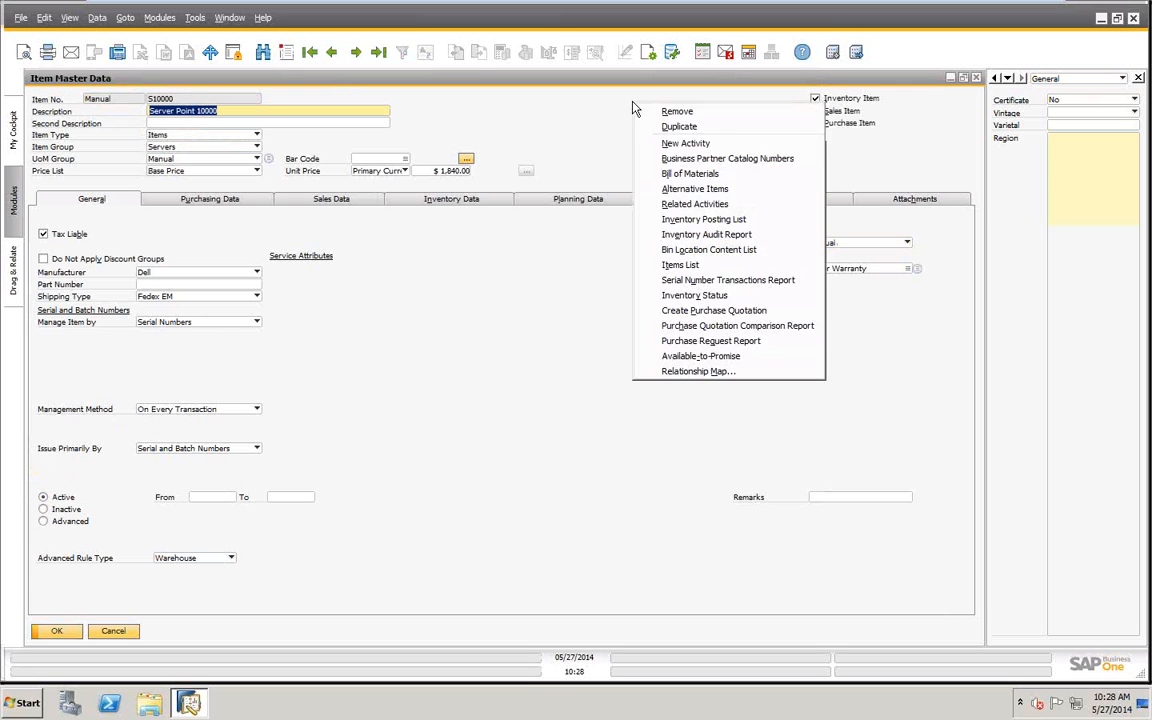
pyautogui.click(685, 280)
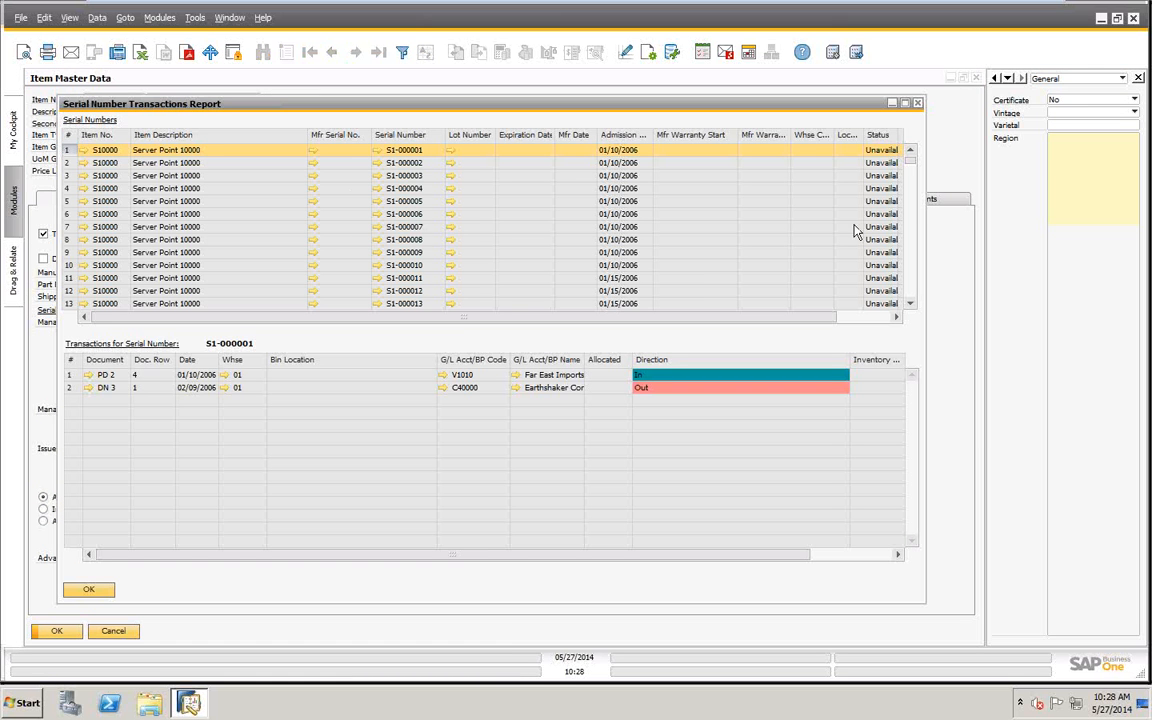
pyautogui.moveTo(908, 158); pyautogui.dragTo(900, 342)
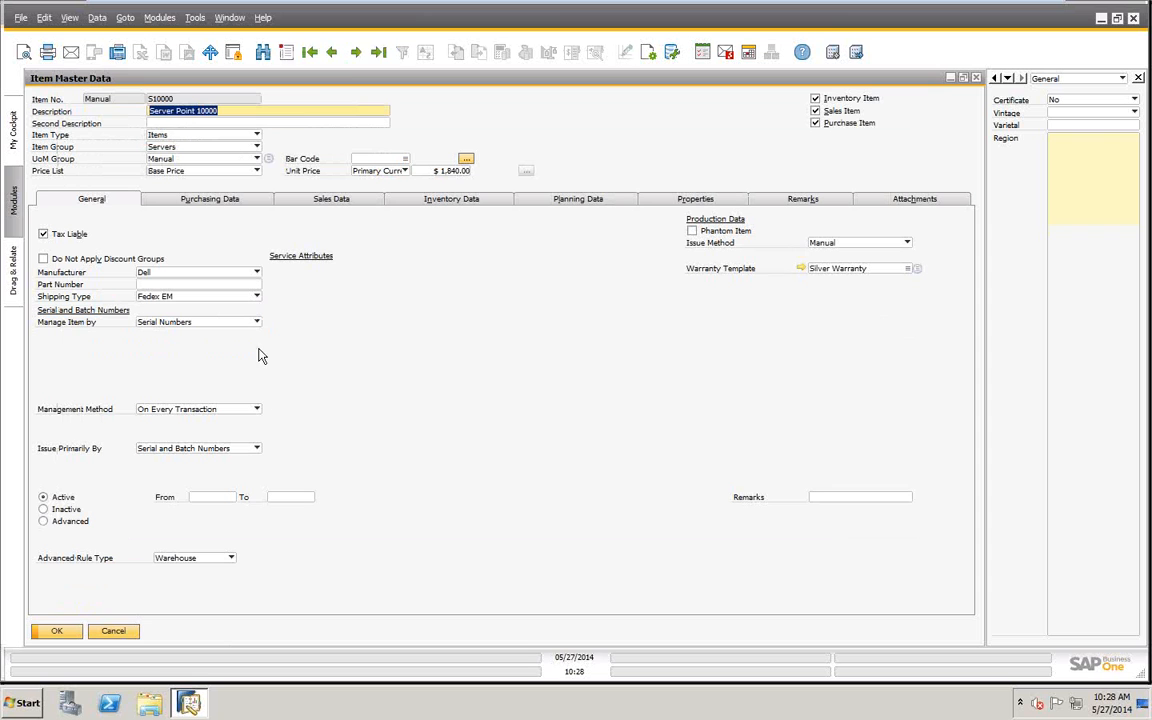
# - Go to the last item, Z-0010, examine its Batch Number Transactions Report, and close the report and the item record
pyautogui.click(379, 52)
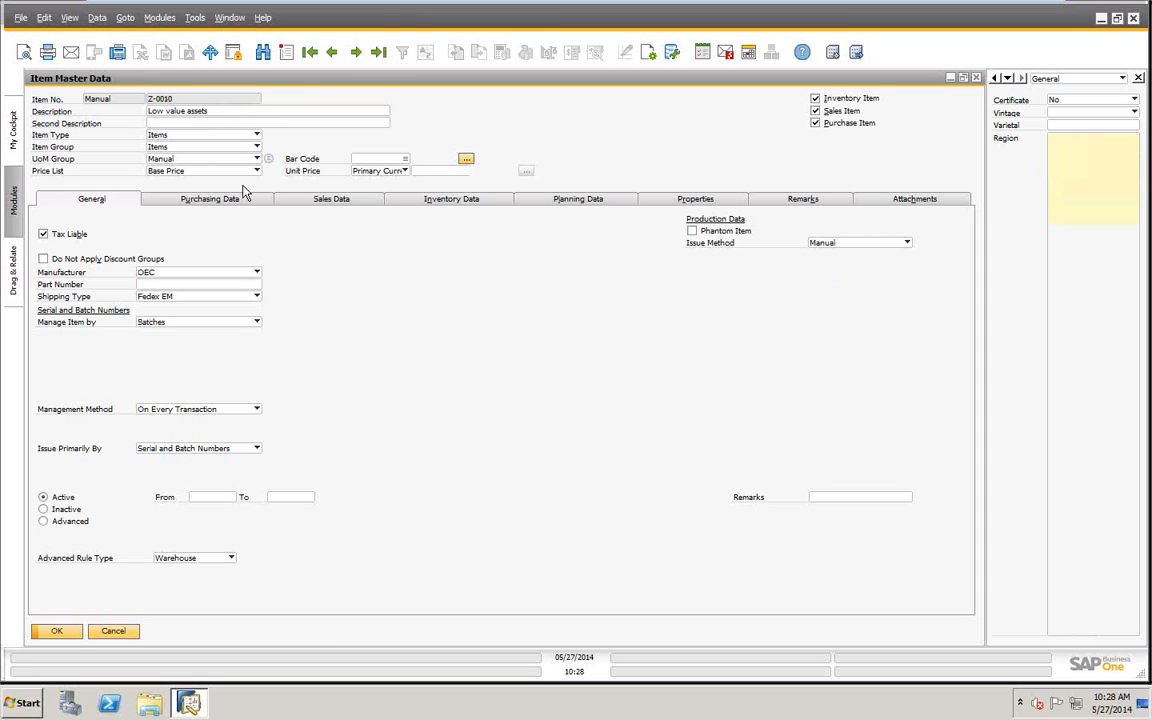
pyautogui.rightClick(623, 145)
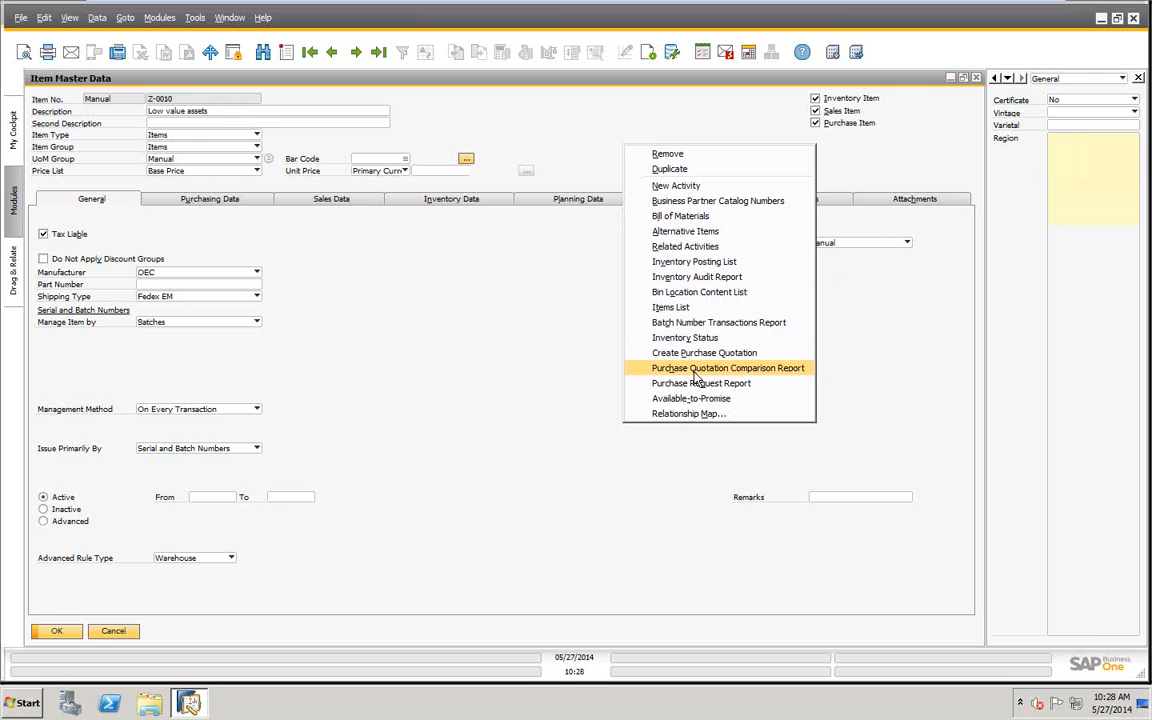
pyautogui.click(684, 326)
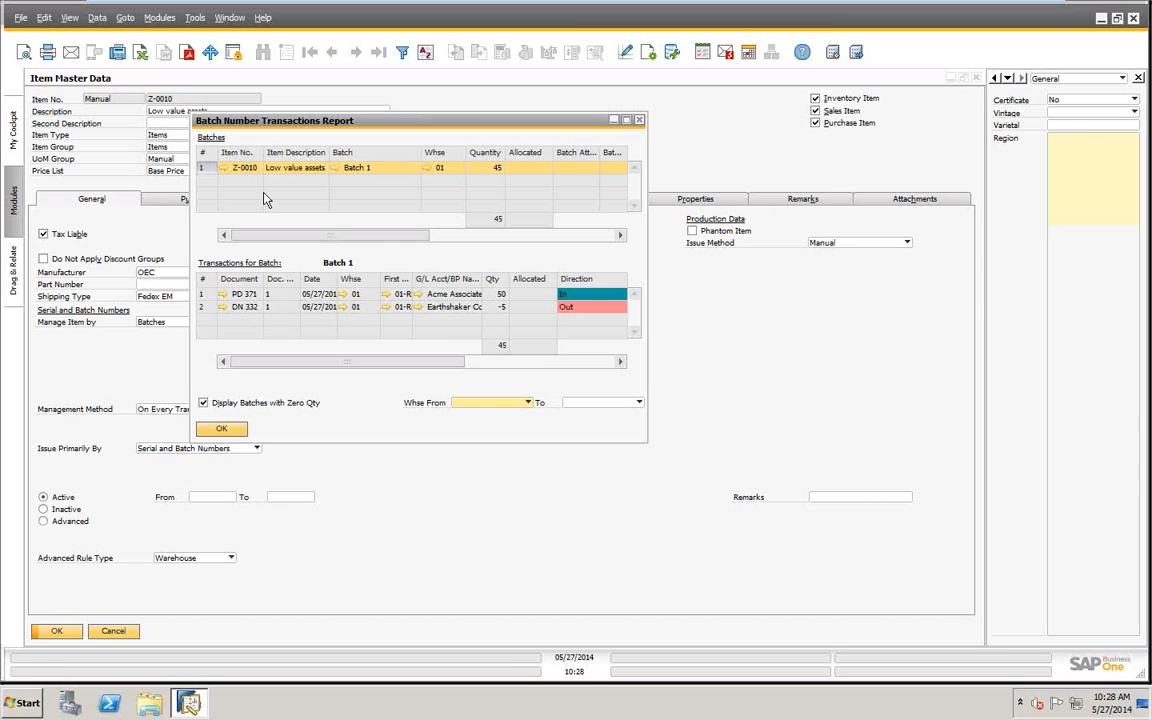
pyautogui.click(221, 428)
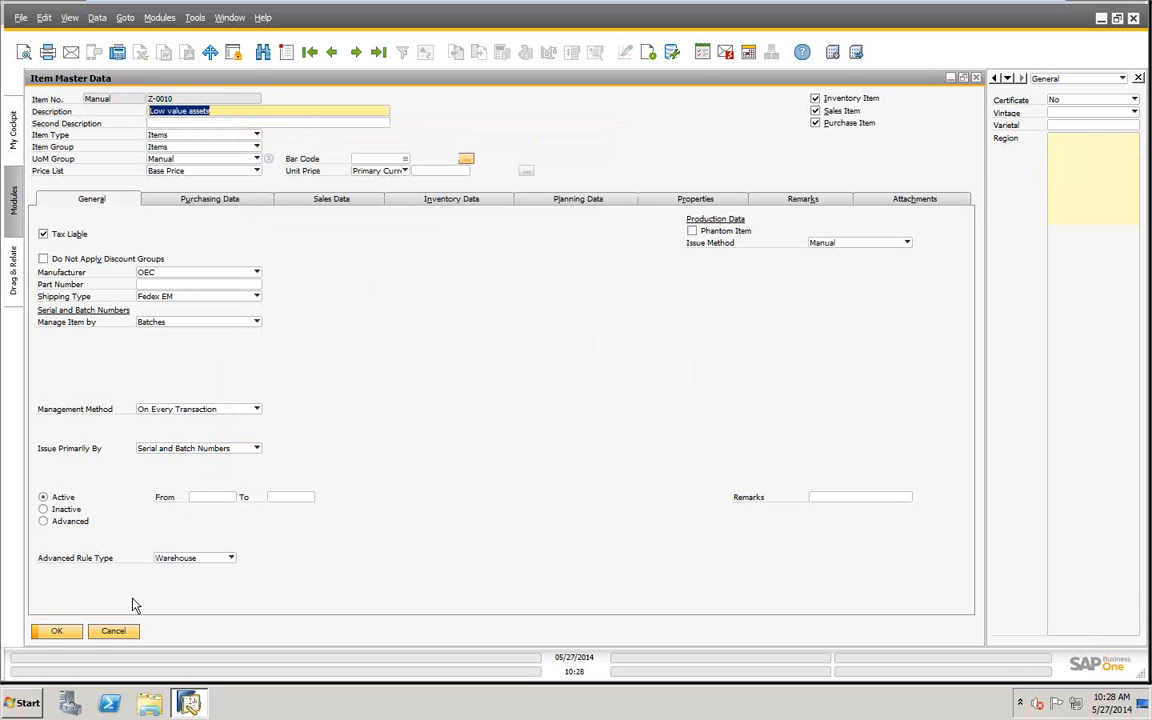
pyautogui.click(111, 633)
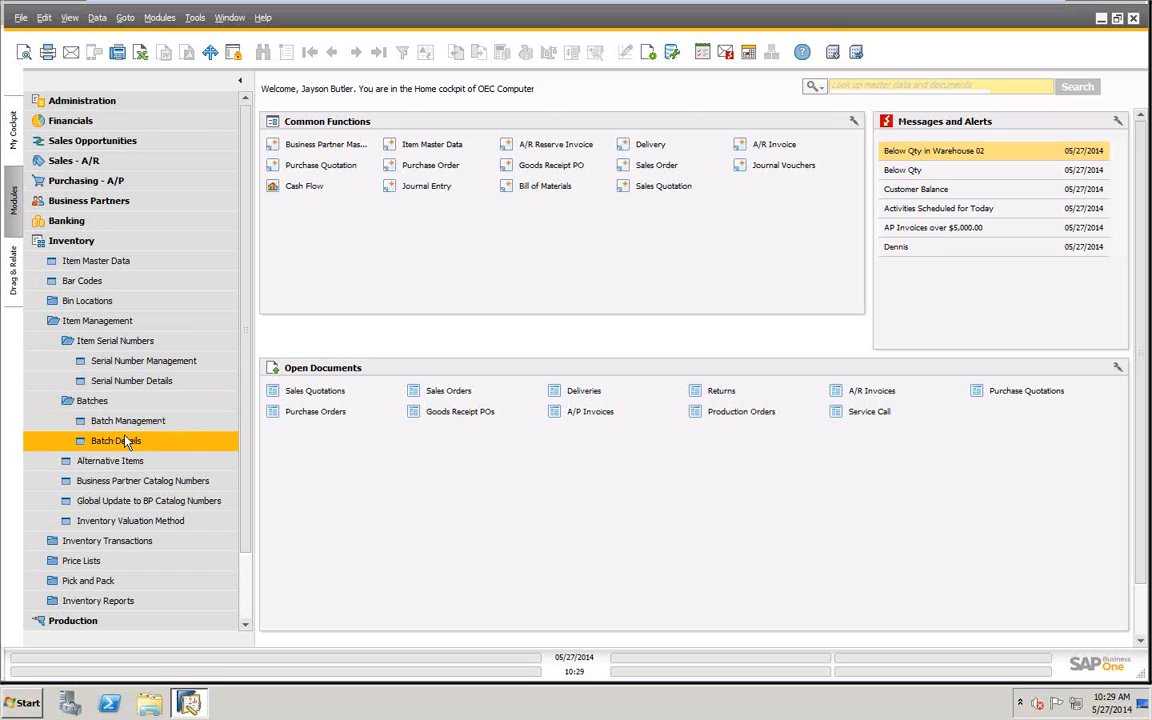
# - Run Serial Number Management with the Update operation for item S10000 and examine the created serial numbers and their date fields
pyautogui.click(125, 366)
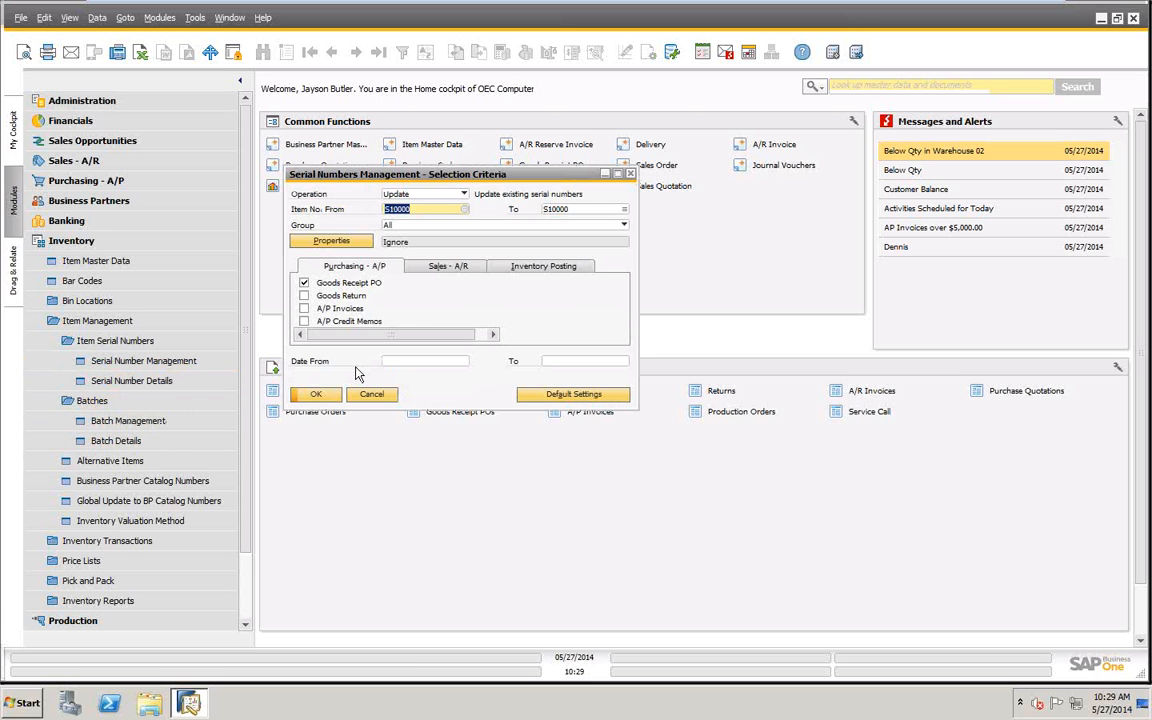
pyautogui.click(314, 395)
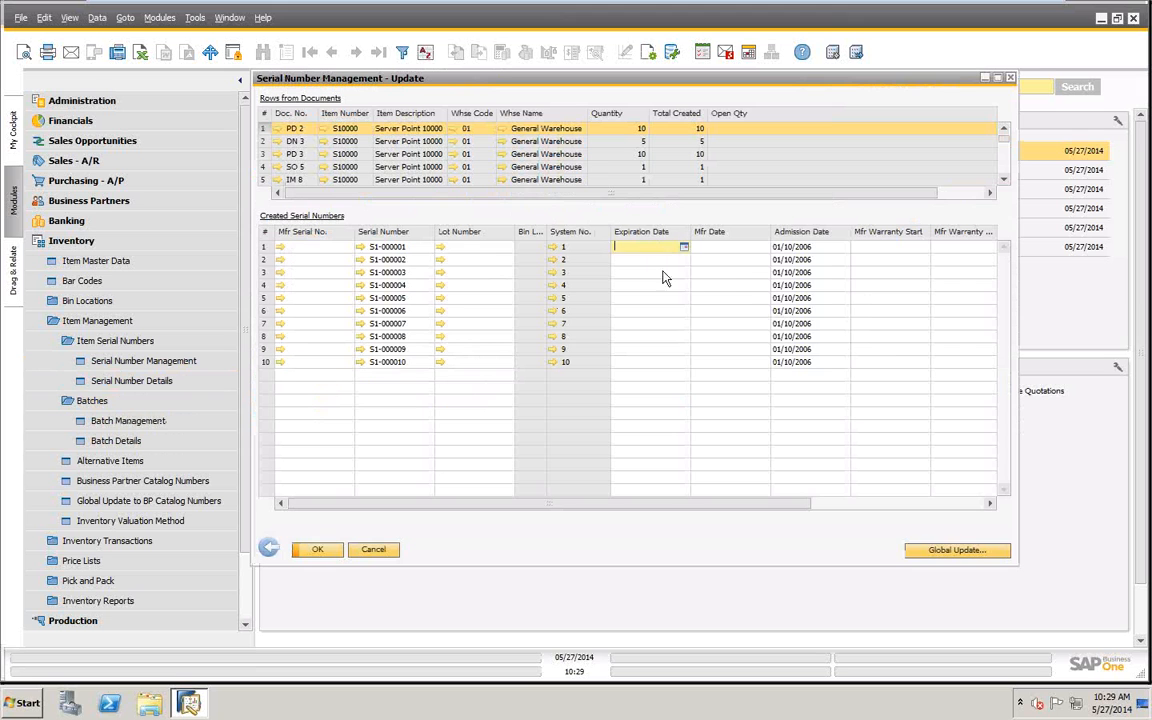
pyautogui.click(630, 337)
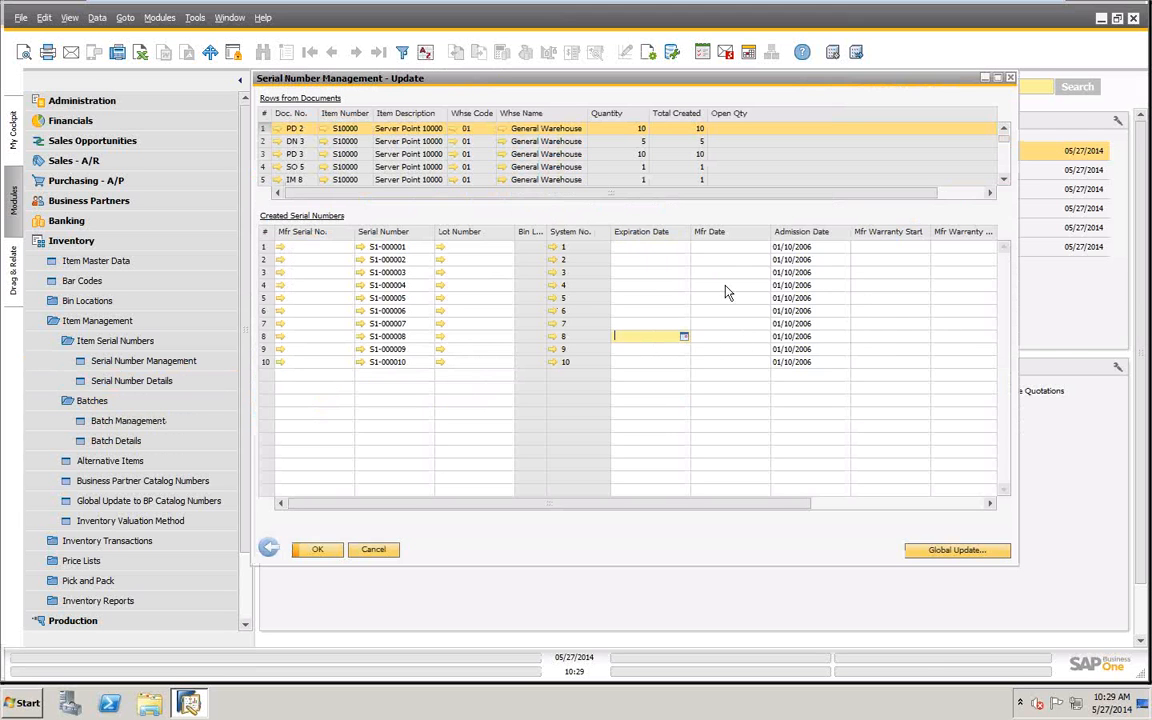
# - Examine the editable Serial Number and Lot Number fields of the created serial numbers, and cancel out of Serial Number Management, collapsing the Inventory module
pyautogui.click(405, 349)
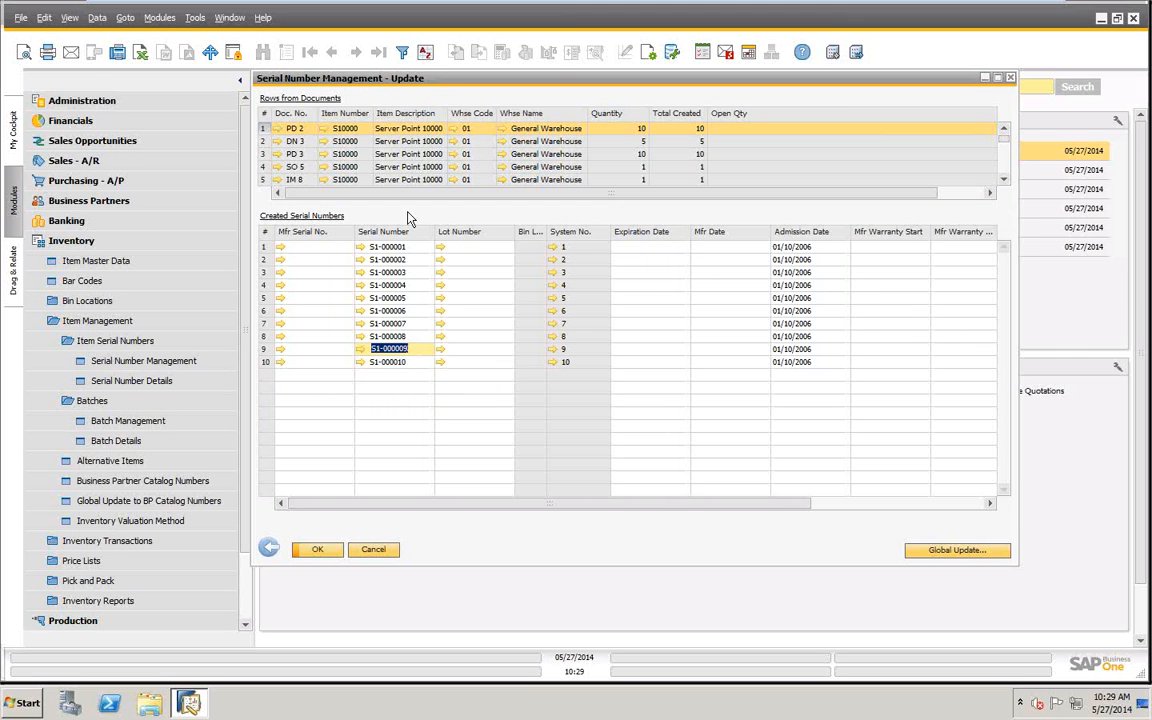
pyautogui.click(388, 336)
pyautogui.click(390, 324)
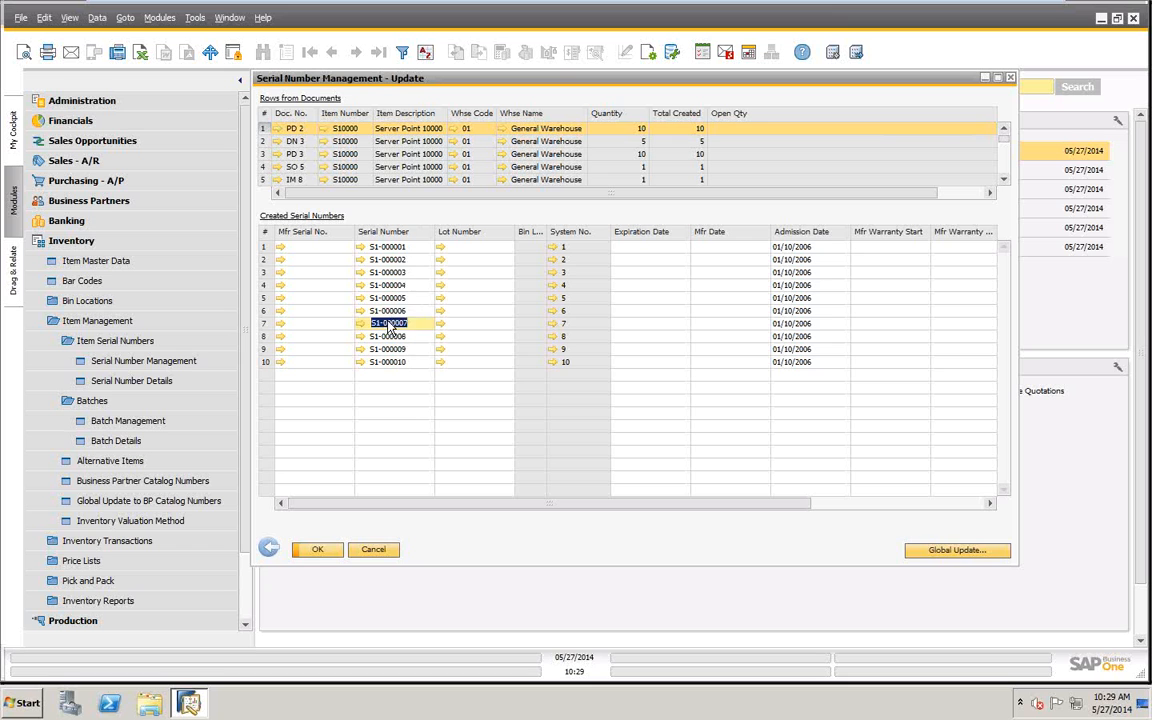
pyautogui.click(391, 311)
pyautogui.click(394, 285)
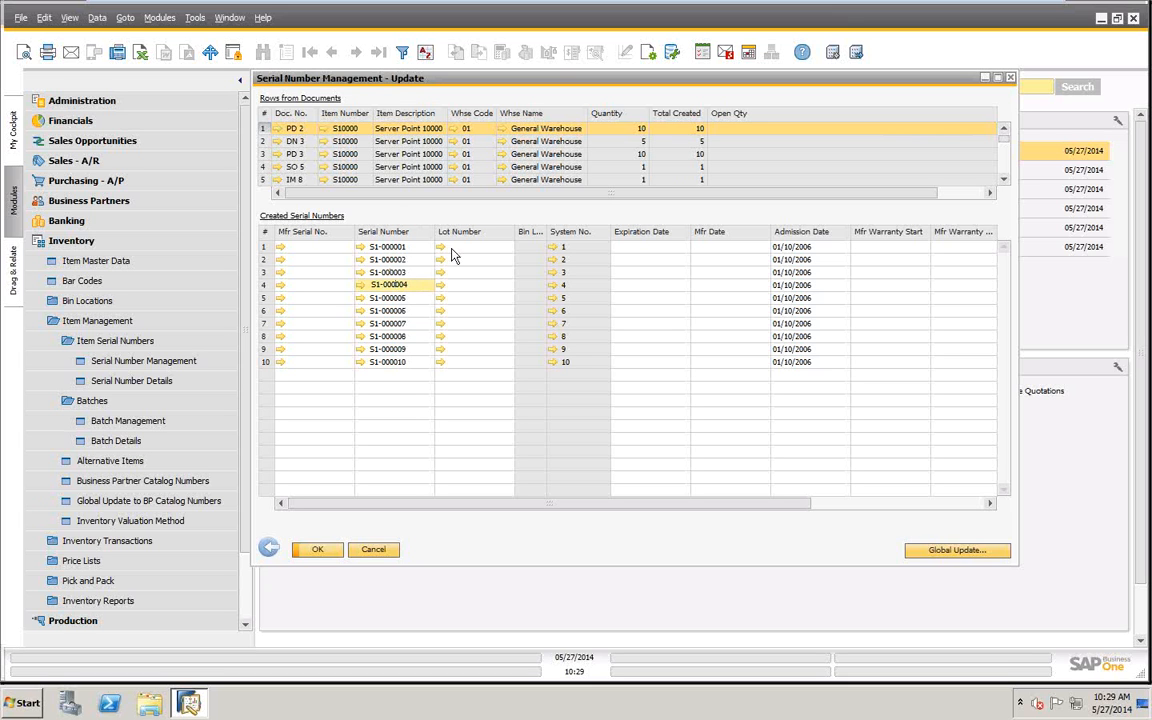
pyautogui.click(471, 247)
pyautogui.click(468, 273)
pyautogui.click(470, 337)
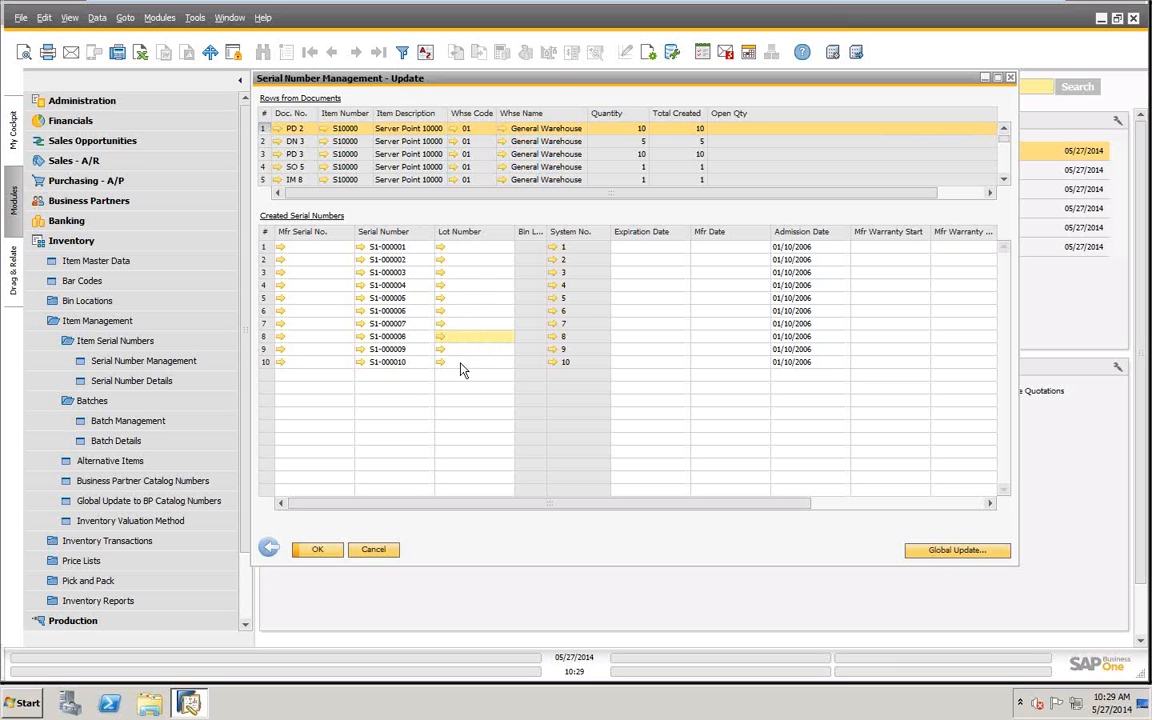
pyautogui.click(373, 551)
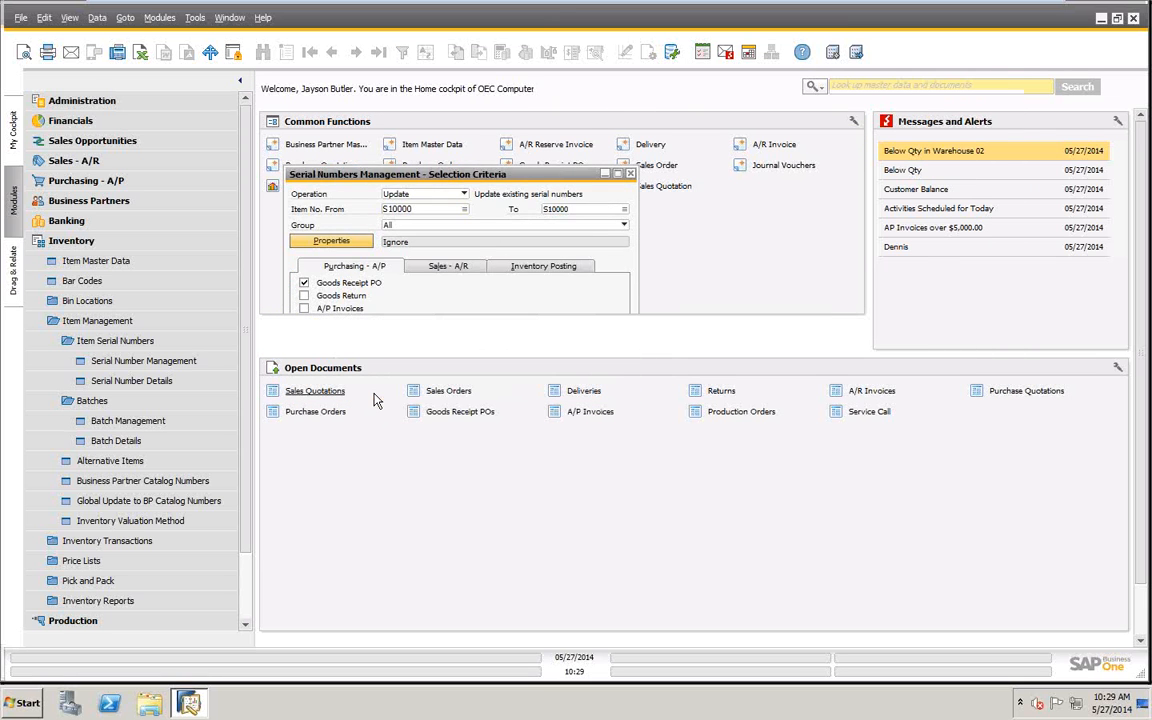
pyautogui.click(84, 243)
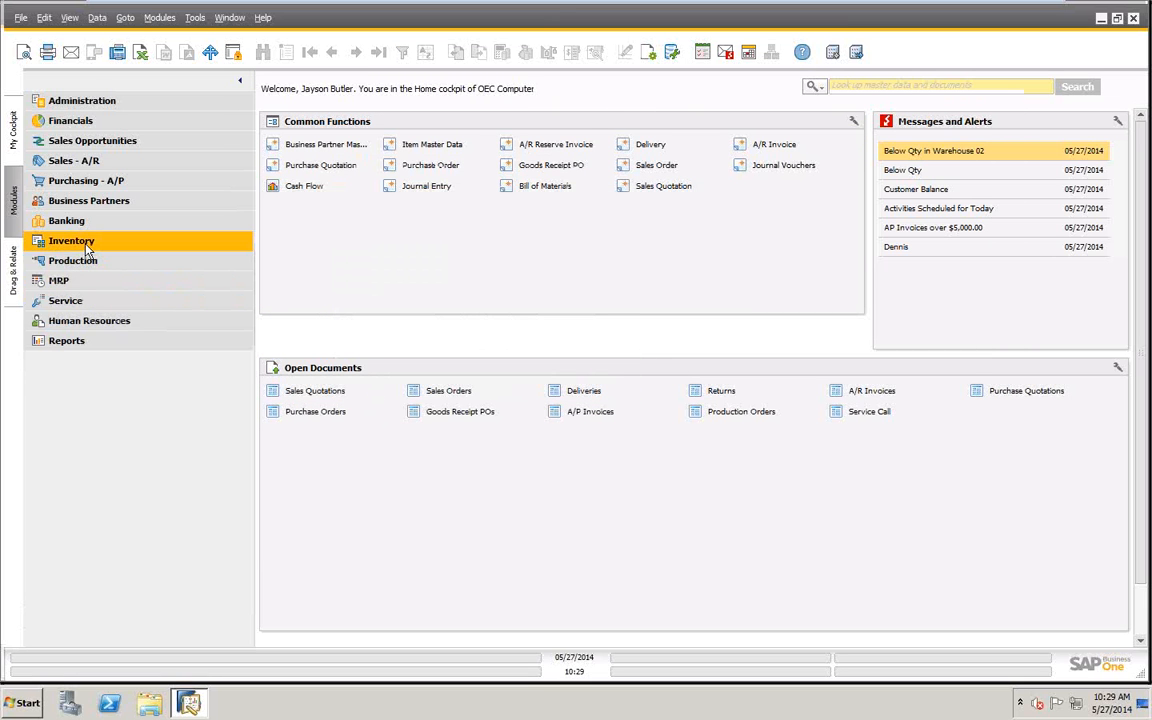